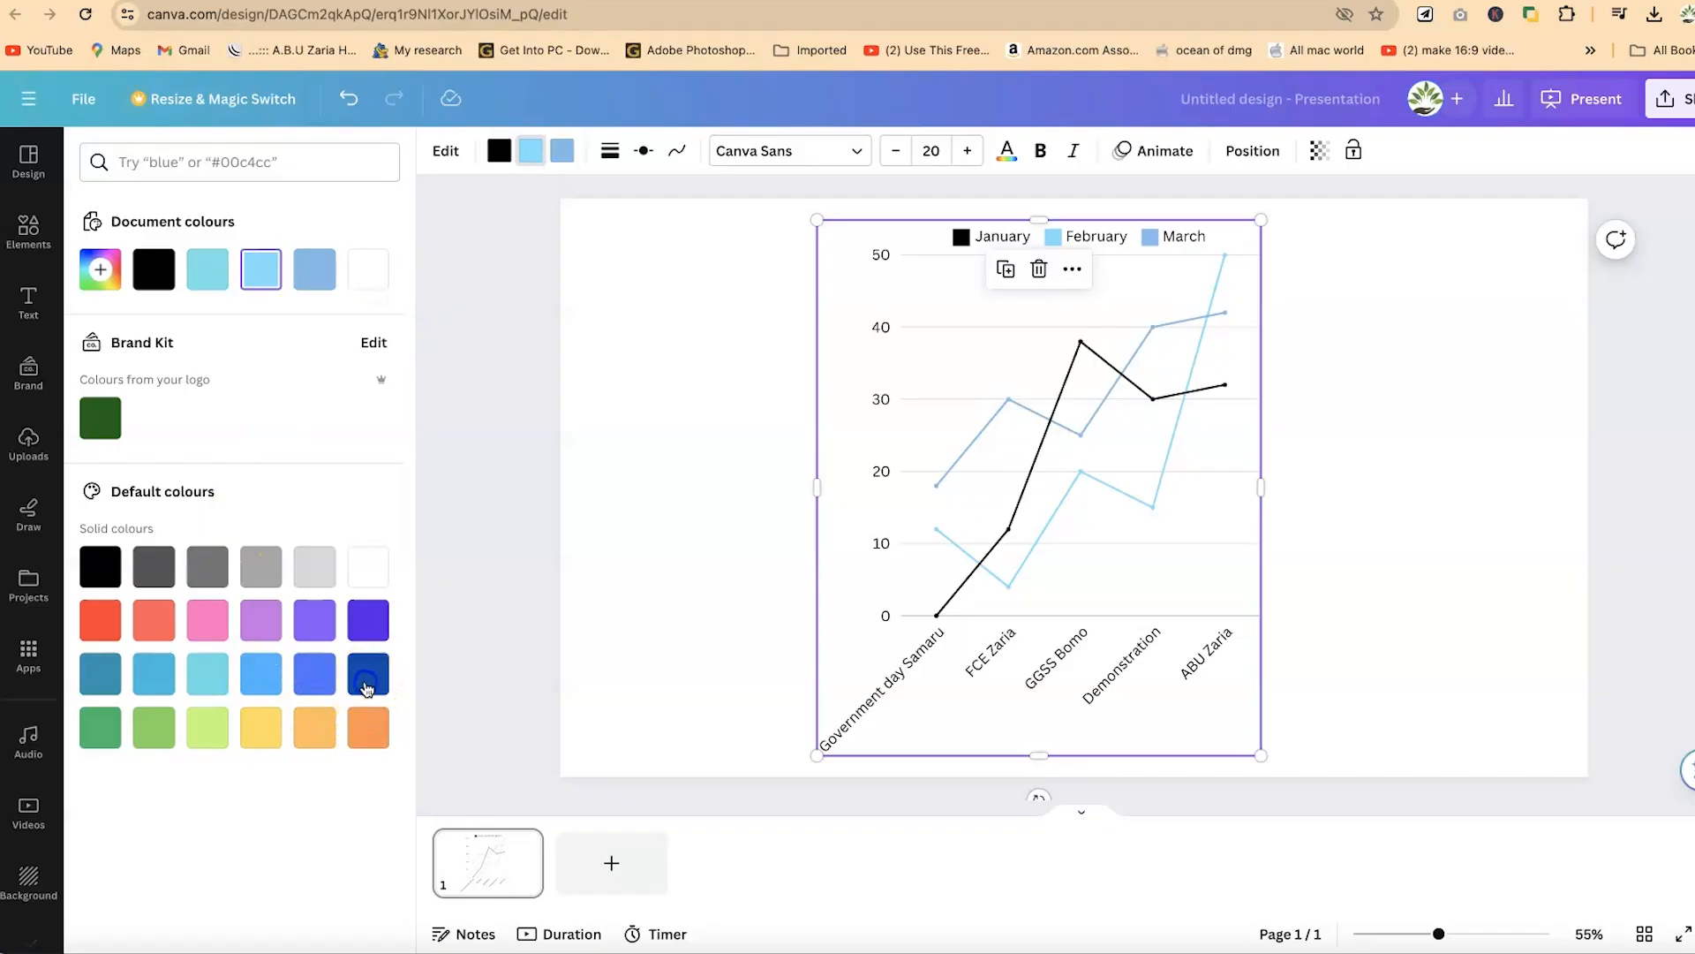
- Change the donut chart's type to a pie chart
left_click(367, 677)
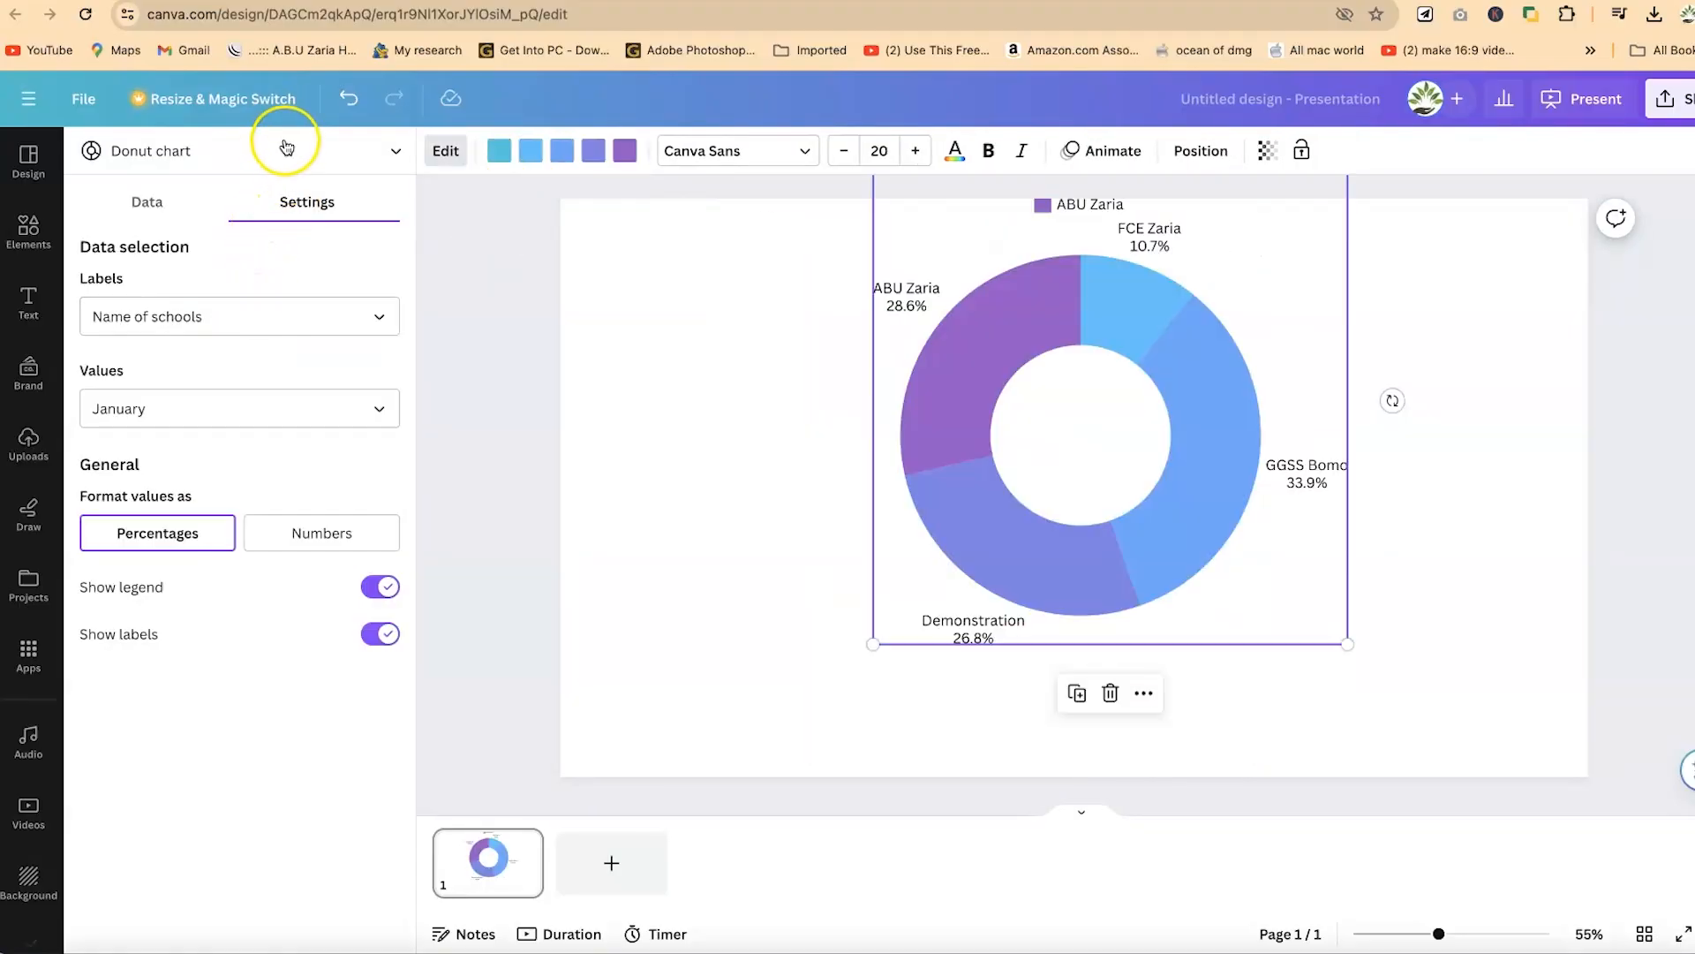
left_click(284, 148)
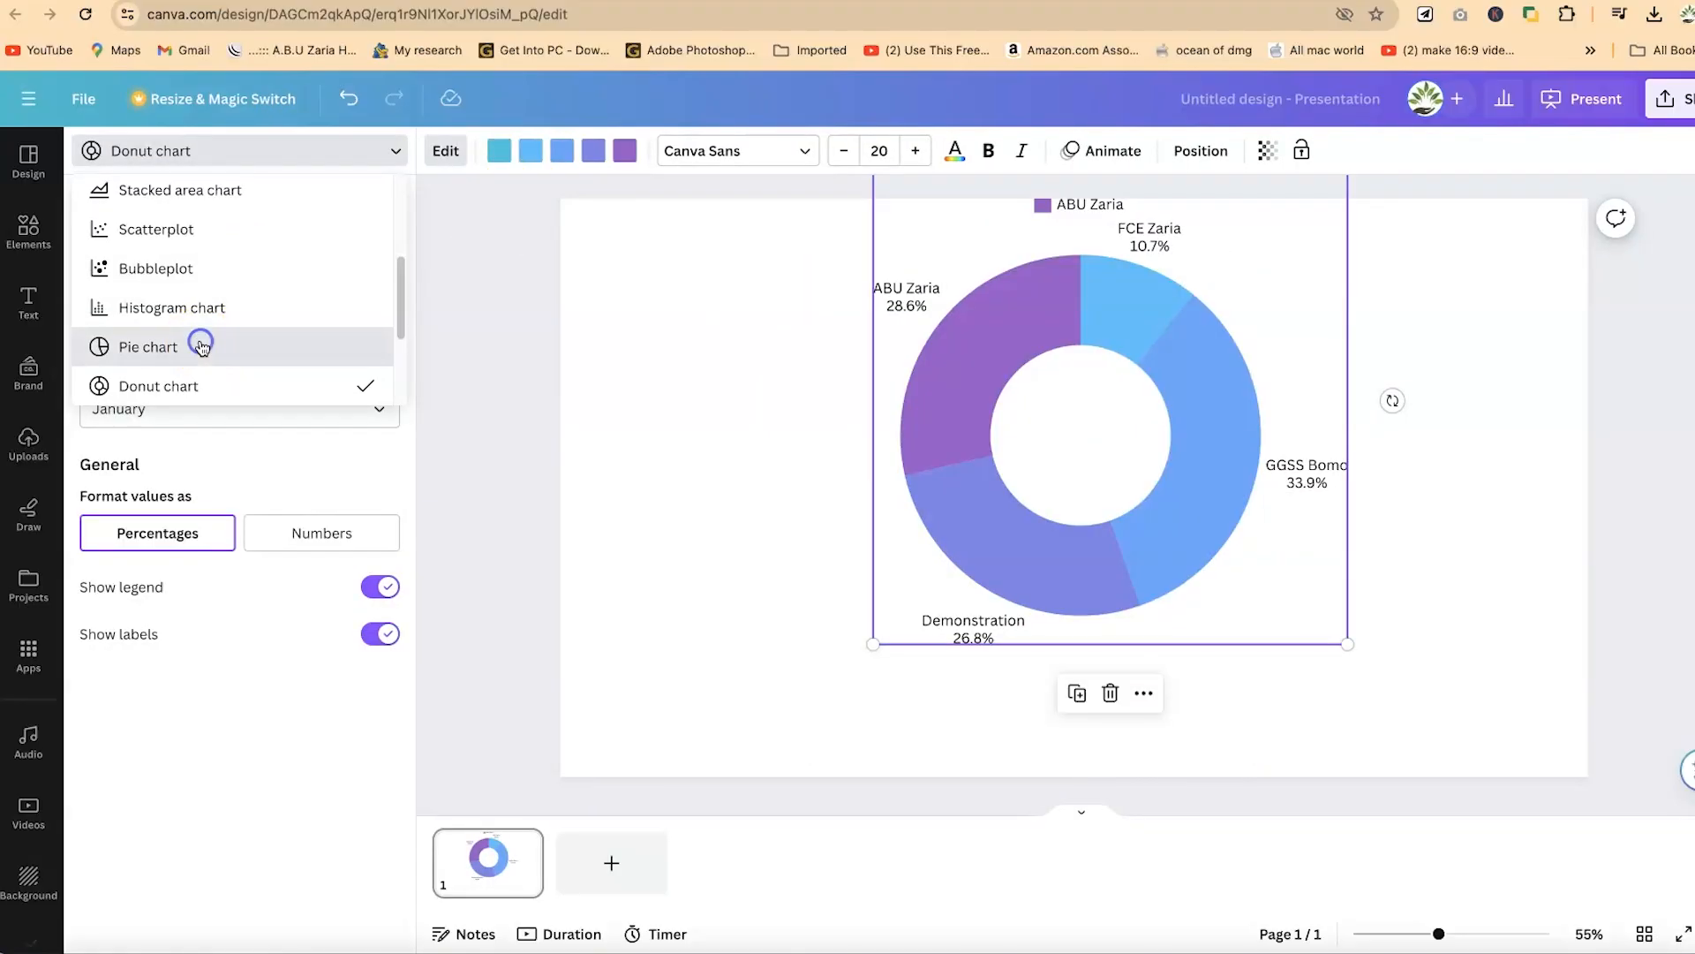
left_click(201, 346)
left_click(1230, 363)
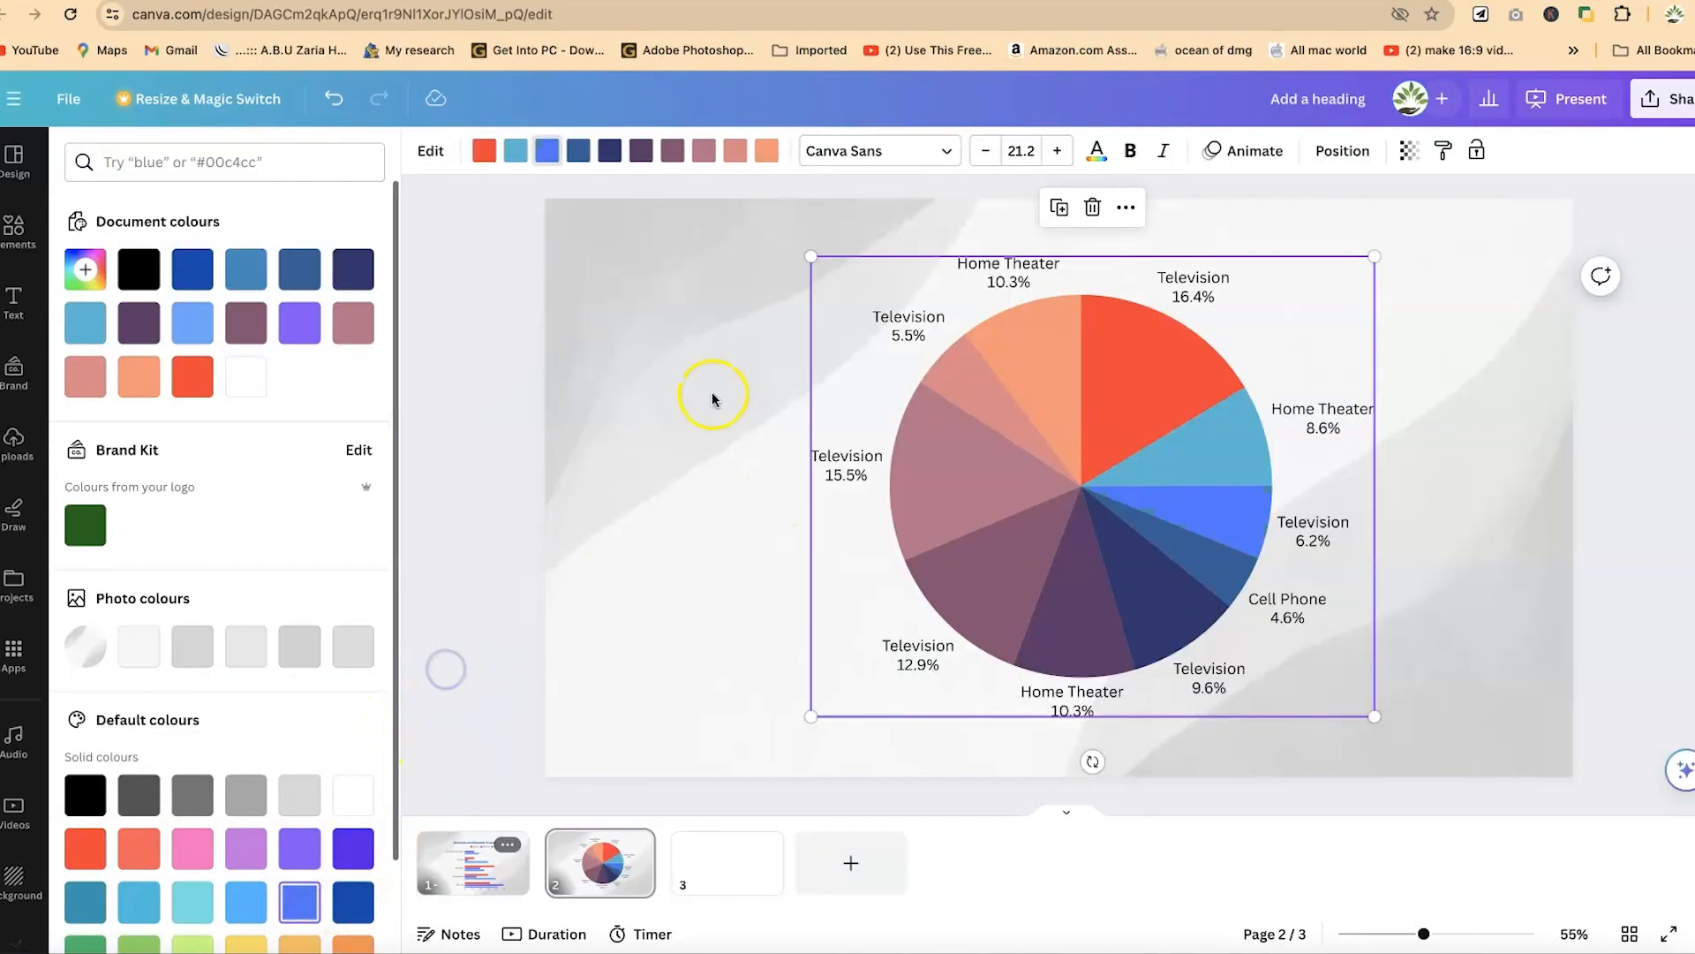
left_click(1295, 387)
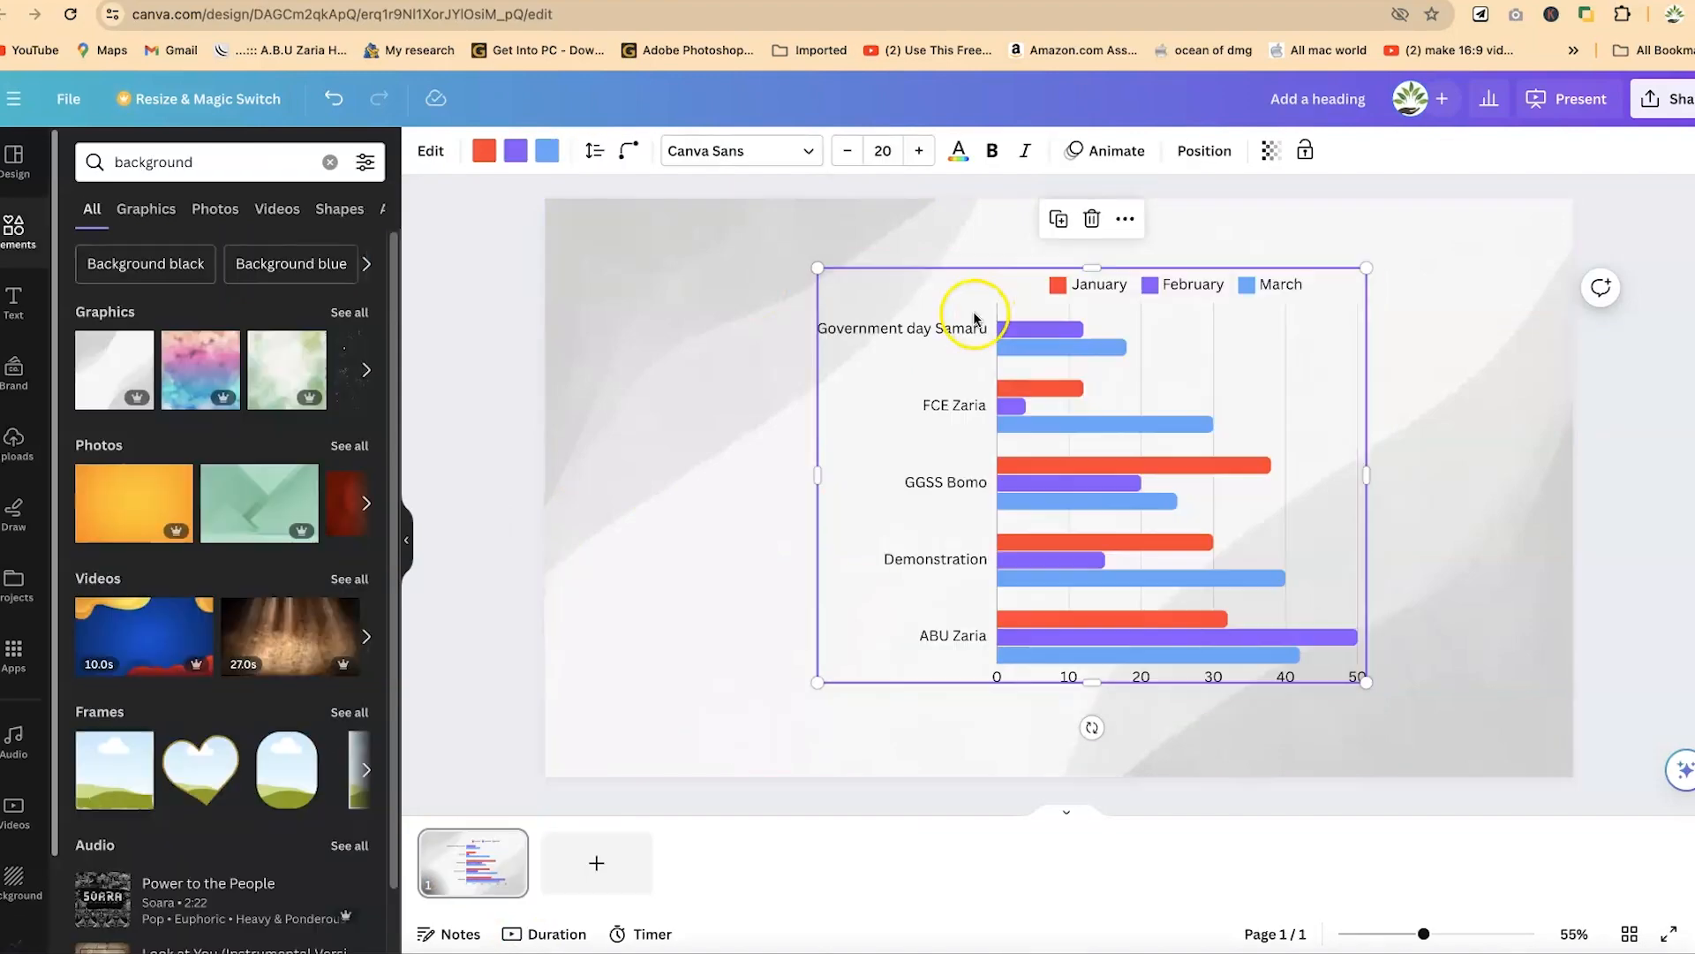
- Select the row chart of schools and open its data for editing
left_click(913, 378)
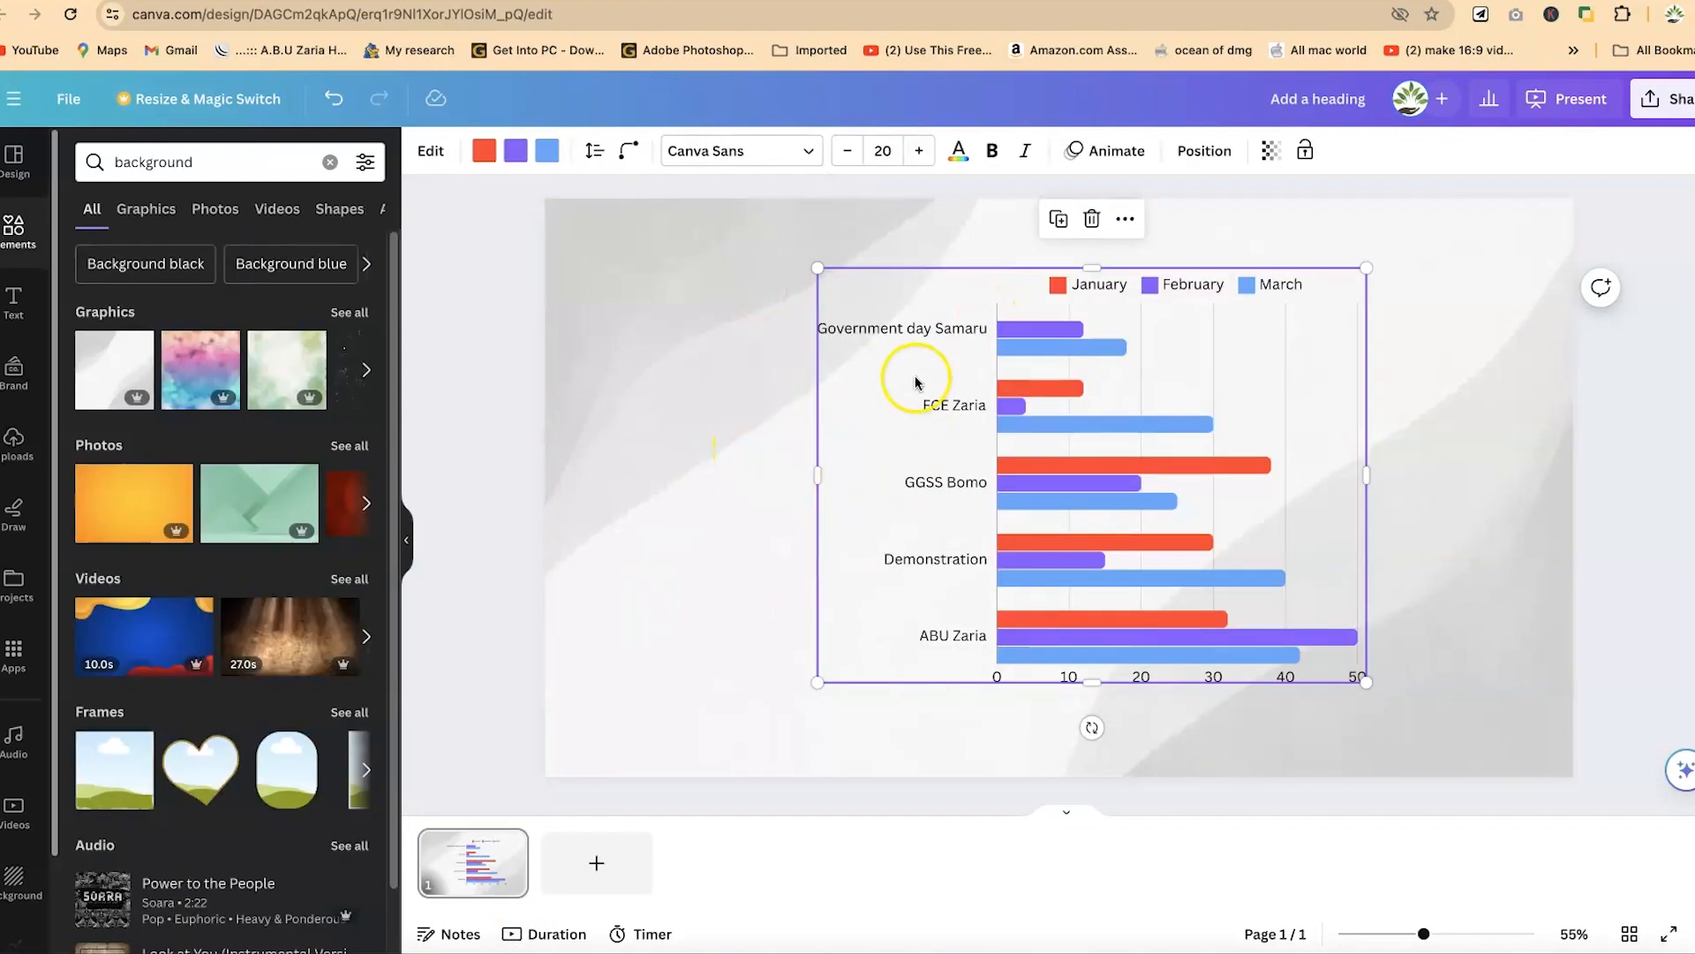
left_click(677, 378)
left_click(994, 430)
left_click(1234, 439)
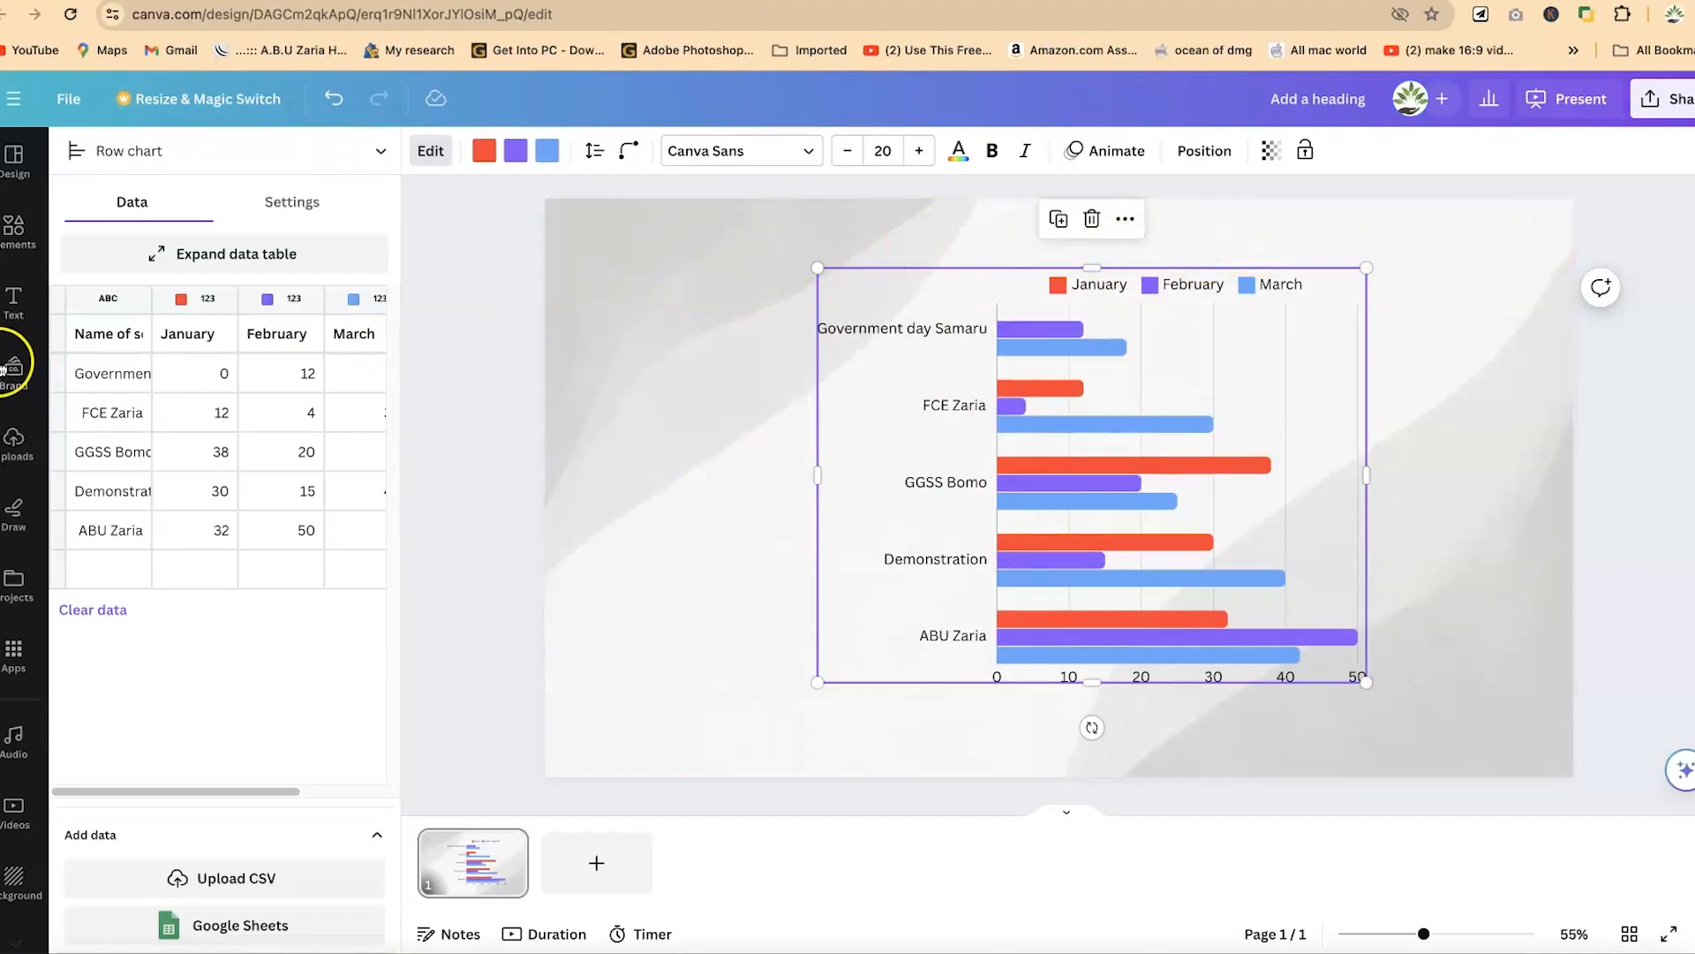
- Browse the default text styles and font combinations available for the chart page
left_click(13, 300)
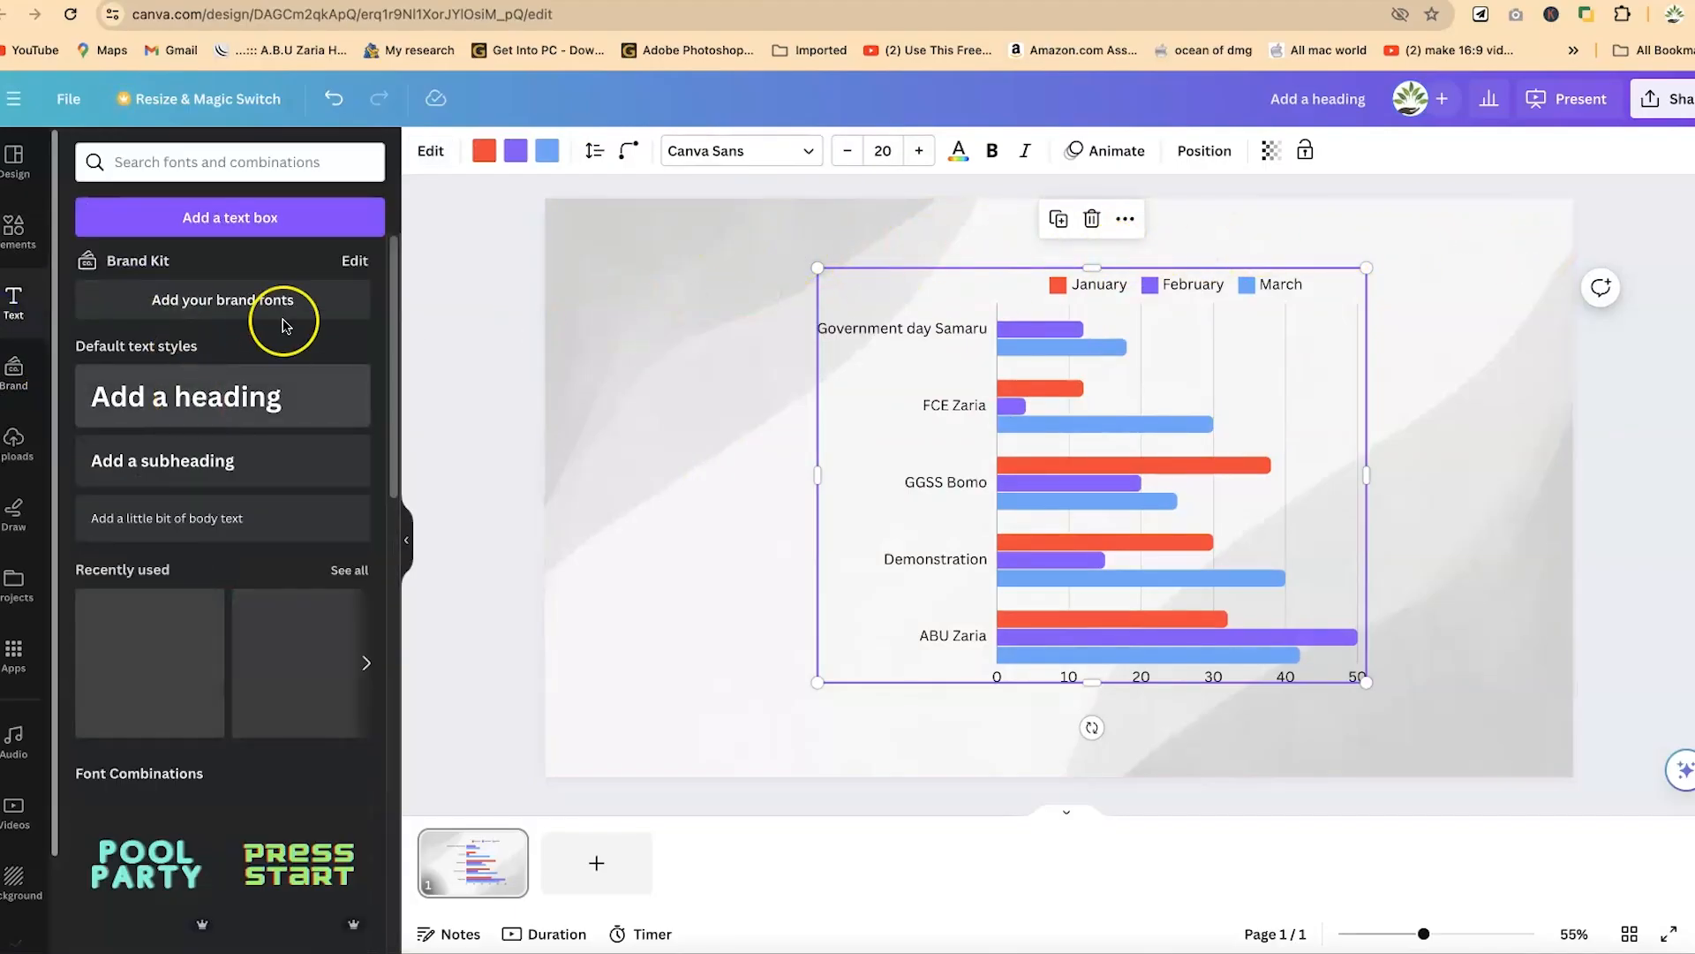
scroll(253, 707, "down", 5)
scroll(253, 698, "up", 5)
scroll(248, 685, "down", 5)
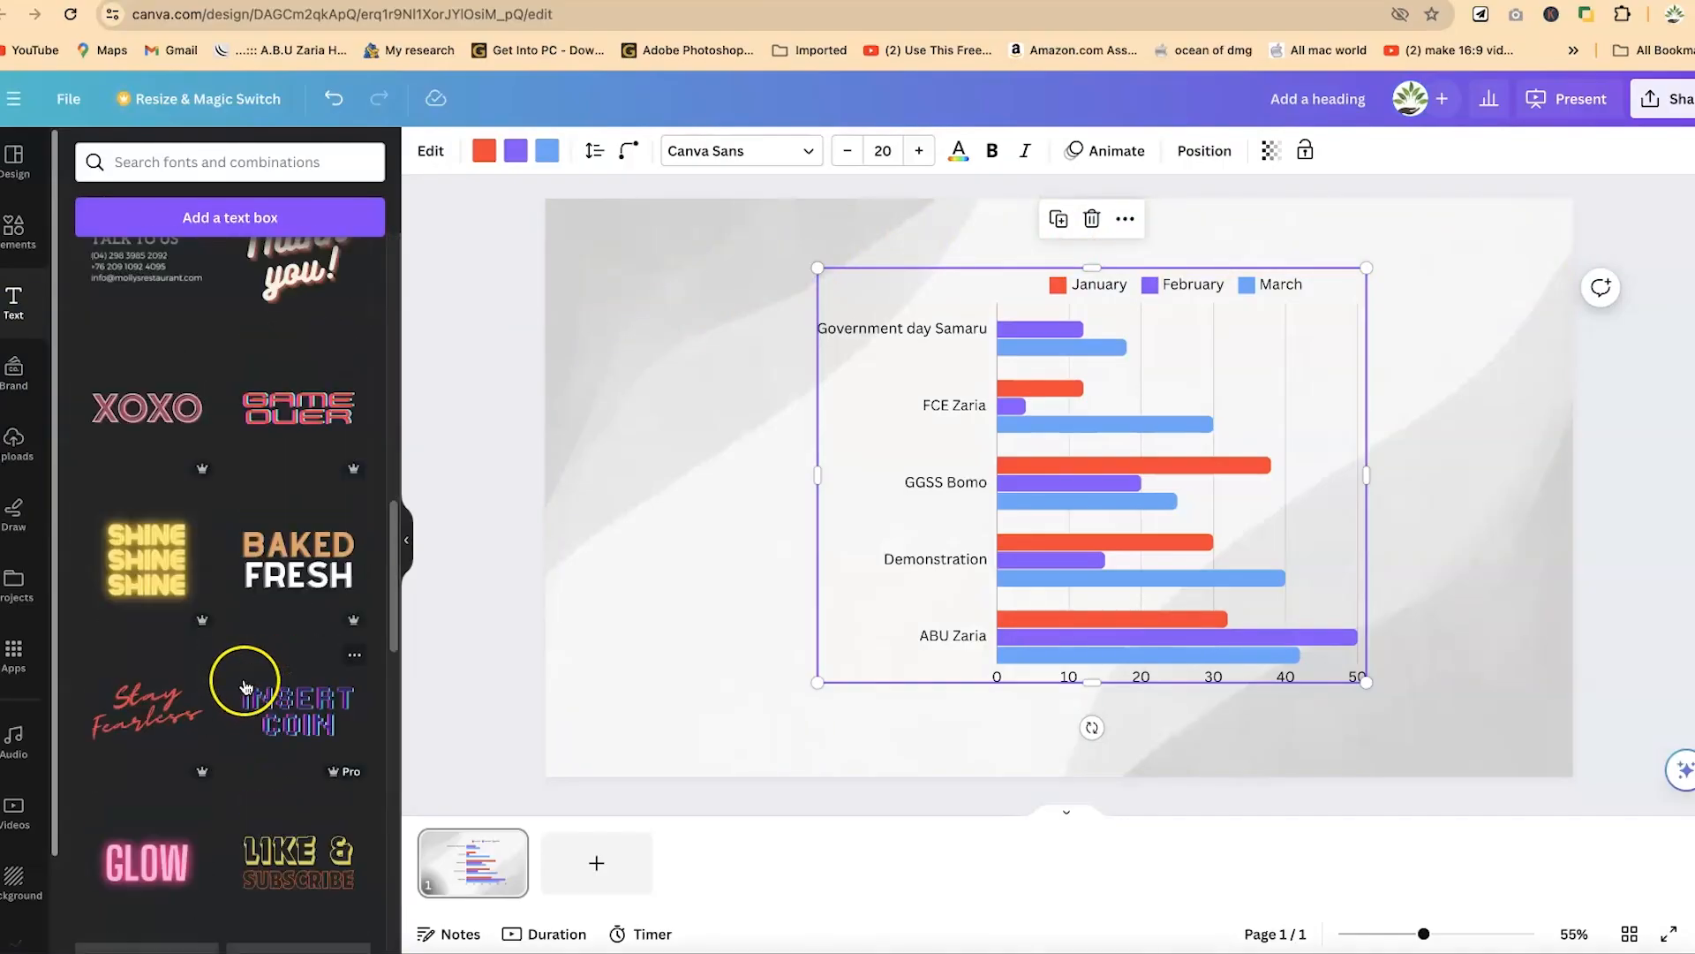
scroll(253, 371, "up", 8)
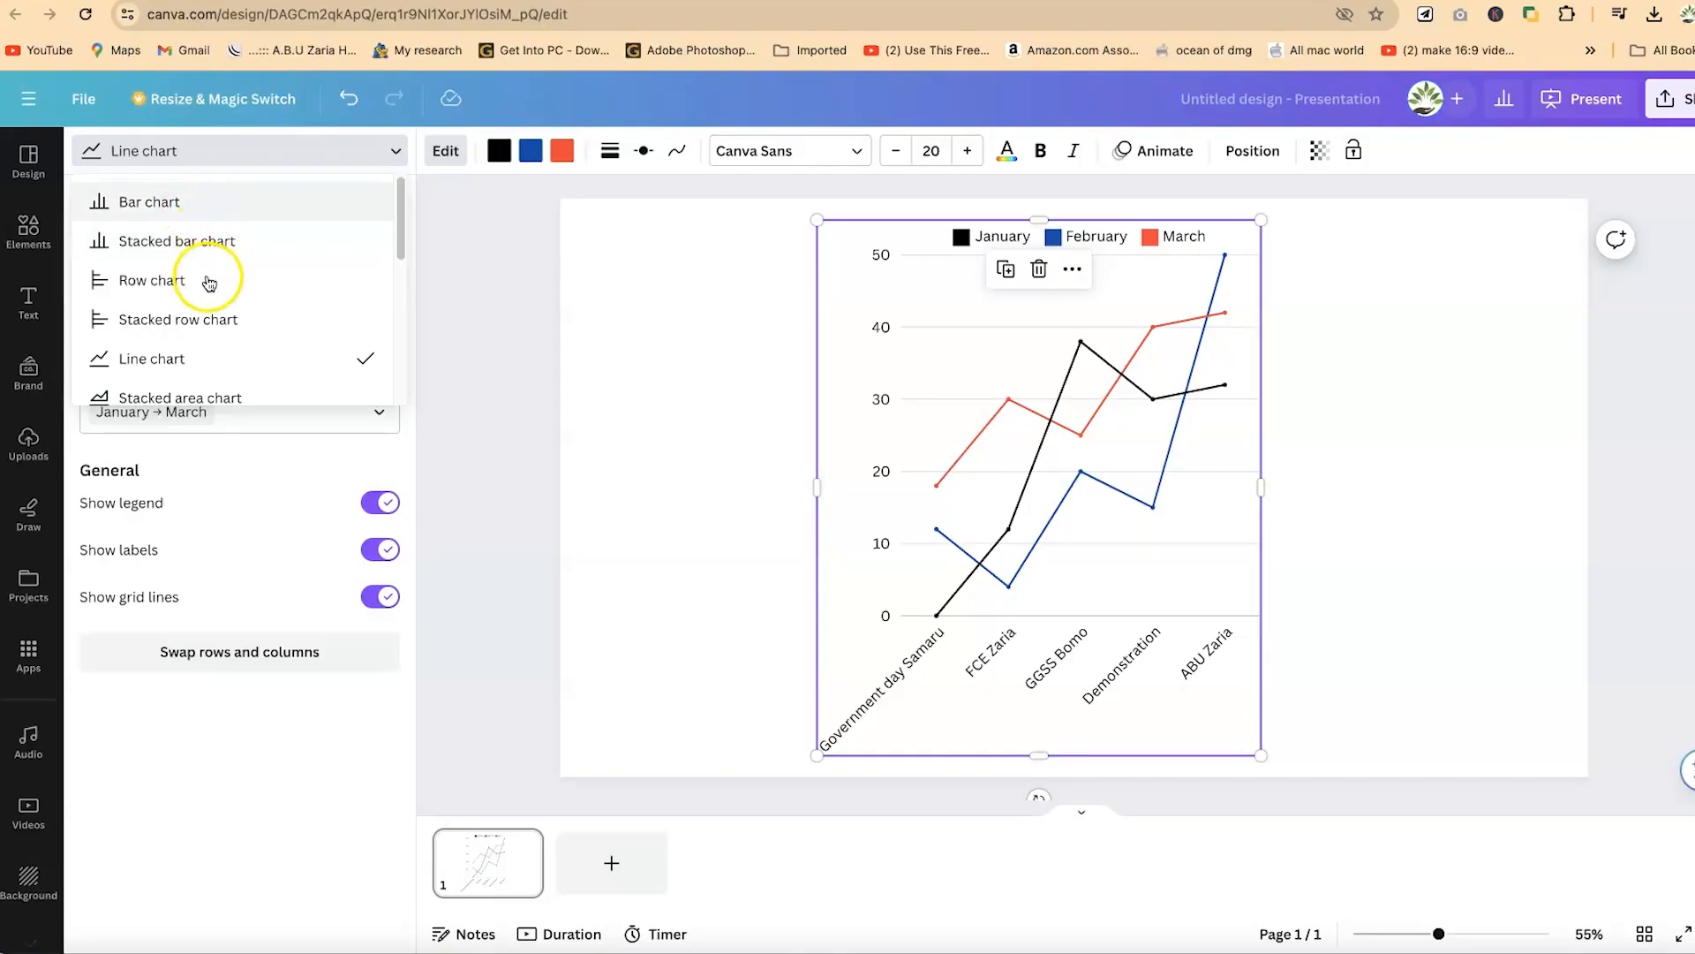
- Change the line chart's type to a stacked row chart
left_click(221, 322)
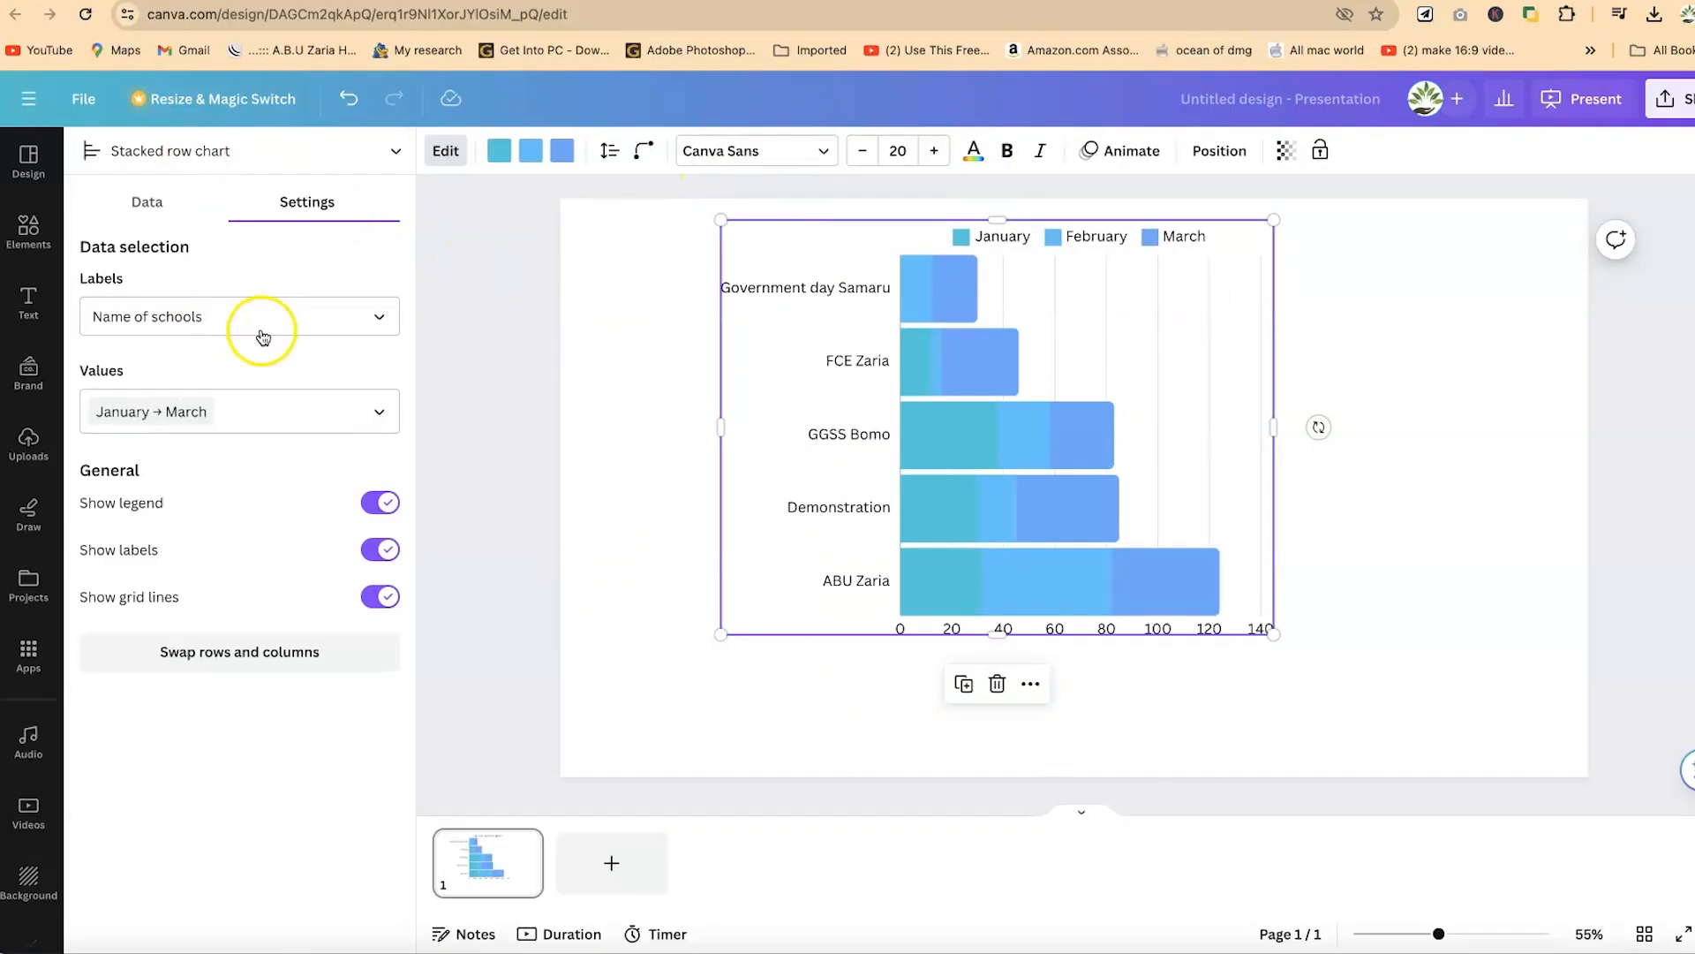
left_click(315, 151)
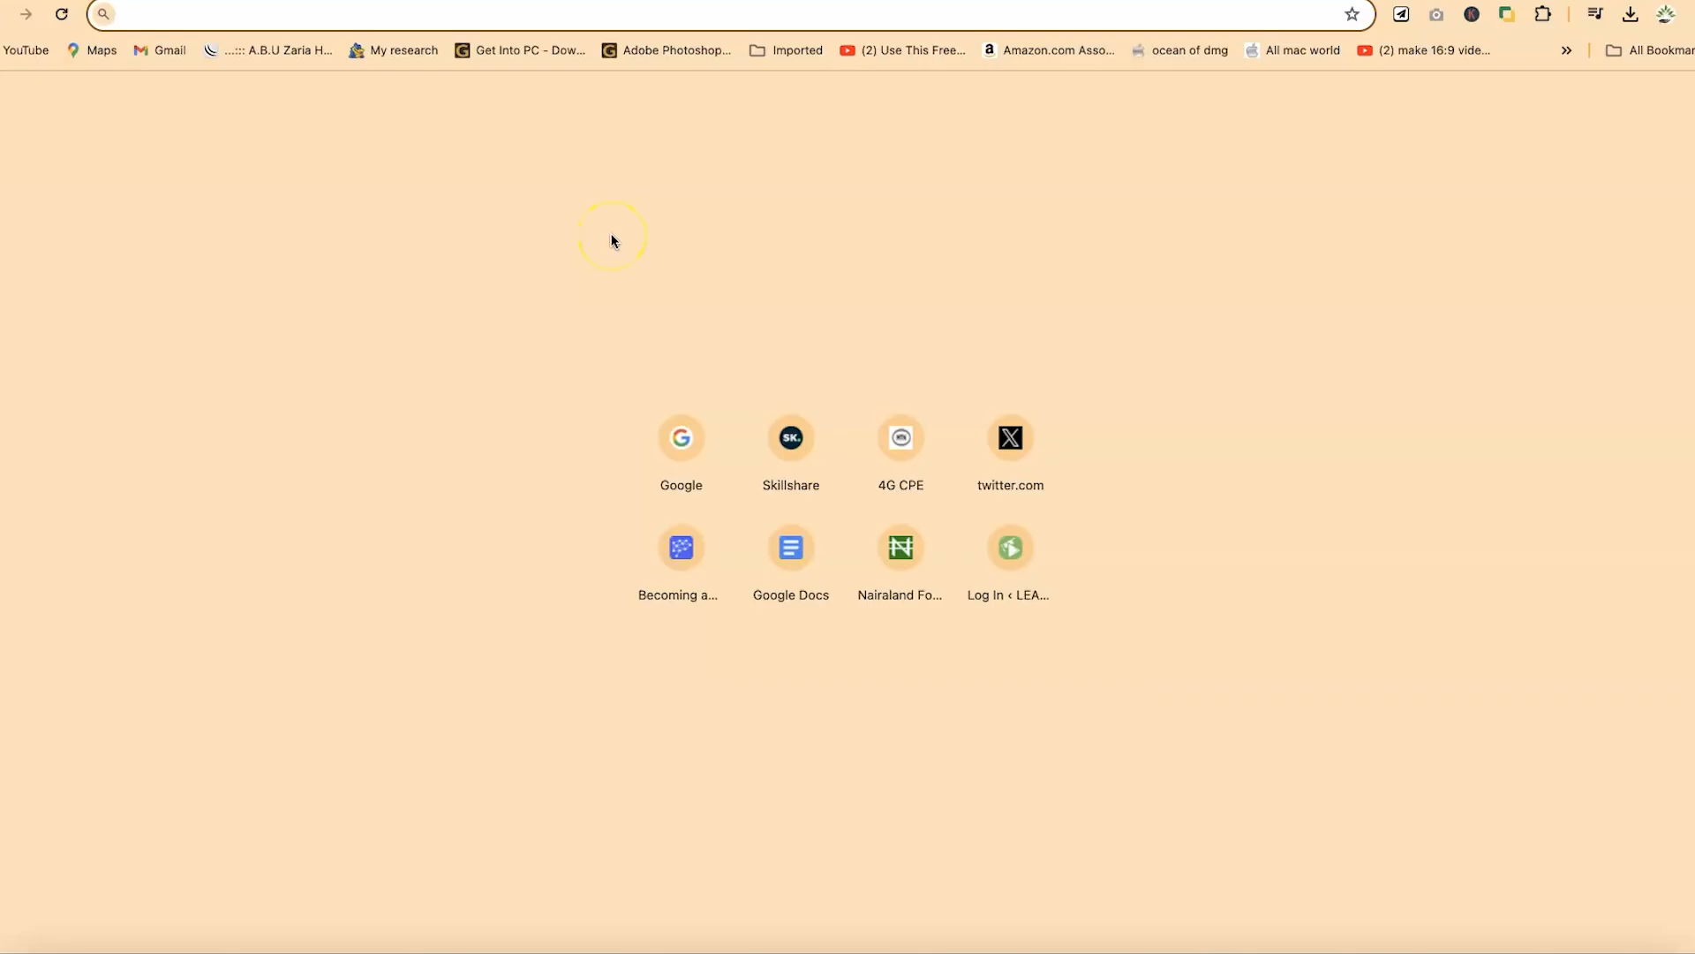
- Open the Canva website and show its presentation formats for a new design
type("can")
key("Return")
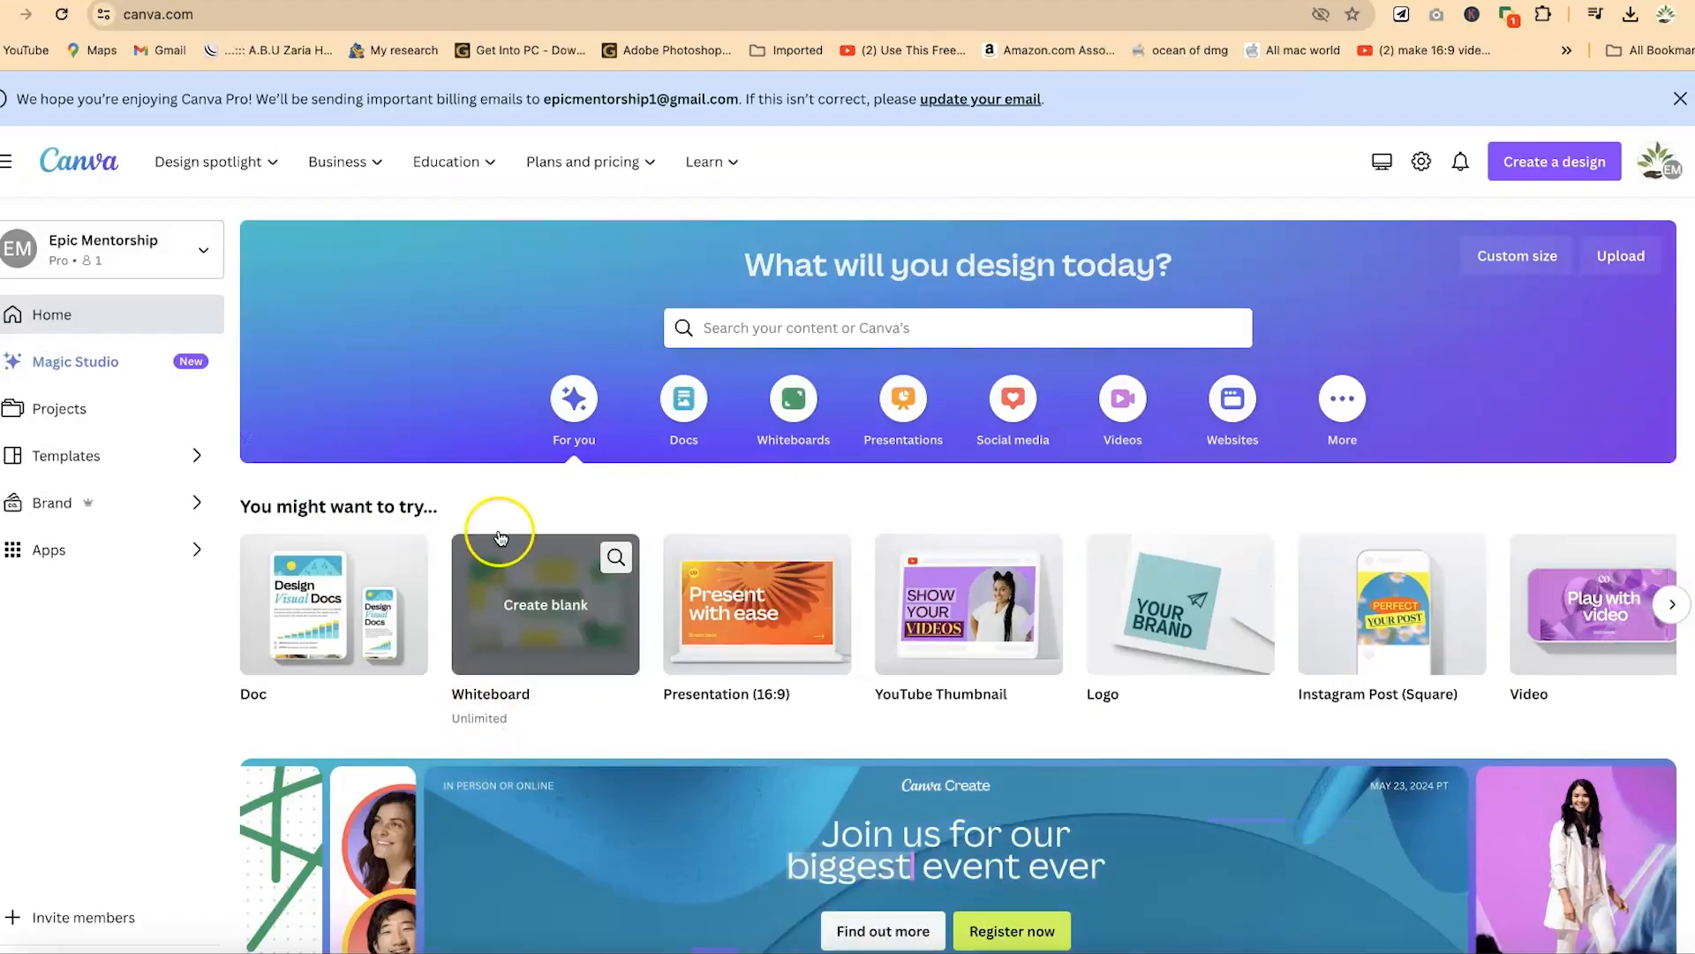
mouse_move(733, 576)
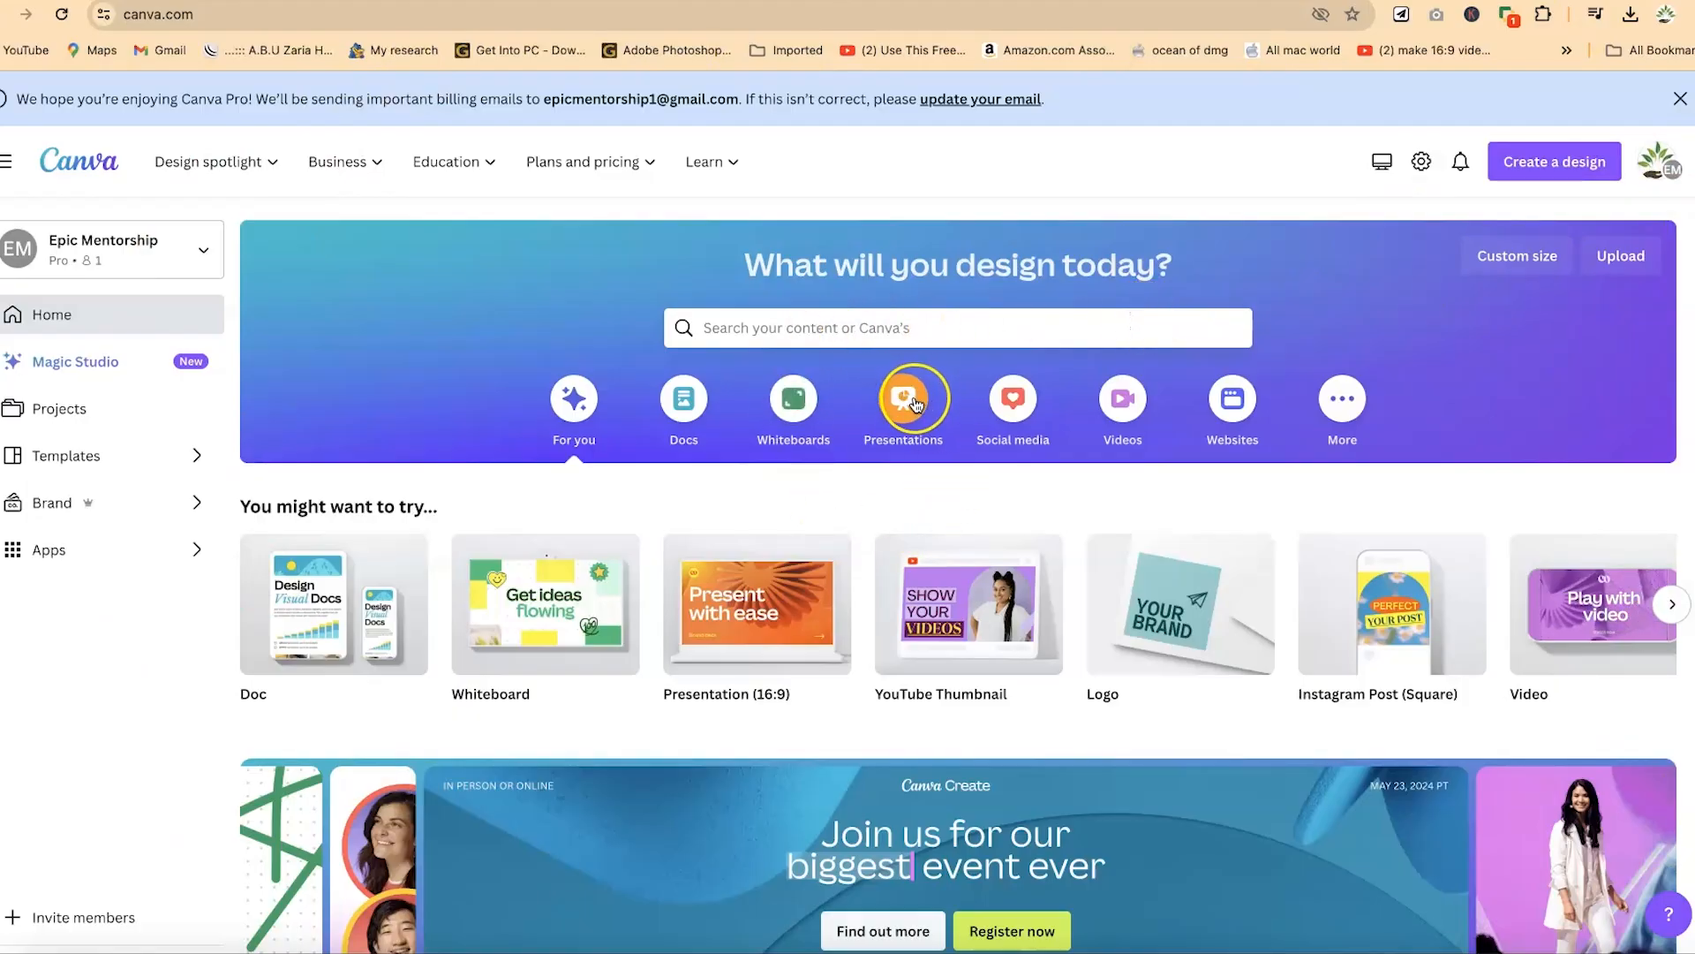
left_click(905, 324)
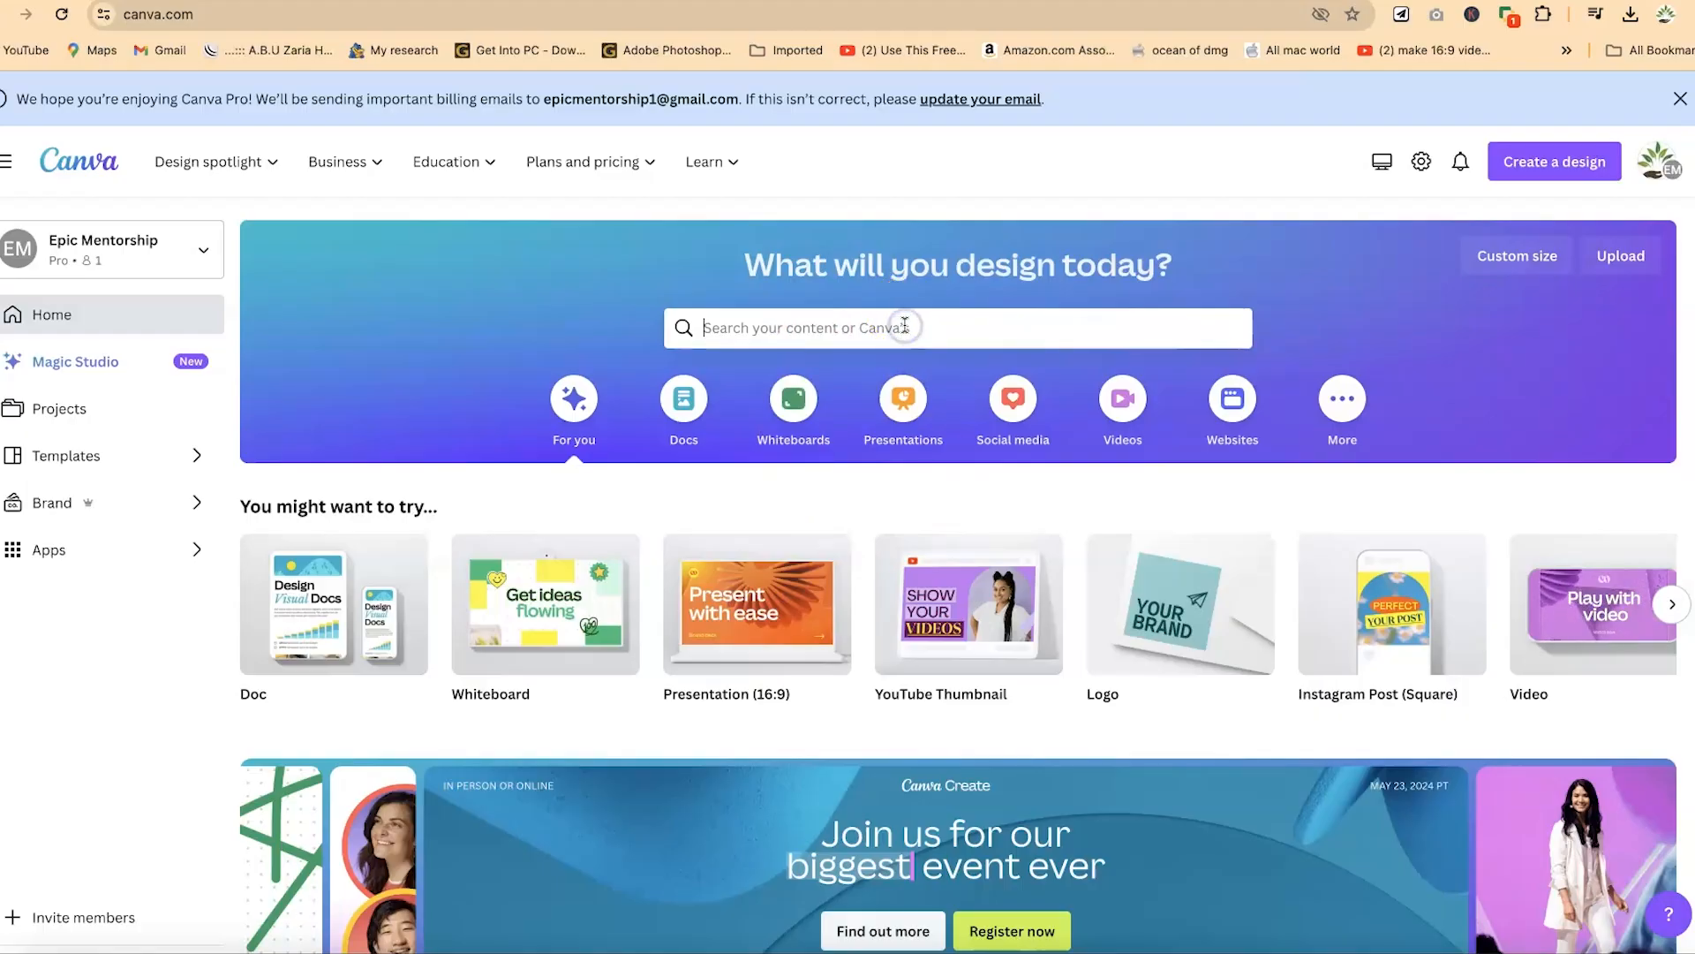
left_click(912, 446)
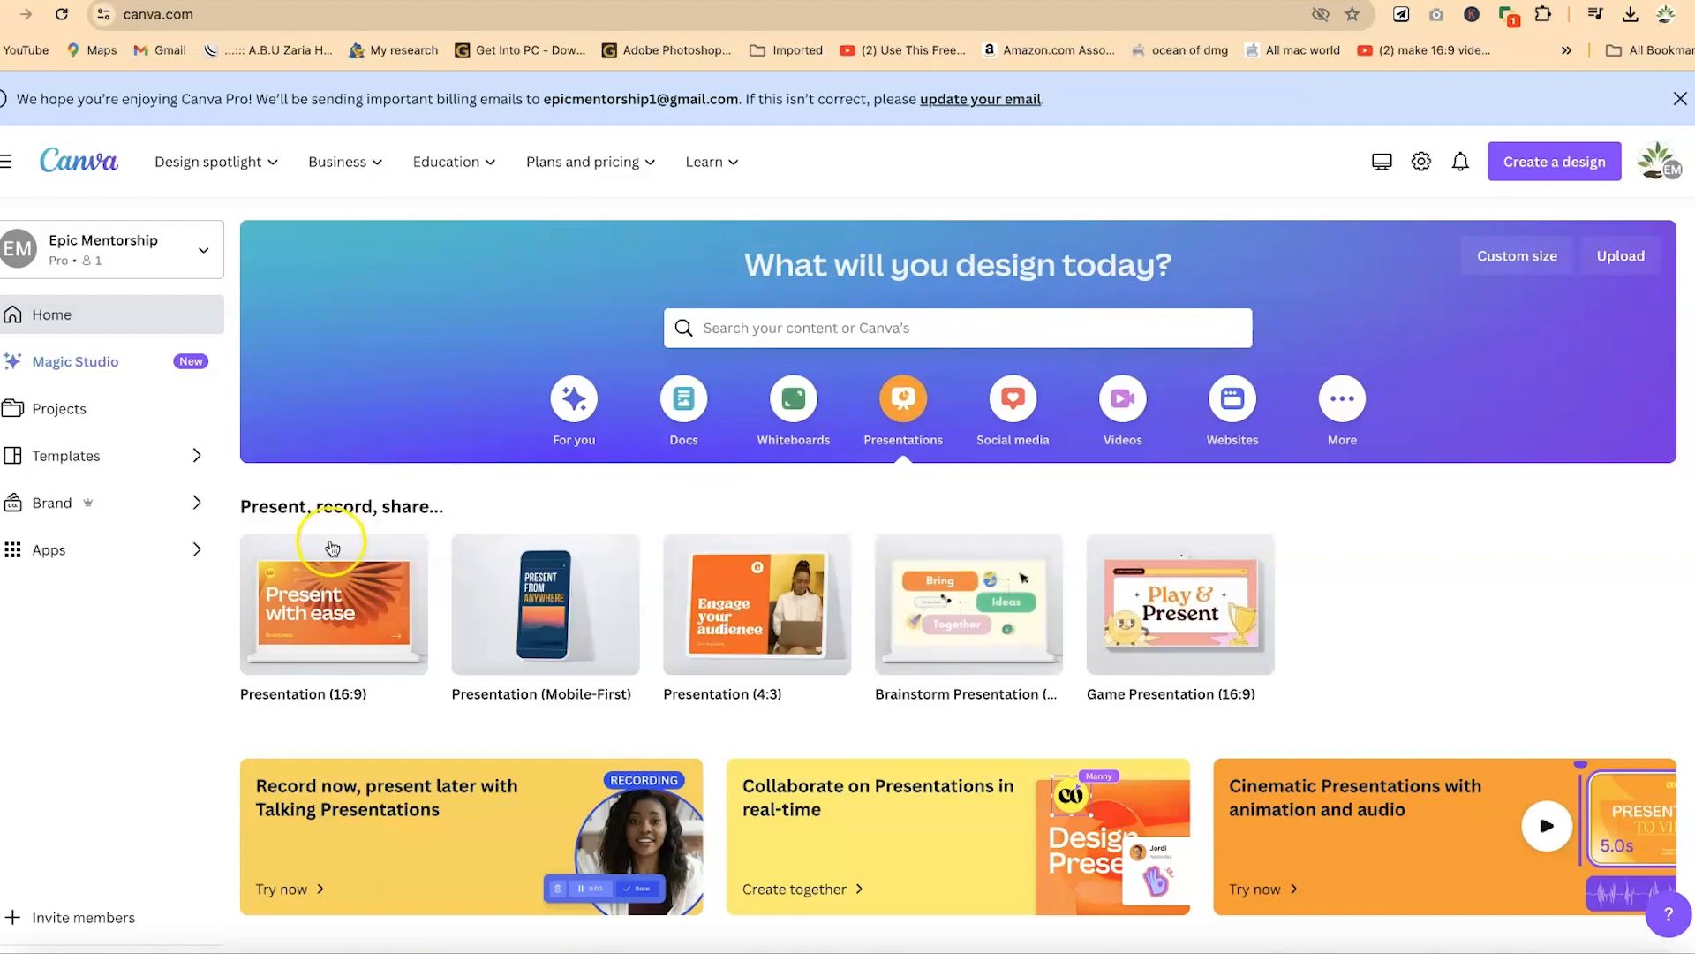
mouse_move(319, 570)
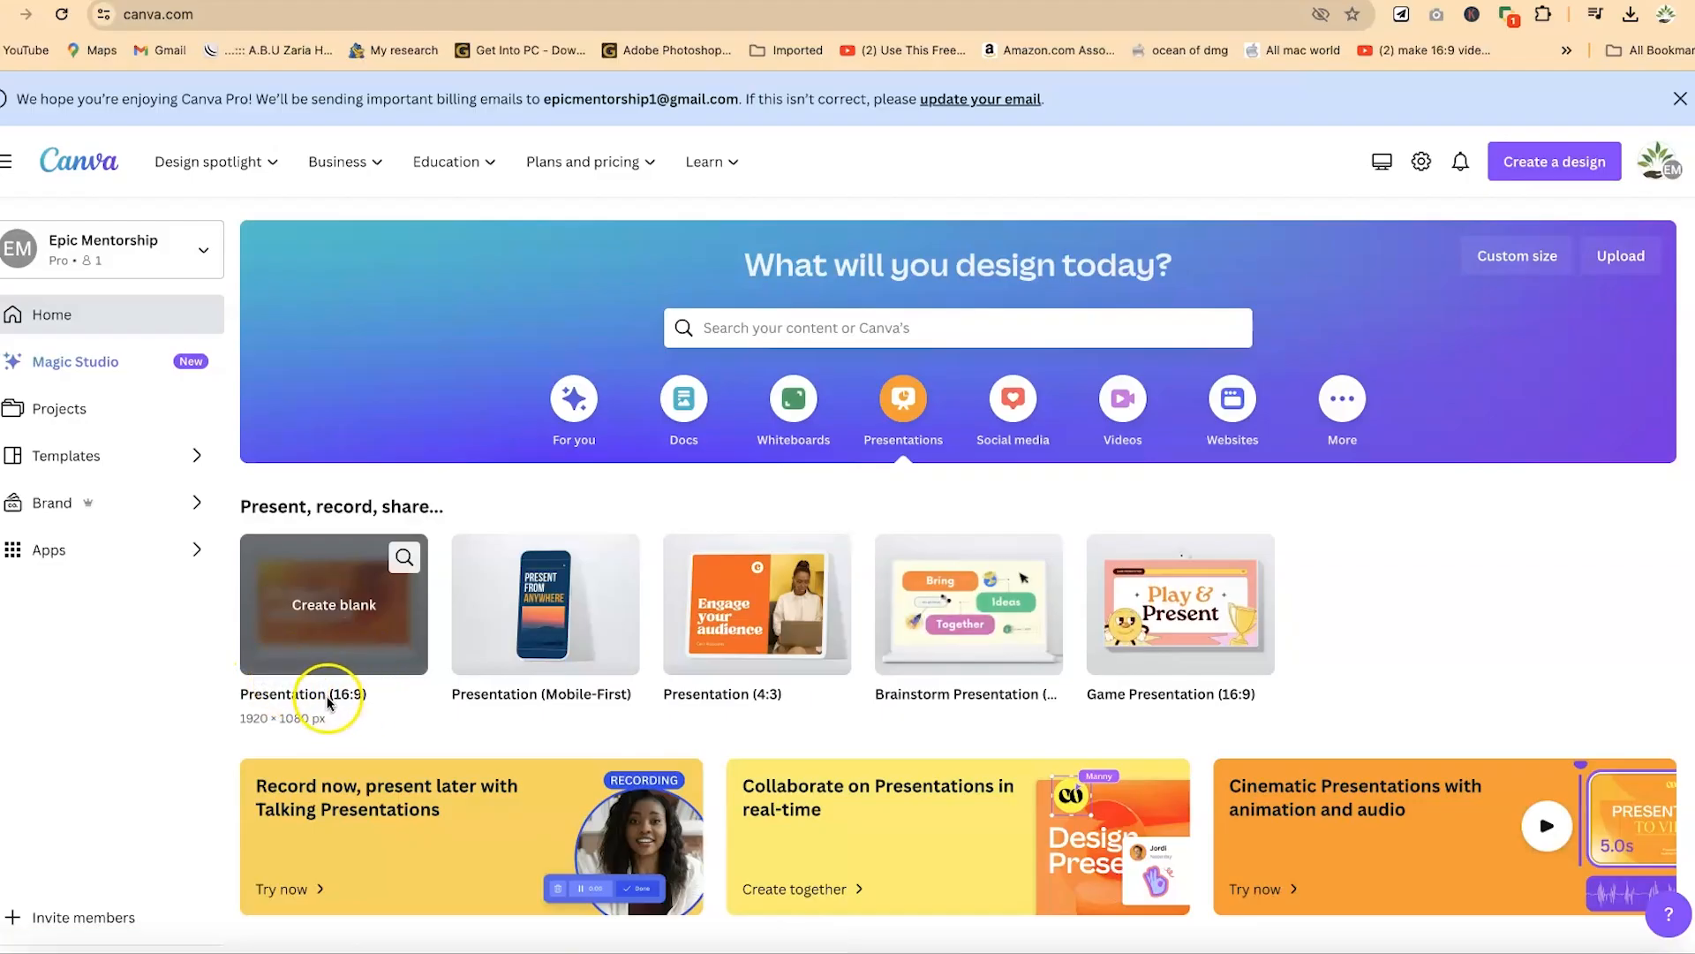
mouse_move(521, 643)
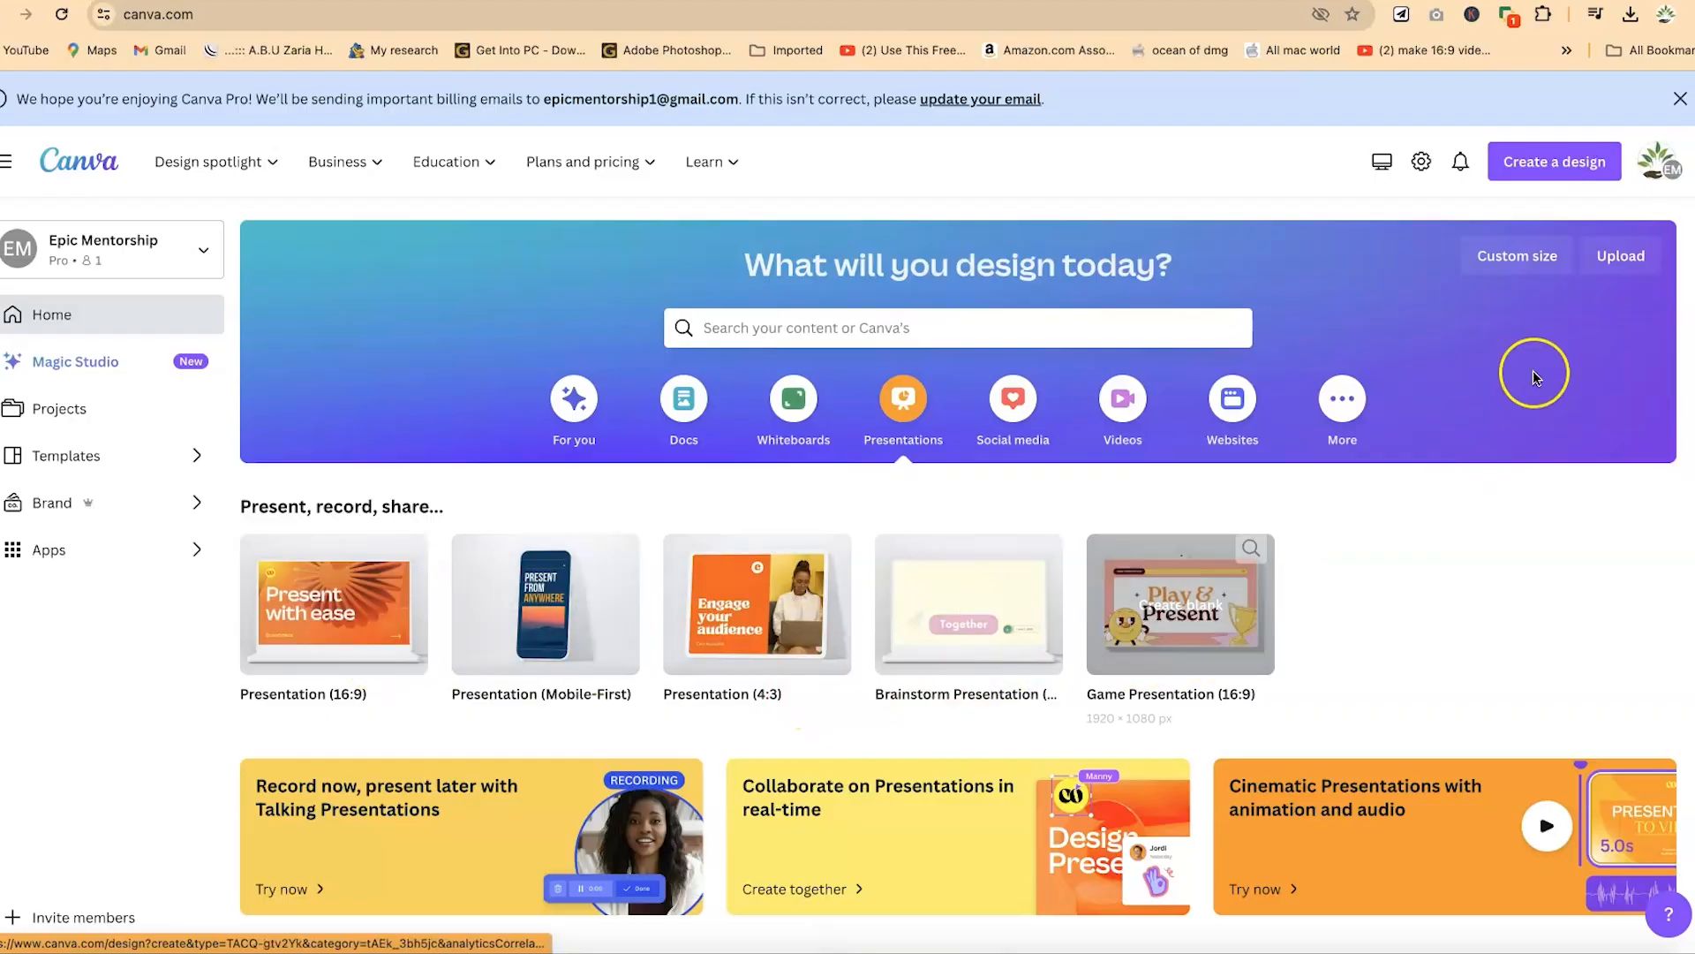
- Examine the custom size fields and the unit options for a new design
left_click(1519, 256)
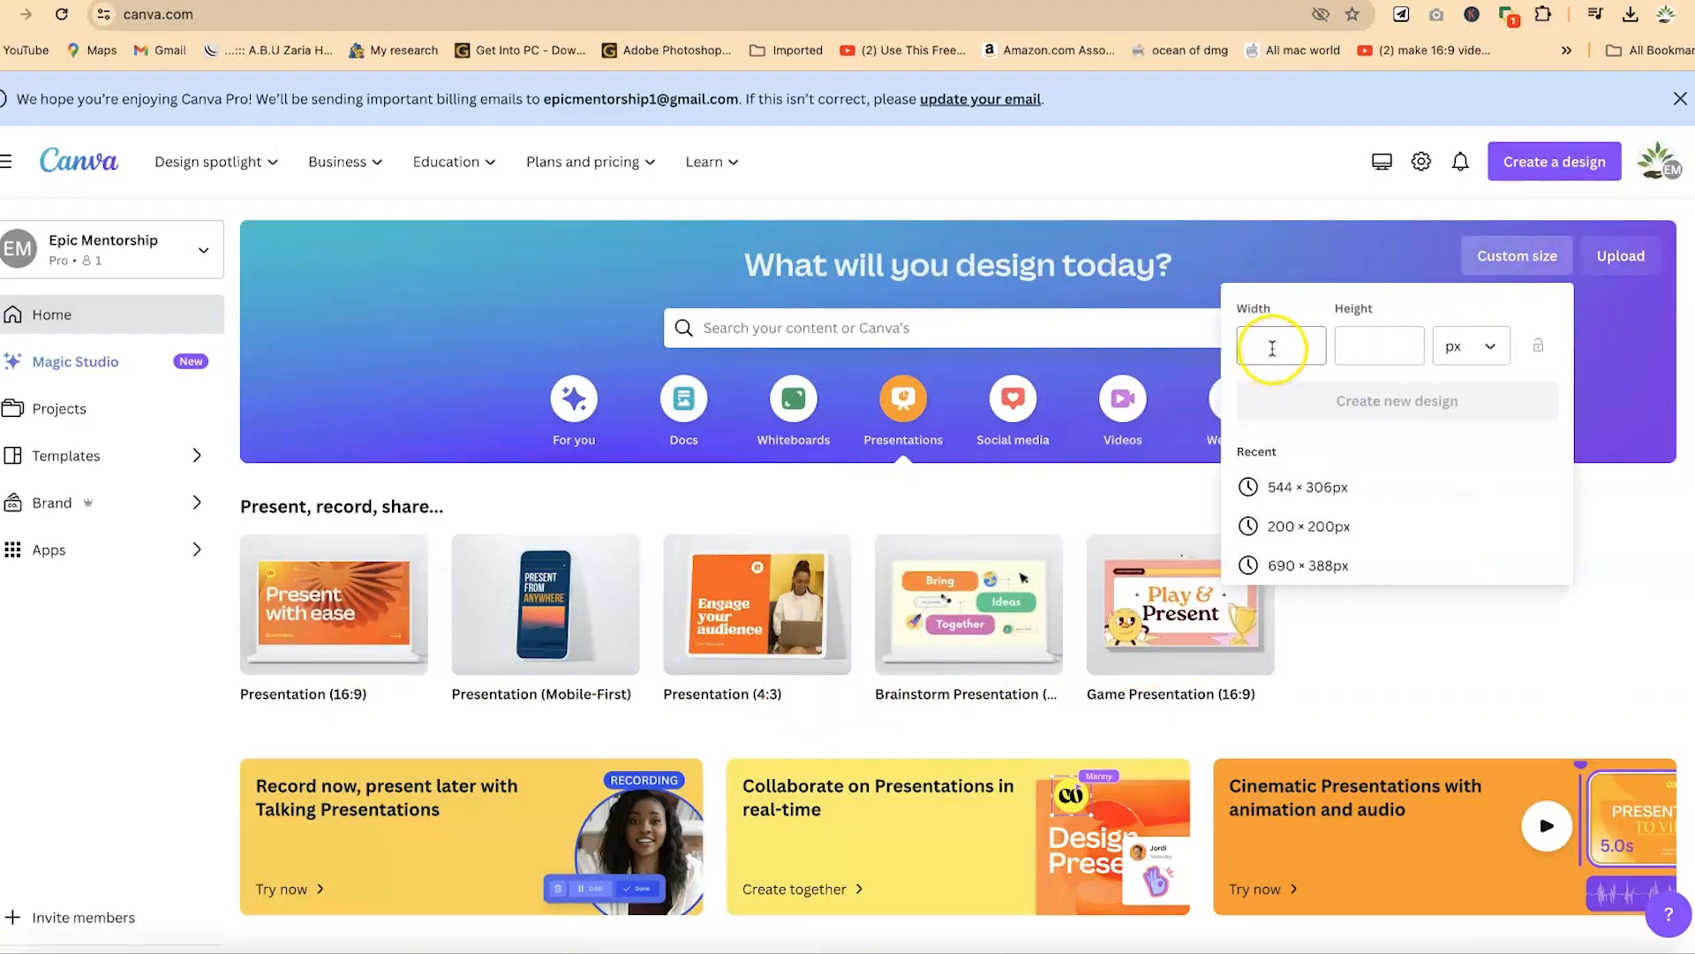
left_click(1493, 346)
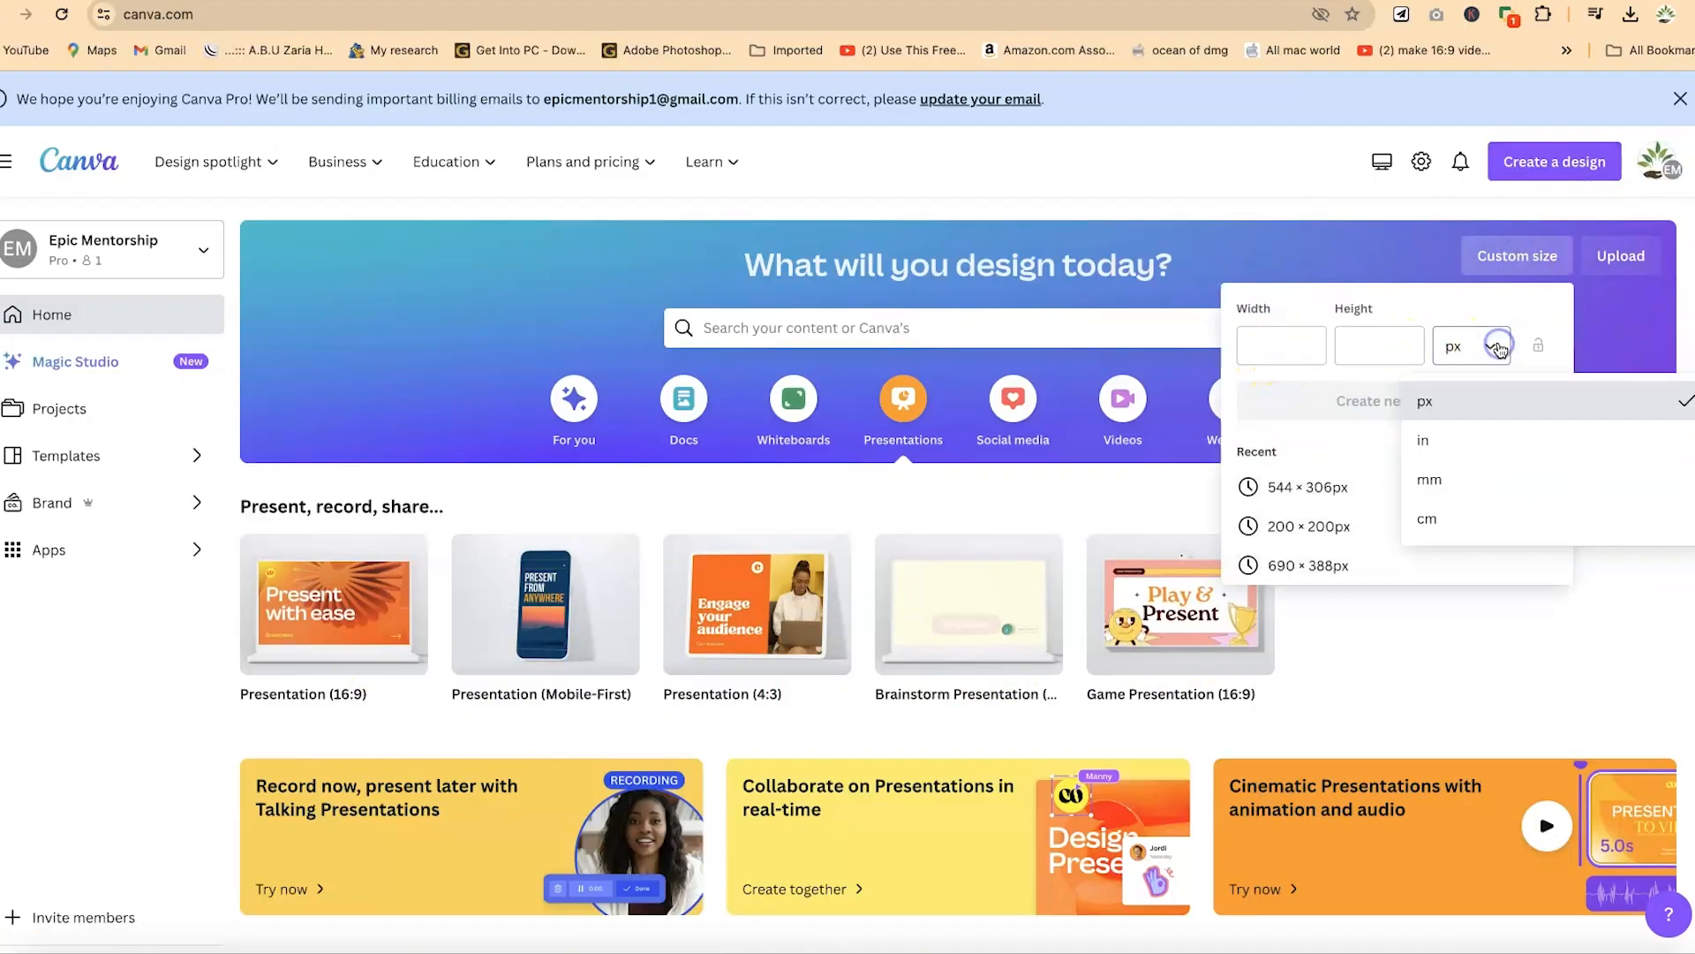
left_click(1607, 333)
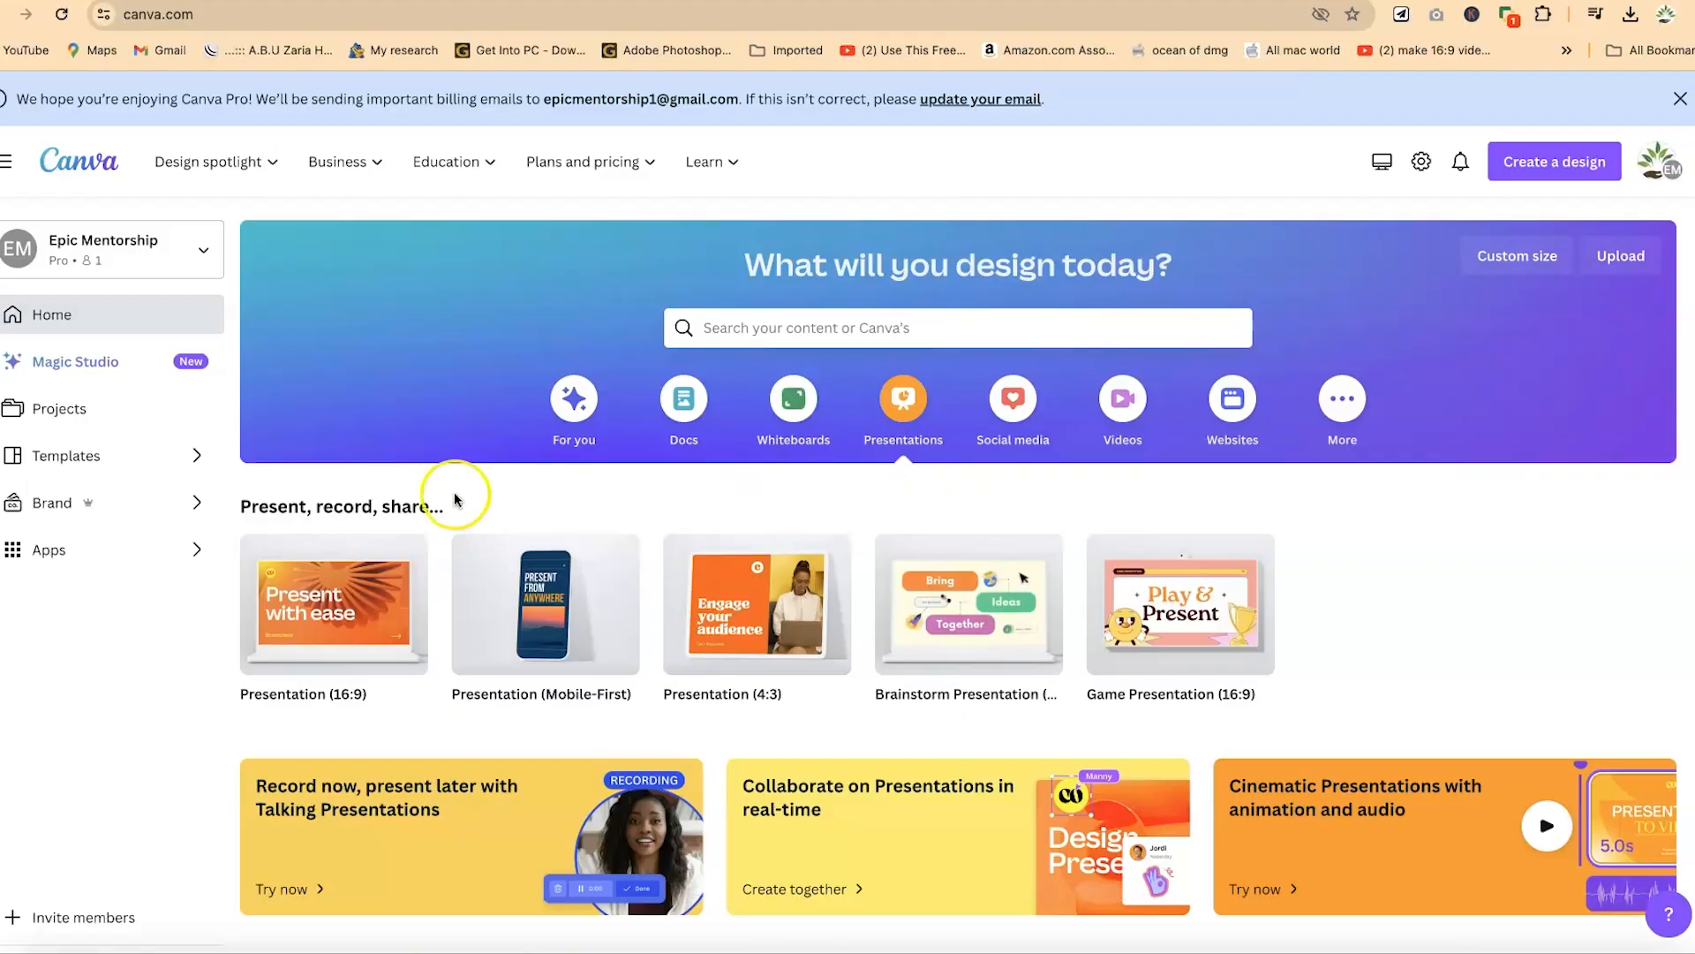
- Create a blank Presentation (16:9) design and look through the suggested templates
left_click(334, 607)
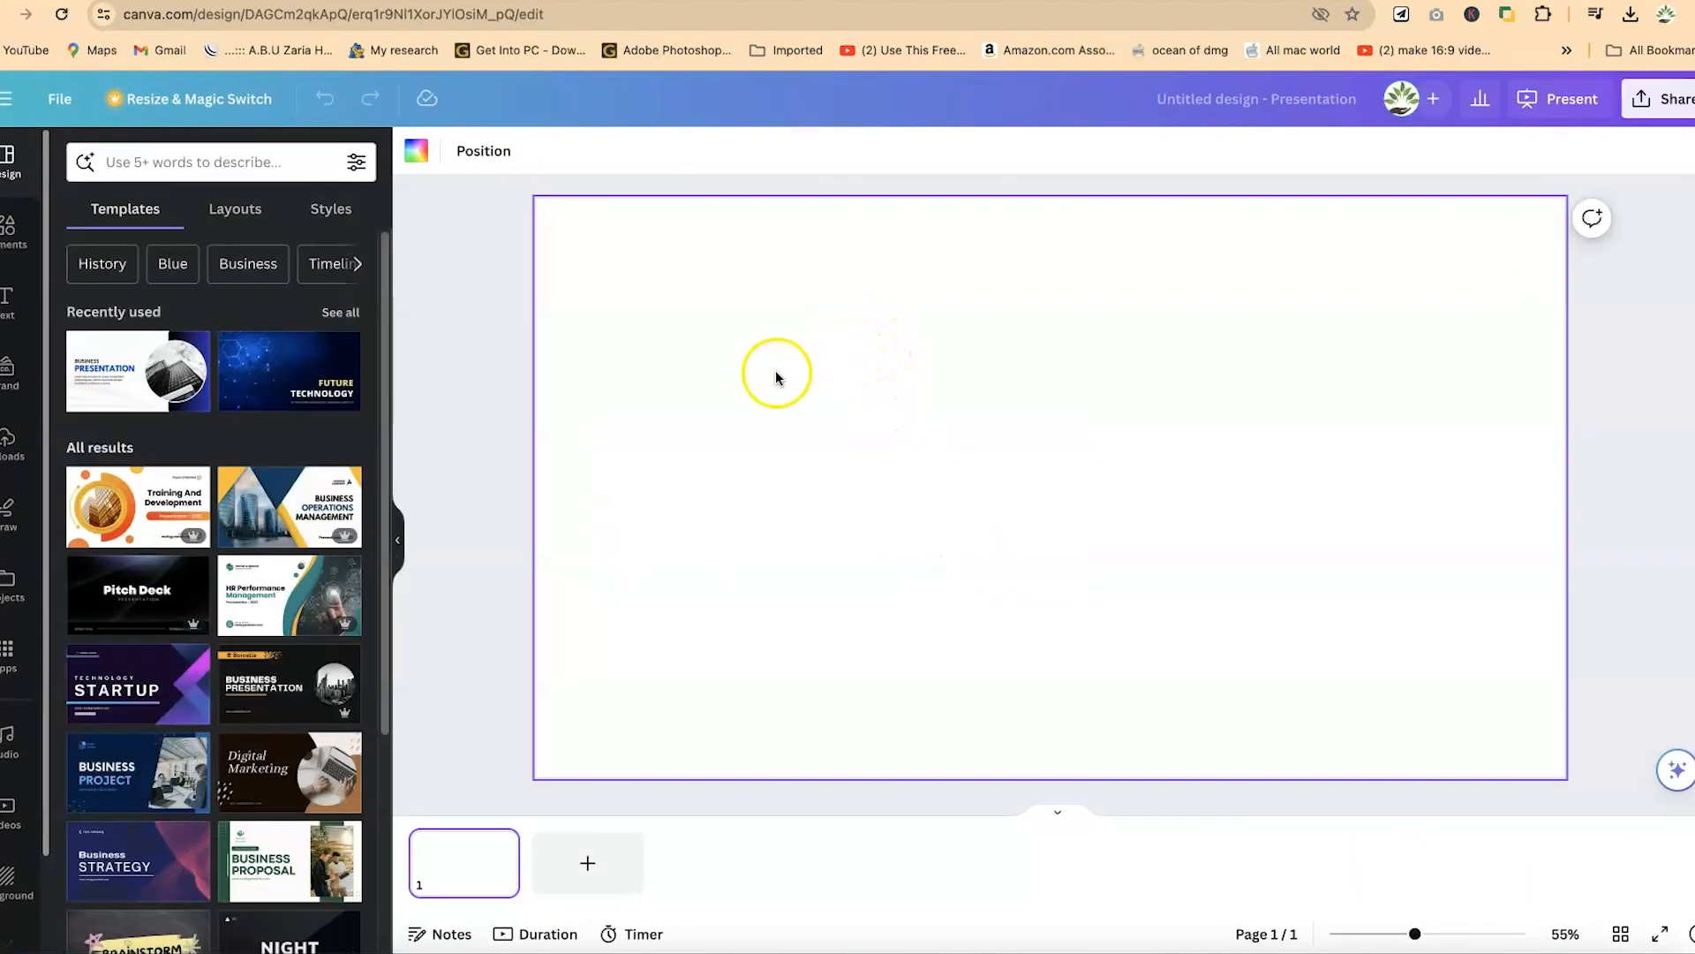
mouse_move(259, 487)
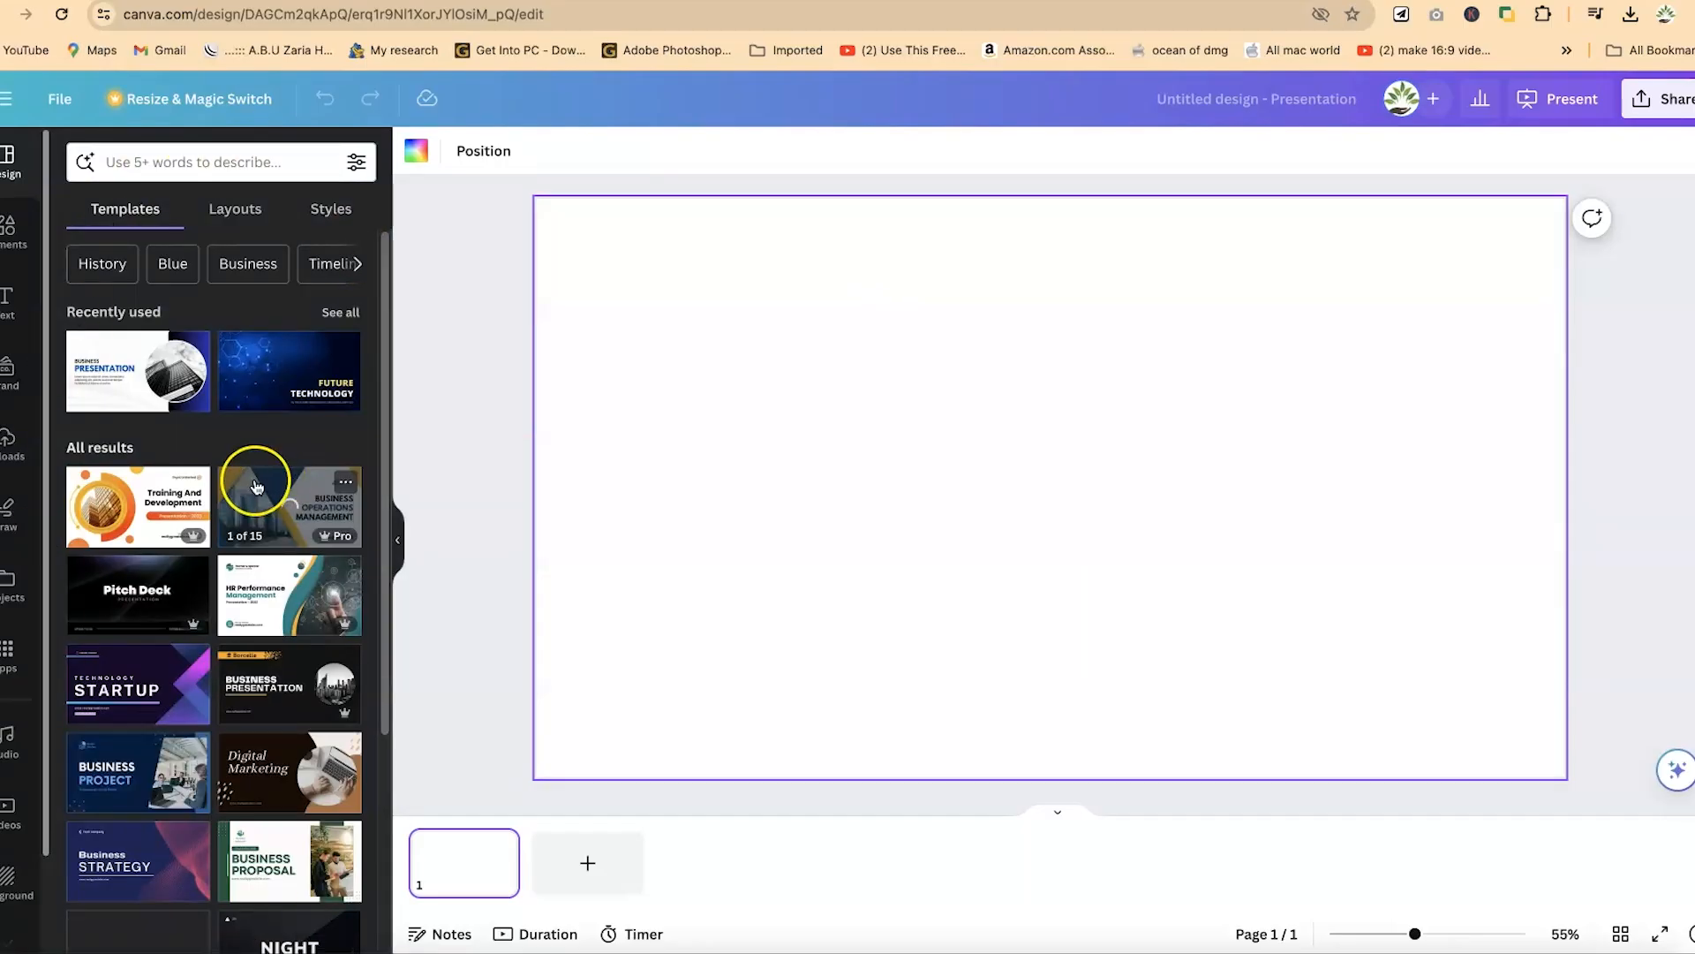
scroll(227, 586, "down", 3)
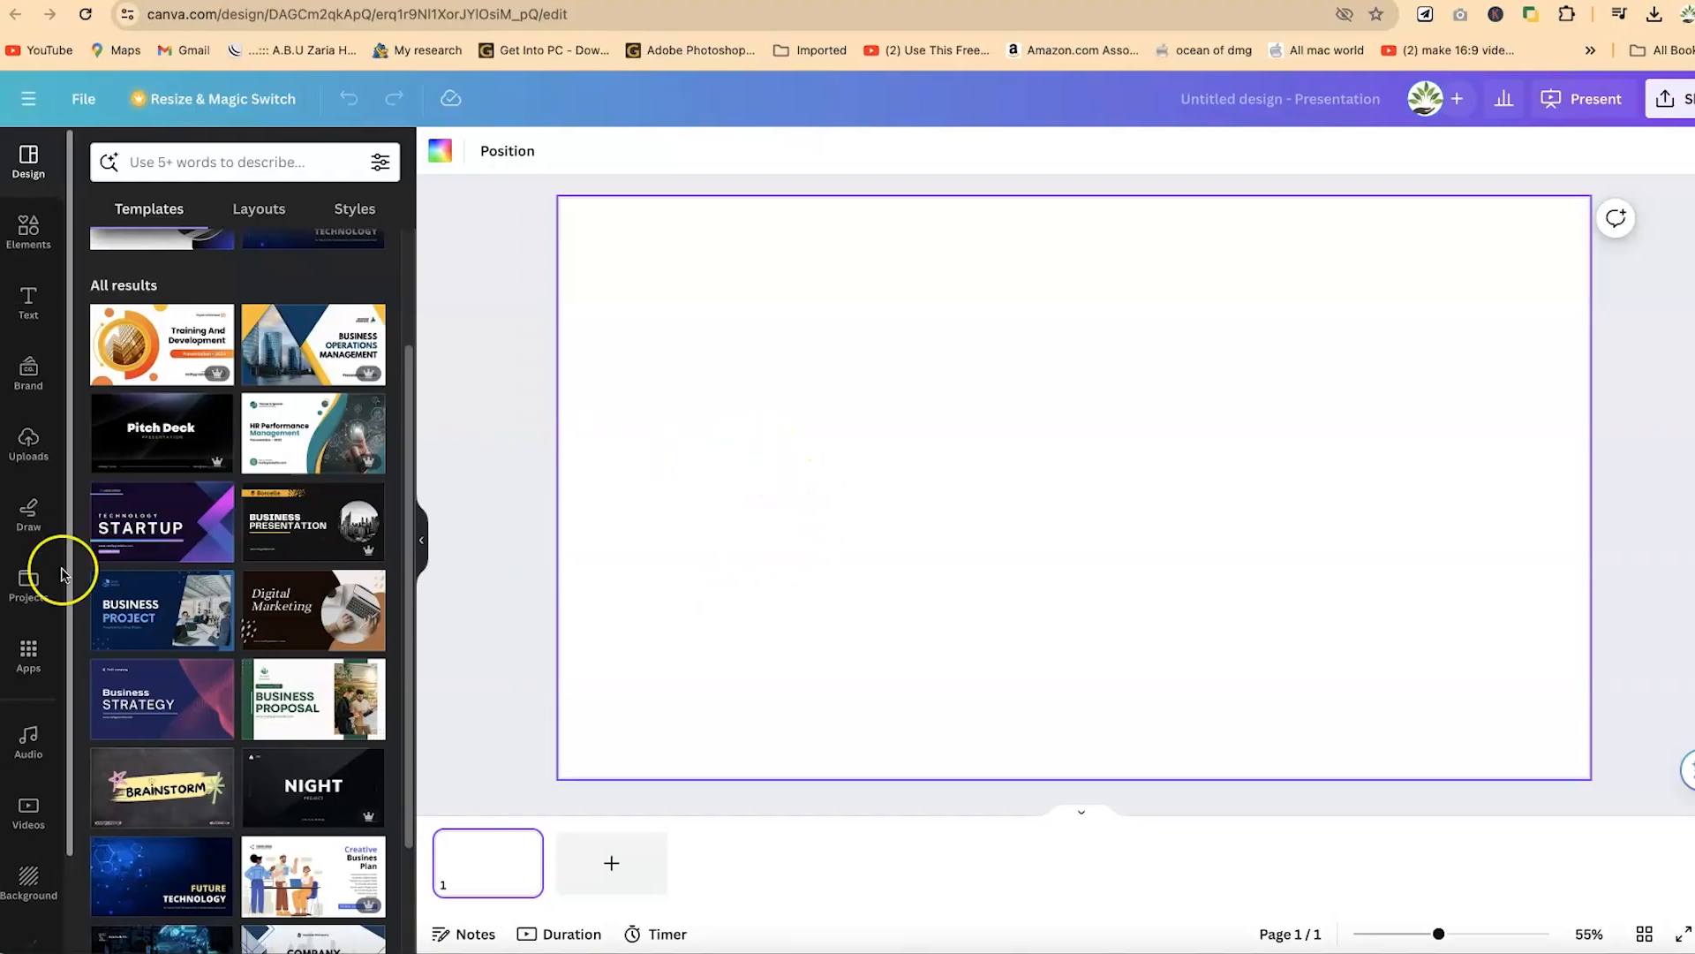
- Search the Canva apps for "charts" and open the Charts app
left_click(28, 651)
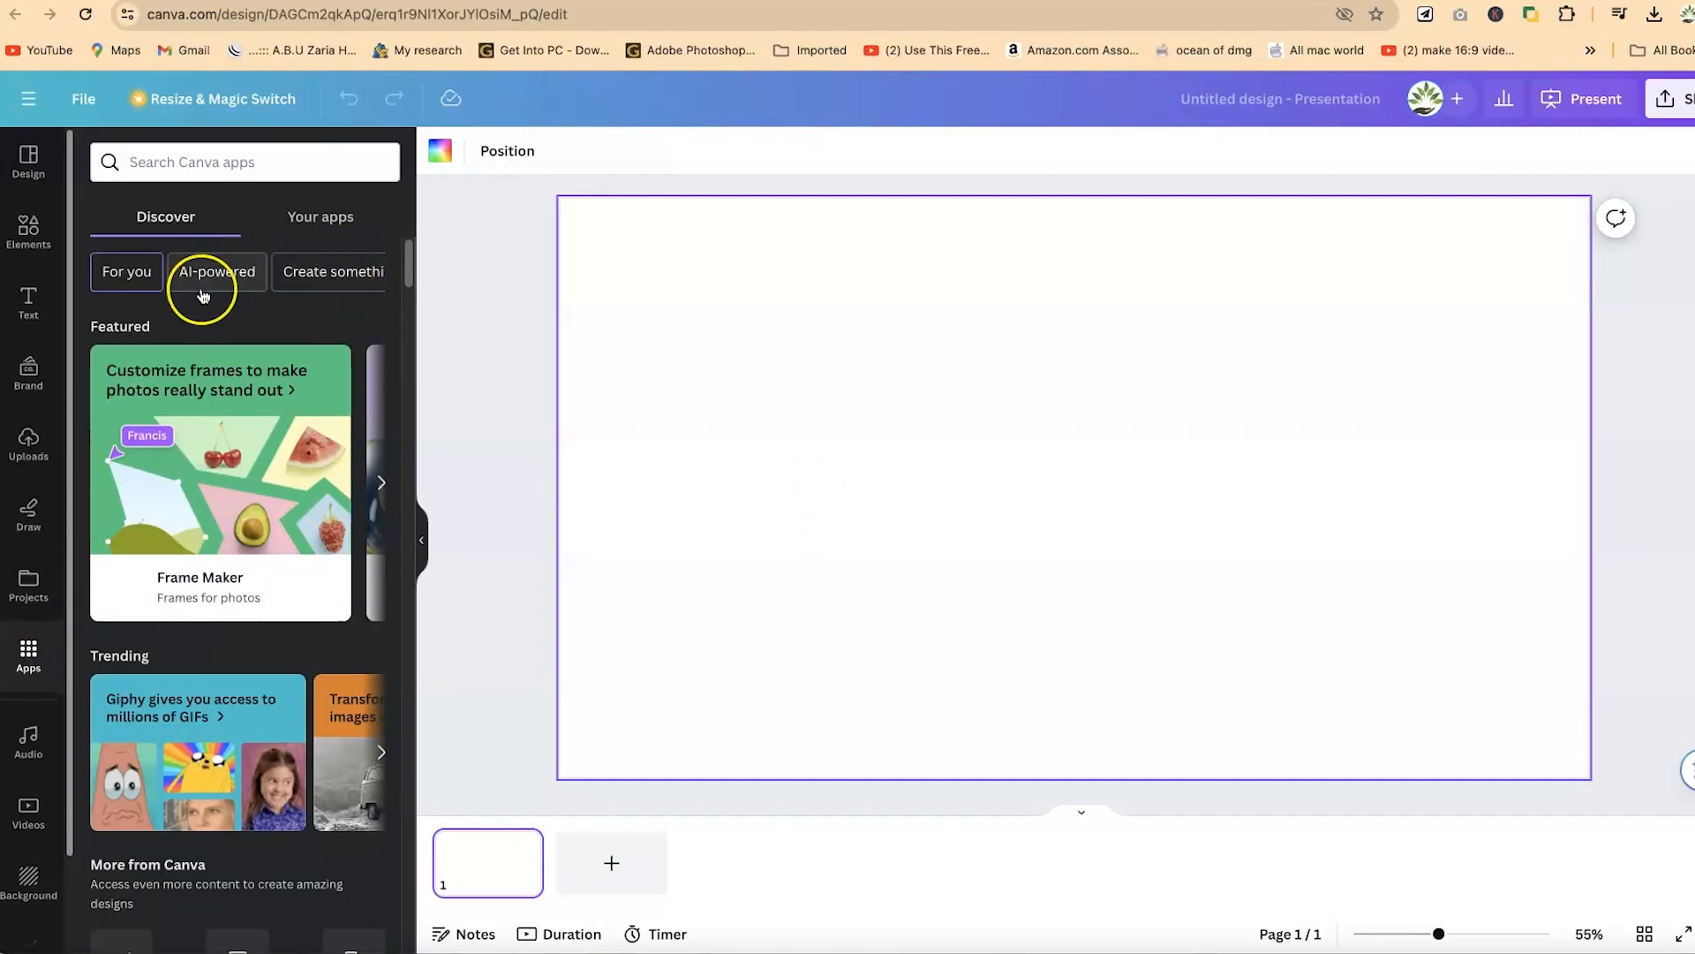
scroll(189, 600, "down", 5)
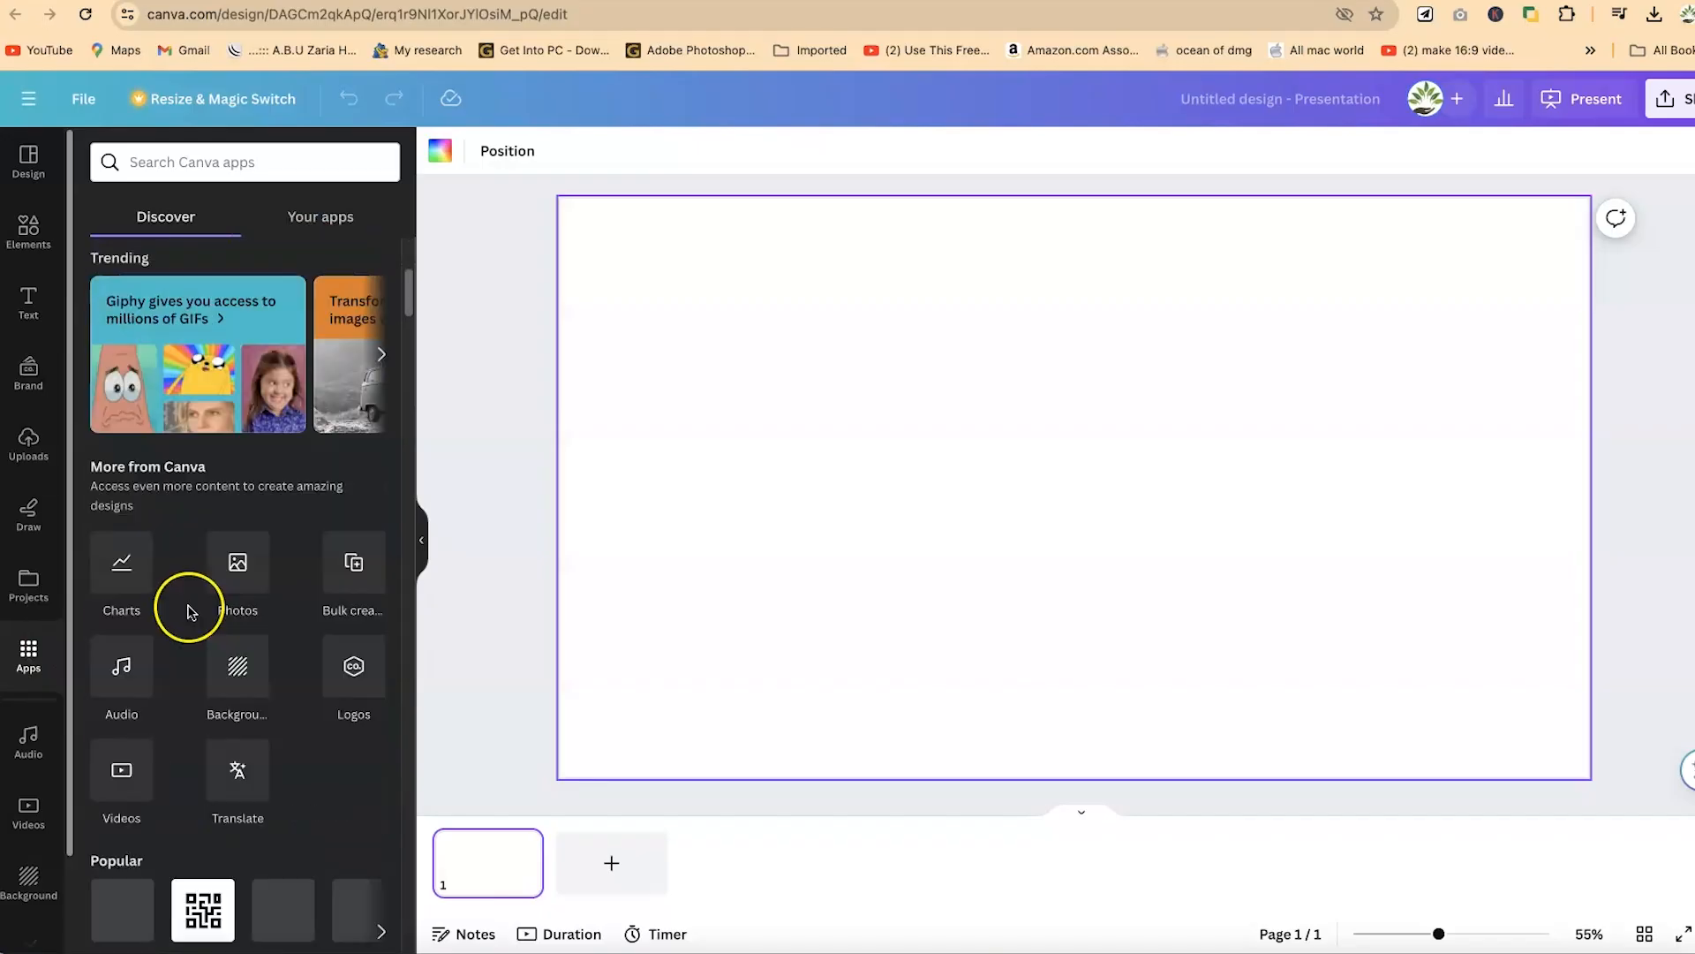
scroll(195, 544, "down", 1)
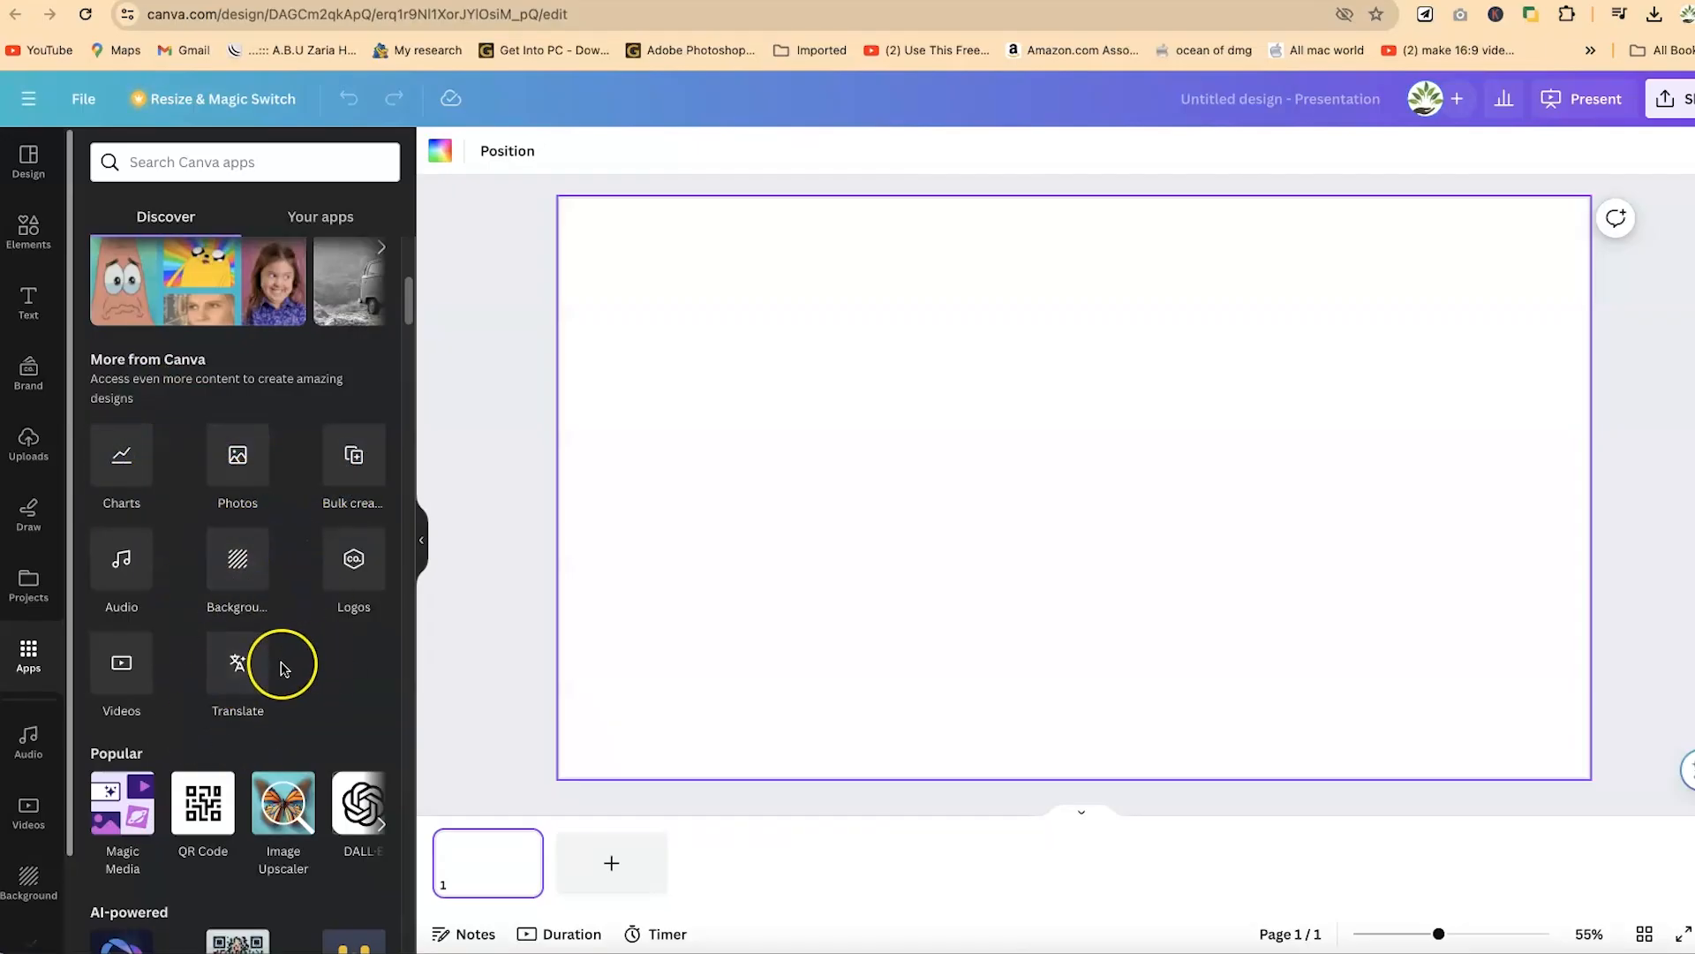
scroll(203, 700, "down", 2)
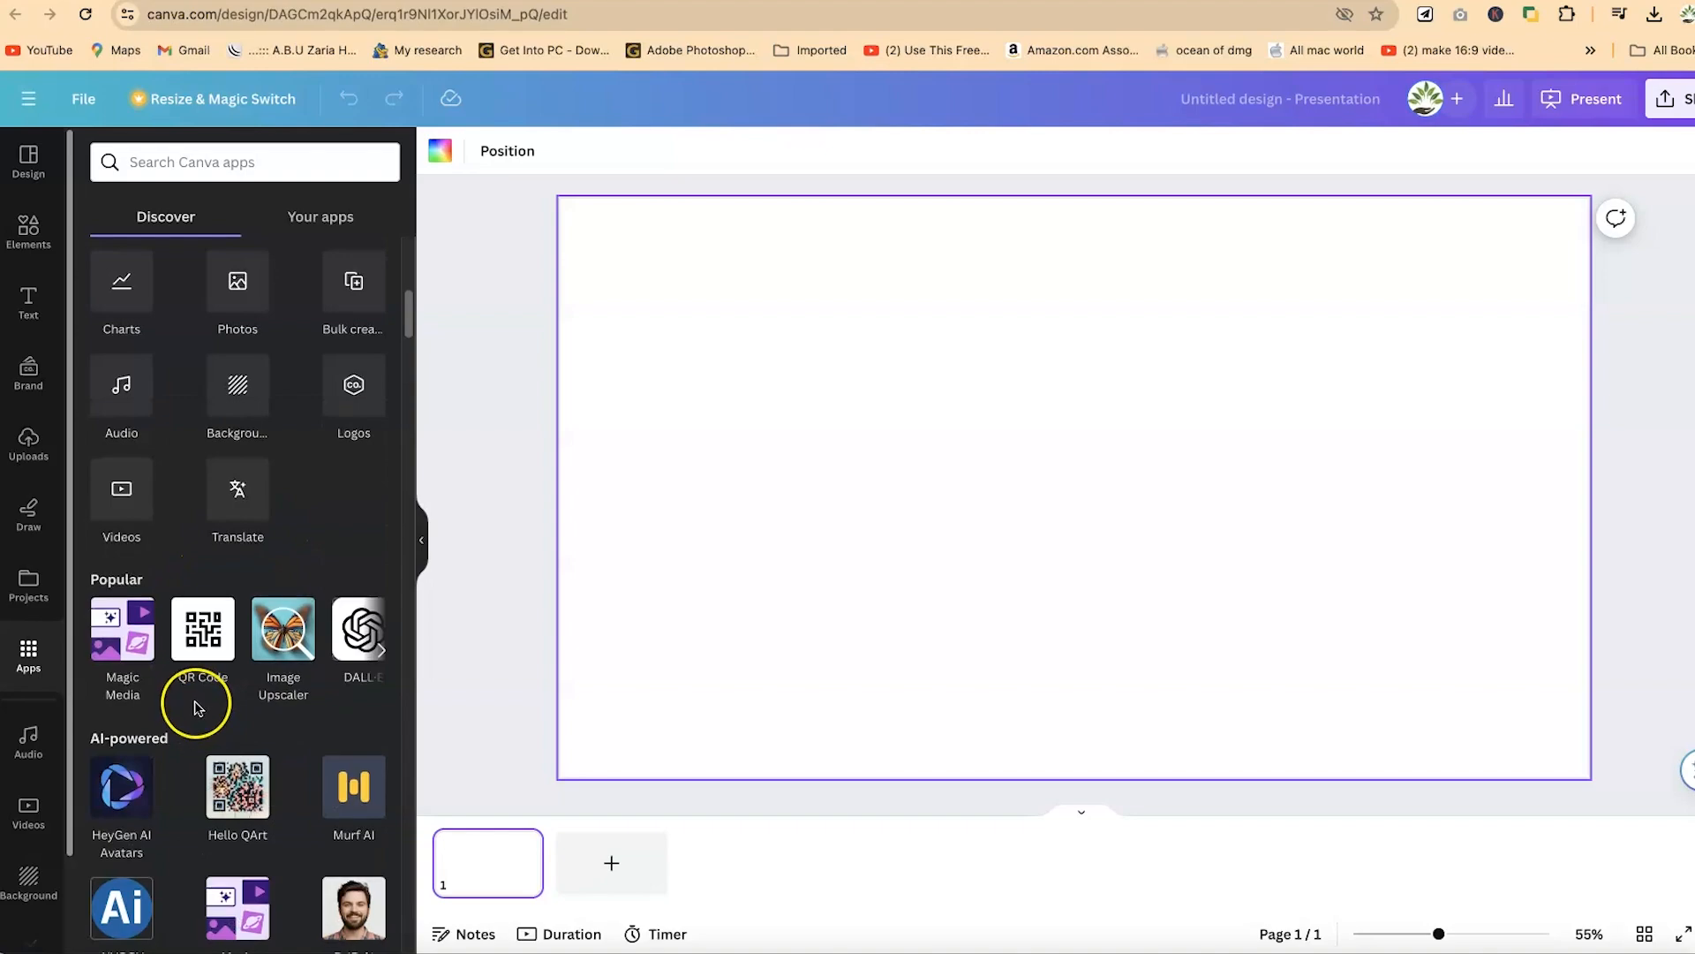
scroll(189, 751, "down", 4)
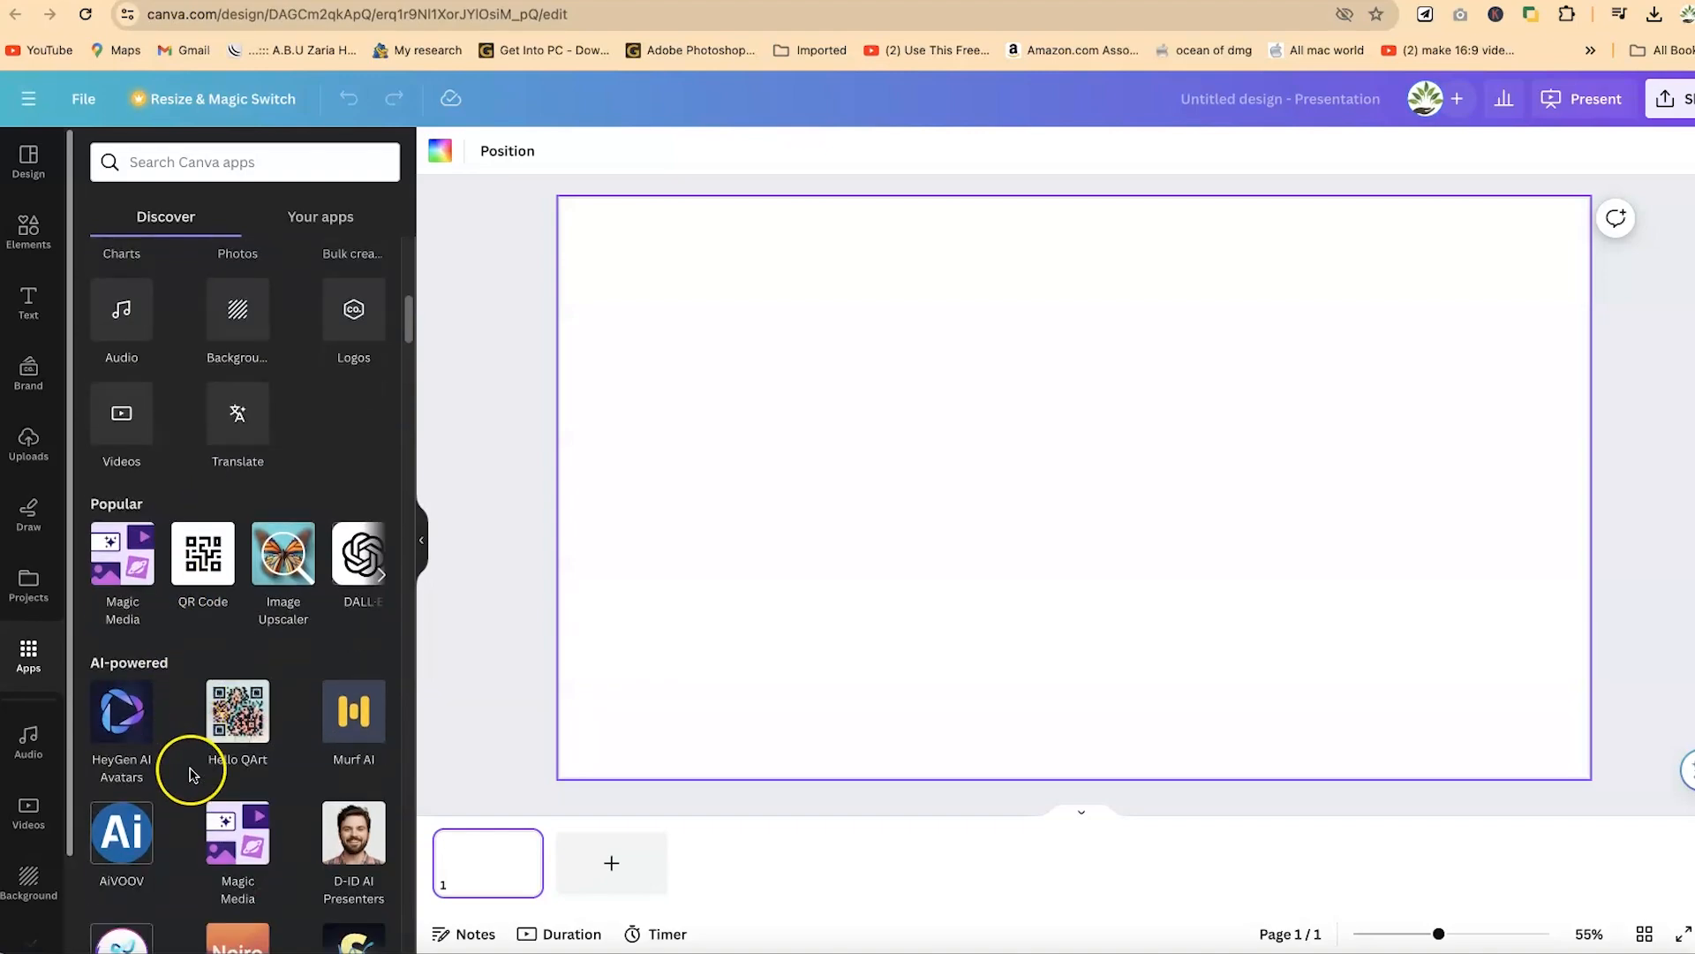
scroll(201, 751, "down", 10)
scroll(236, 704, "up", 18)
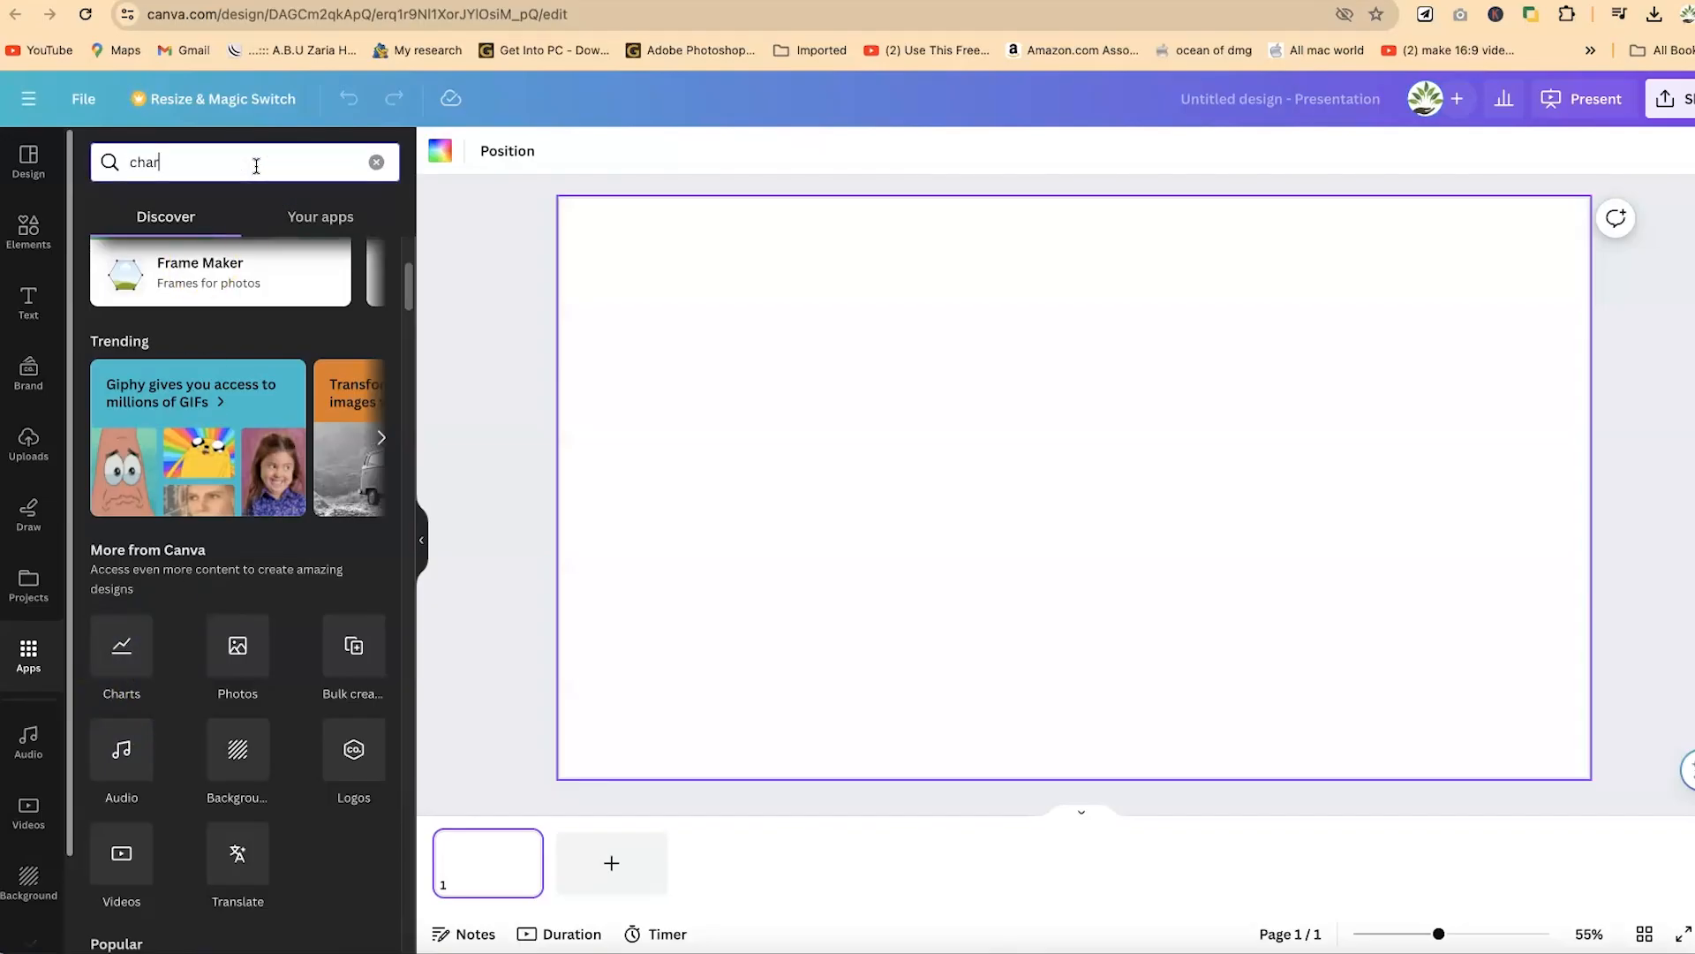
type("ts")
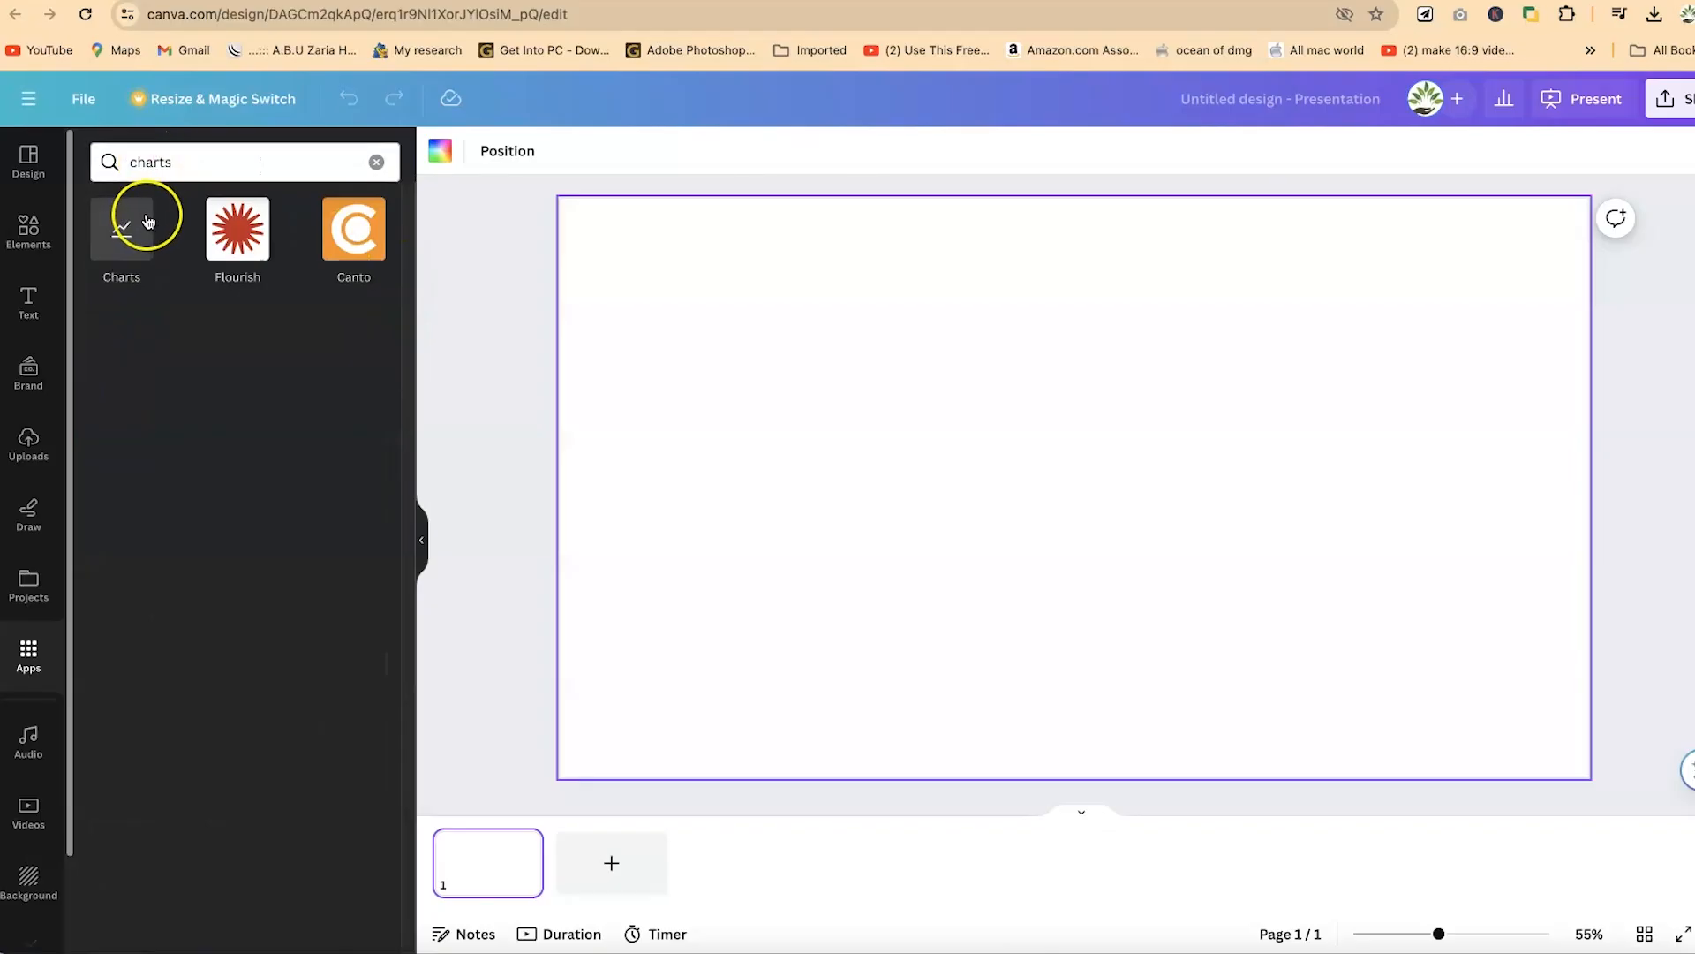
left_click(138, 221)
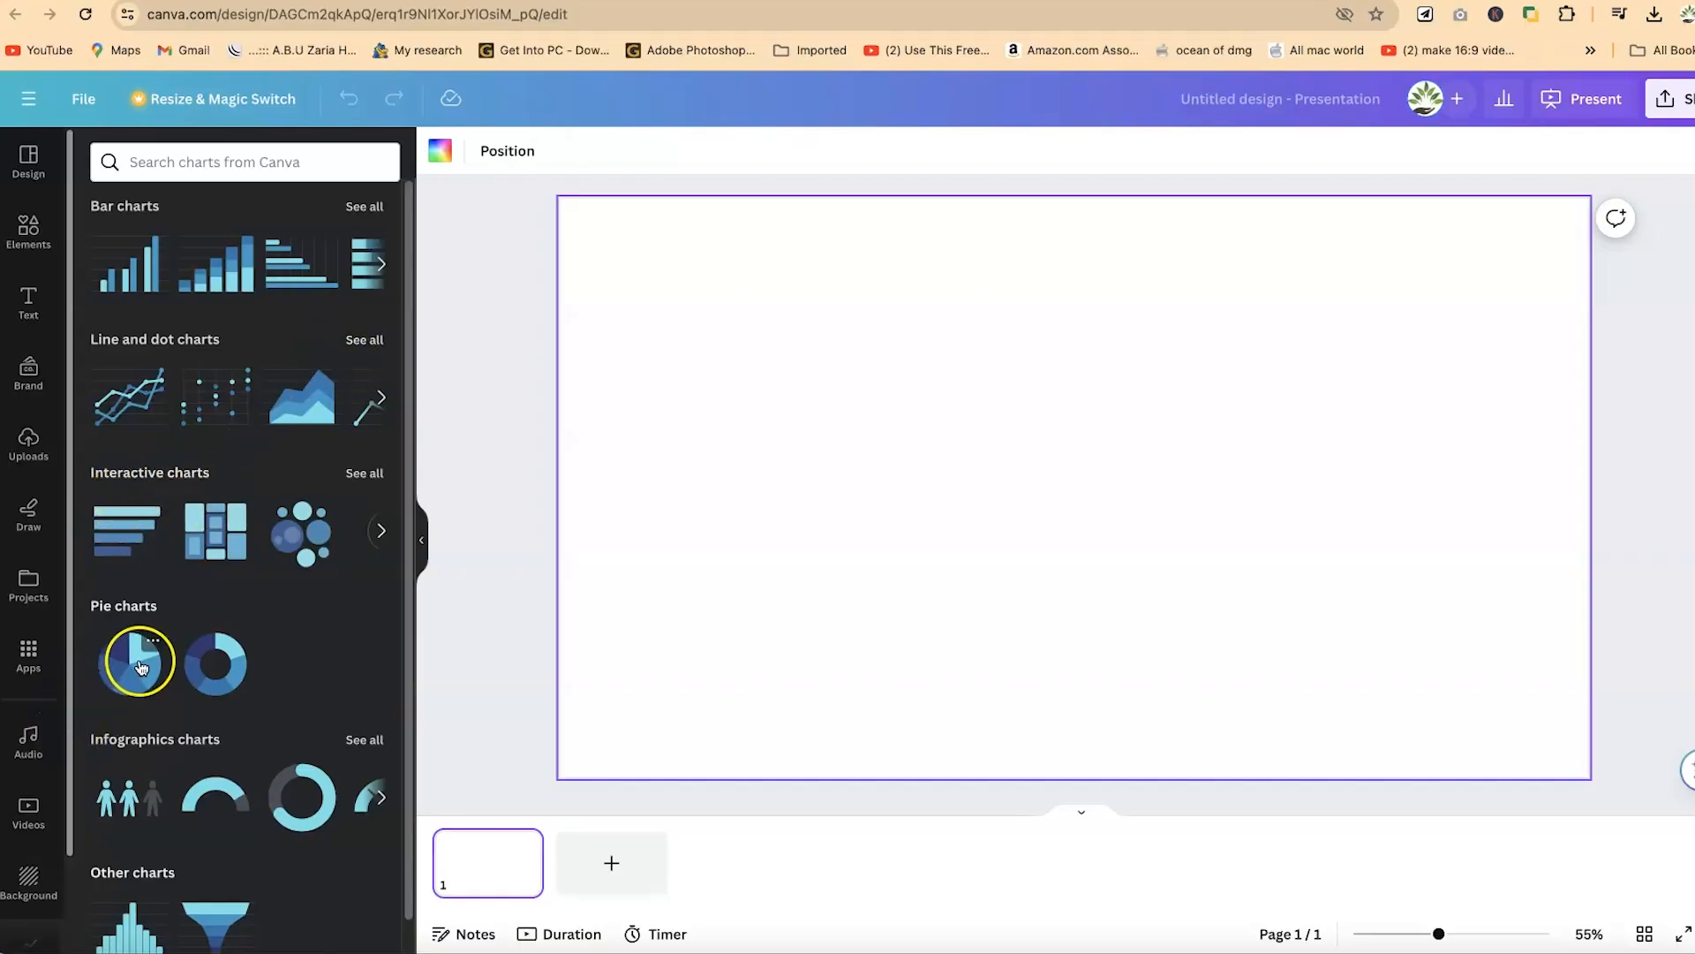
- Insert the first line chart from the line and dot charts and expand its data table
scroll(162, 742, "down", 2)
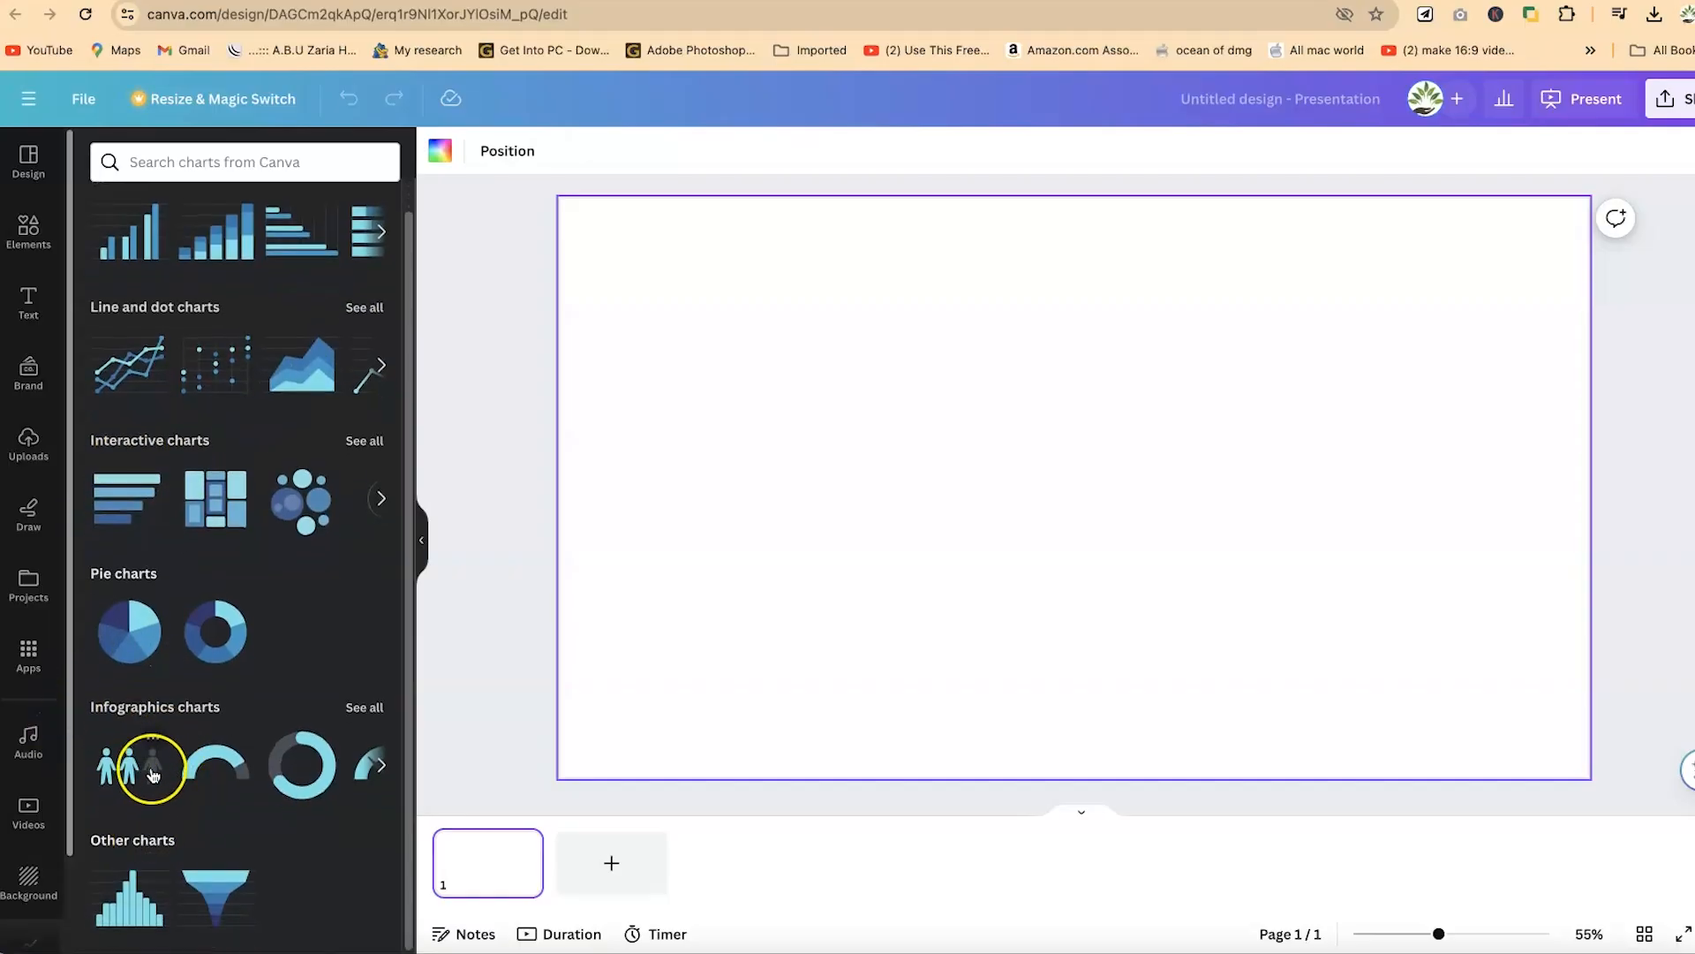
scroll(296, 565, "up", 1)
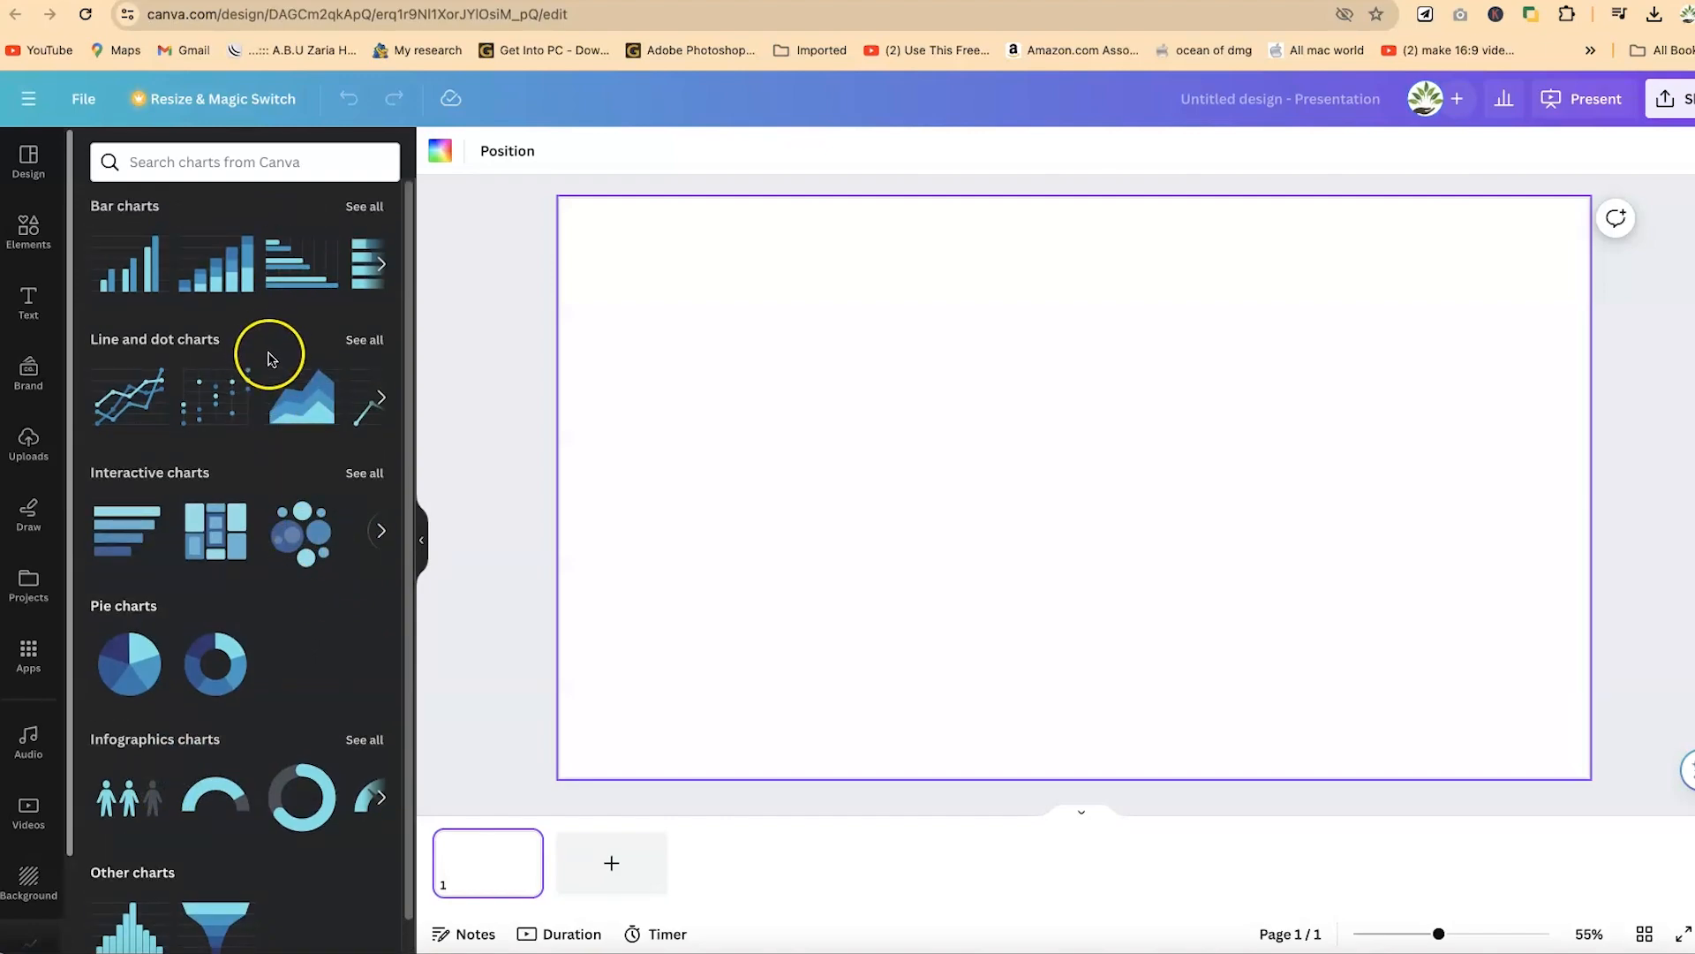
left_click(125, 419)
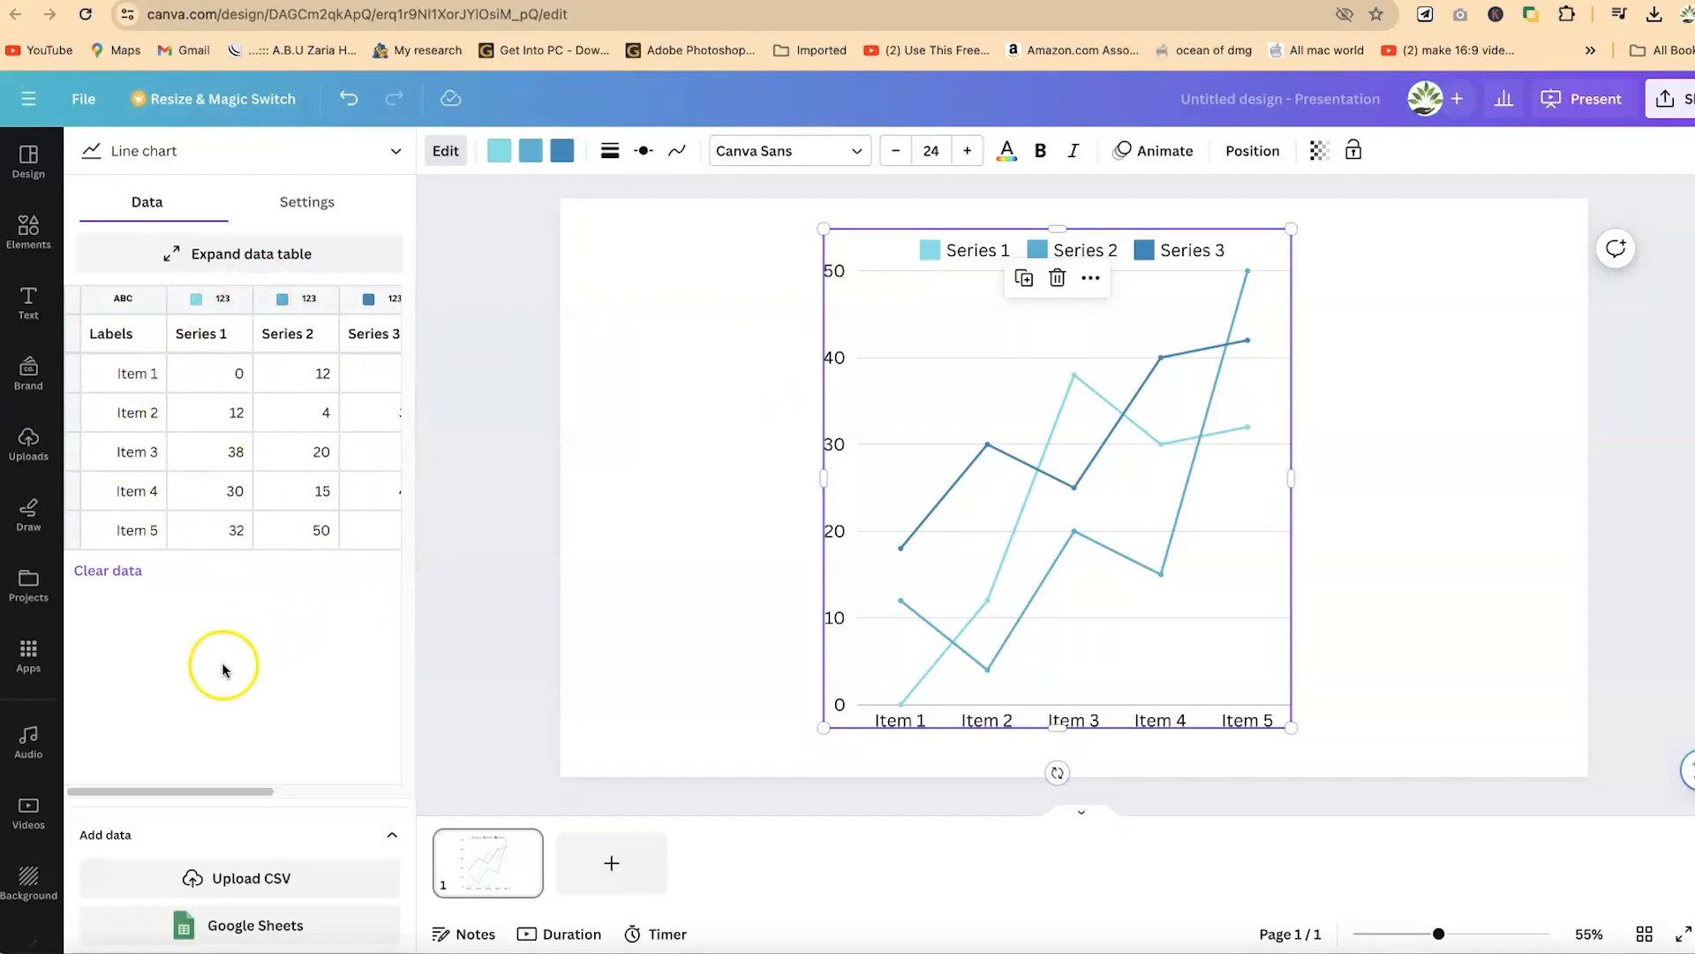
left_click(211, 265)
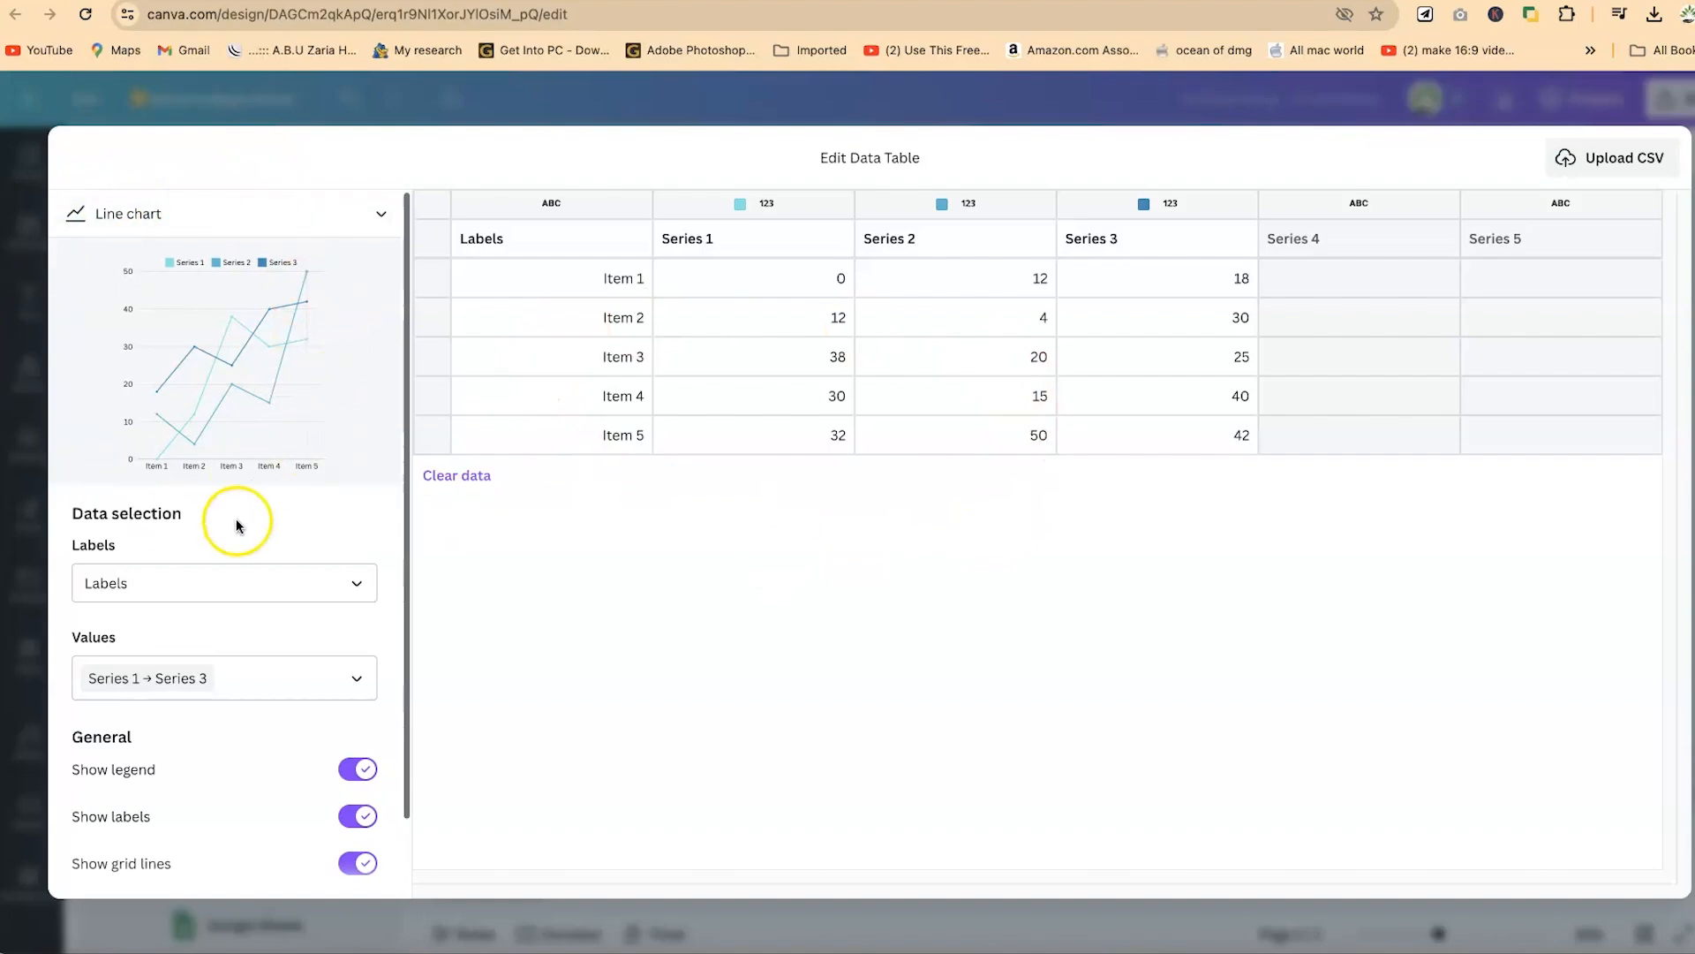
- Clear the column used for the chart labels and remove Series 2 and Series 3 from the plotted values
mouse_move(312, 347)
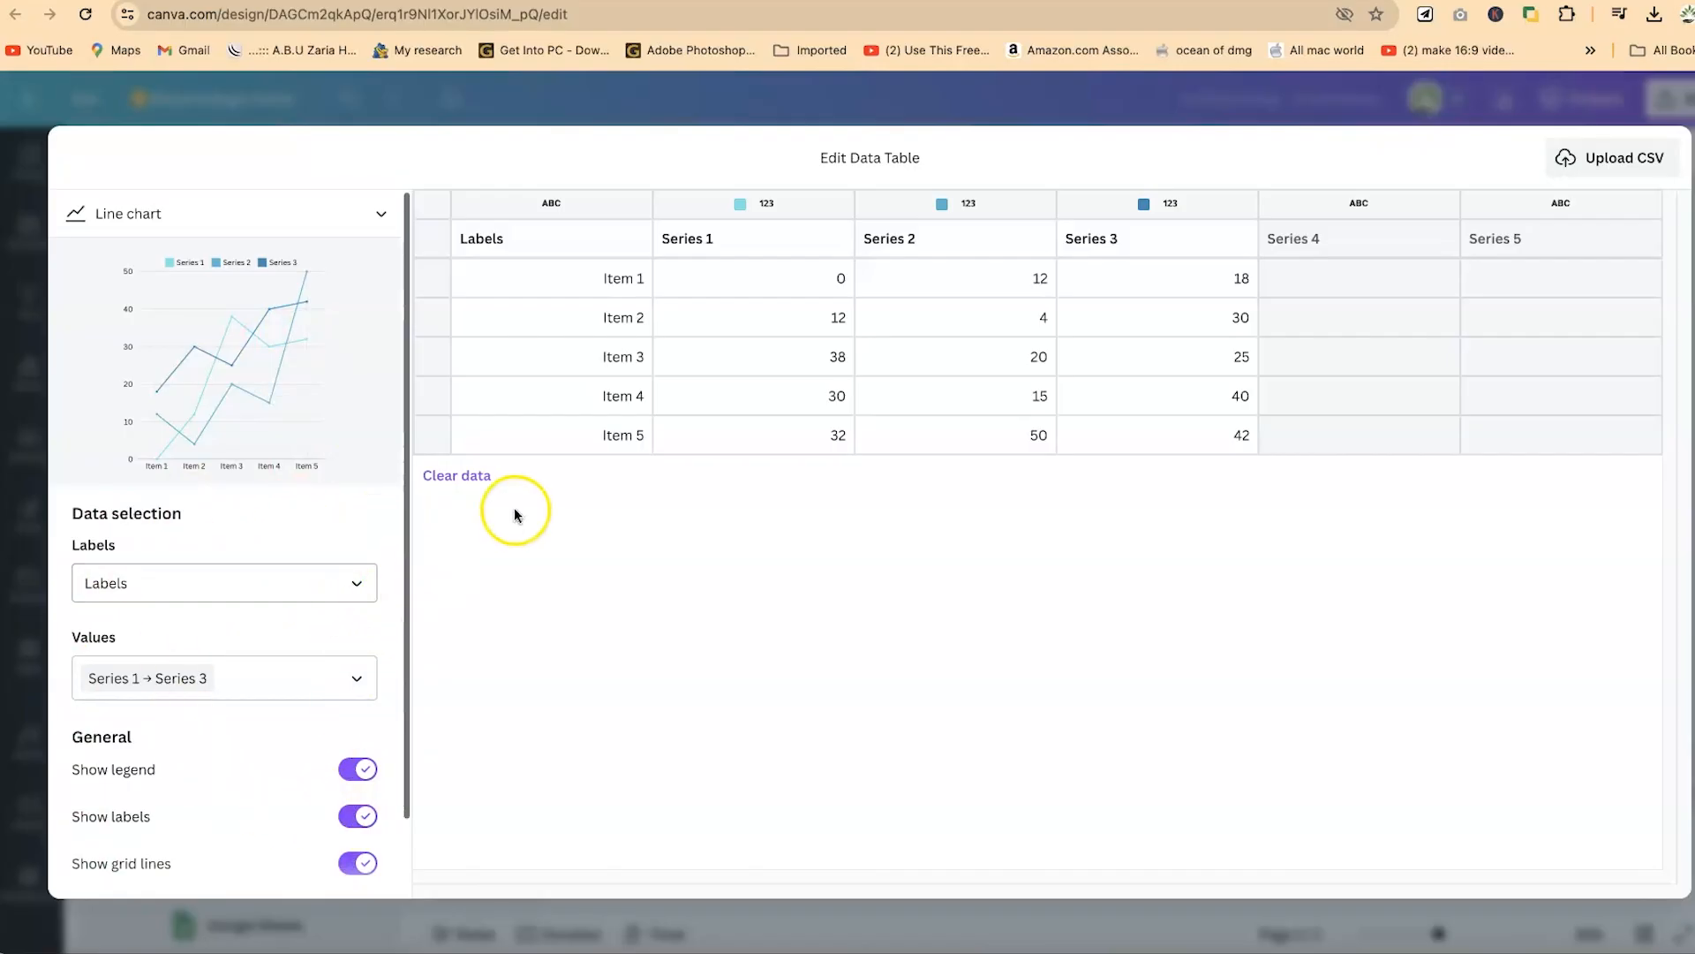
left_click(356, 585)
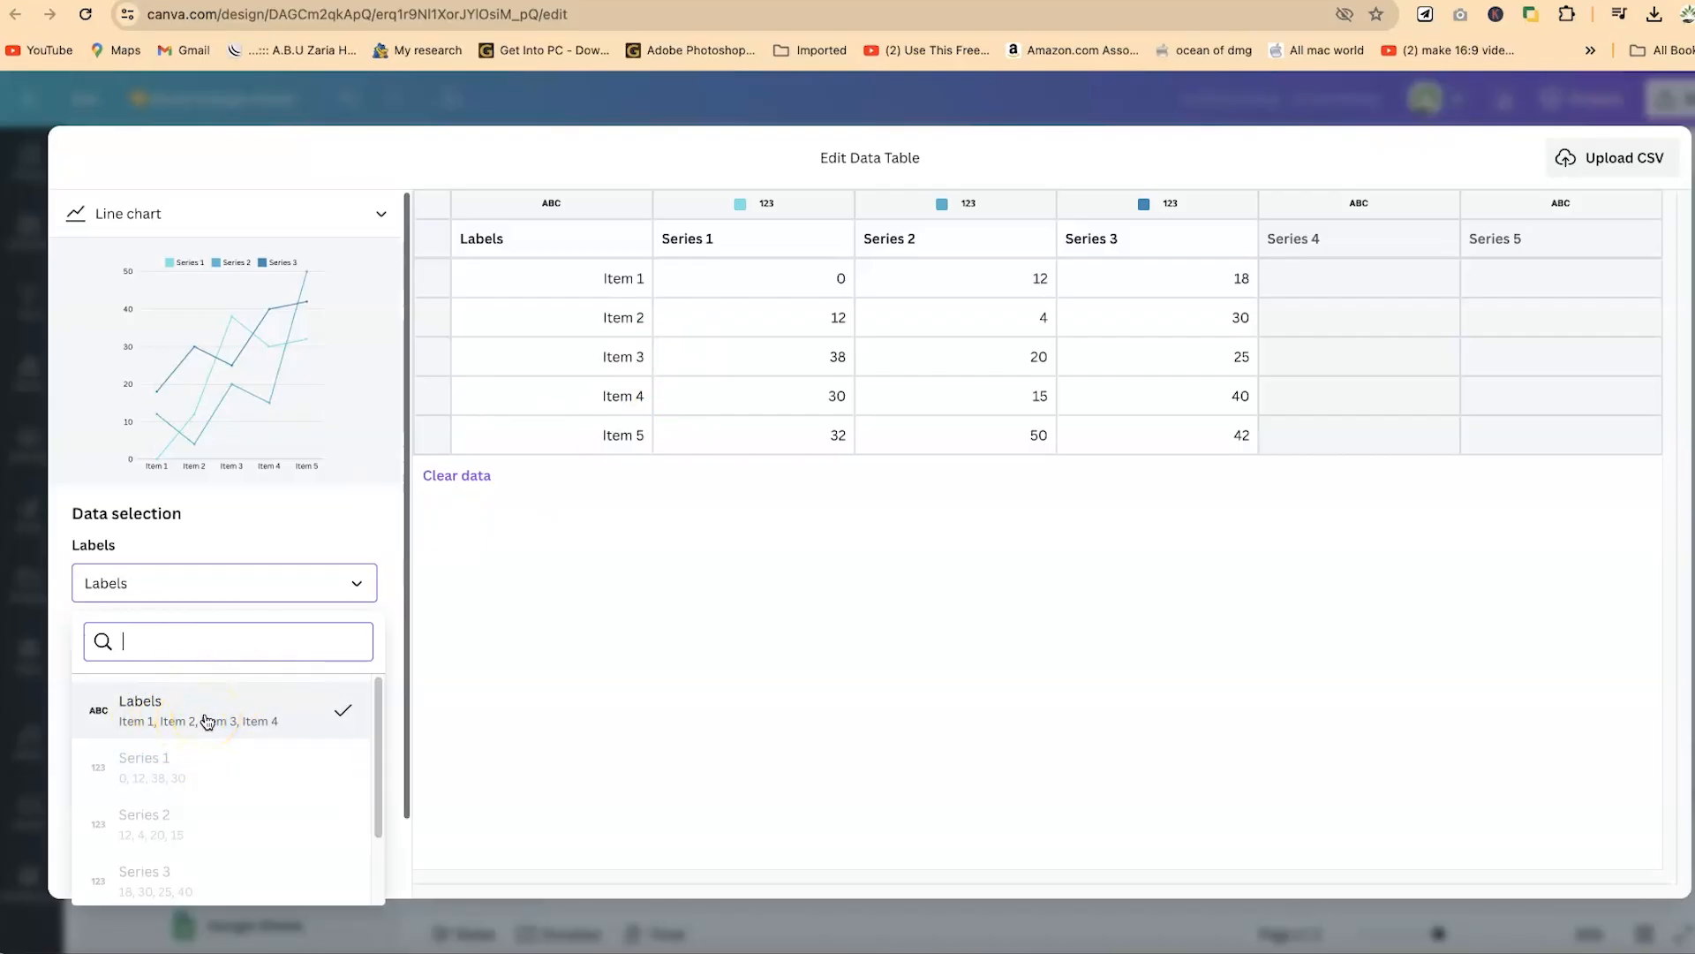
left_click(207, 722)
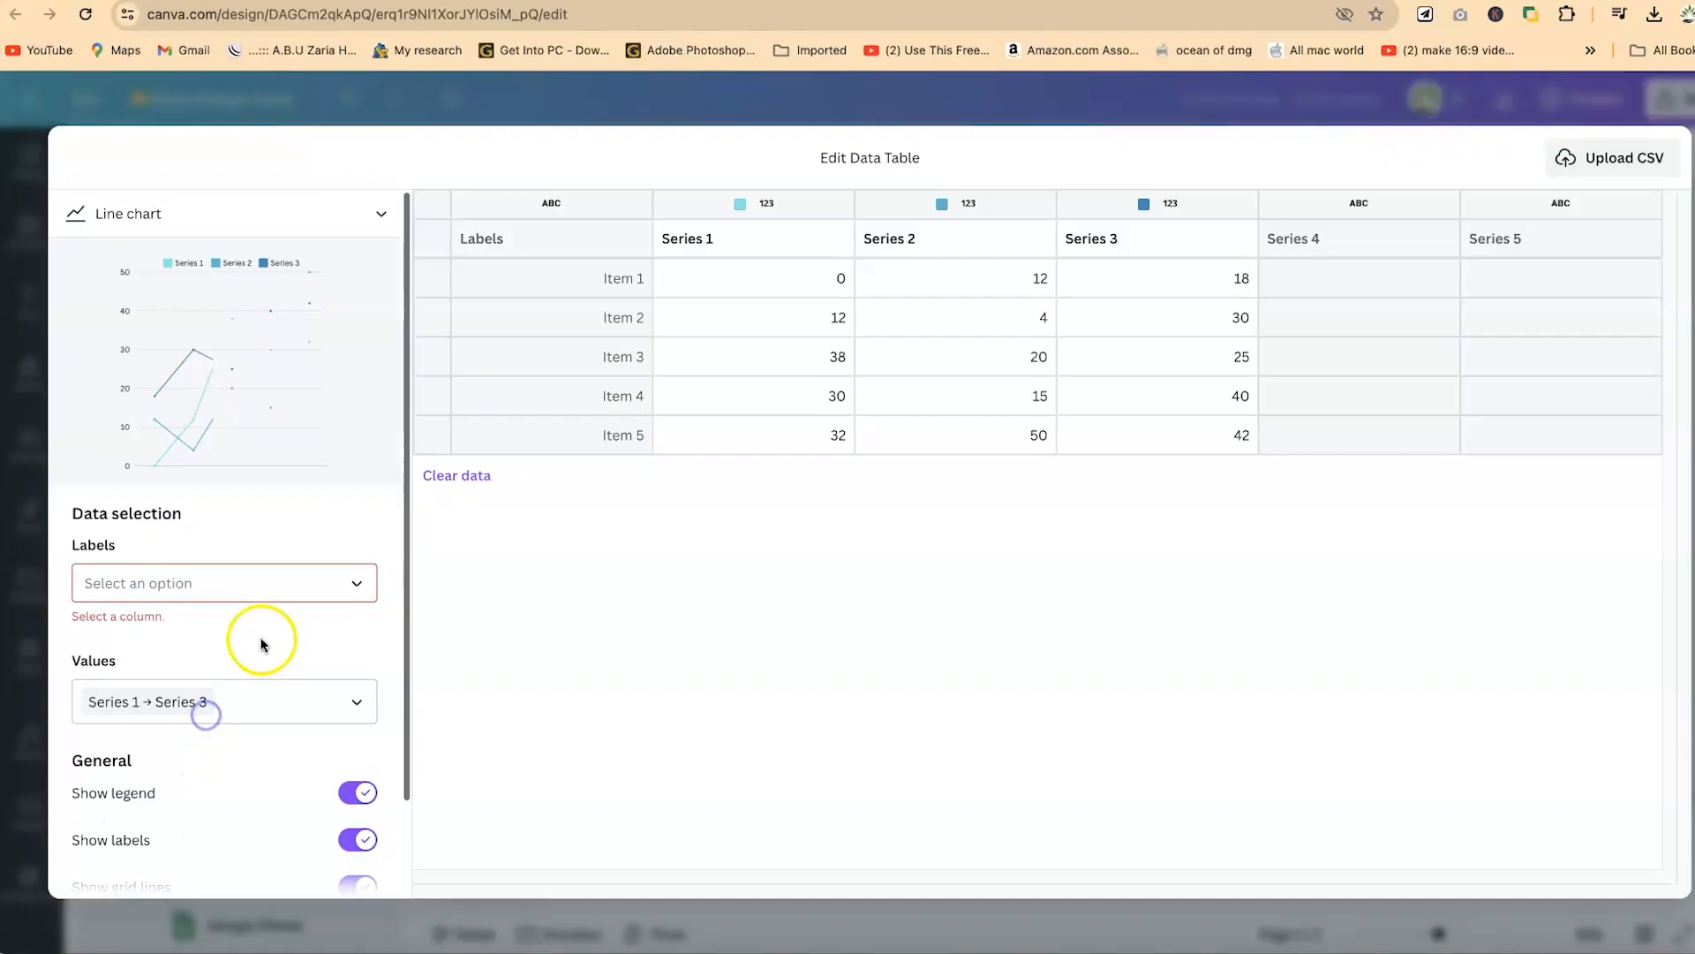
left_click(216, 706)
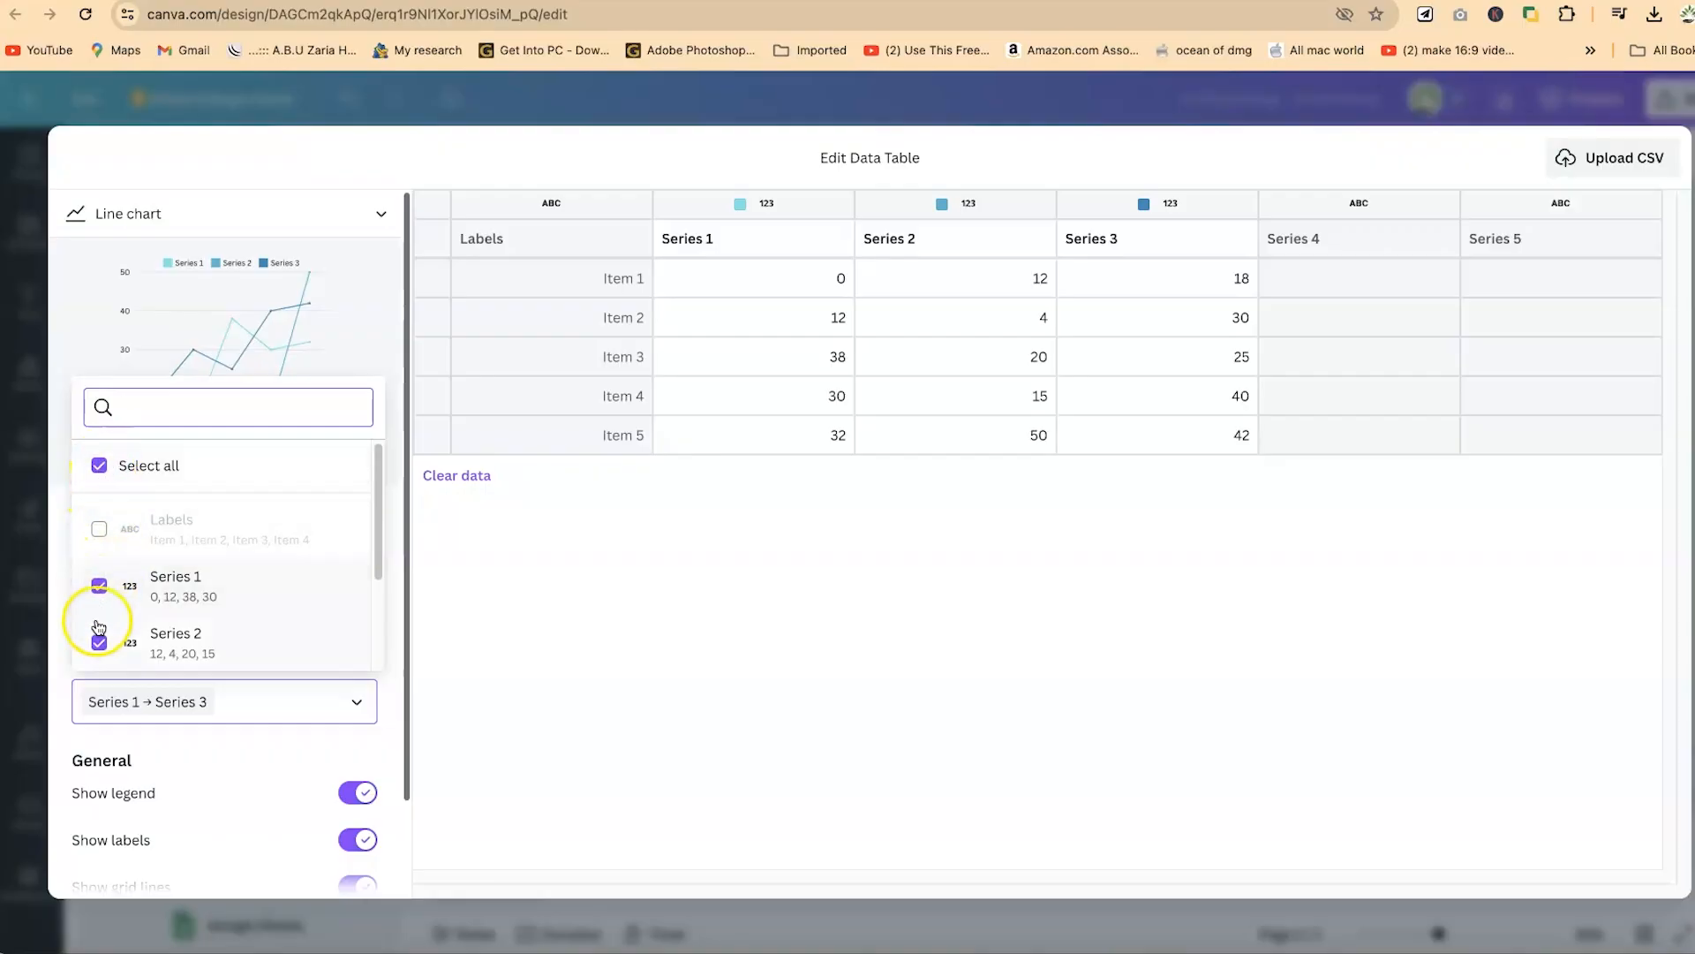
scroll(227, 631, "down", 3)
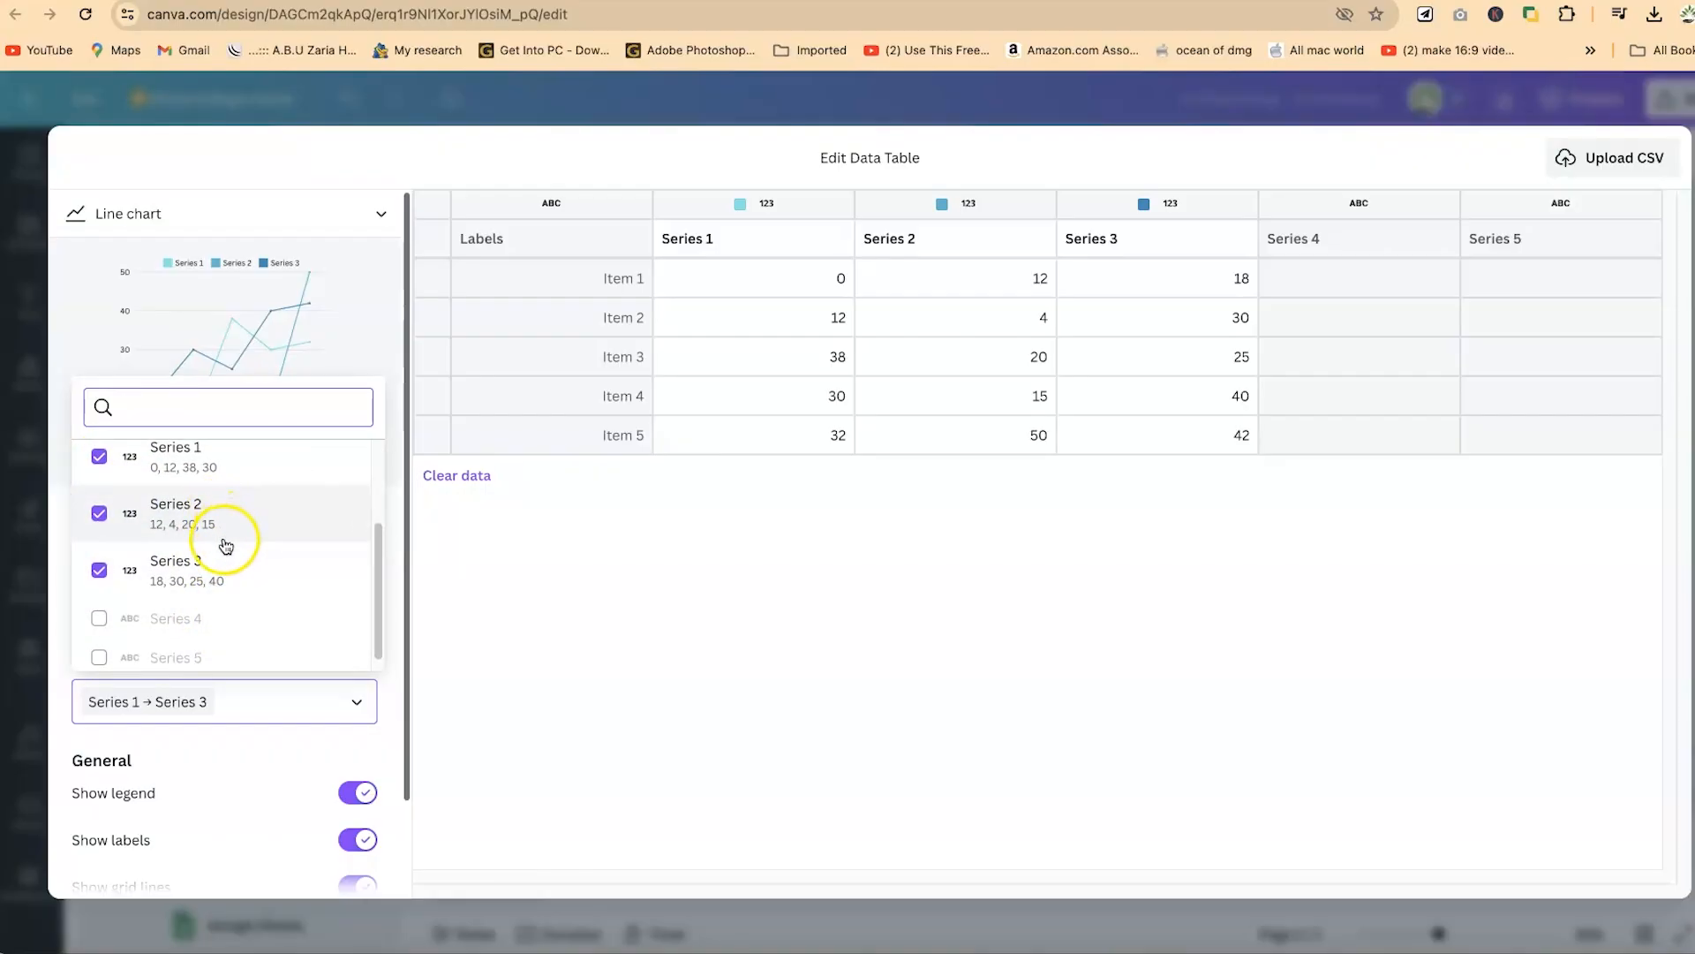
left_click(99, 515)
left_click(99, 570)
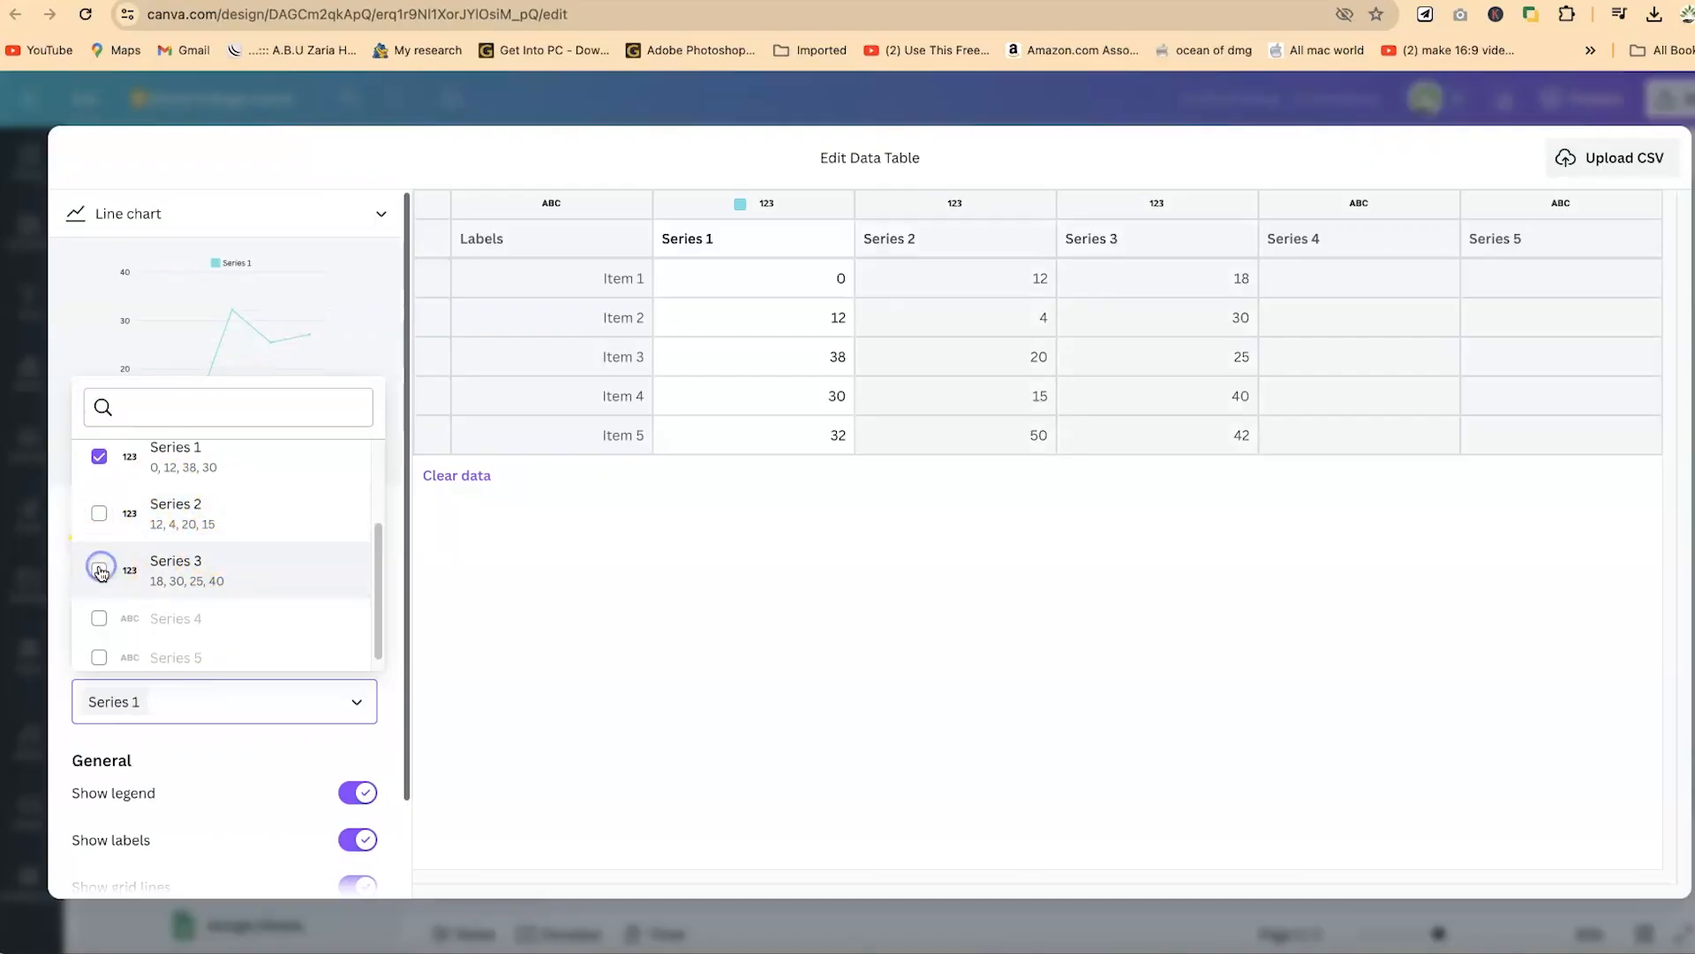
left_click(463, 592)
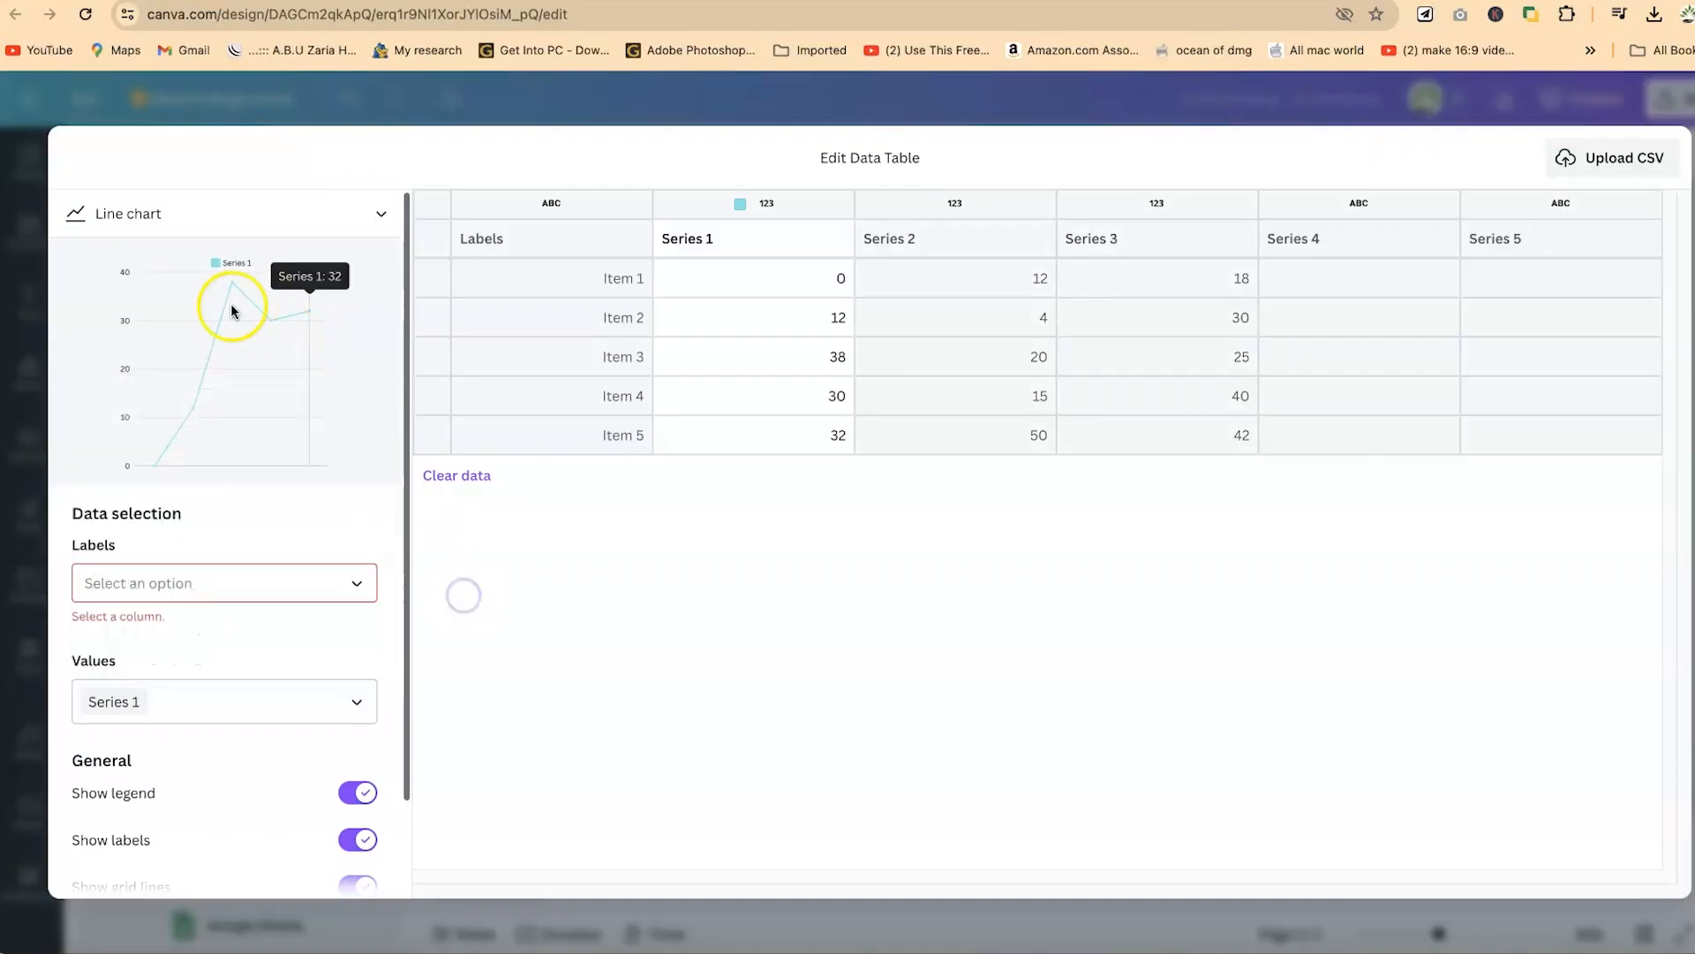
- Assign the Labels column as chart labels again and add Series 2 and Series 3 back to the plotted values
left_click(314, 596)
left_click(136, 697)
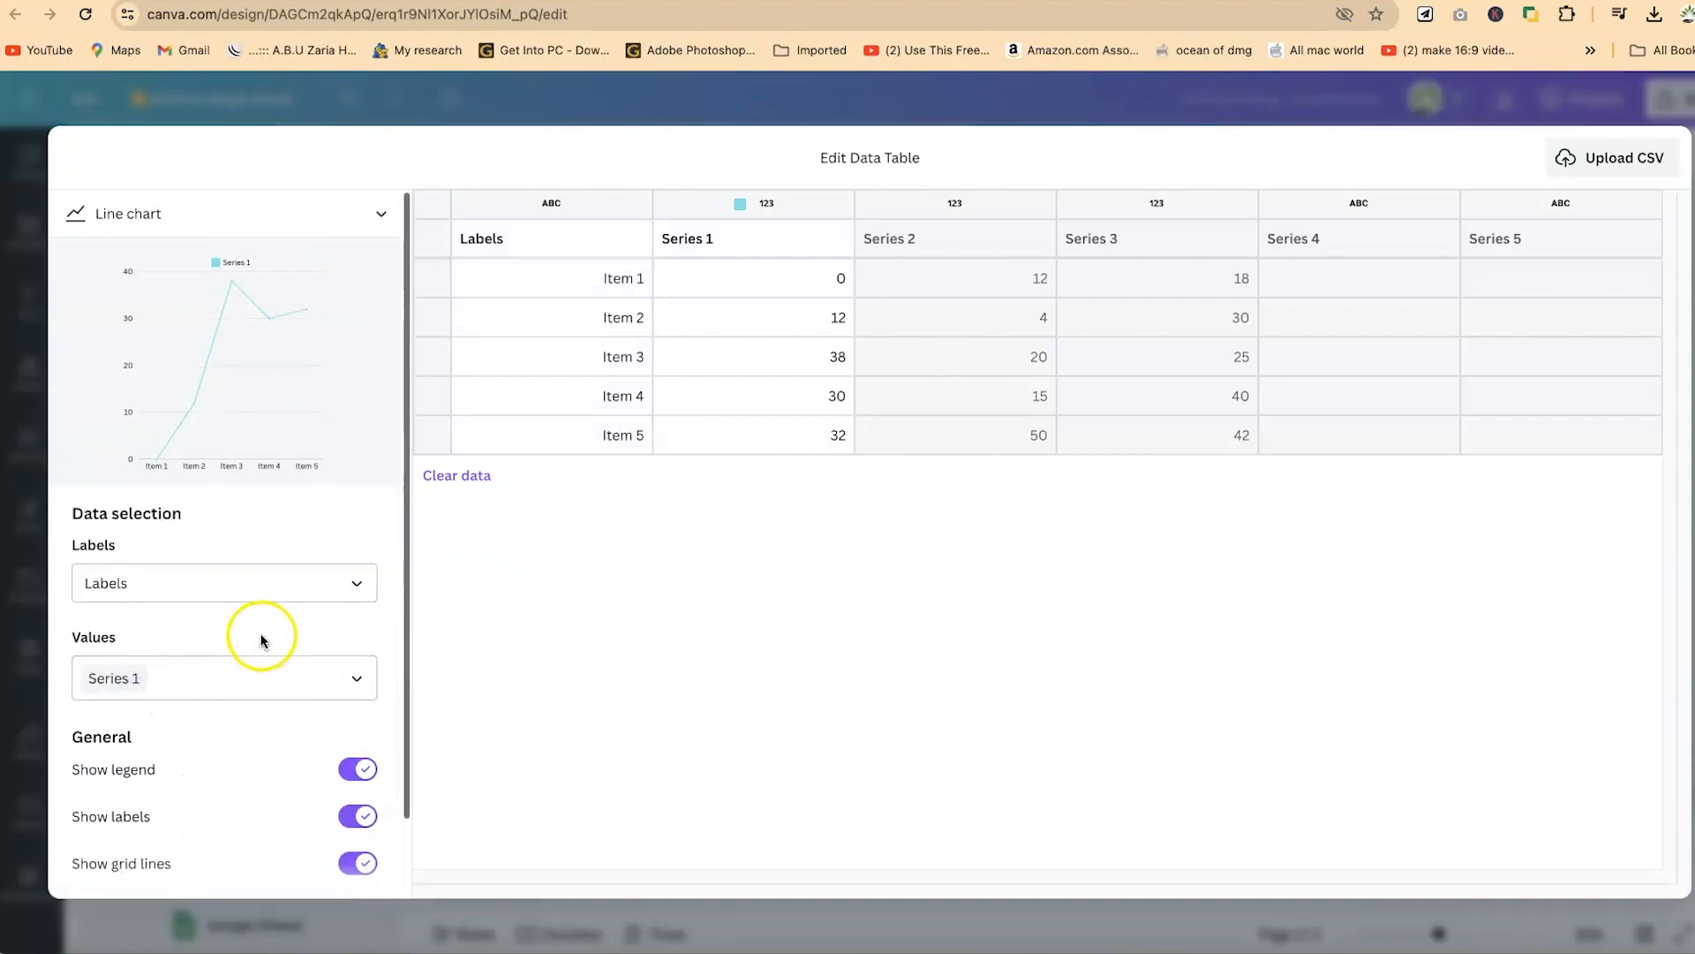
left_click(323, 676)
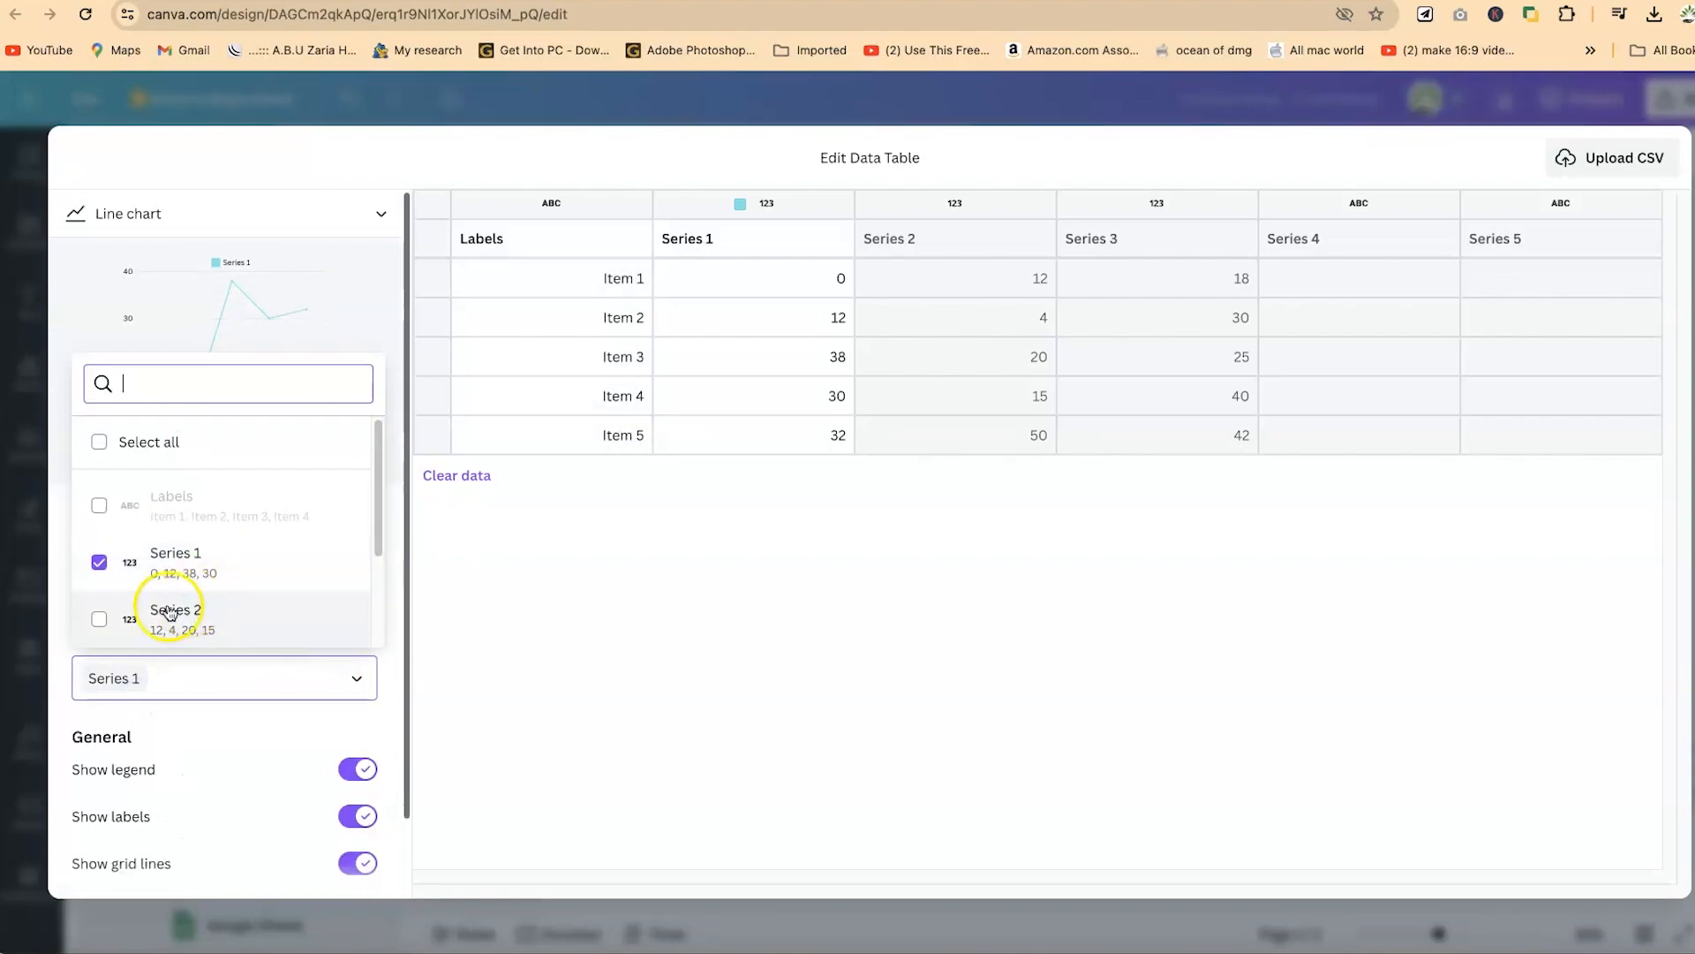
left_click(105, 617)
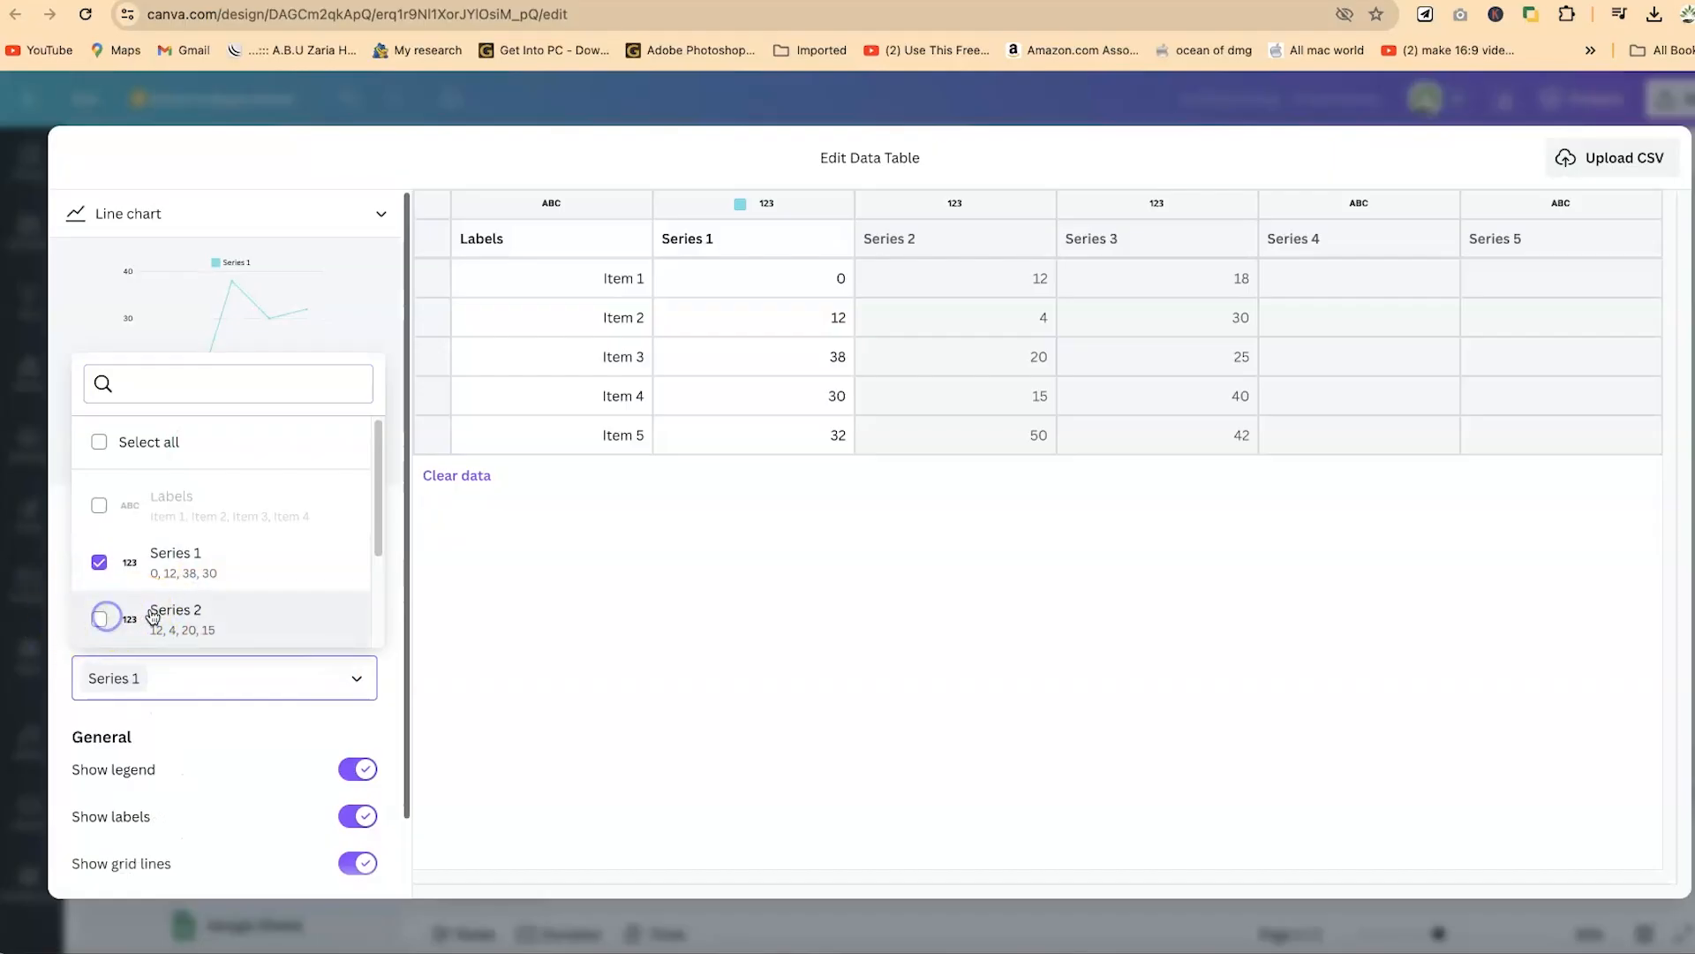
scroll(148, 618, "down", 2)
left_click(99, 532)
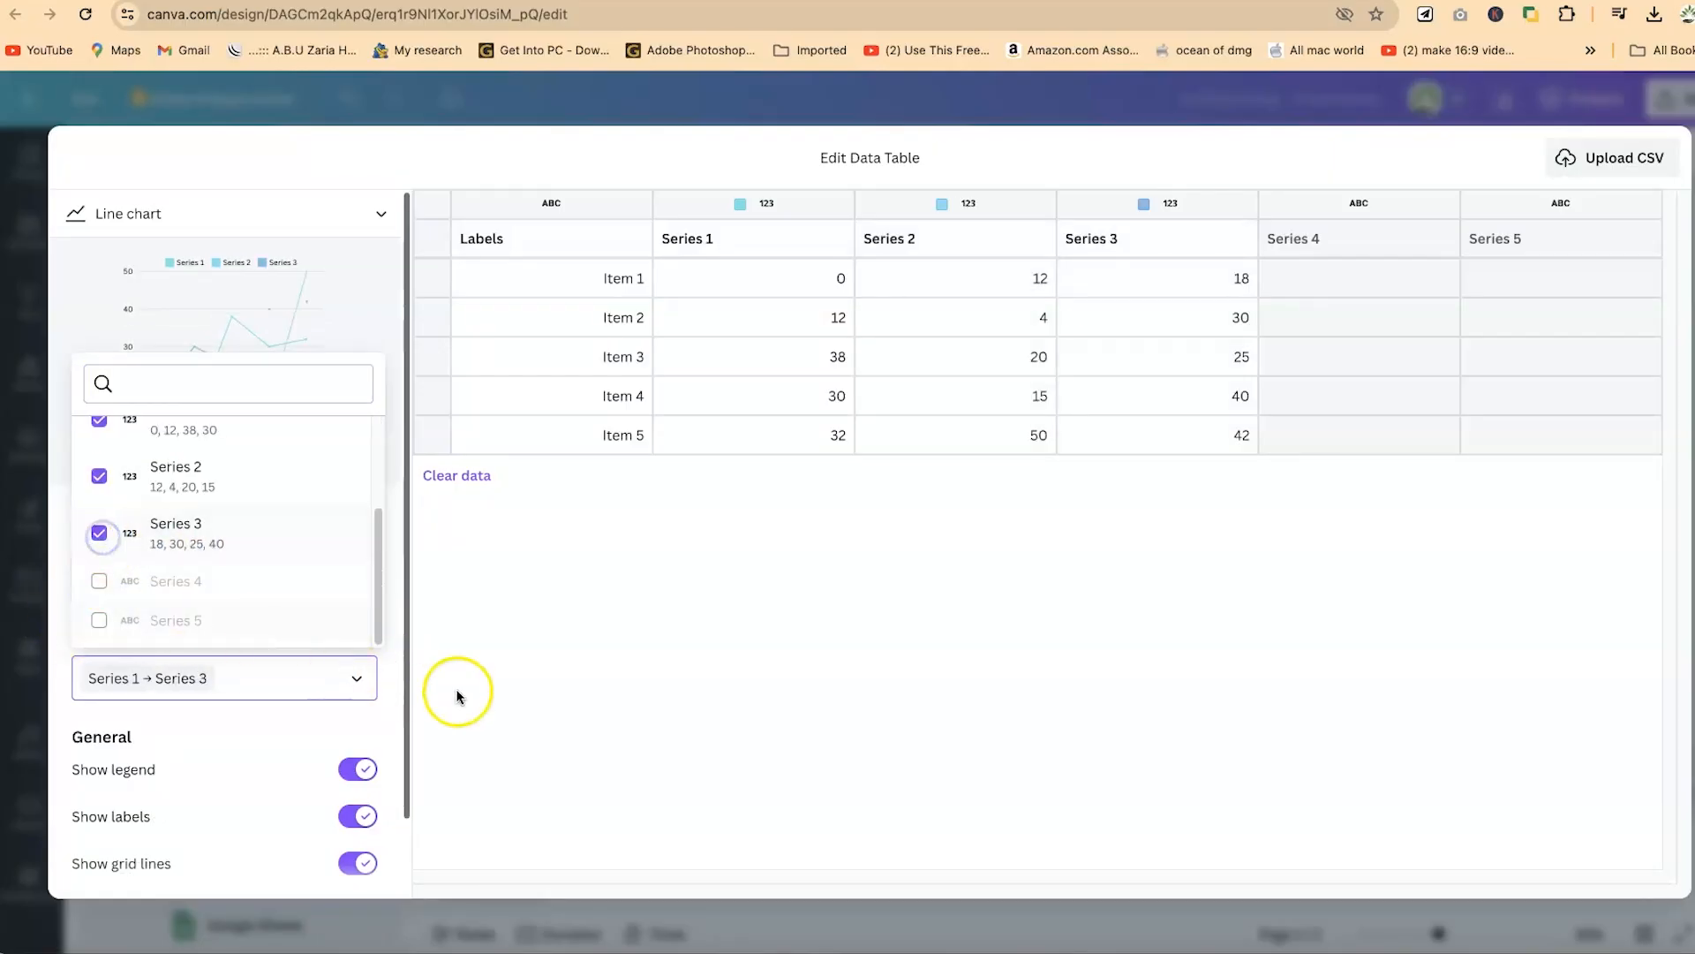
left_click(579, 691)
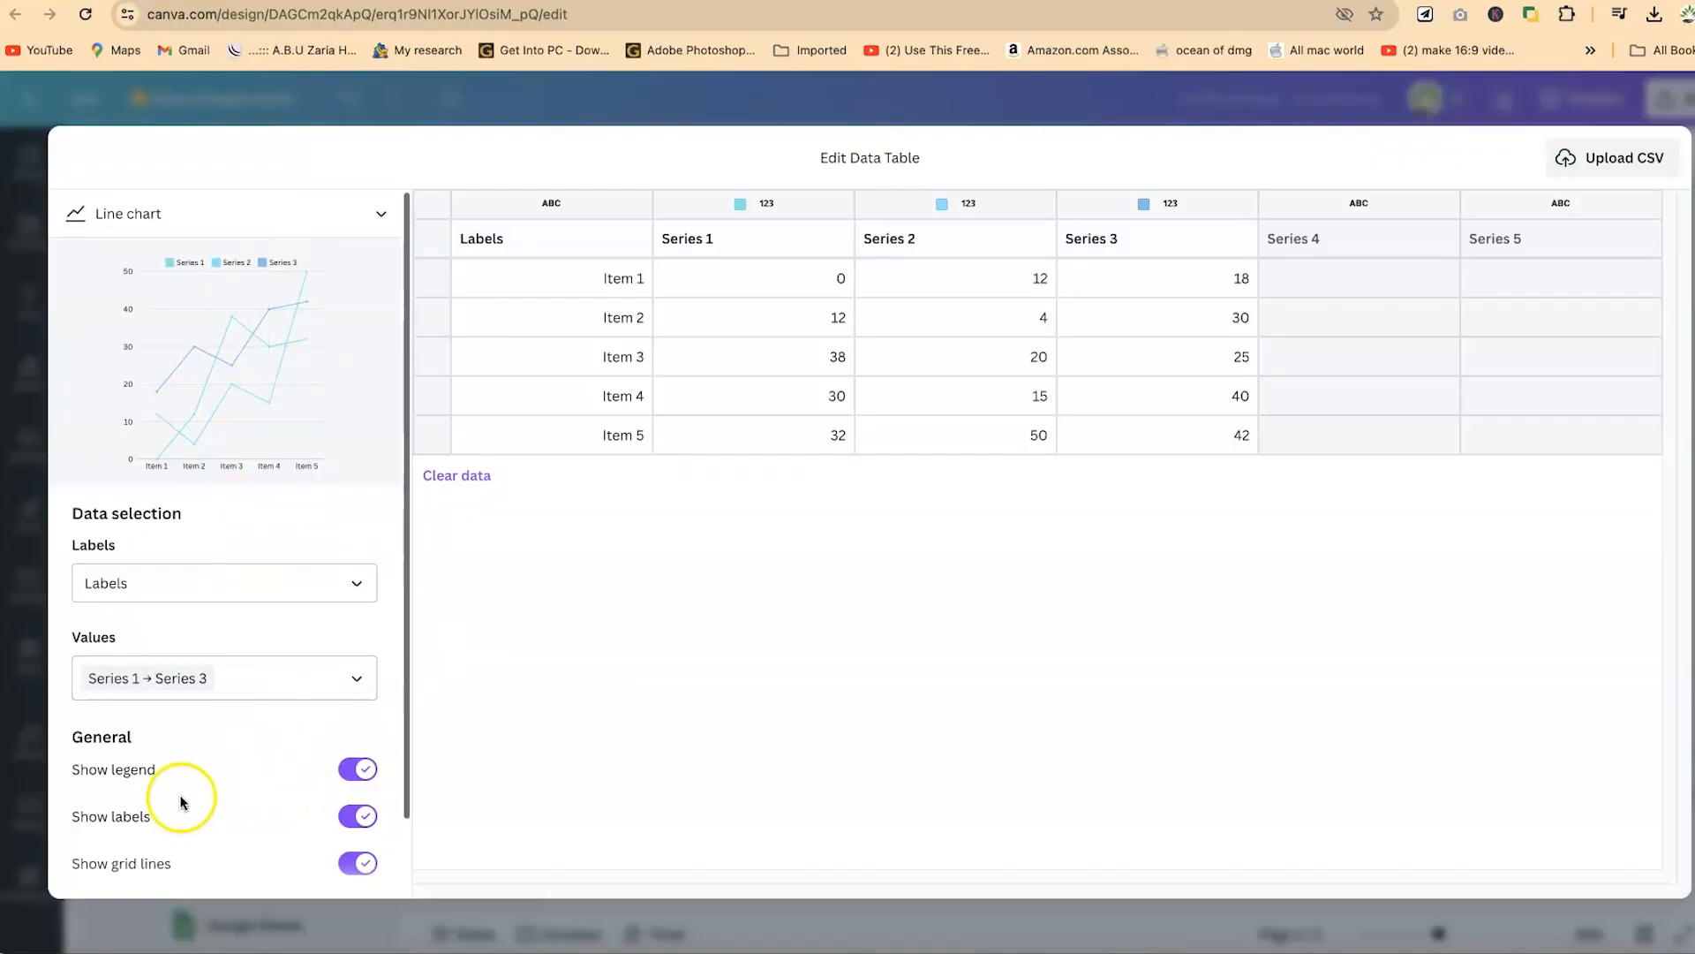
- Turn the chart's legend off and on again, and do the same with its axis labels
left_click(358, 771)
left_click(357, 771)
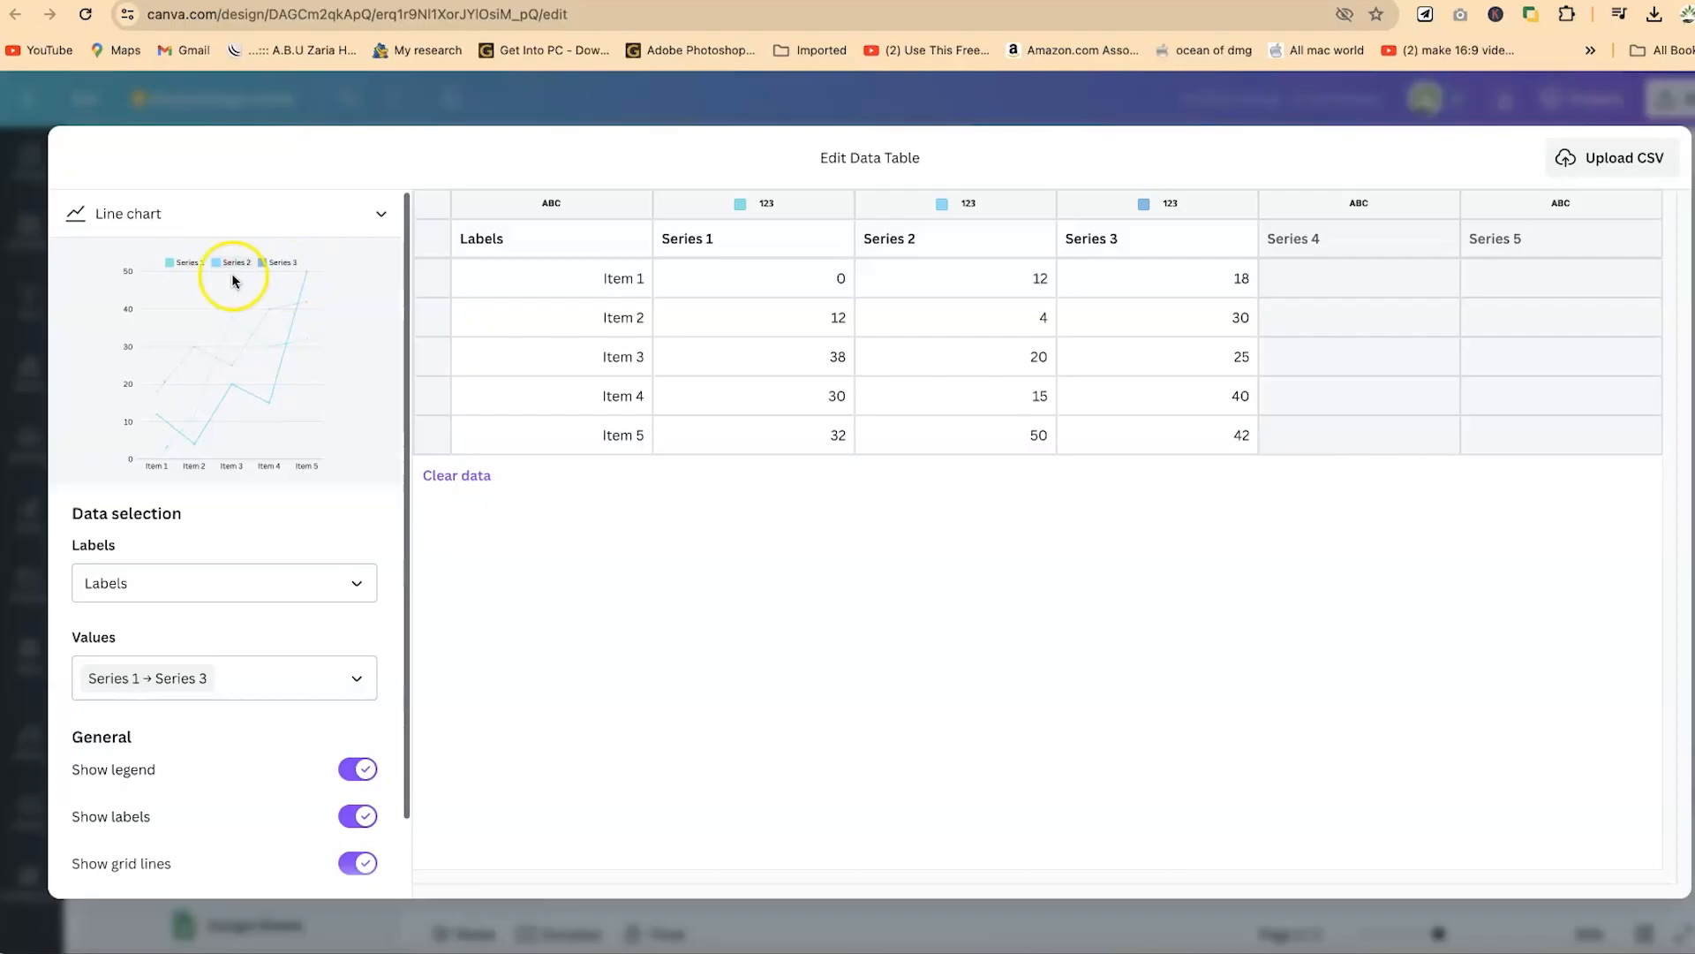
mouse_move(191, 281)
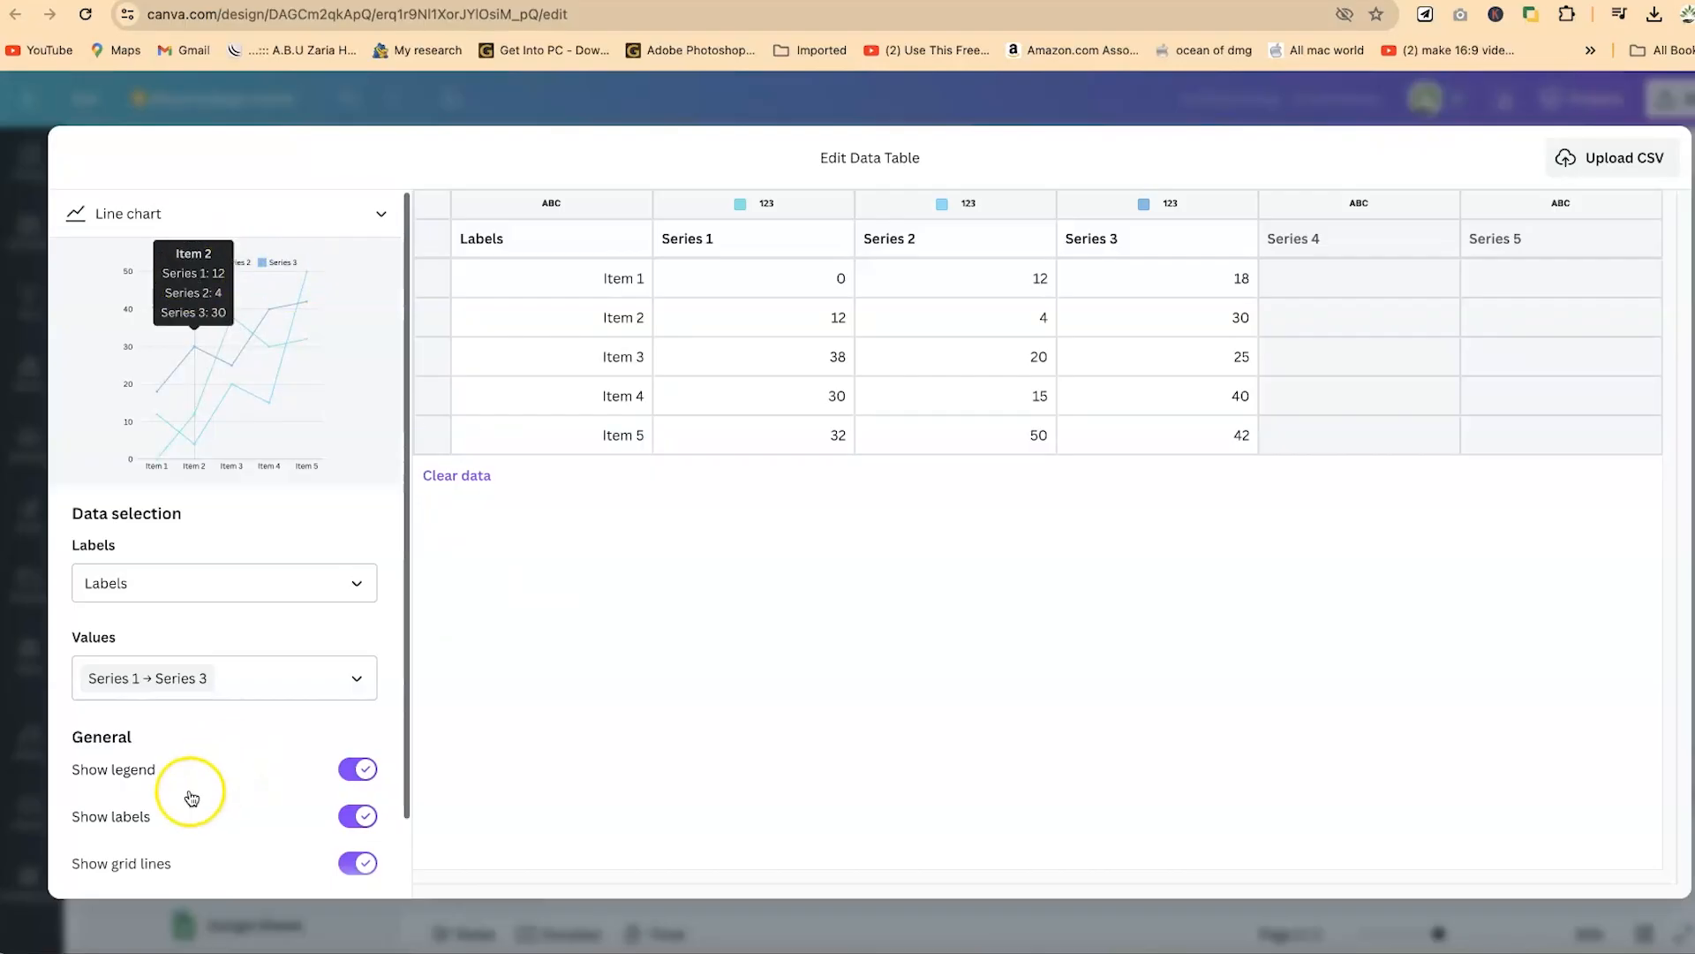
left_click(357, 816)
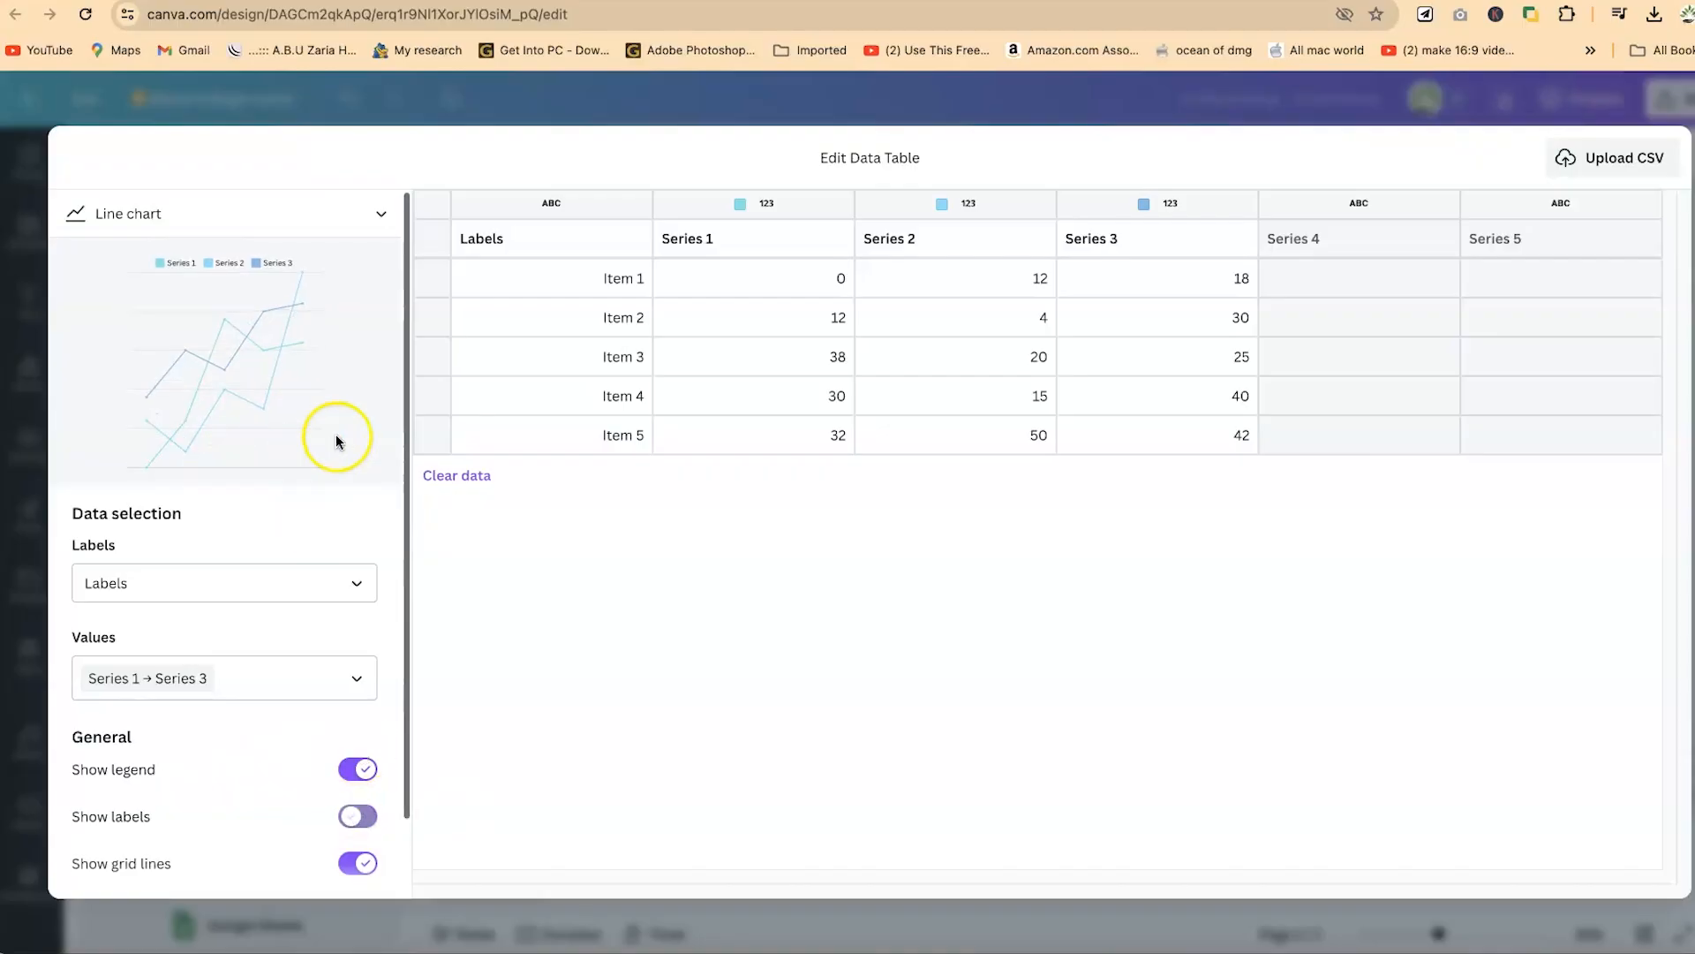
left_click(359, 828)
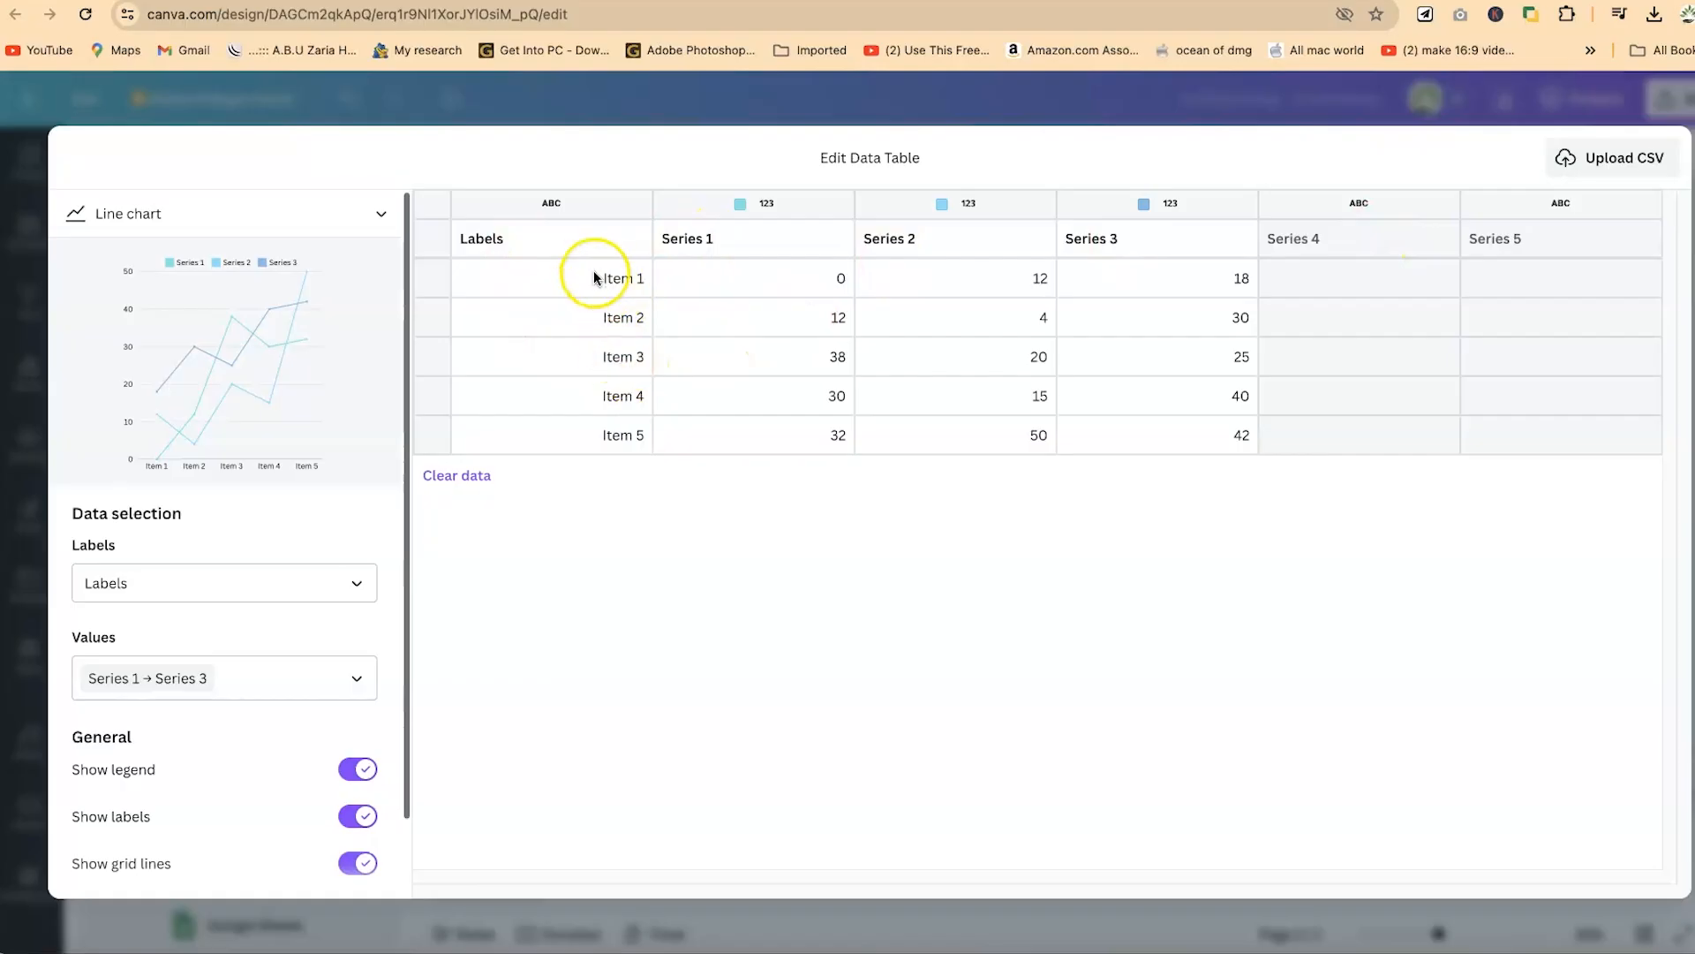
- Rename the label column "Name of schools" and its items Government day Samaru, FCE Zaria, GGSS Bomo, Demonstration and ABU Zaria
left_click(494, 234)
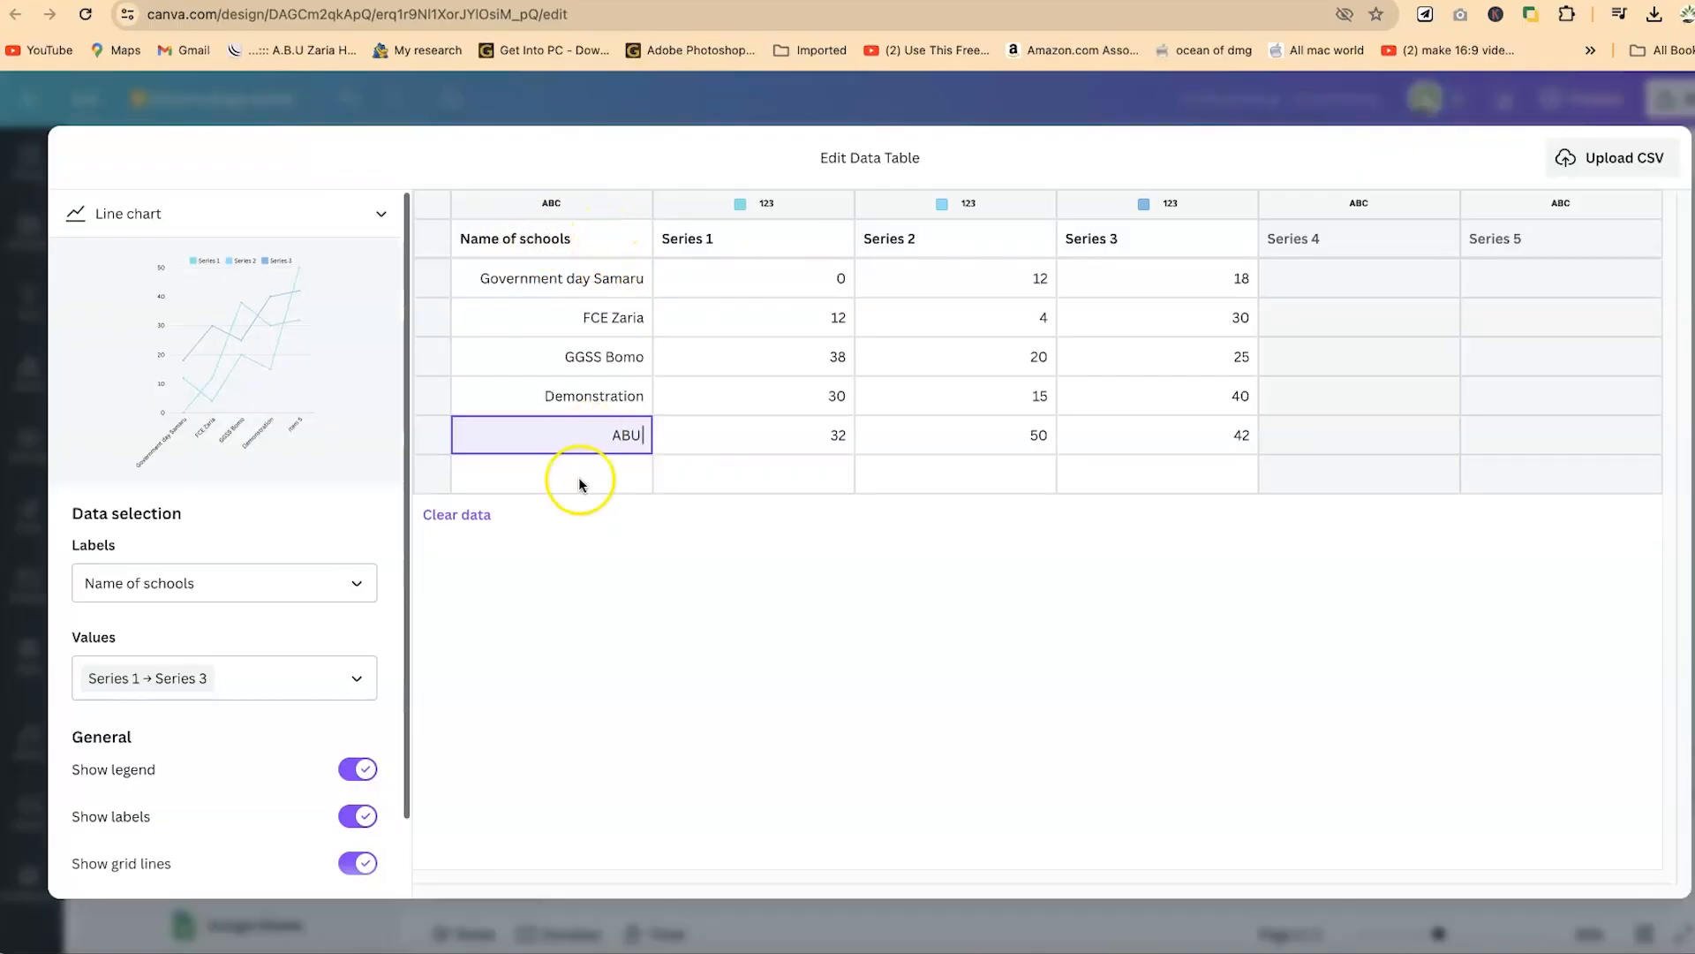
type("Zaria")
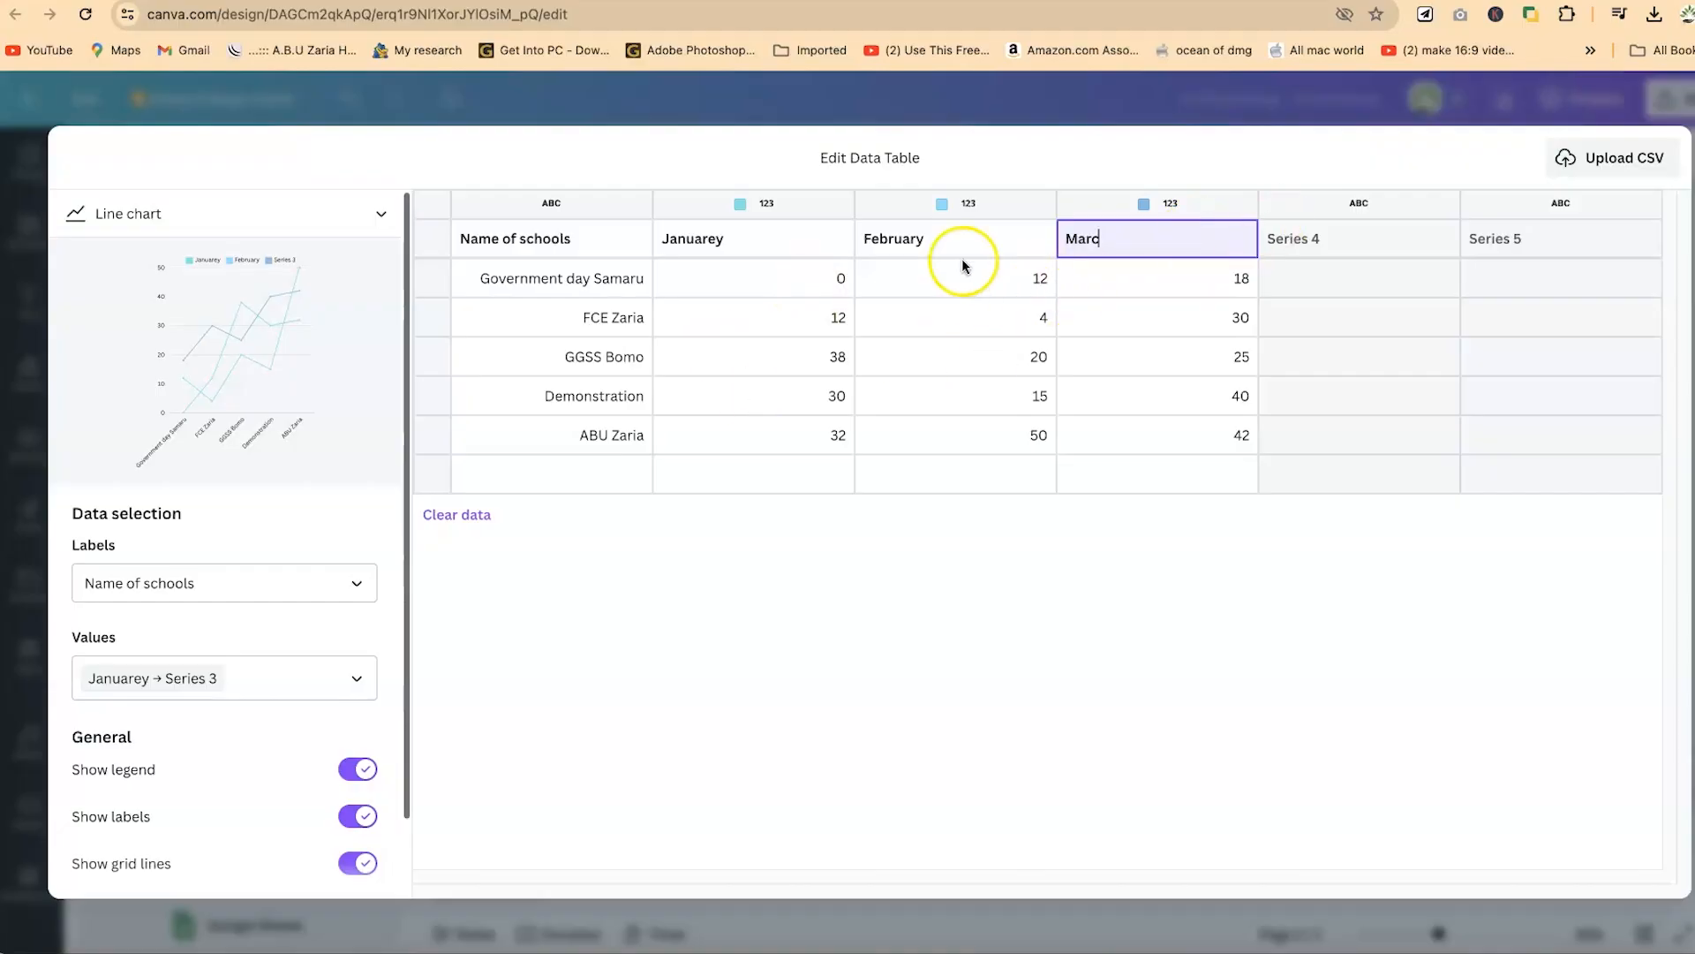
- Rename the three data series January, February and March in the table header
type("h")
double_click(764, 240)
key("BackSpace")
key("BackSpace")
type("y")
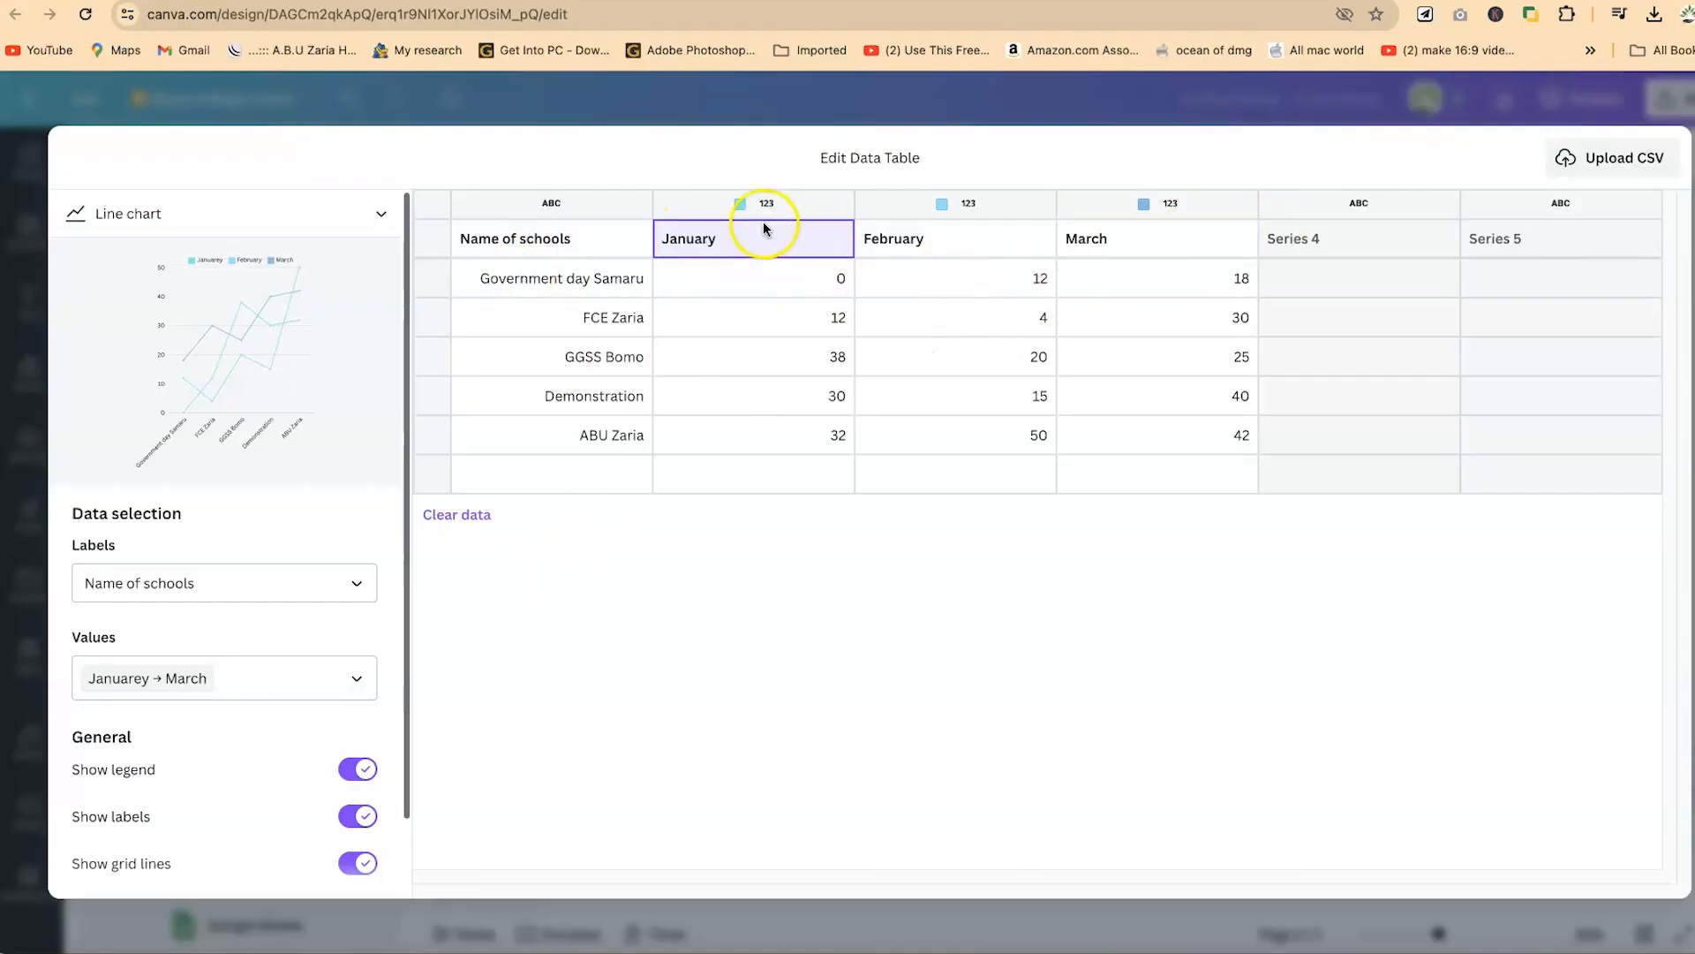
left_click(918, 318)
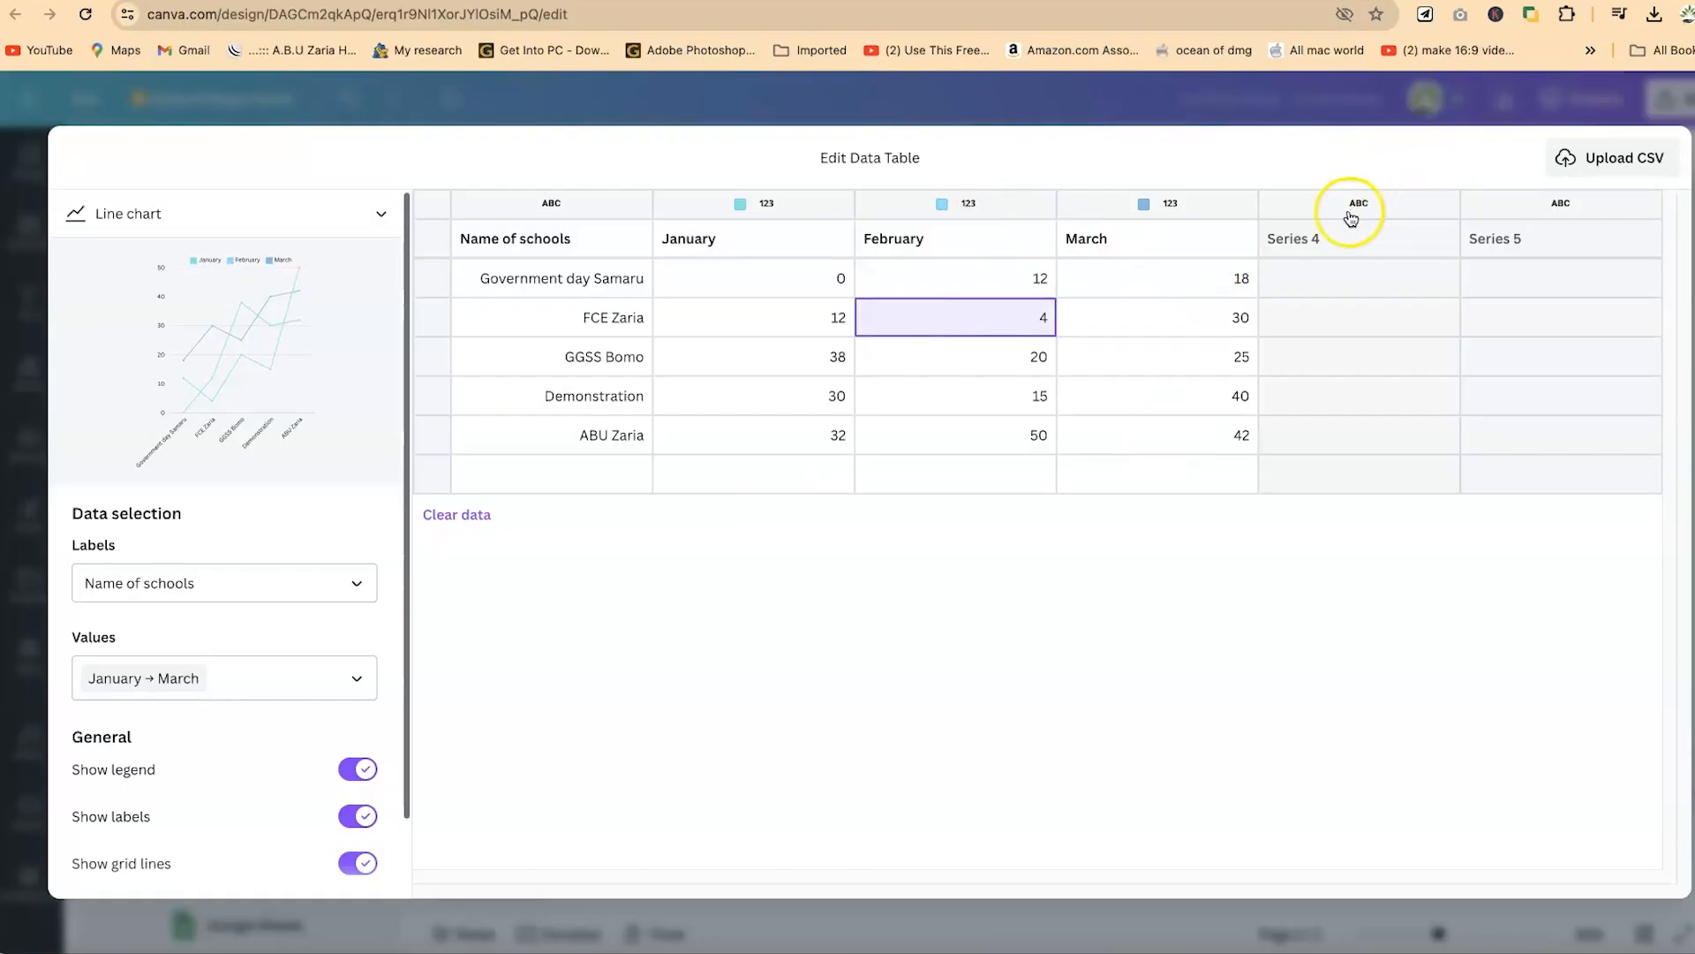
- Delete the empty Series 4 and Series 5 columns and close the data table
left_click_drag(1389, 227, 1644, 448)
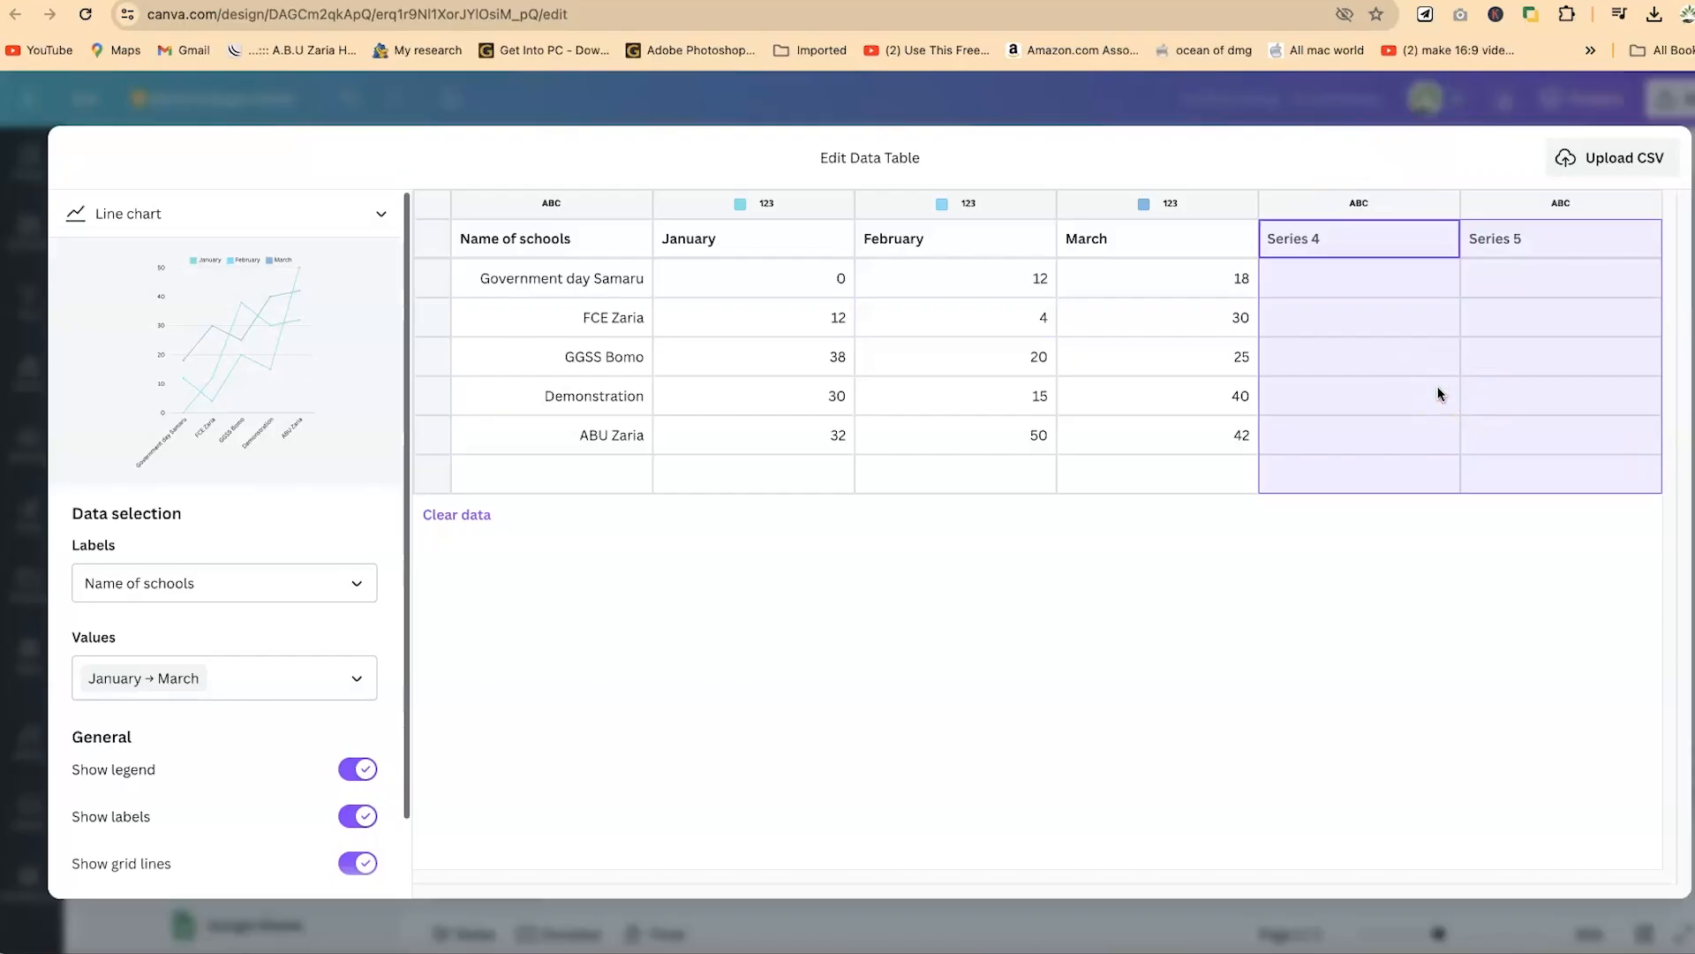
right_click(1497, 652)
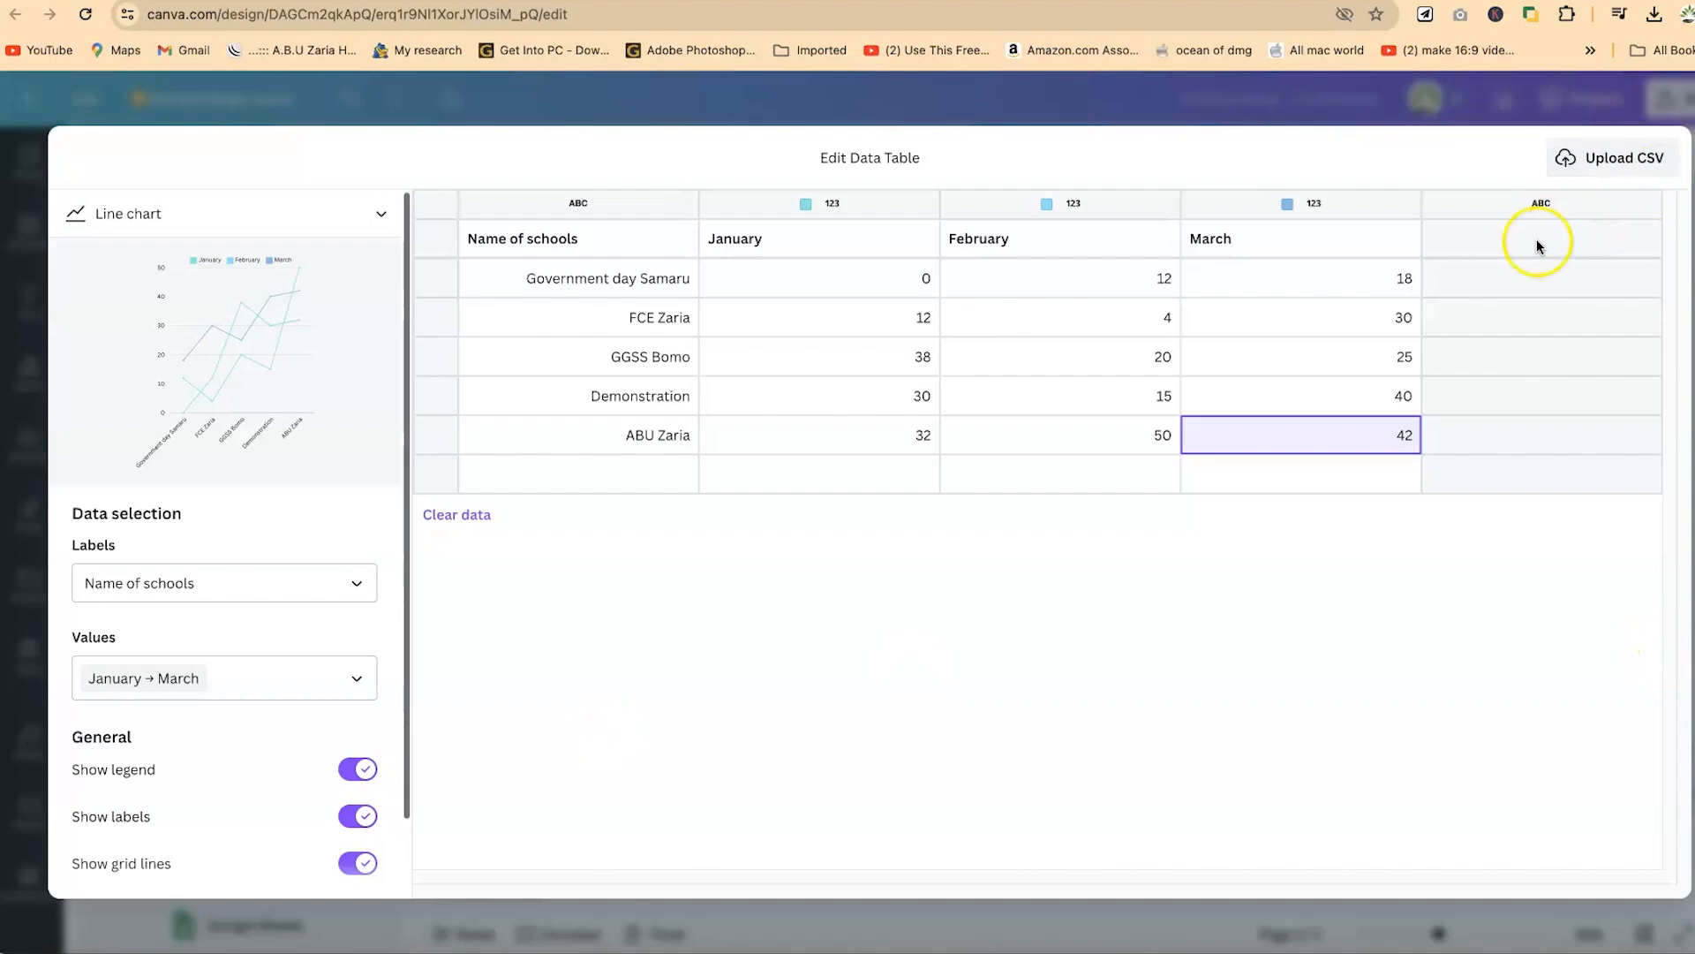
key("Escape")
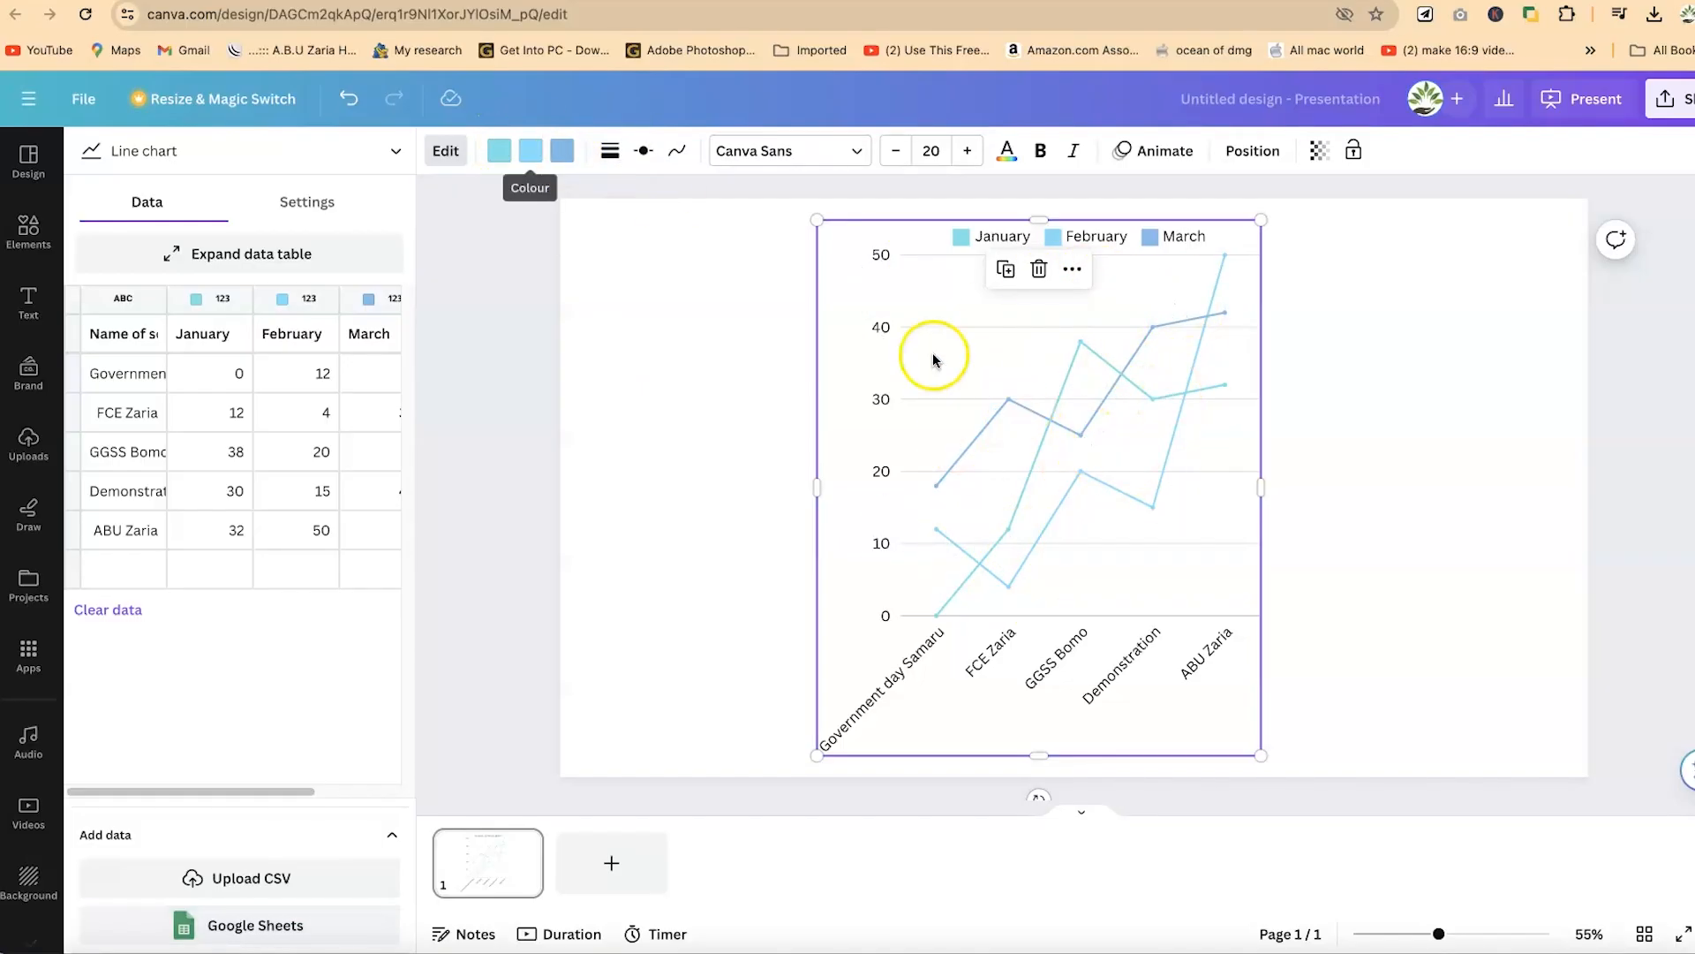
- Recolour the chart lines: January black, February dark blue and March red
left_click(500, 159)
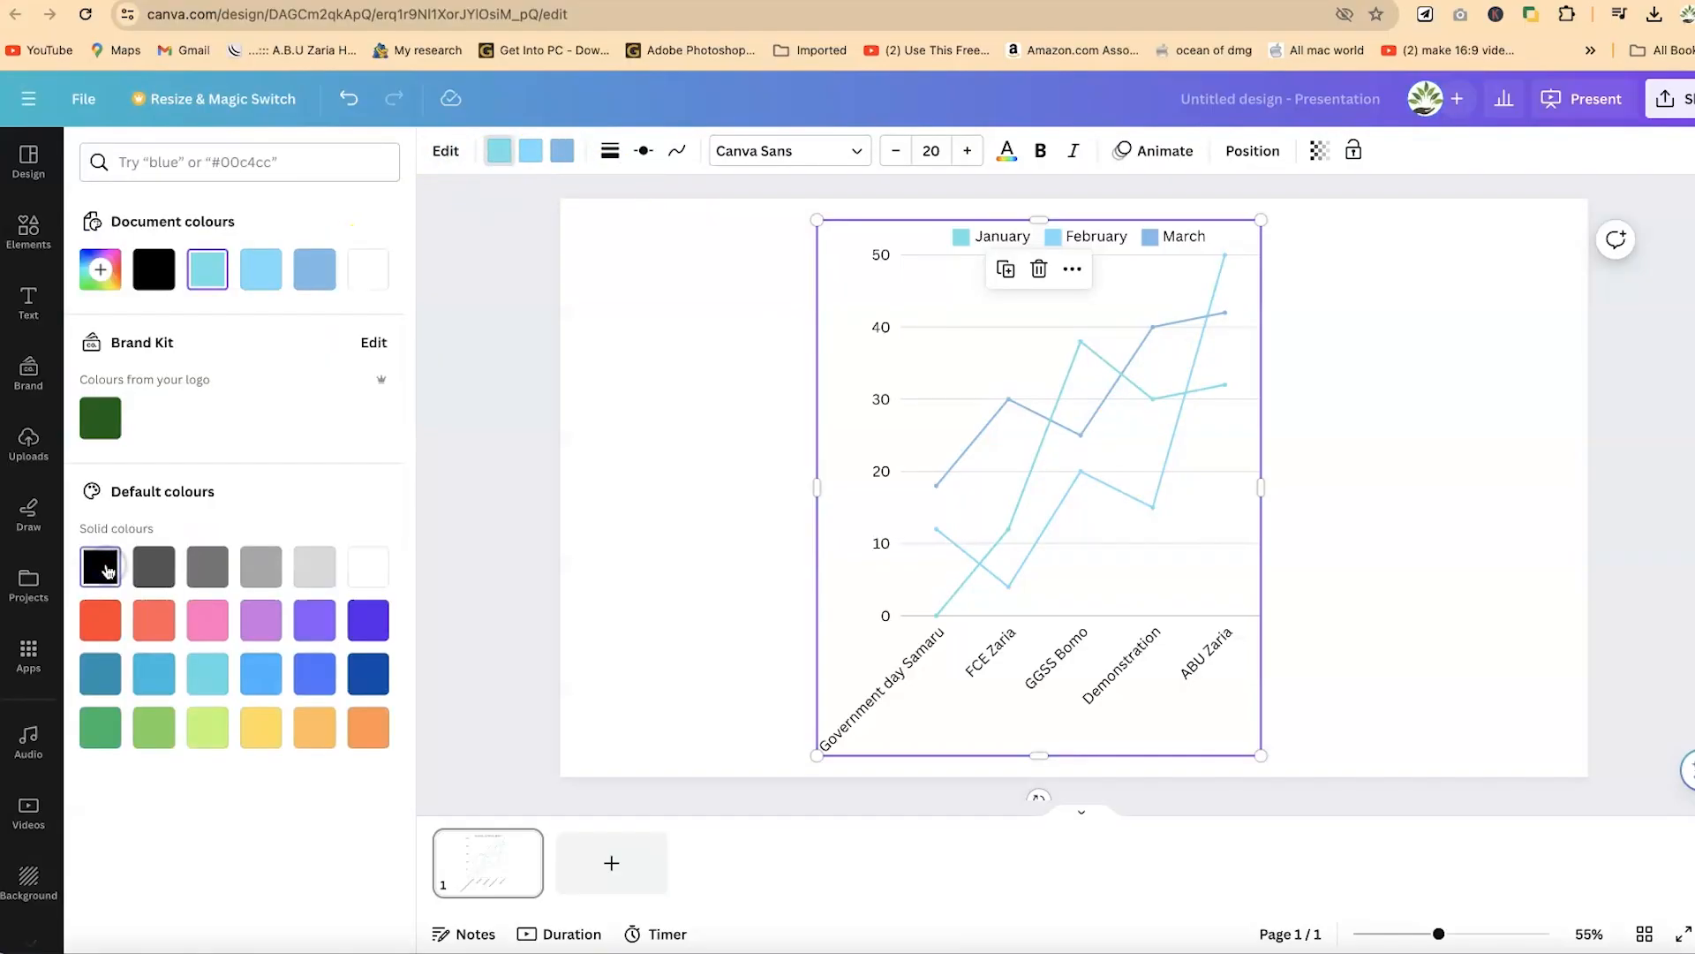
left_click(101, 567)
left_click(528, 154)
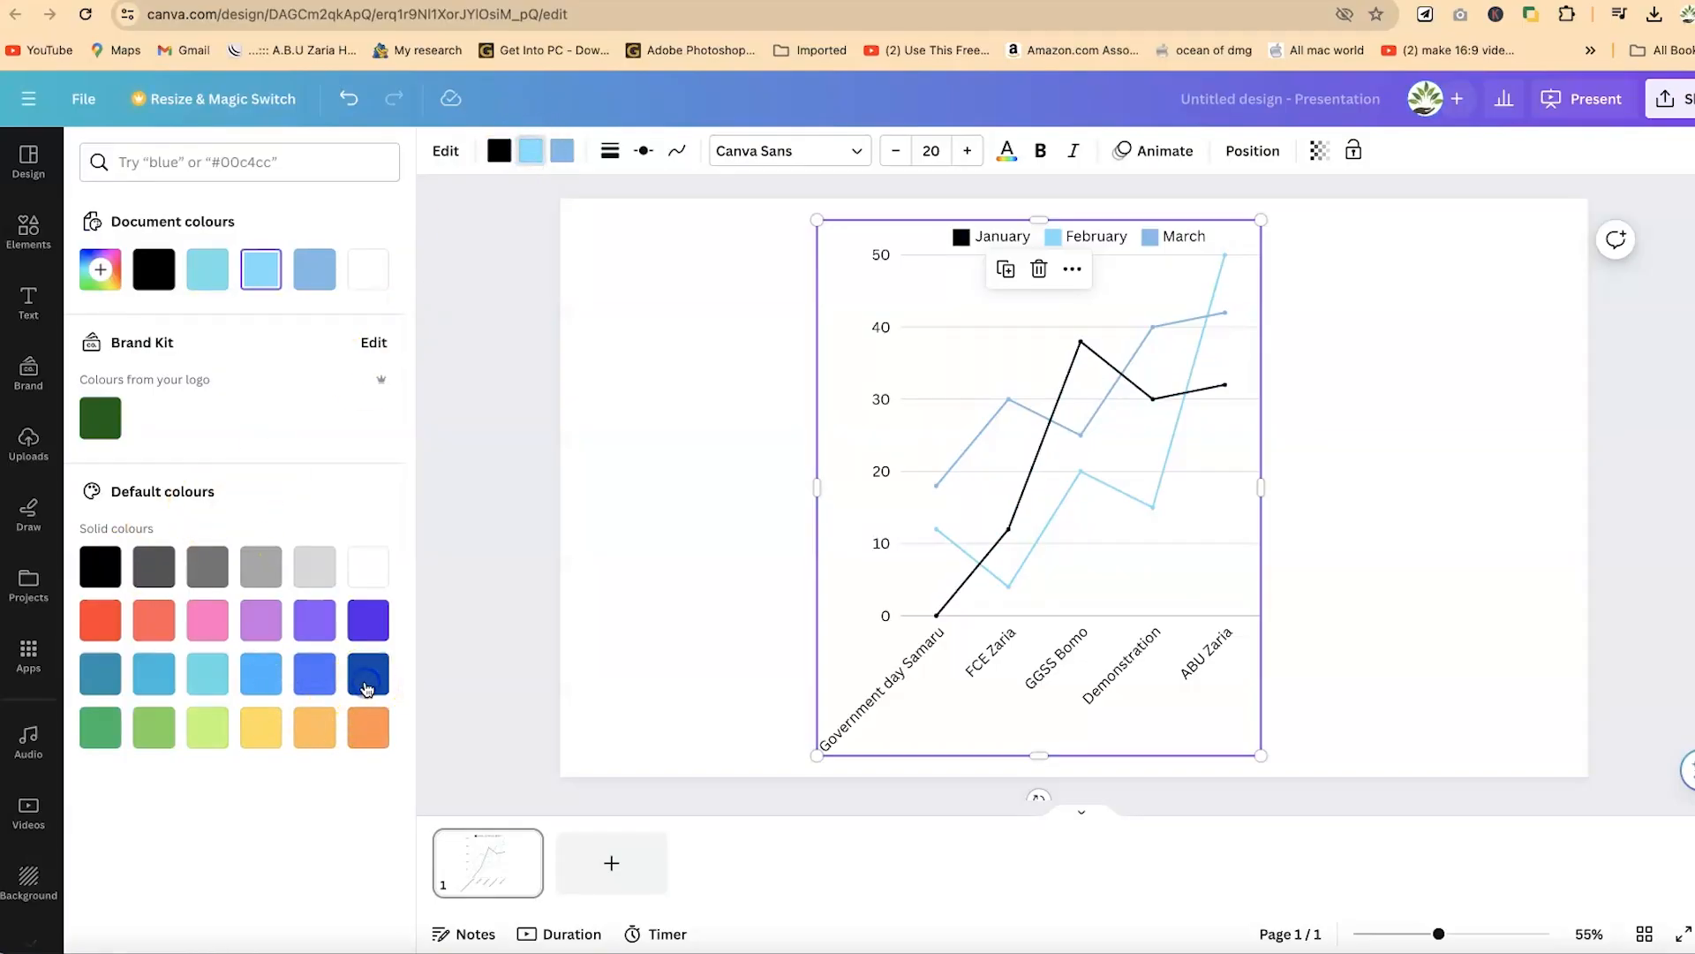
left_click(367, 677)
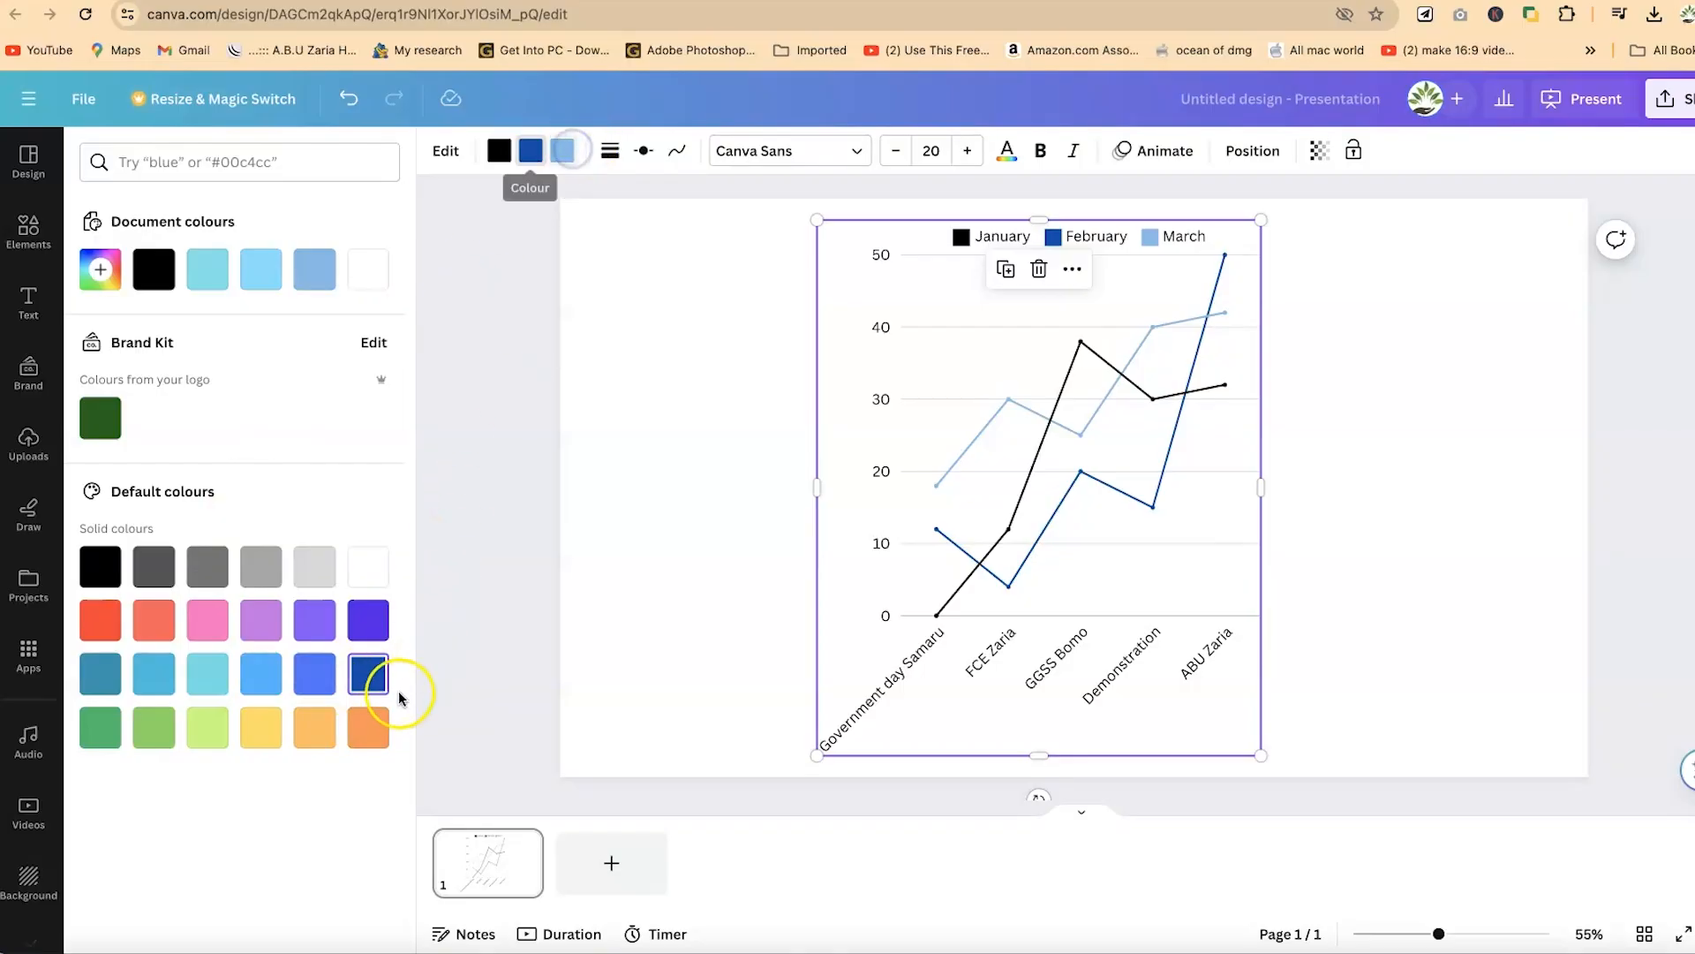
left_click(99, 628)
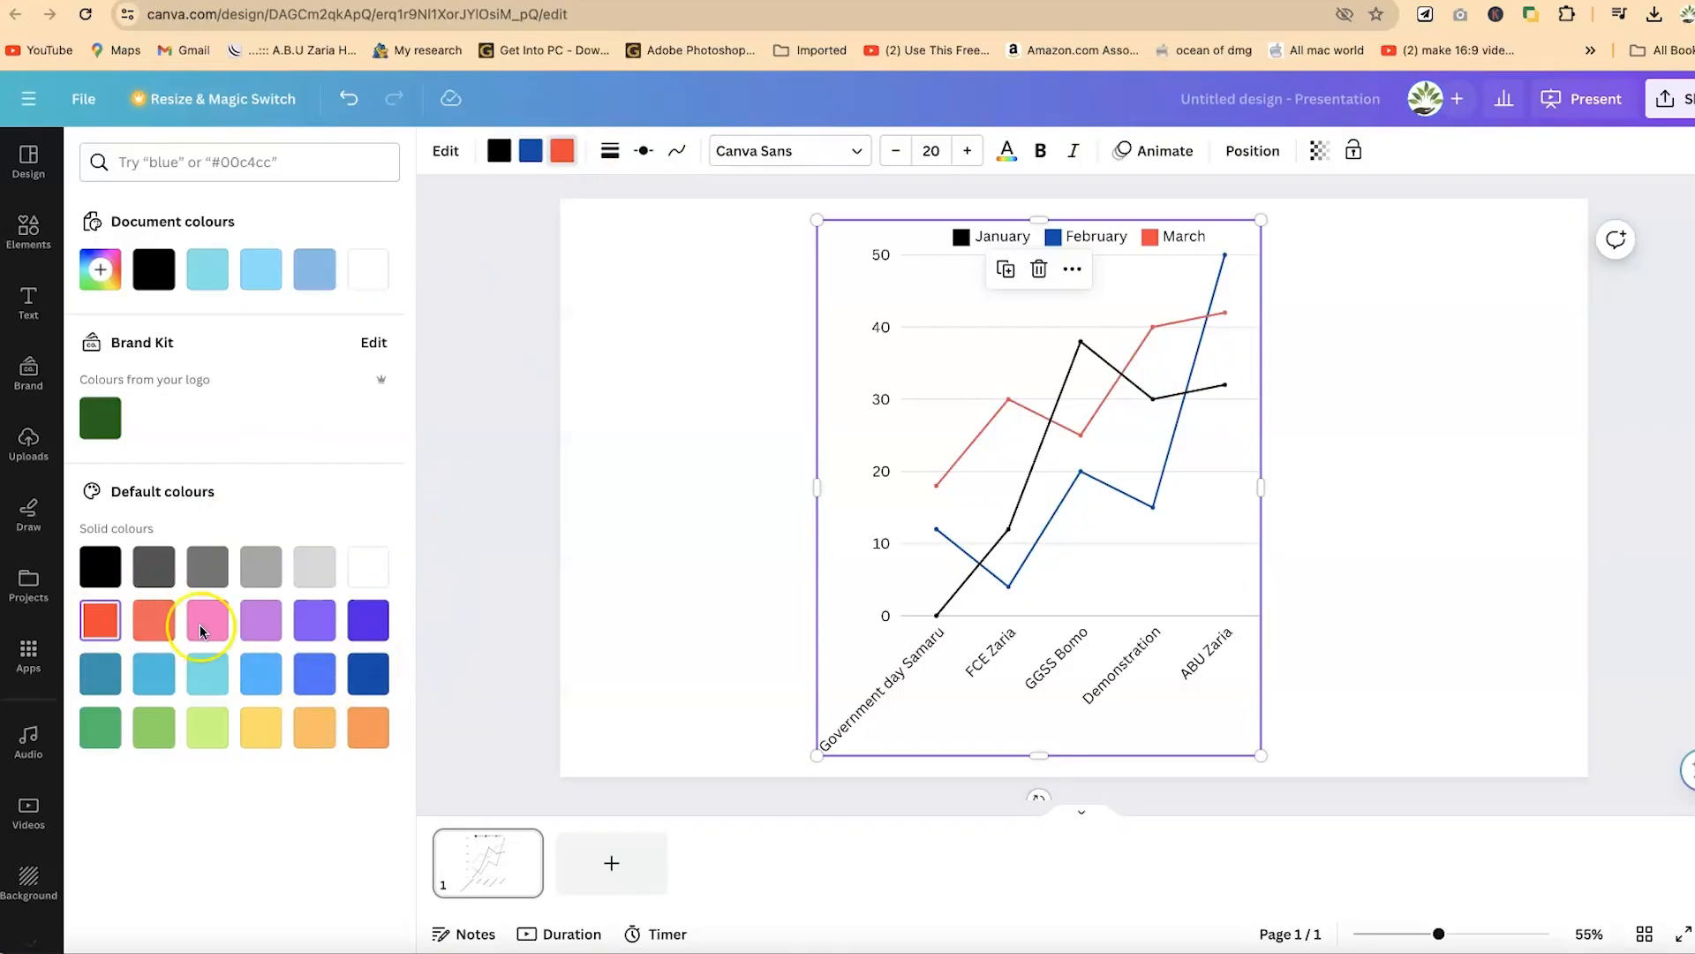
left_click(1175, 504)
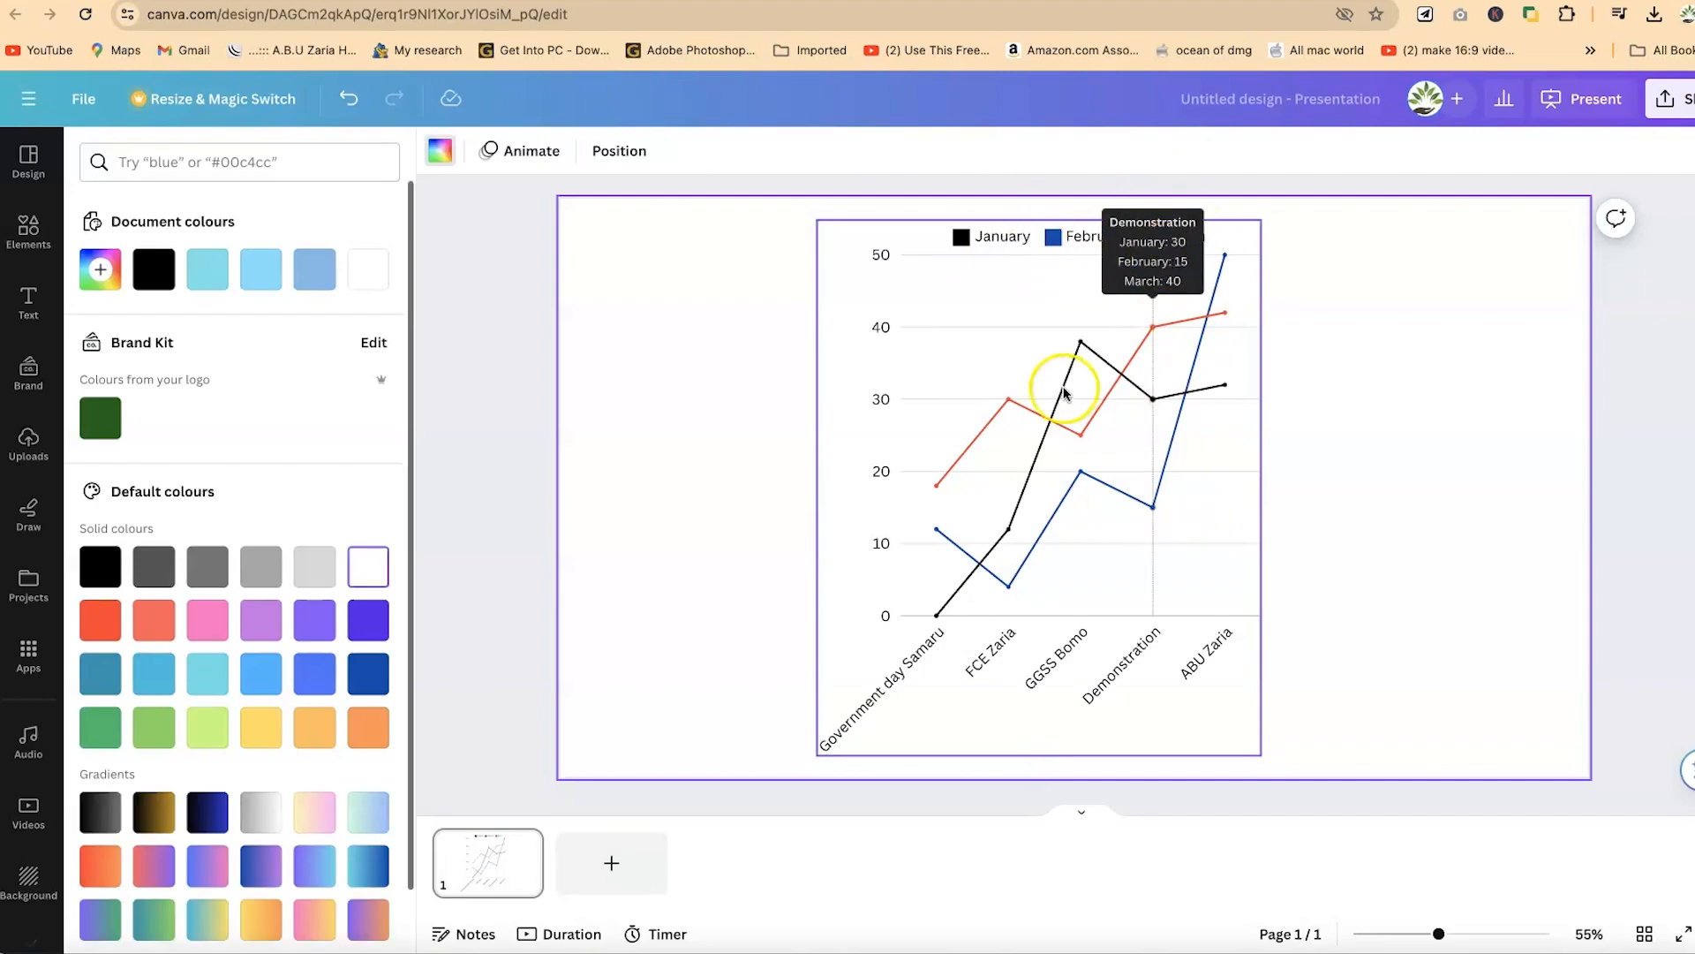
left_click(1391, 419)
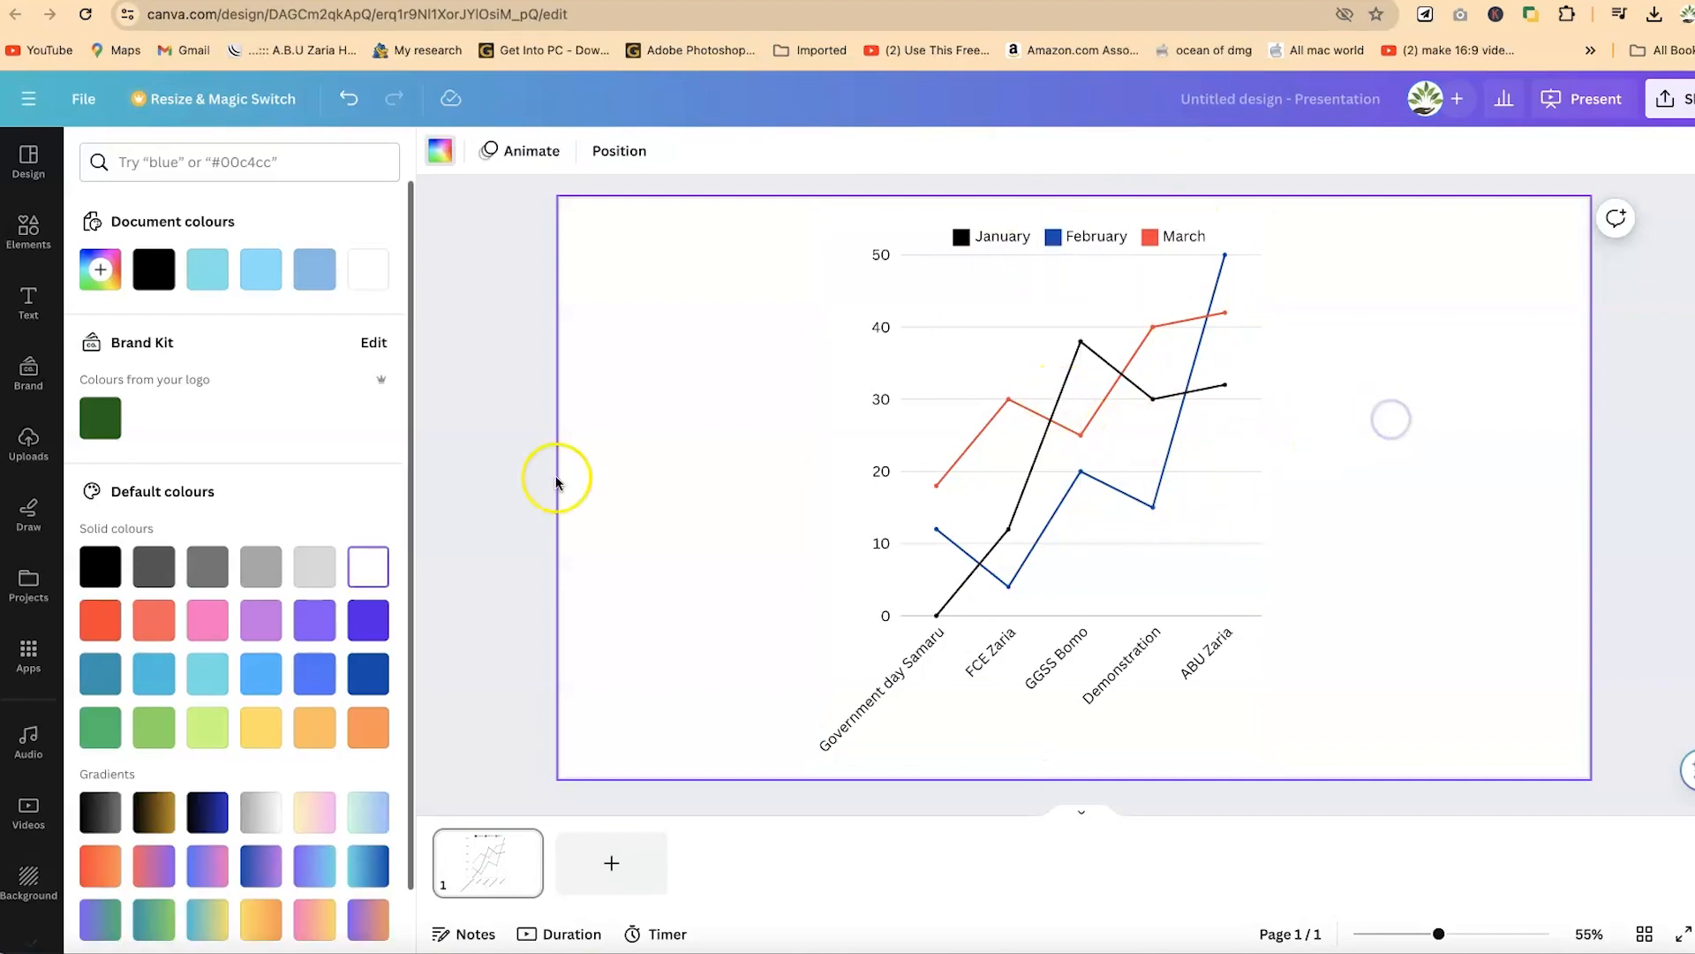
left_click(447, 166)
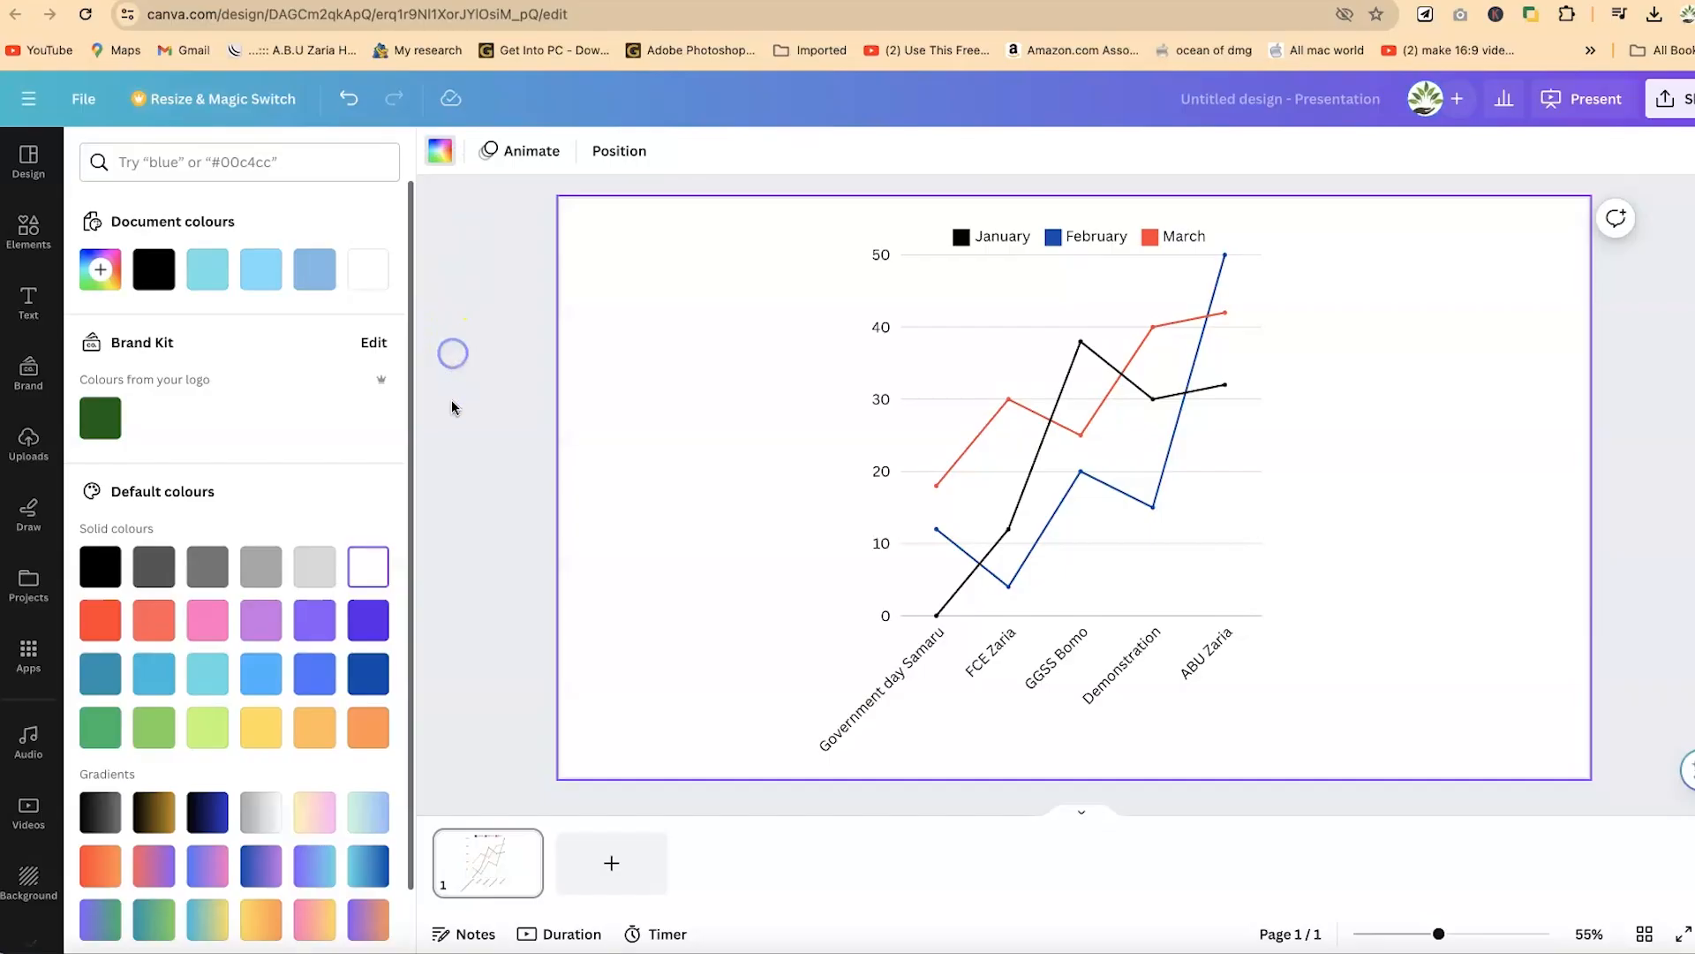
- Change the school line chart into a stacked row chart
left_click(1127, 411)
left_click(1114, 403)
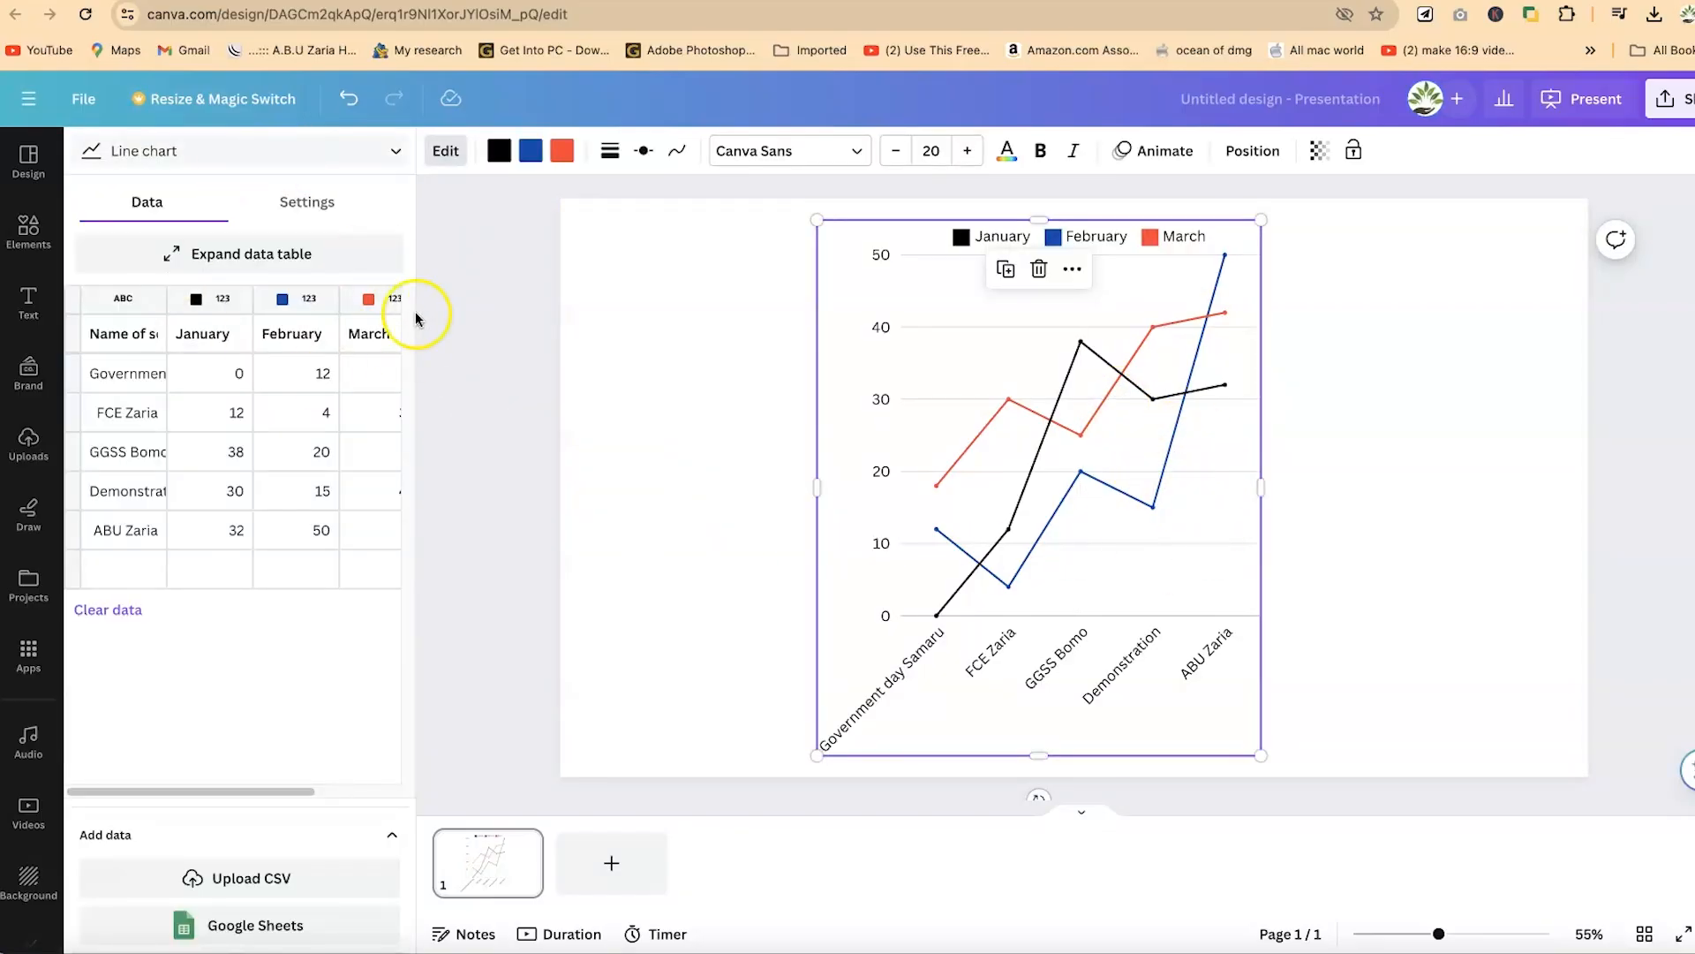
left_click(309, 203)
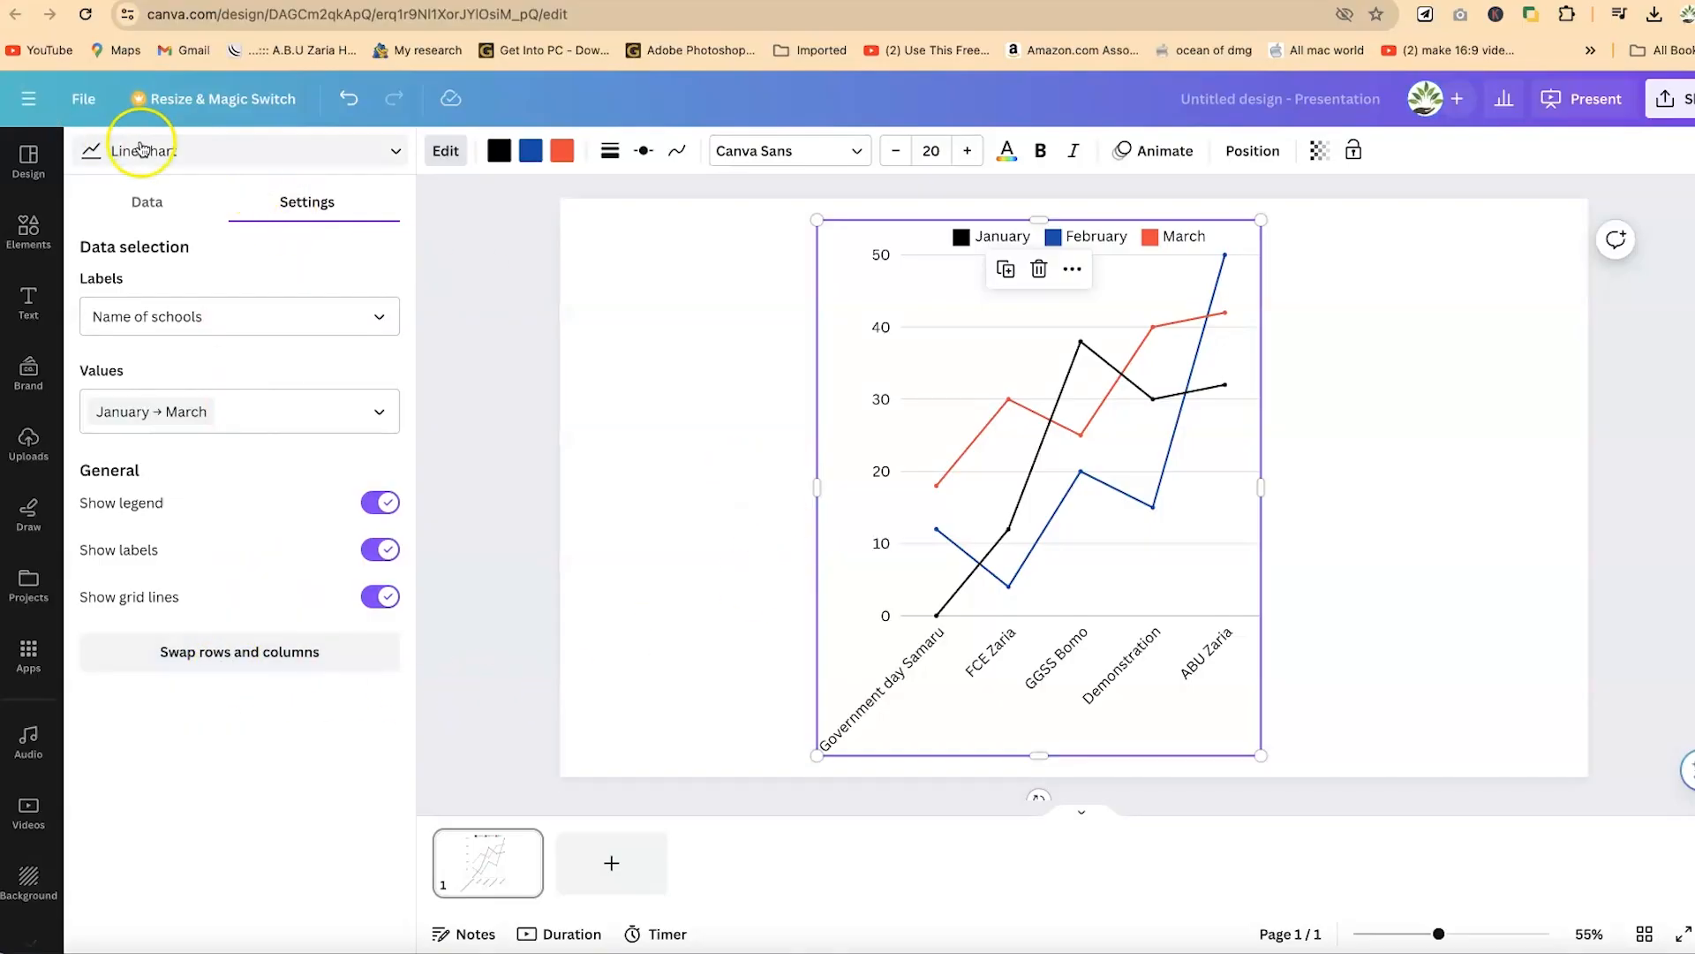
left_click(250, 159)
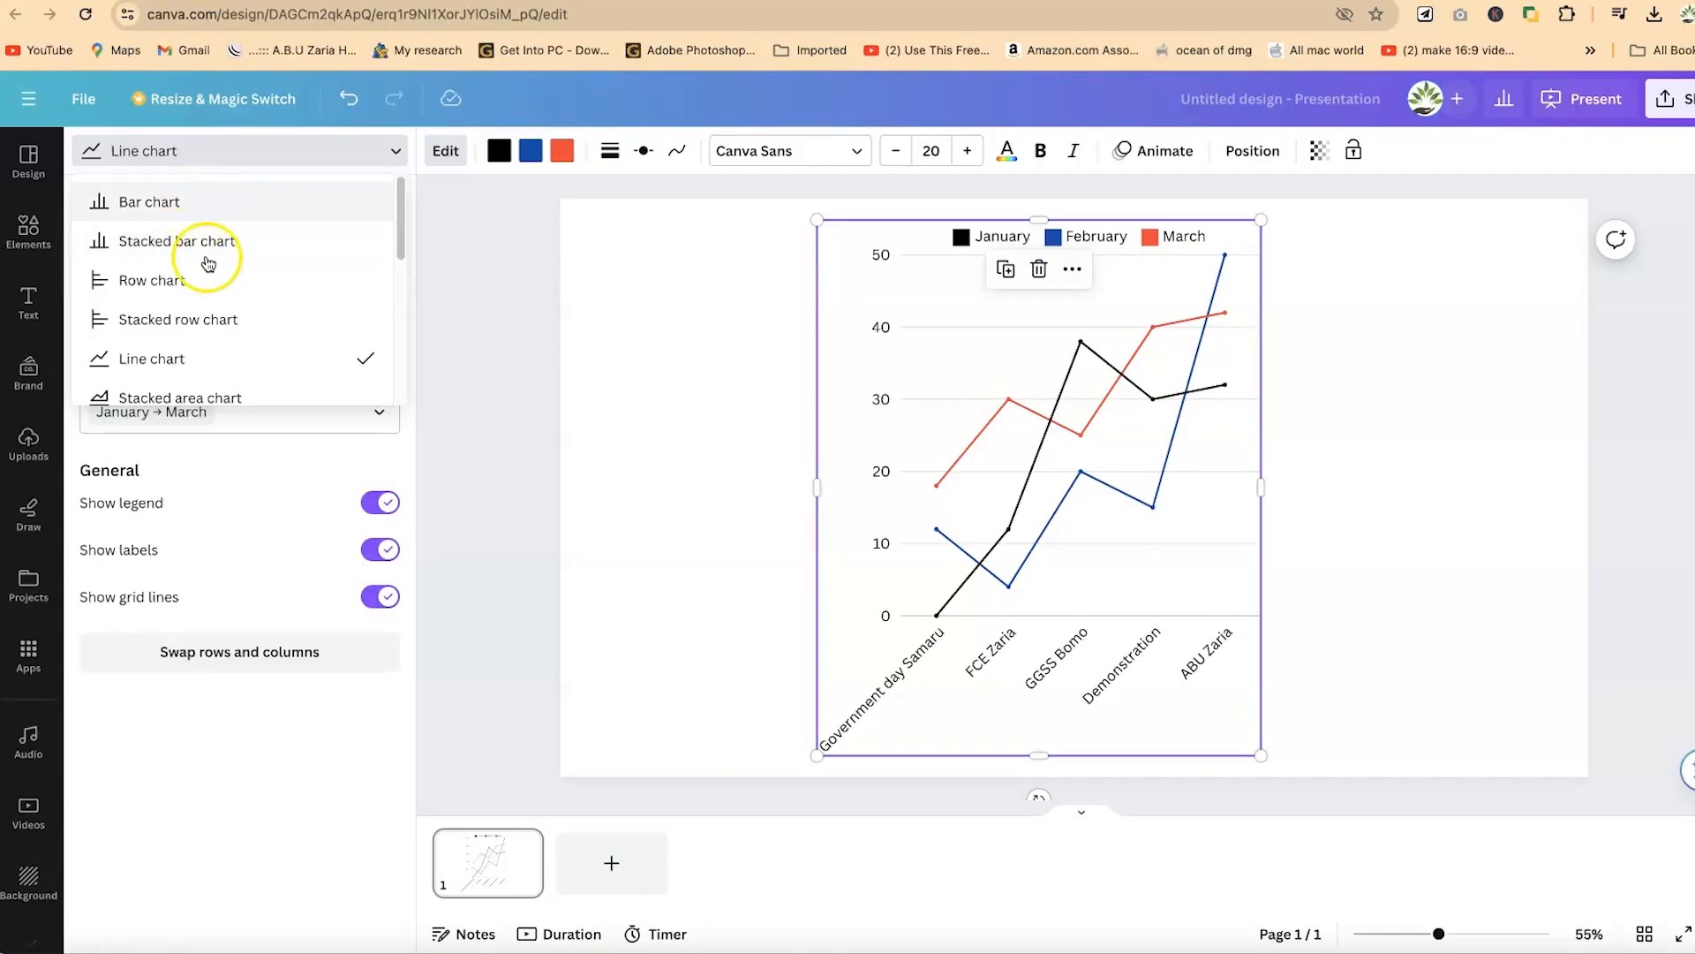
left_click(222, 324)
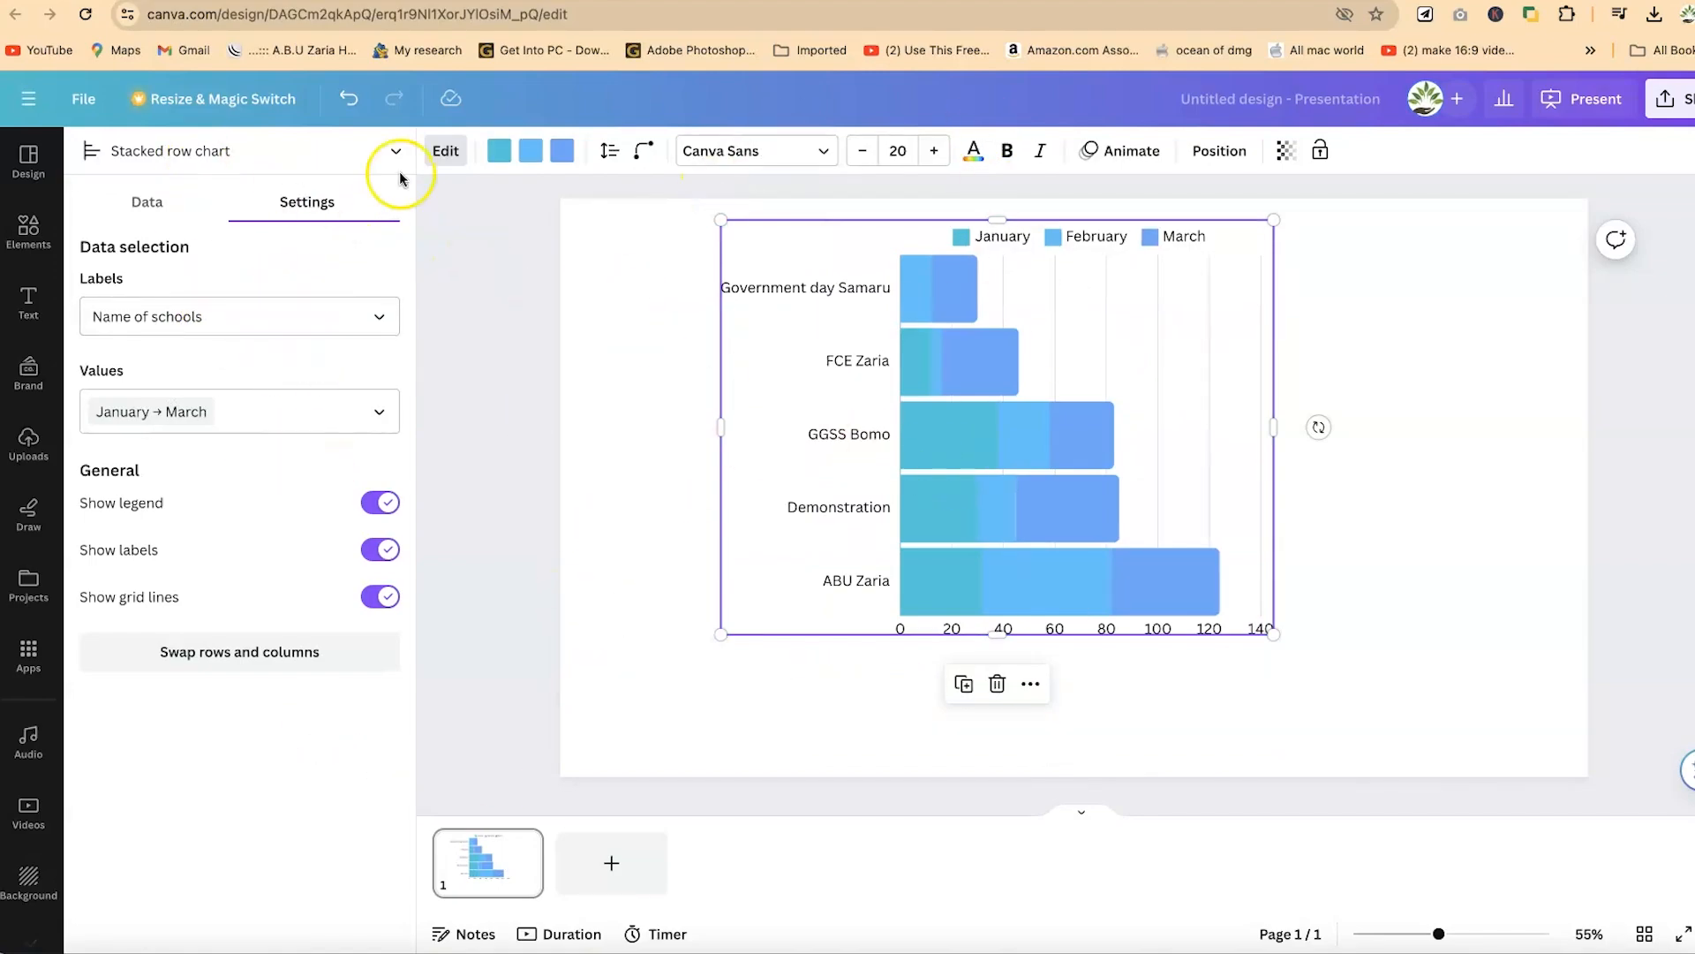
- Change the school chart's type to Row chart
left_click(315, 151)
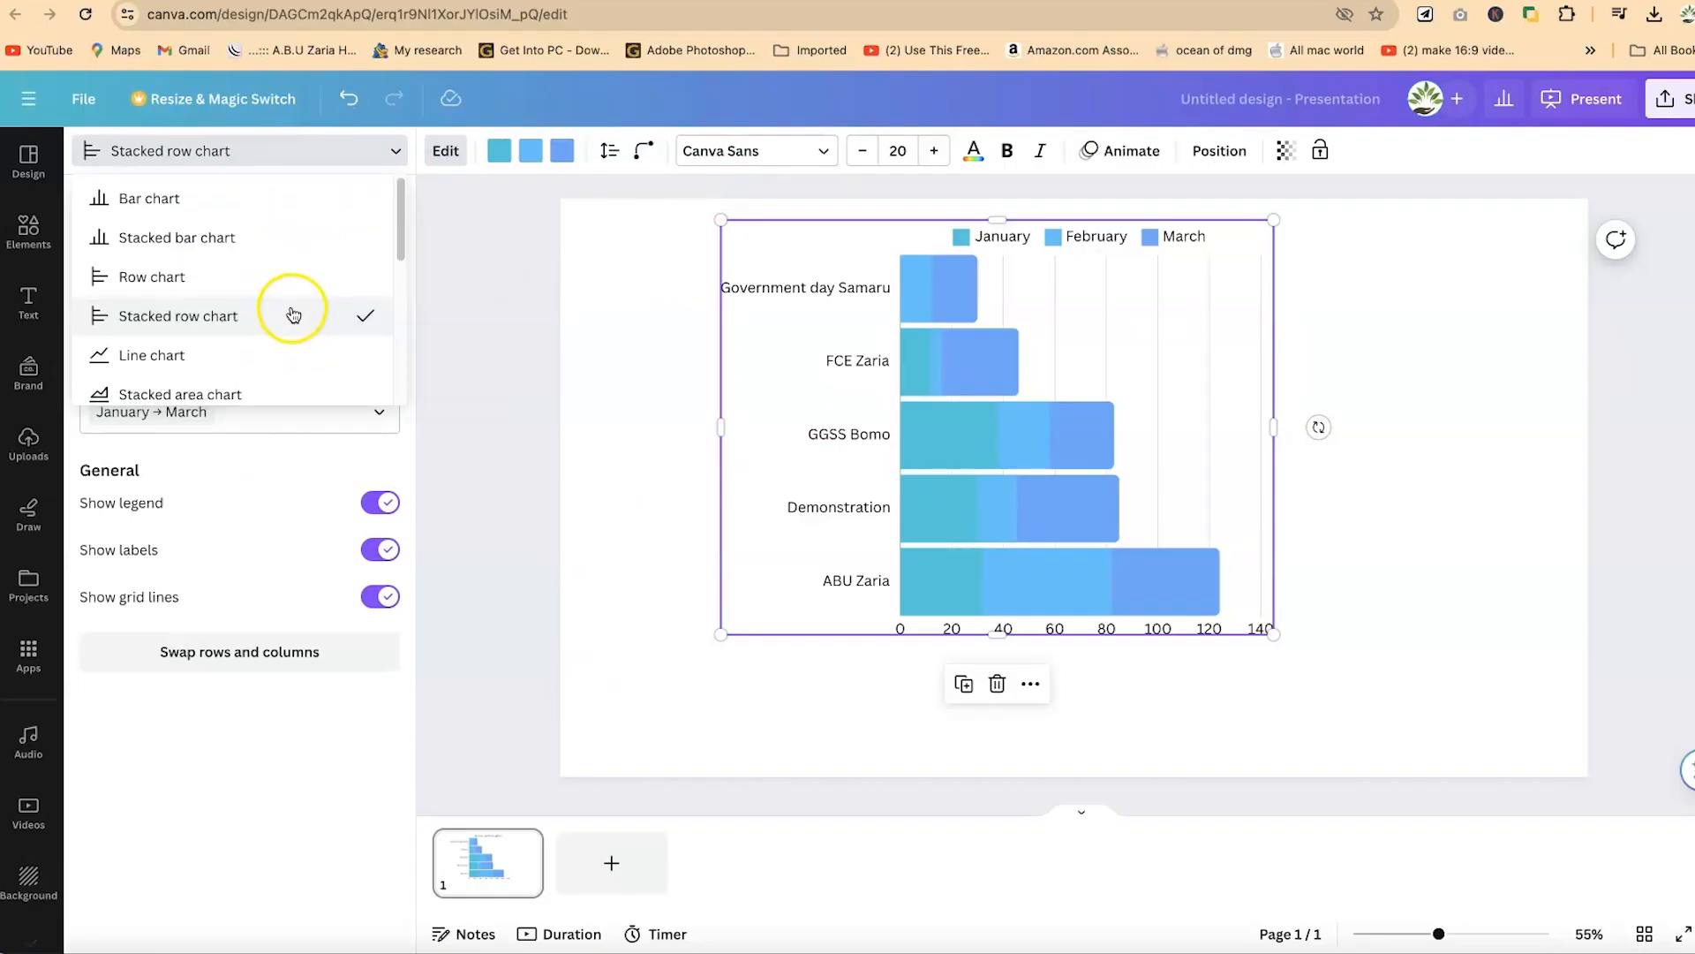
left_click(228, 277)
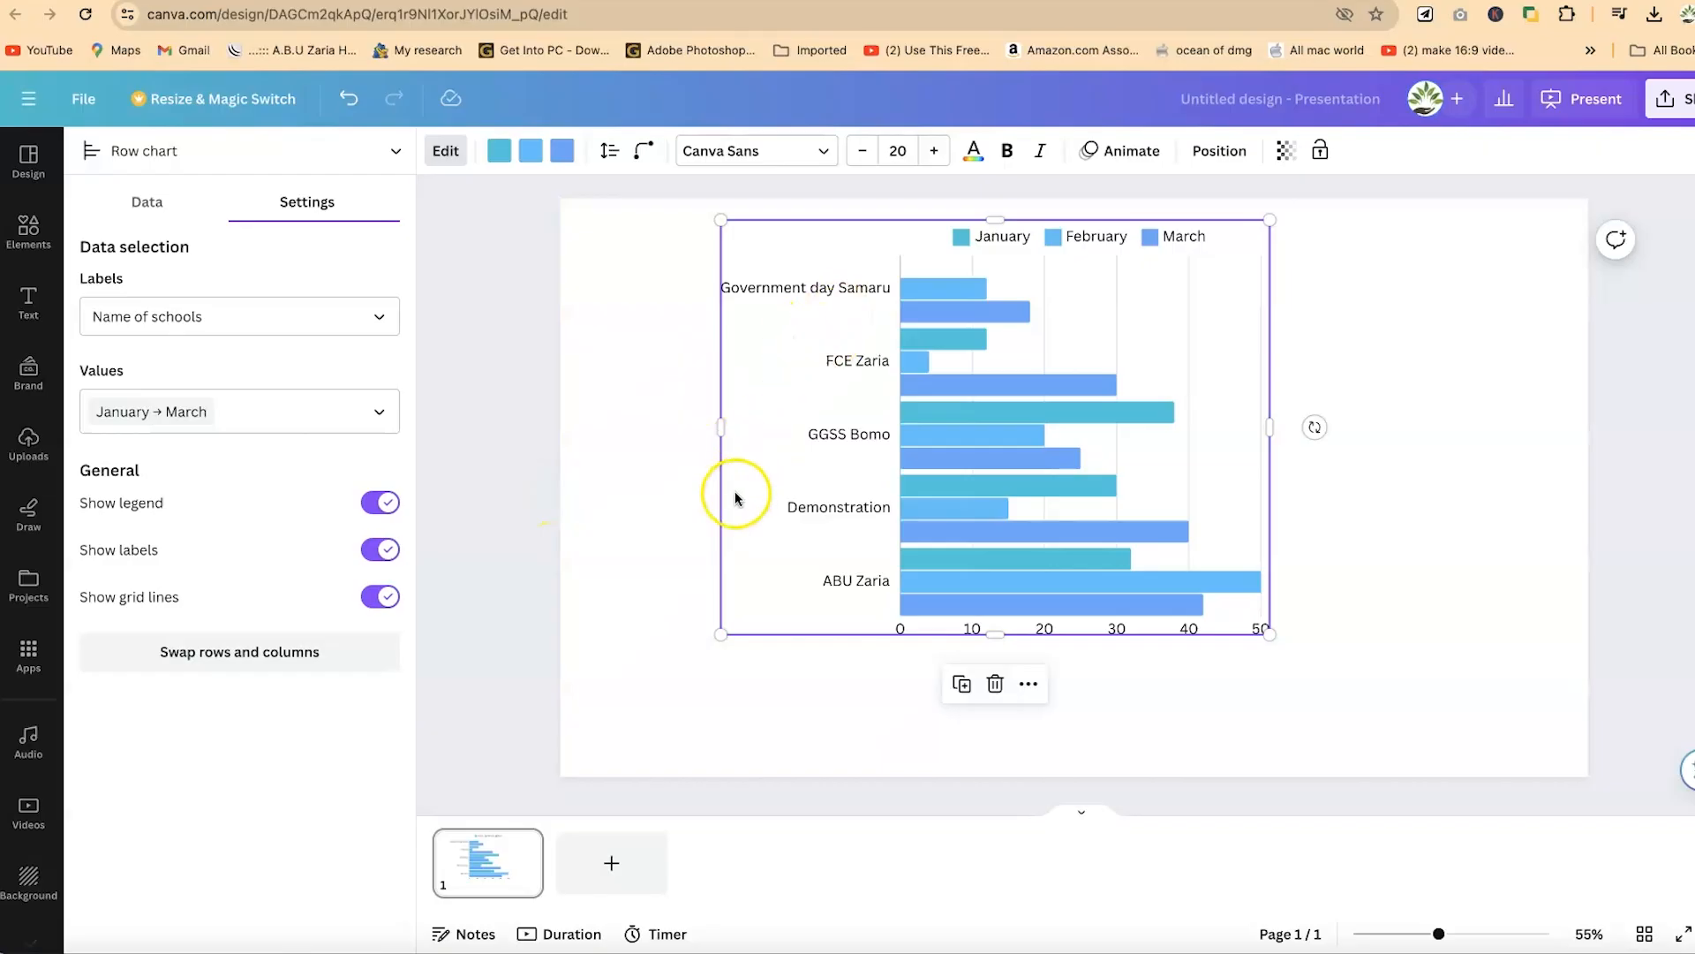
- Try displaying the school data as a donut chart
left_click(235, 150)
scroll(237, 335, "down", 4)
scroll(231, 300, "down", 2)
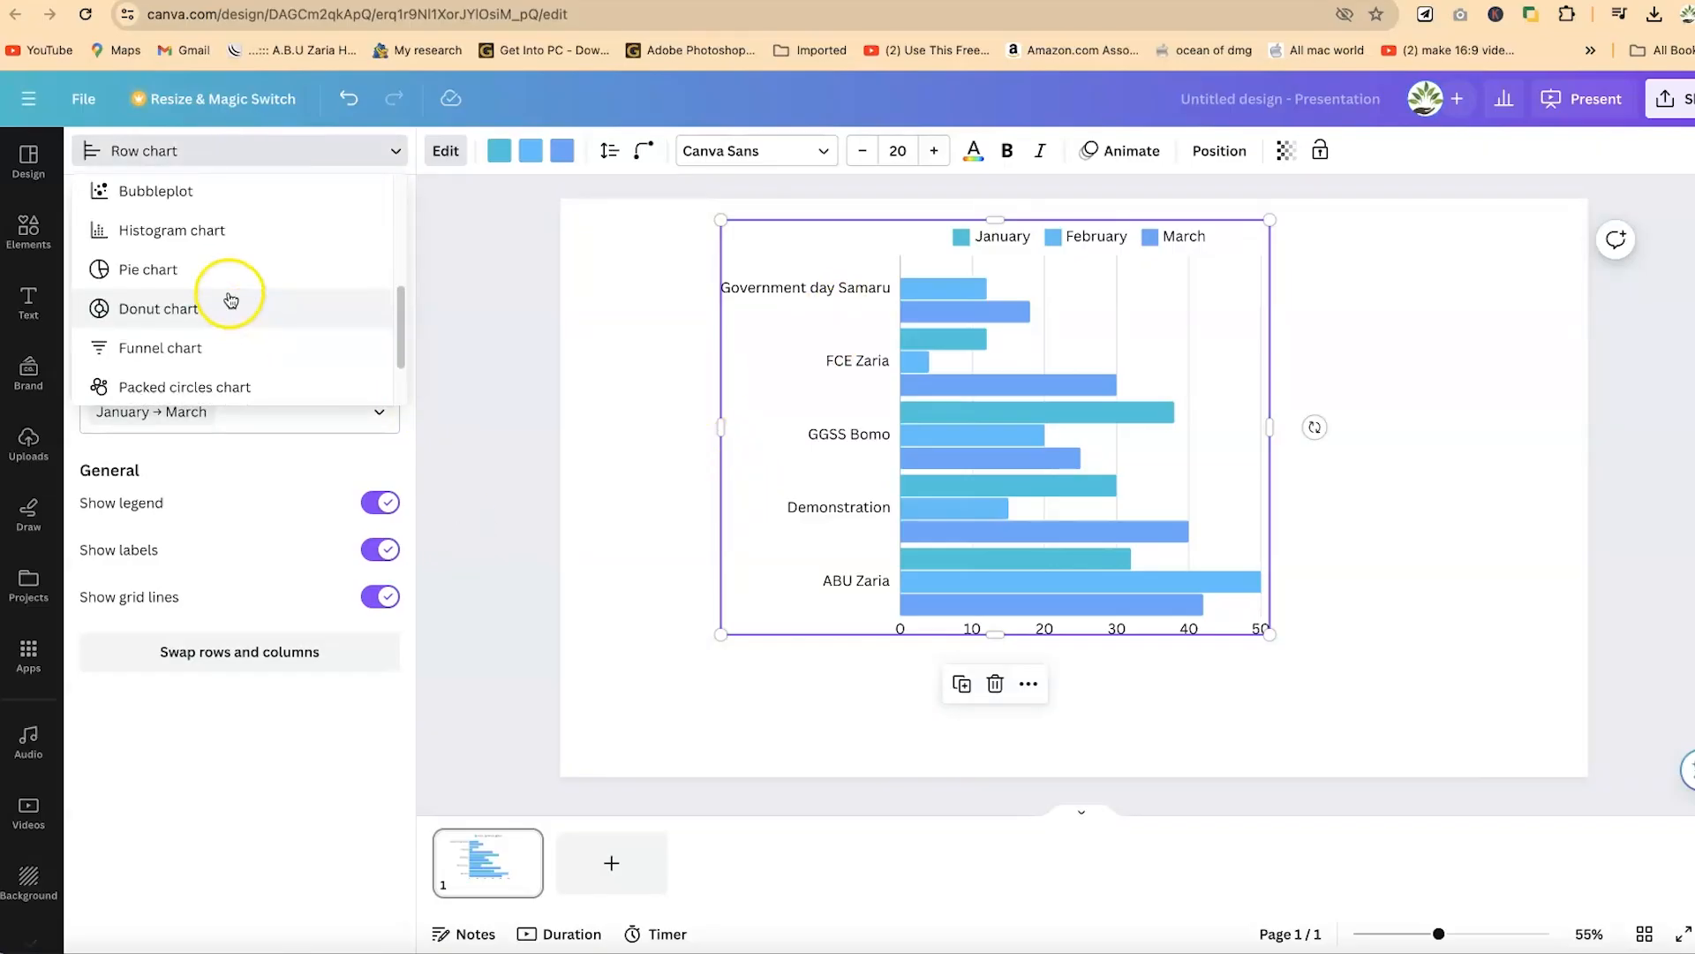
left_click(227, 291)
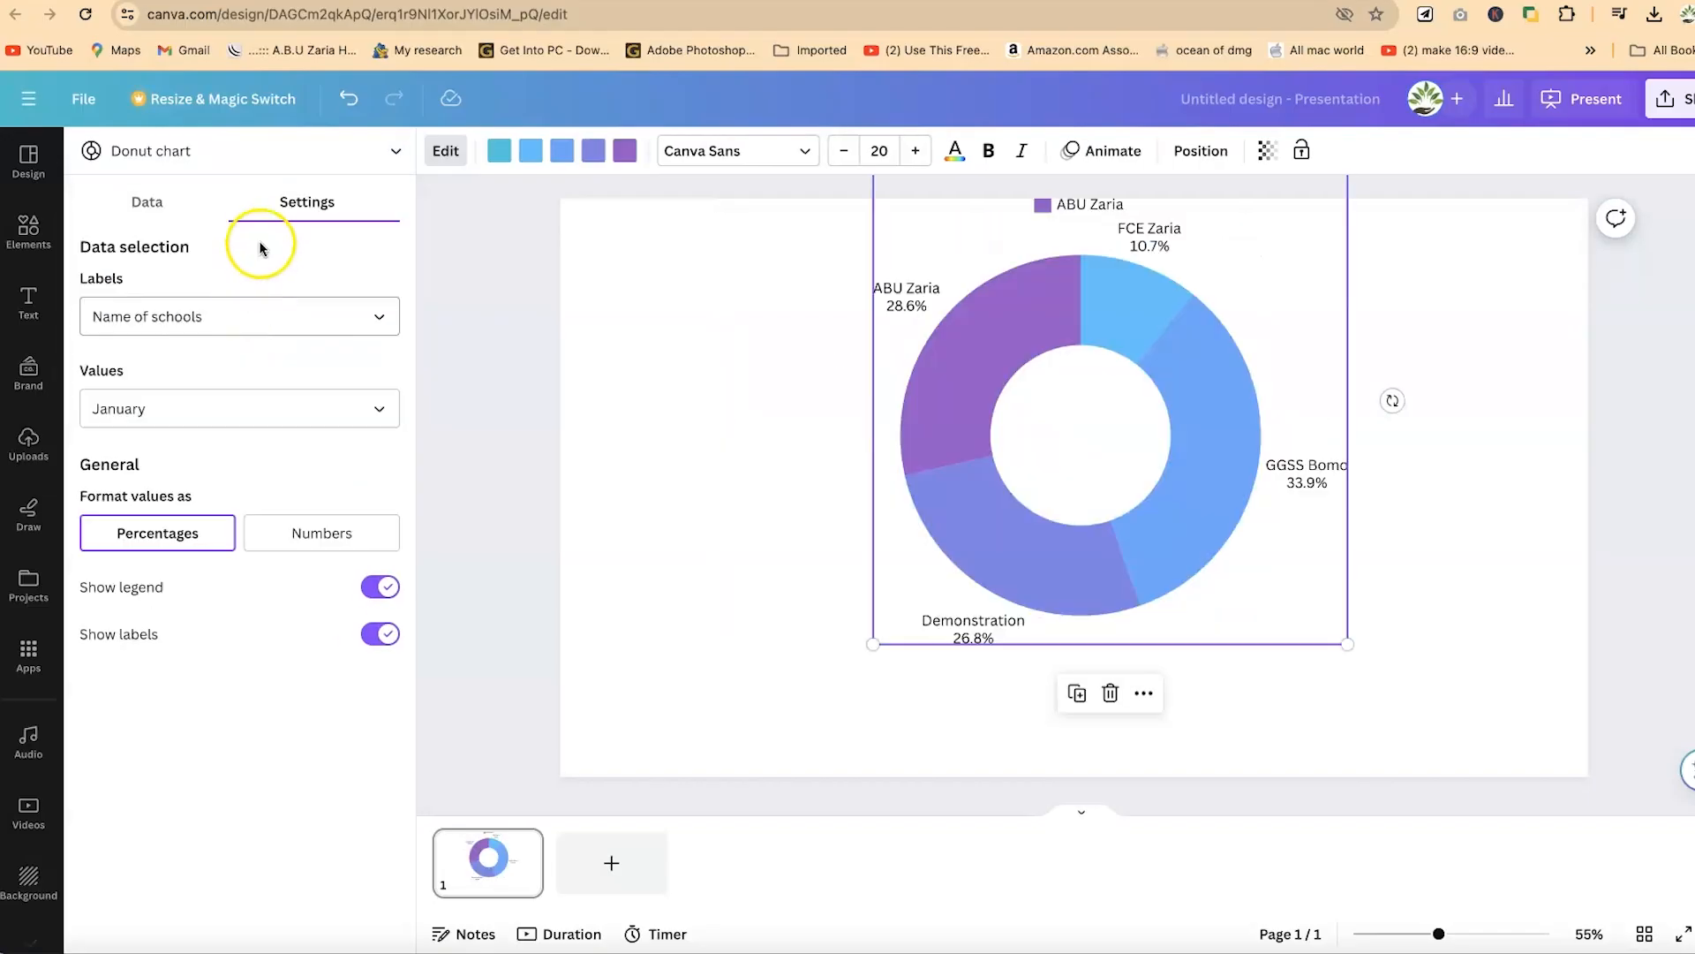
- Try the school data as a pie chart, moving it lower on the slide and opening its chart settings
left_click(284, 147)
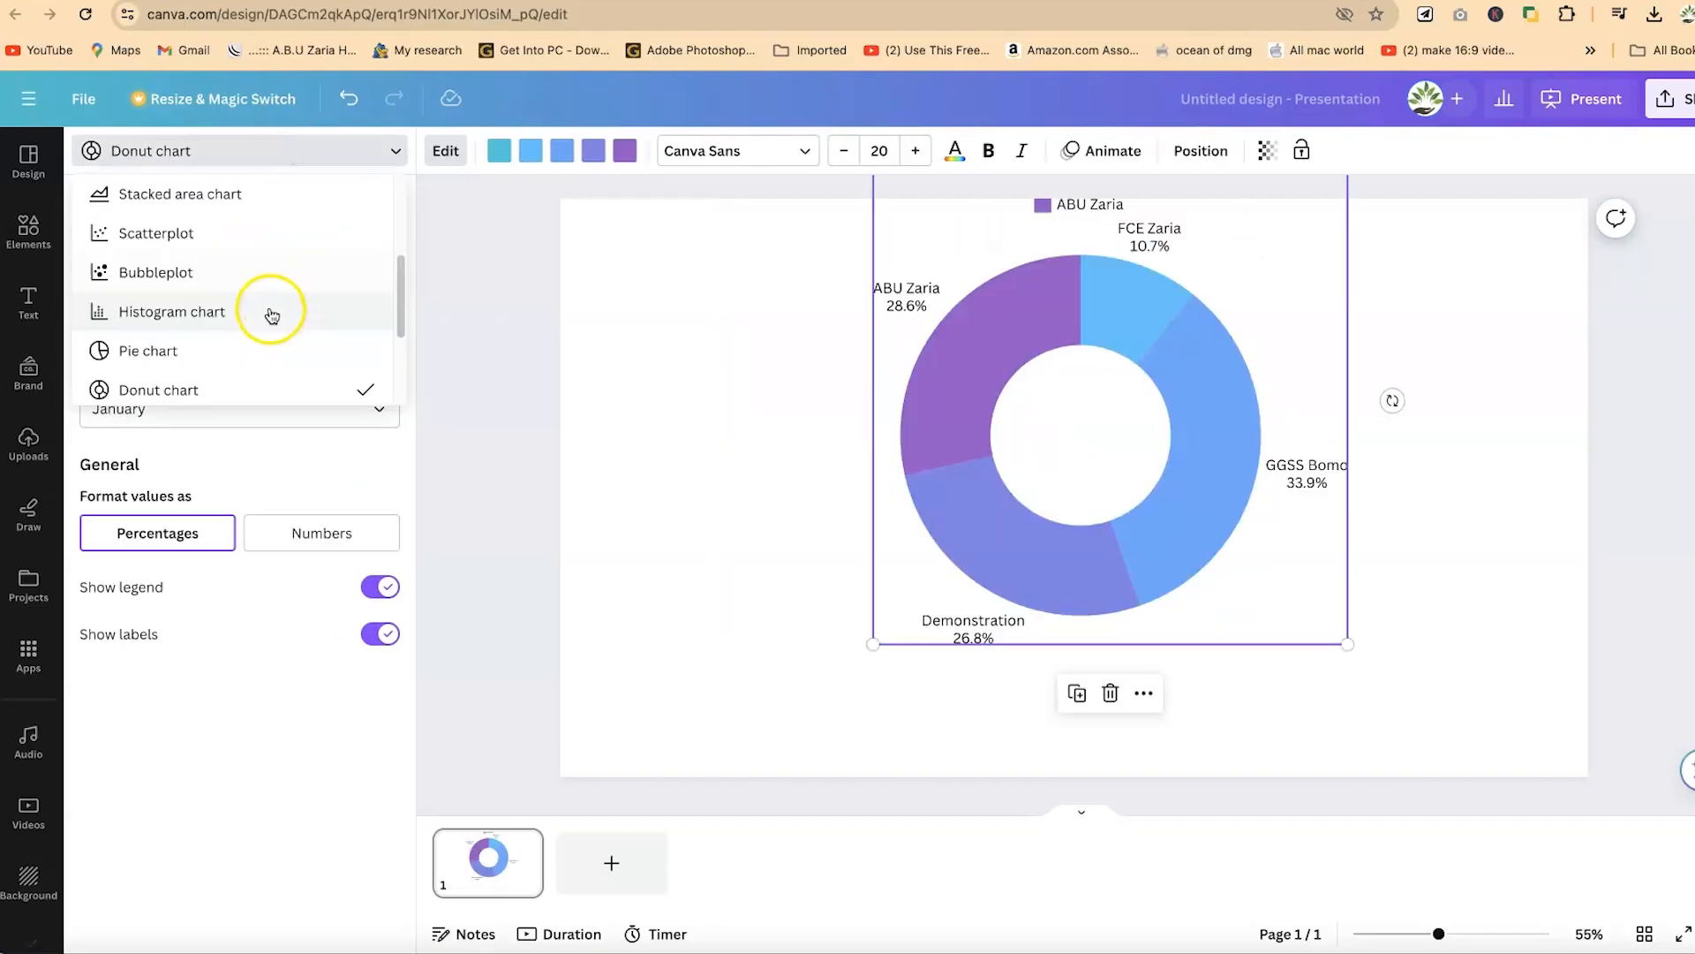
left_click(202, 347)
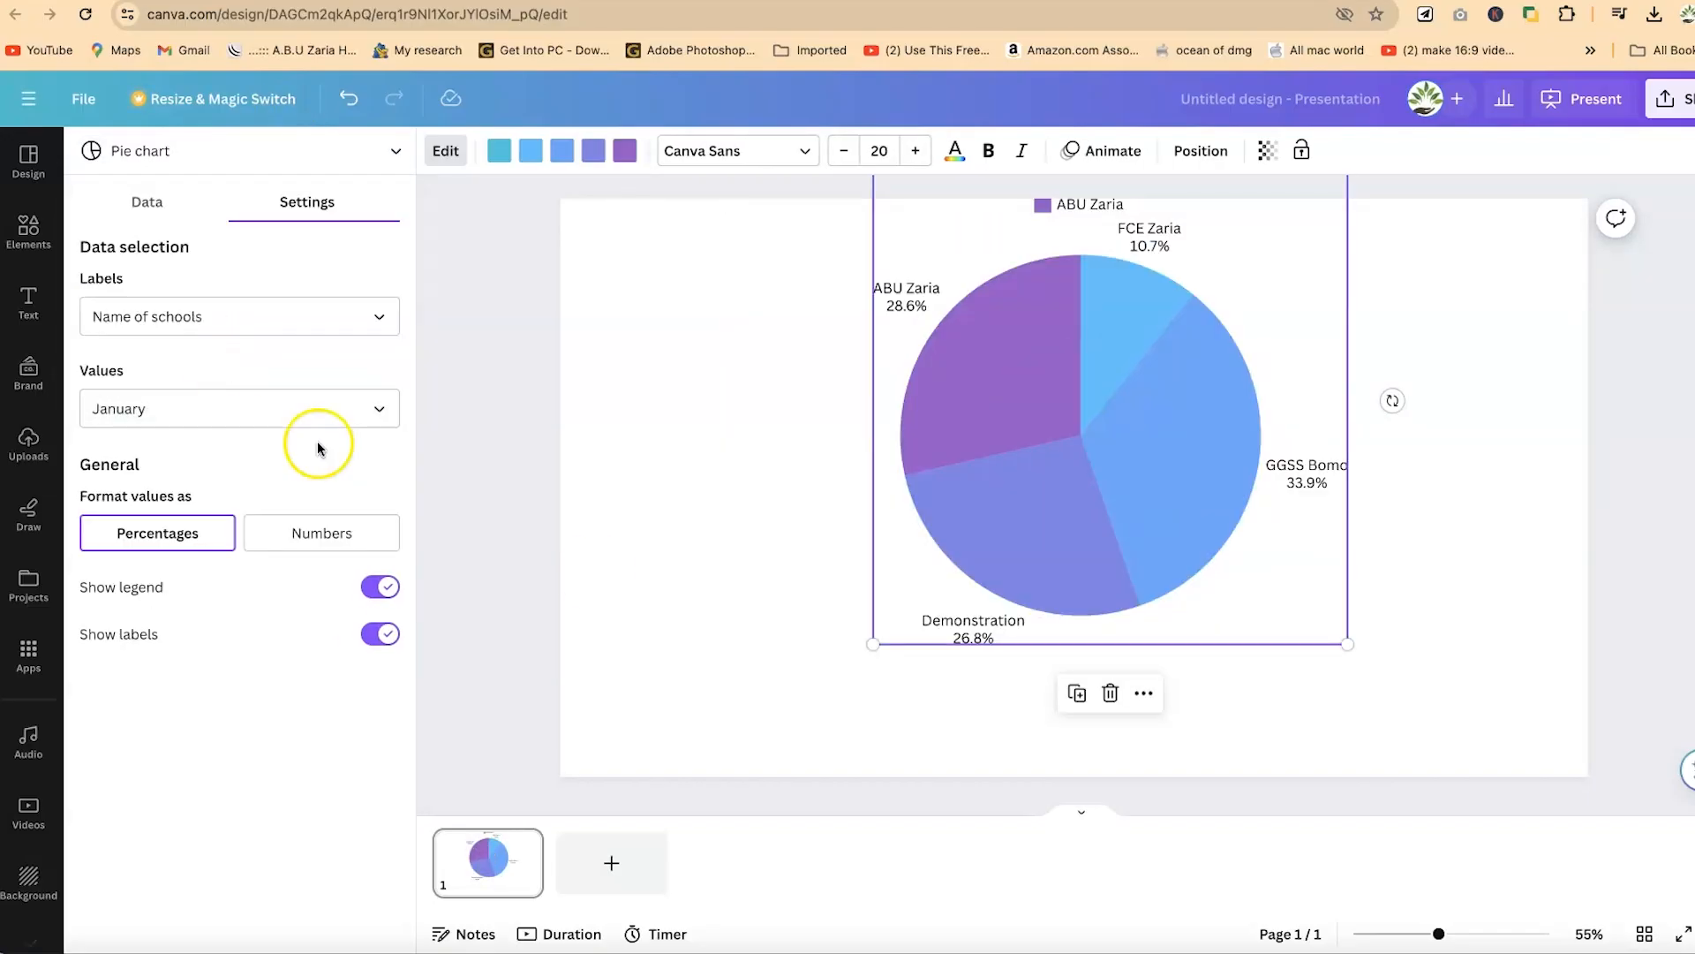
left_click_drag(1313, 581, 1319, 674)
left_click(1610, 522)
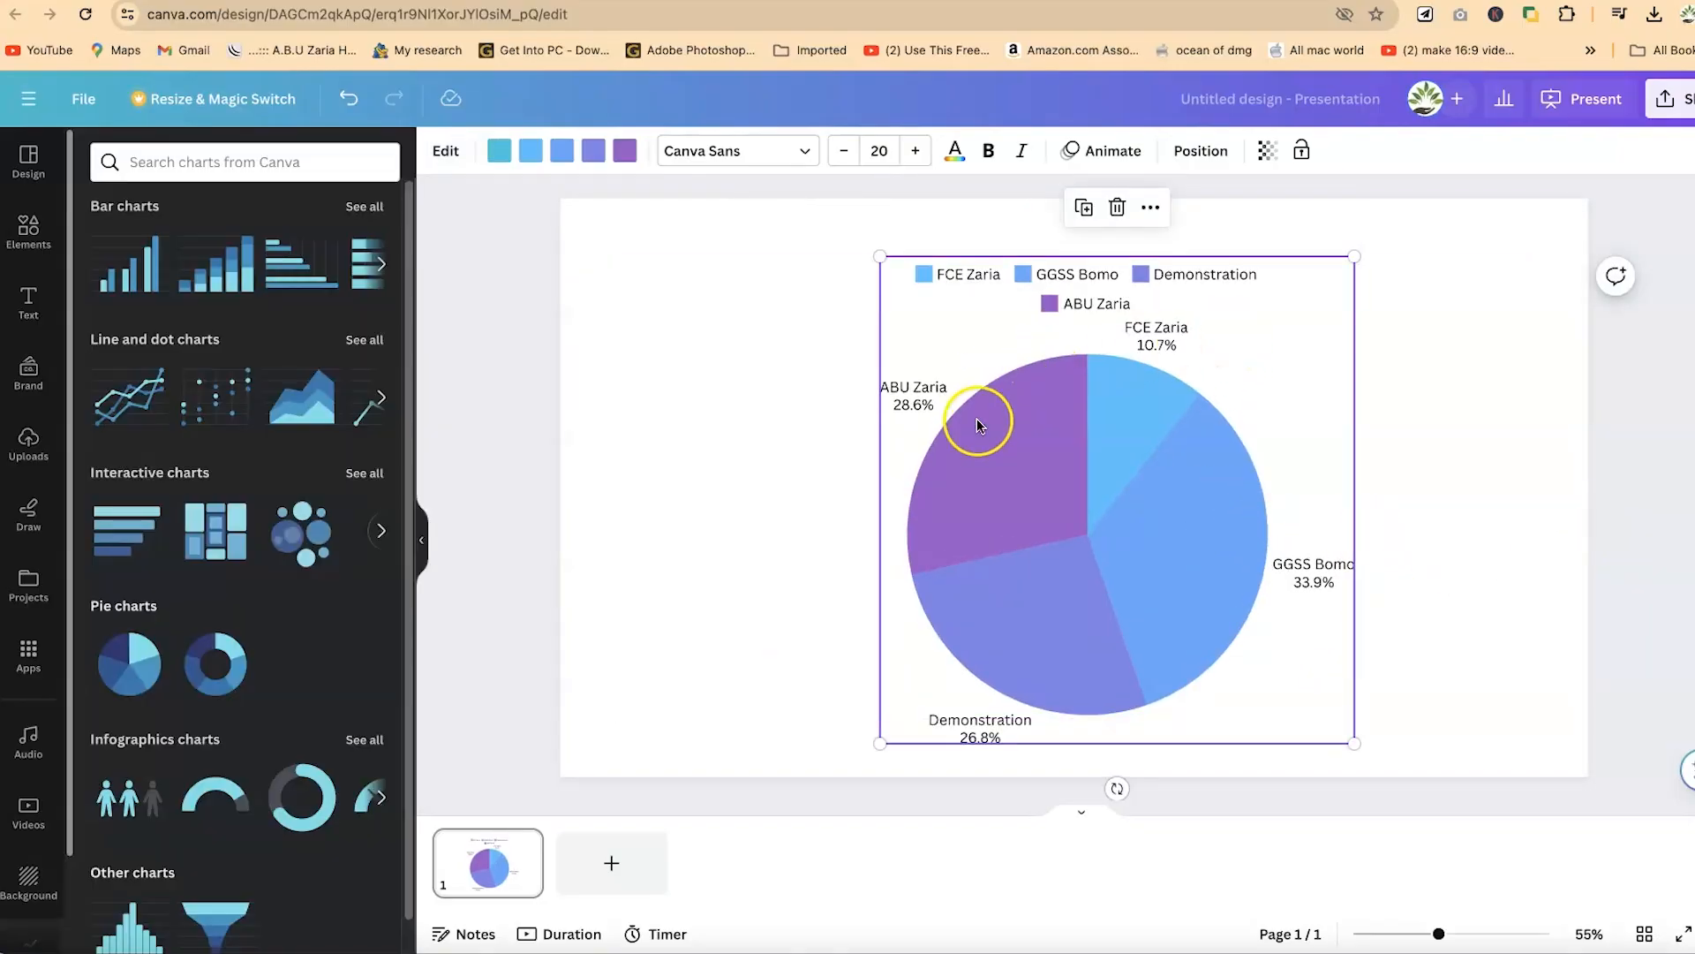
left_click(1015, 447)
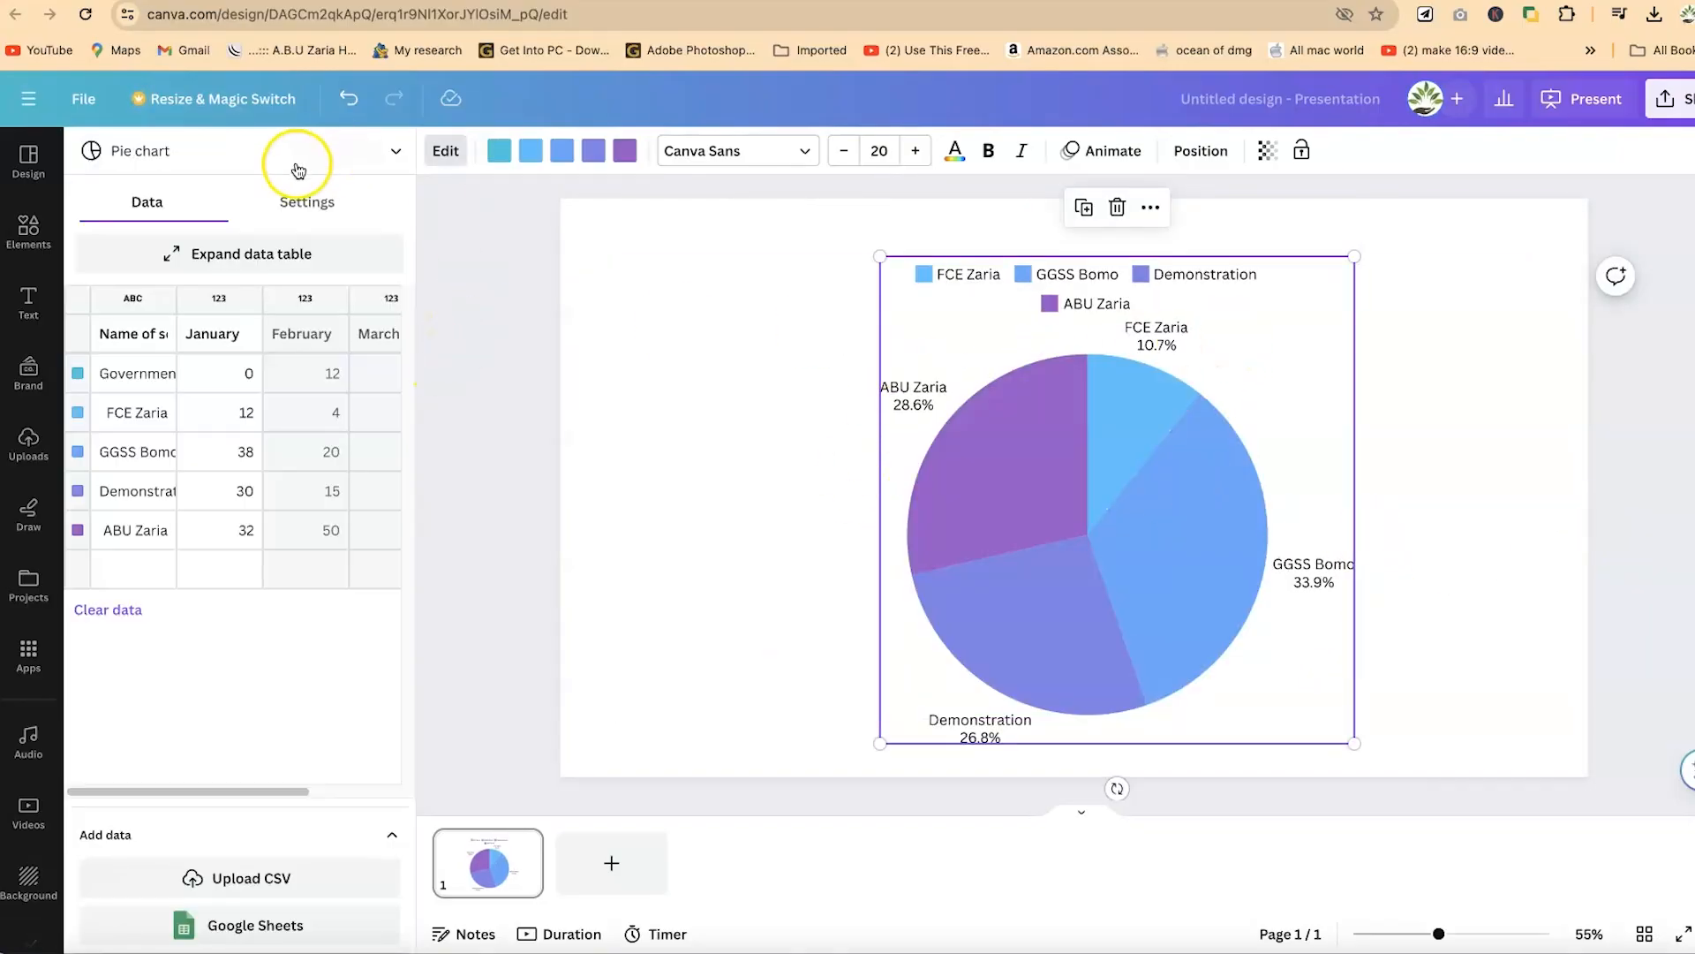
left_click(296, 196)
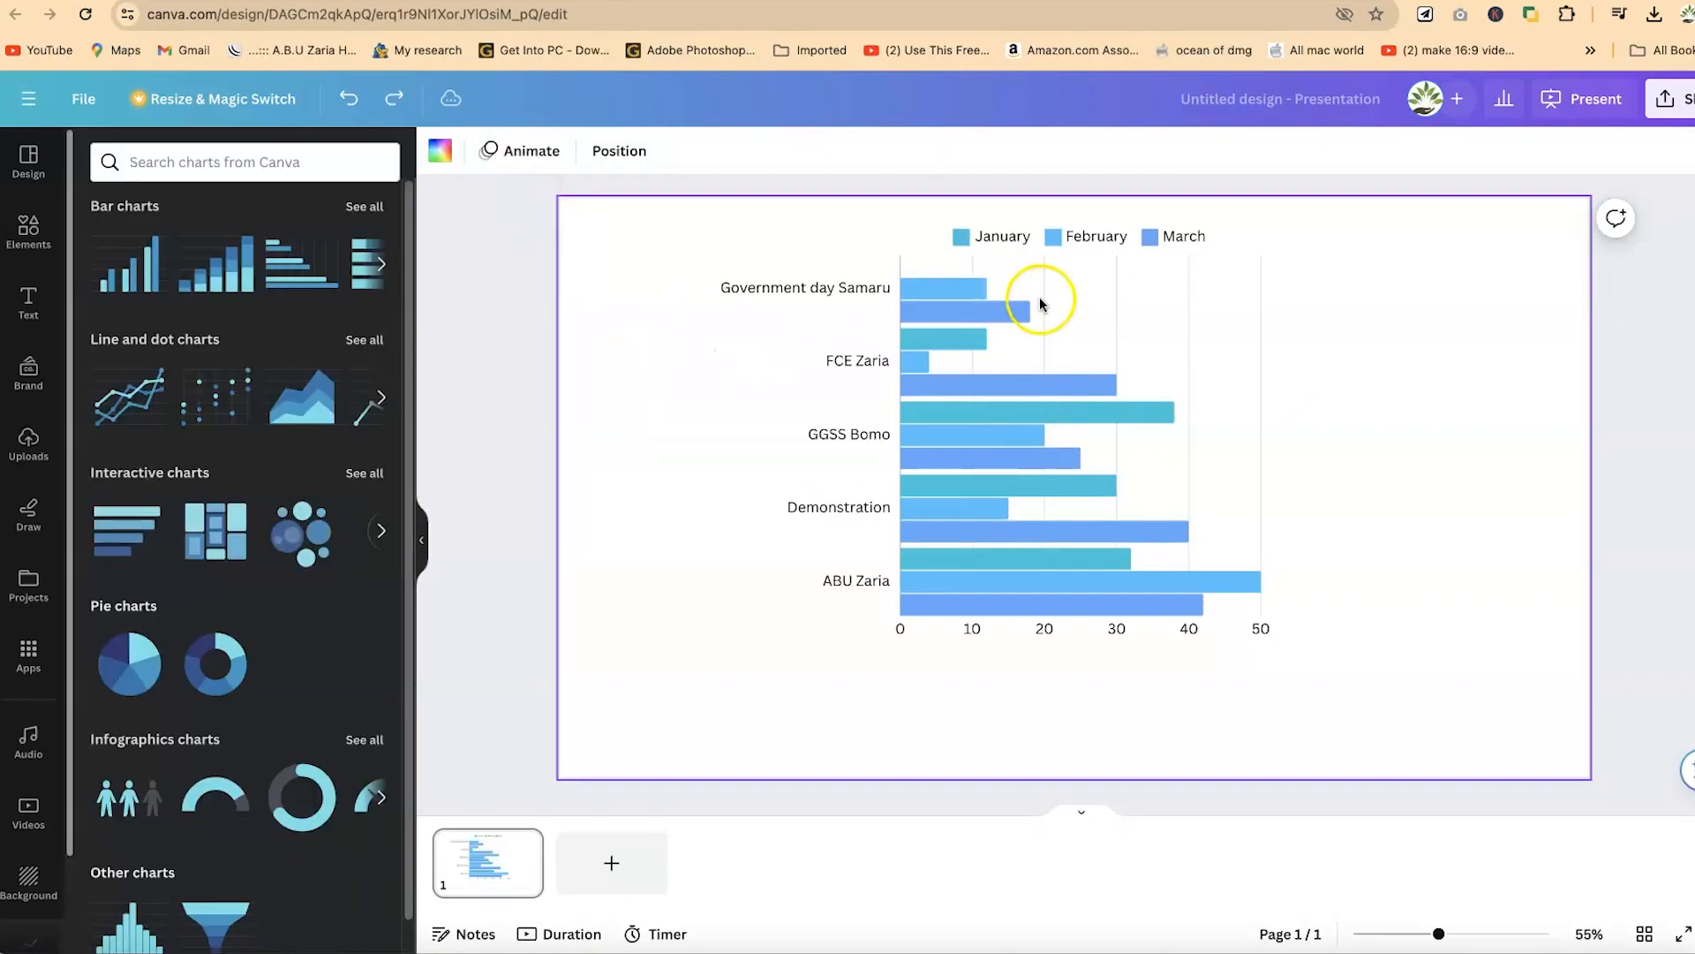
- Move the row chart towards the right of the slide and set its row spacing to 31
left_click(1112, 303)
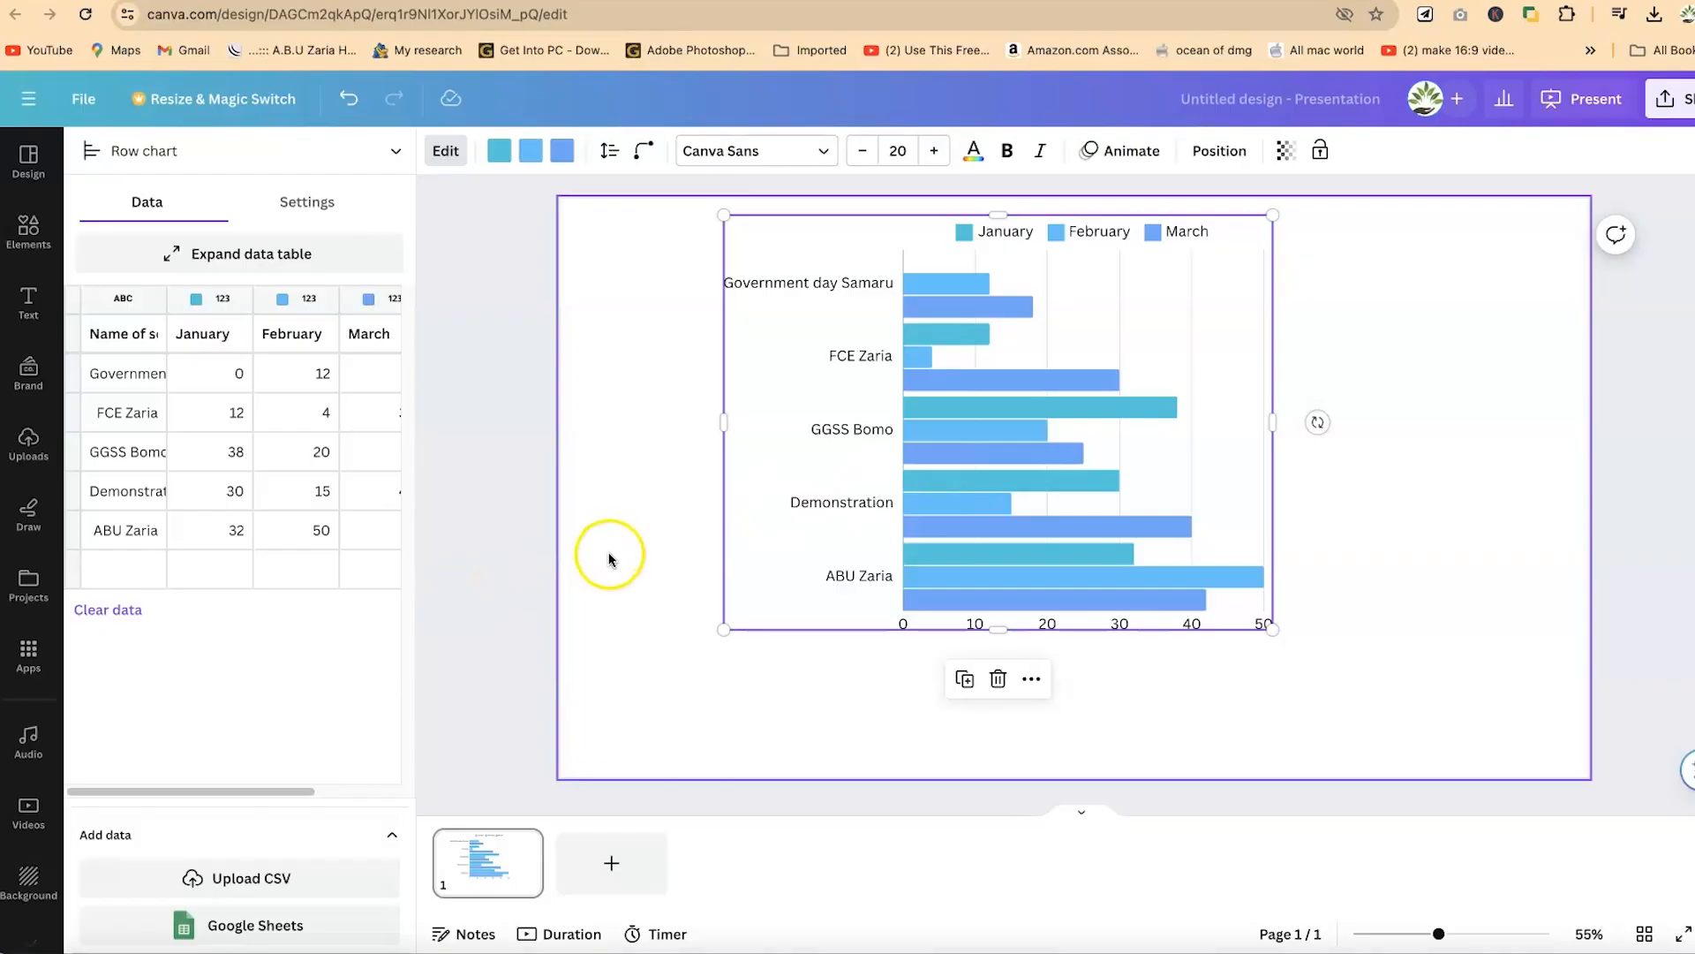
left_click_drag(1169, 411, 1260, 441)
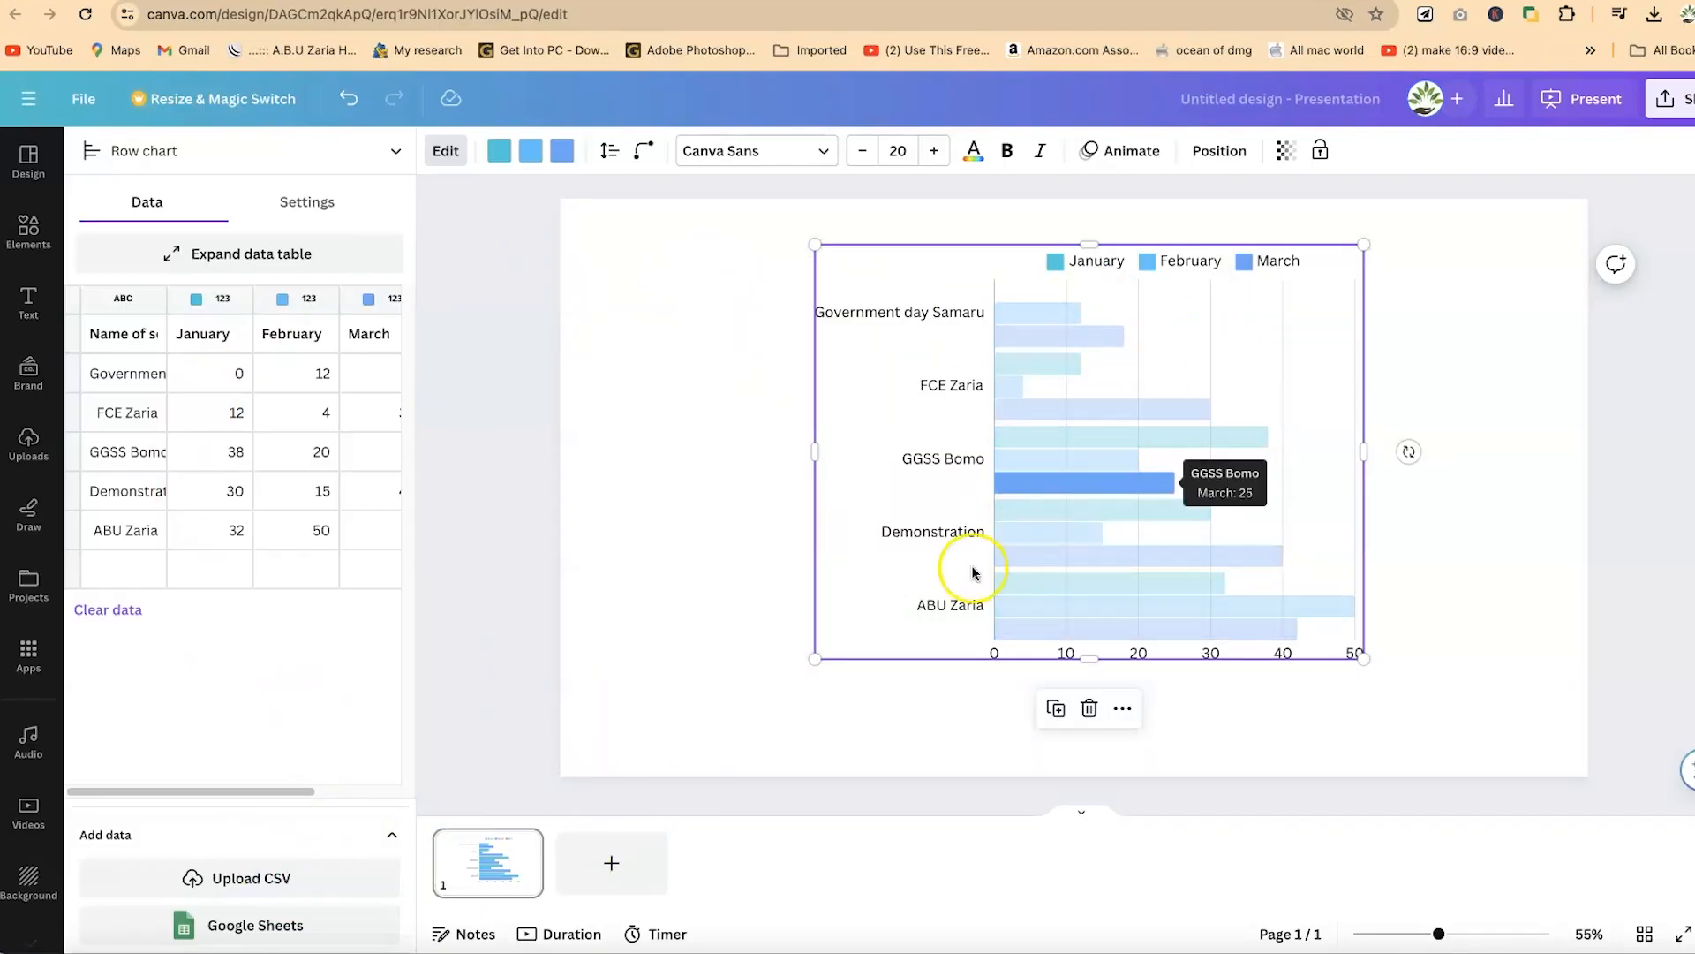
left_click(609, 155)
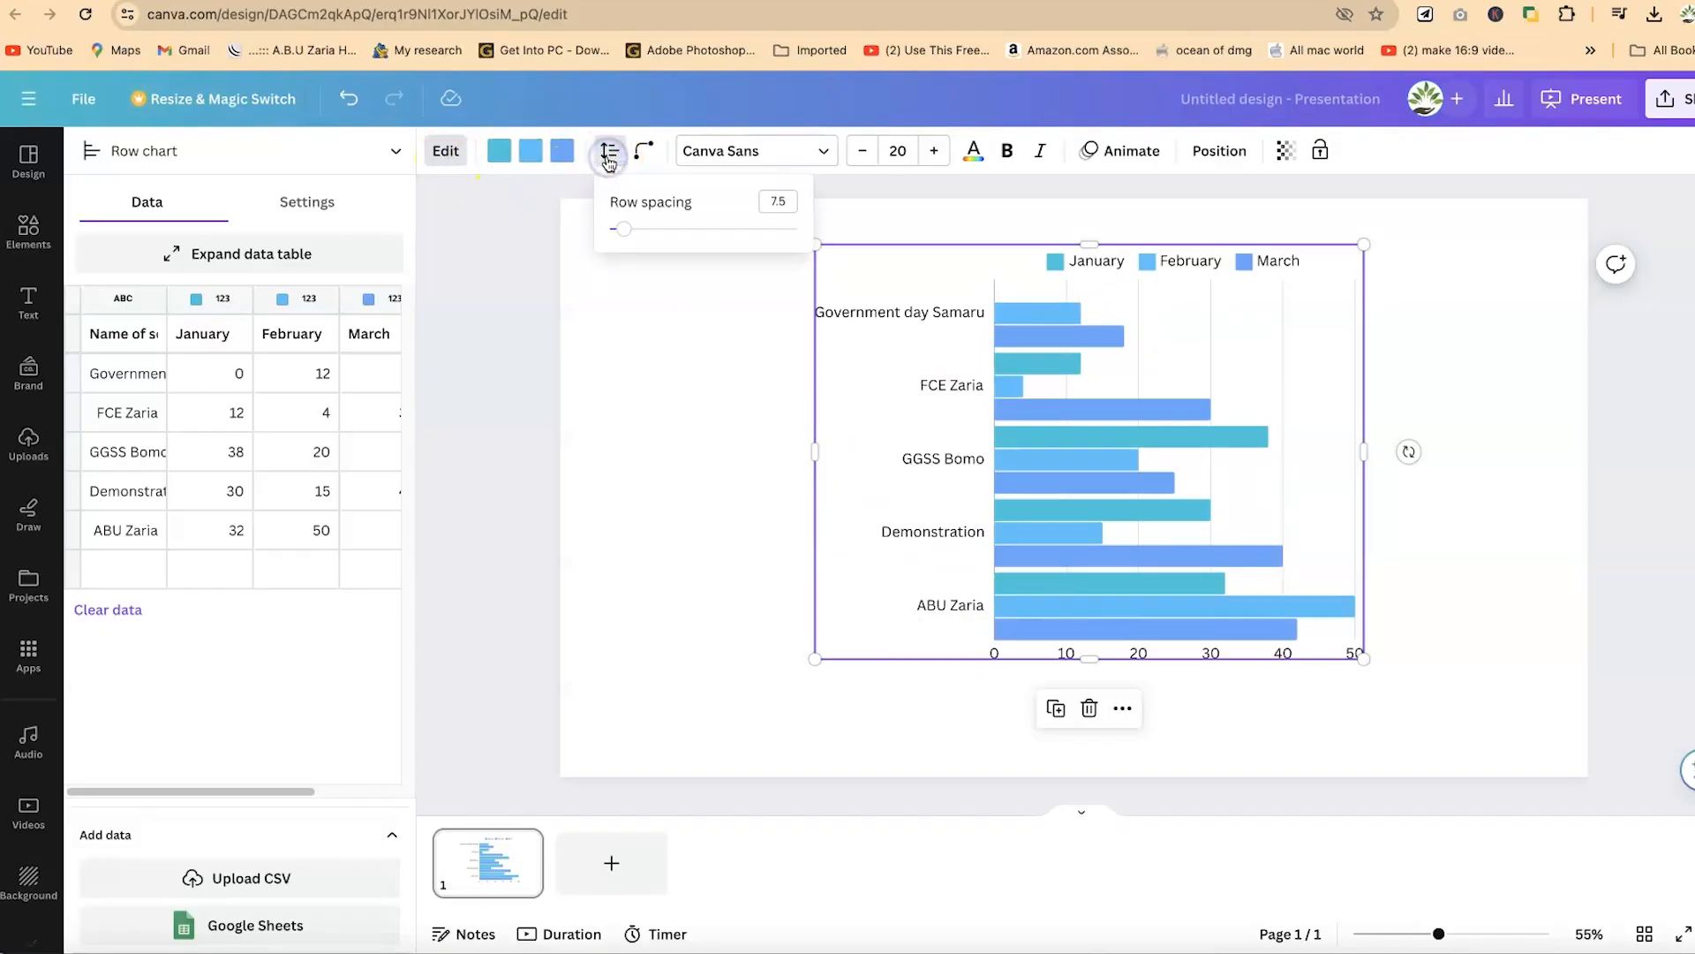
left_click_drag(662, 256, 670, 263)
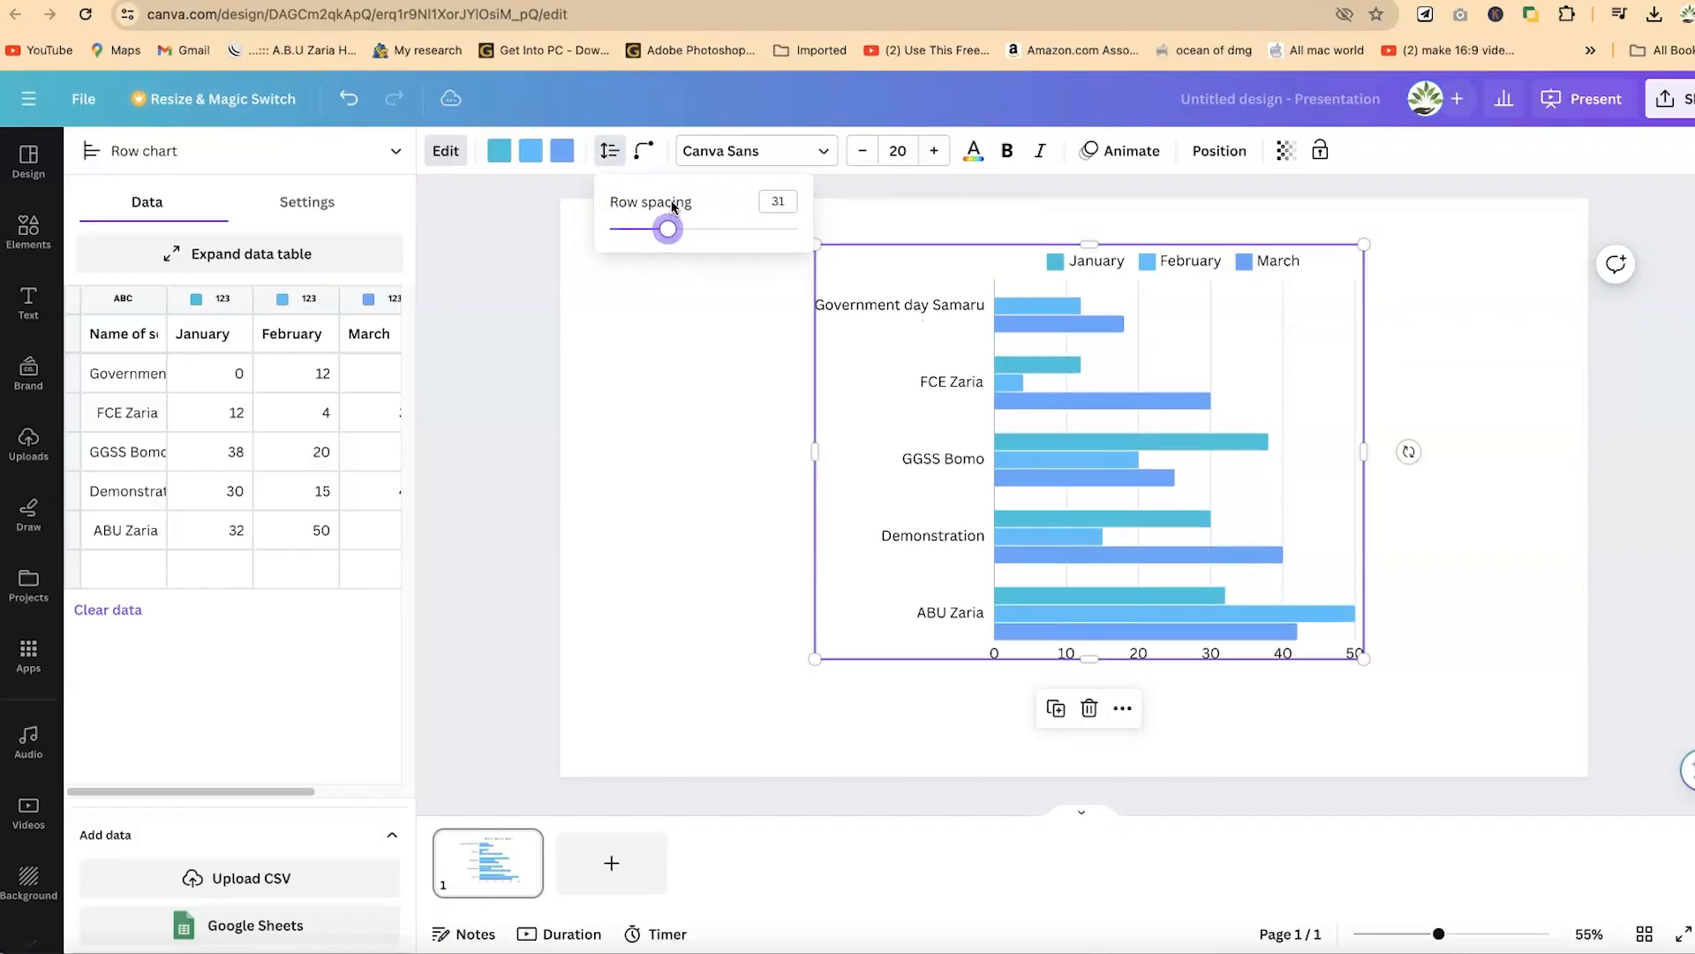
- Set the roundness of the row chart's bars to 61
left_click(643, 152)
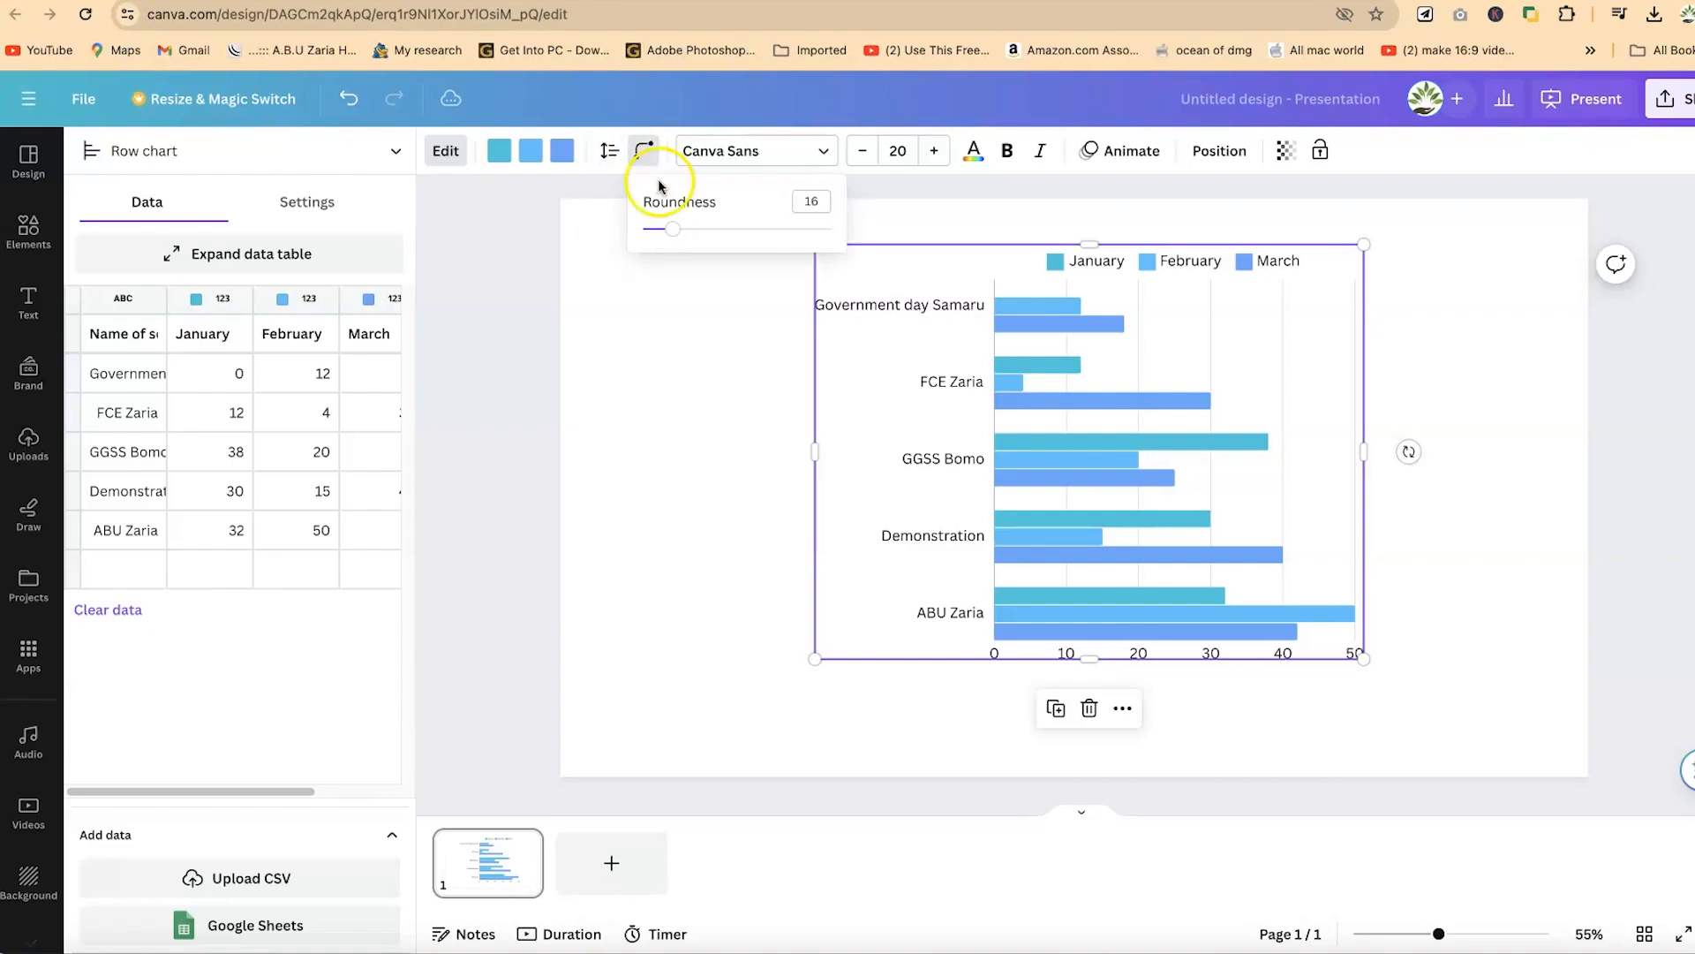
left_click(724, 250)
mouse_move(753, 263)
left_mouse_down()
mouse_move(797, 277)
mouse_move(749, 258)
left_mouse_up()
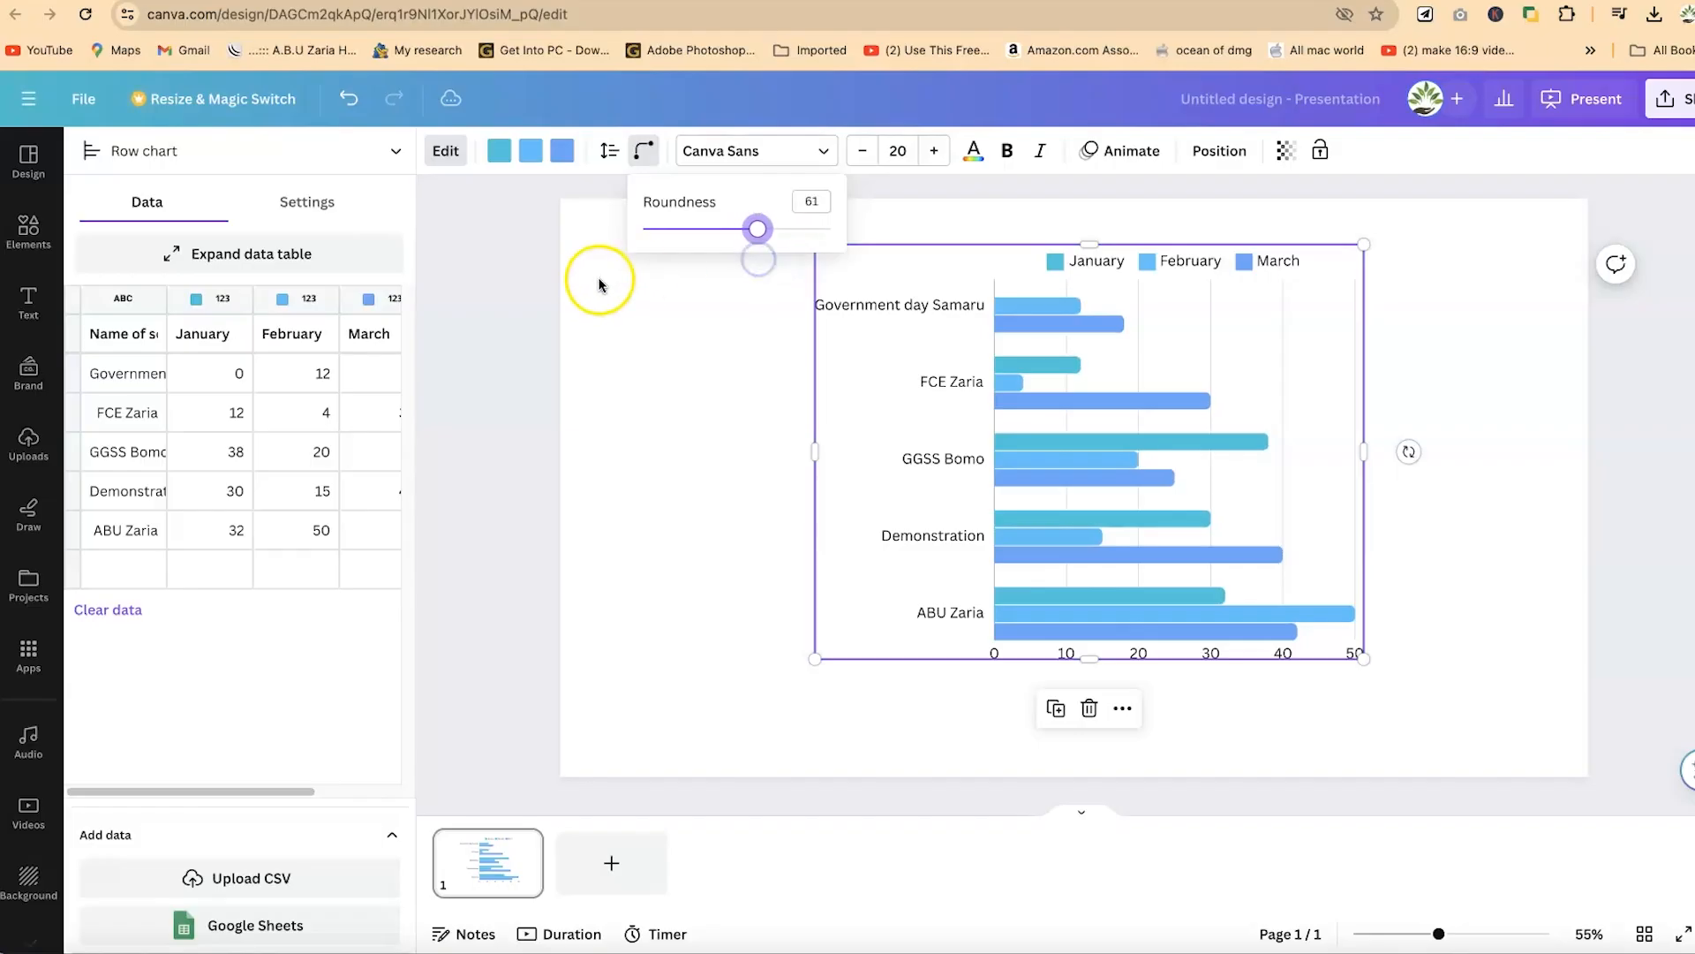
- Browse the fonts available for the chart's text
left_click(739, 163)
left_click(757, 160)
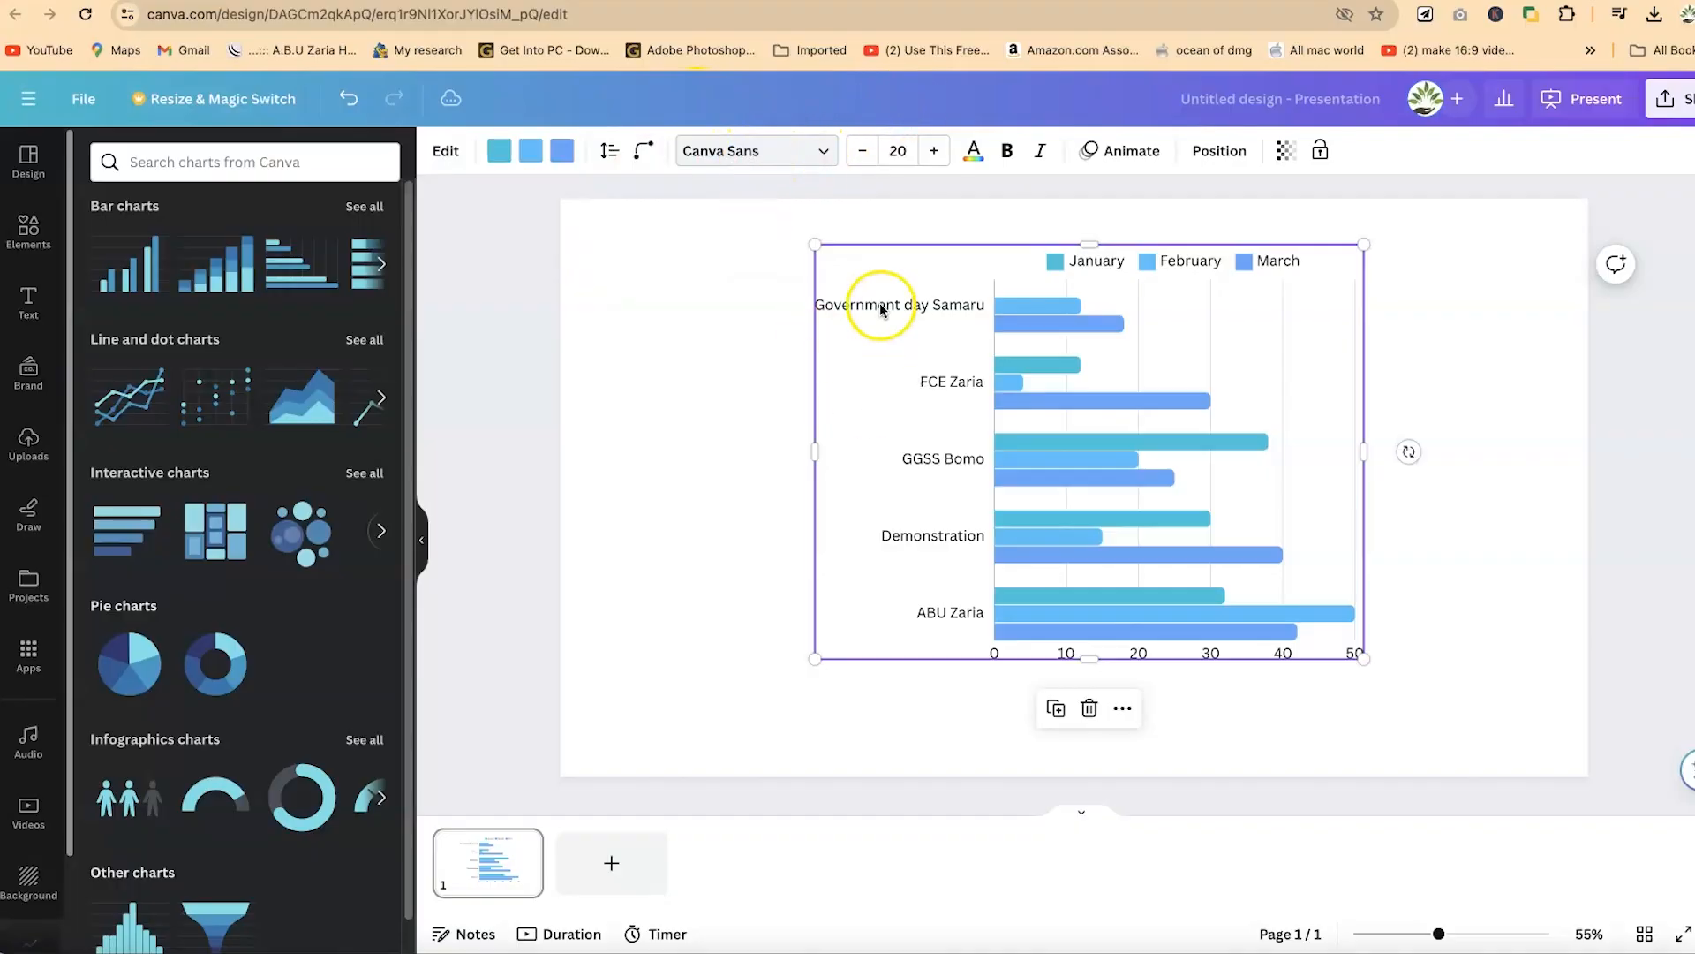
left_click(799, 151)
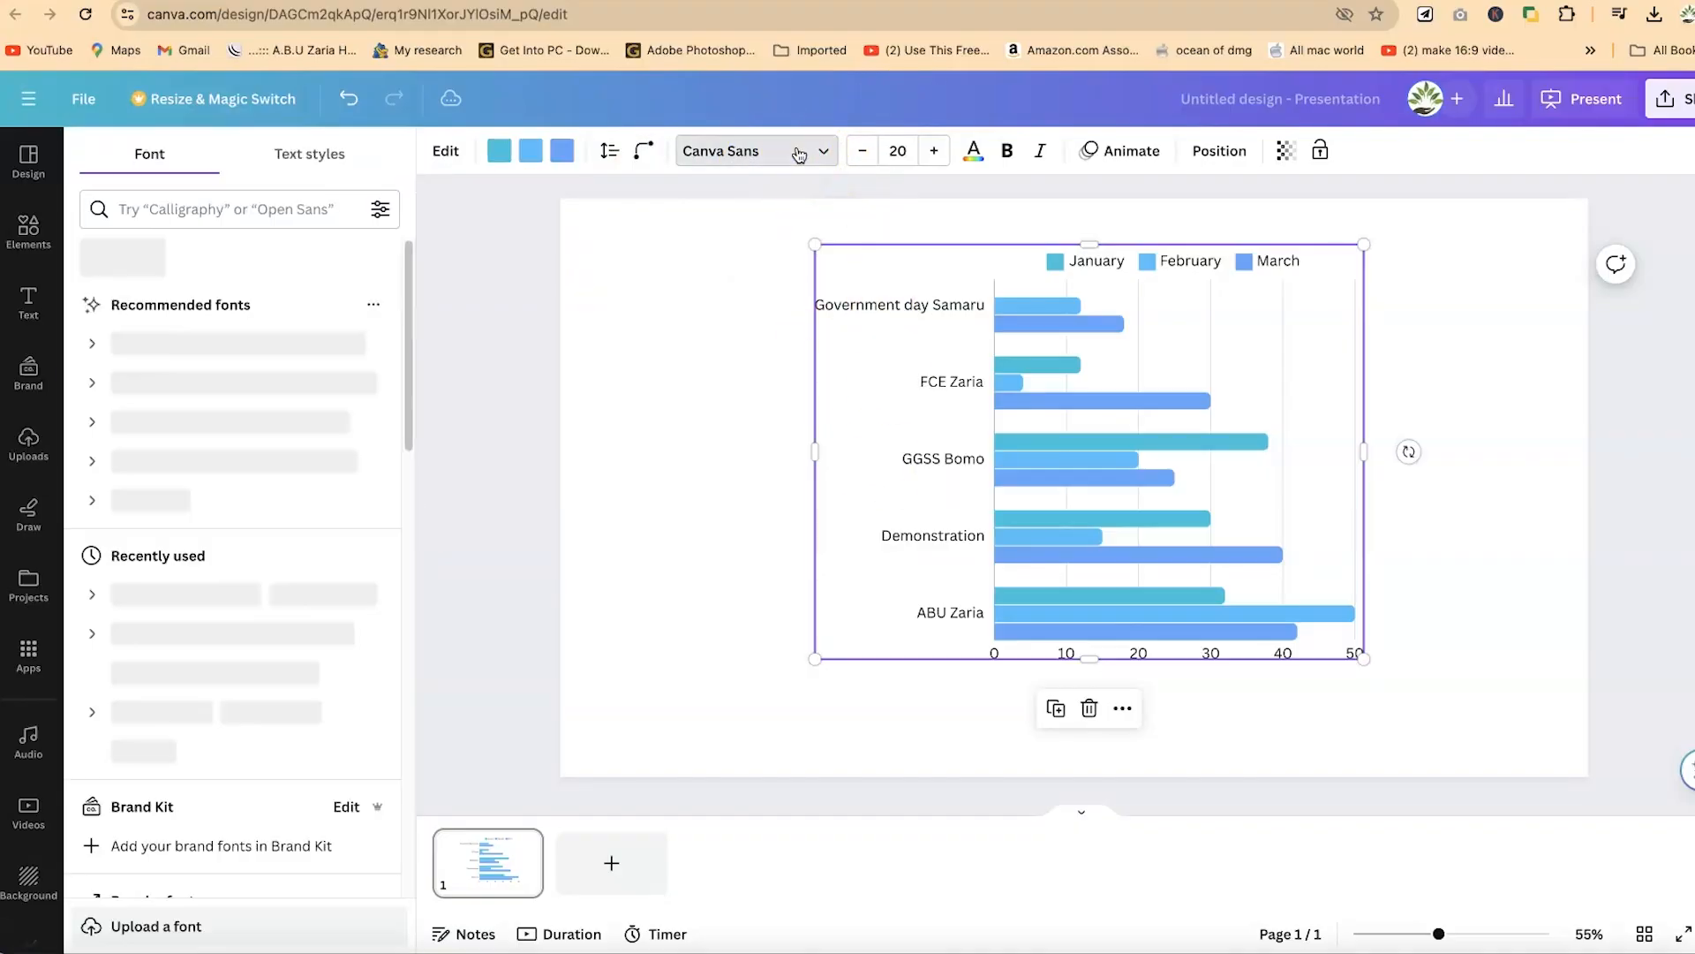
scroll(237, 606, "down", 5)
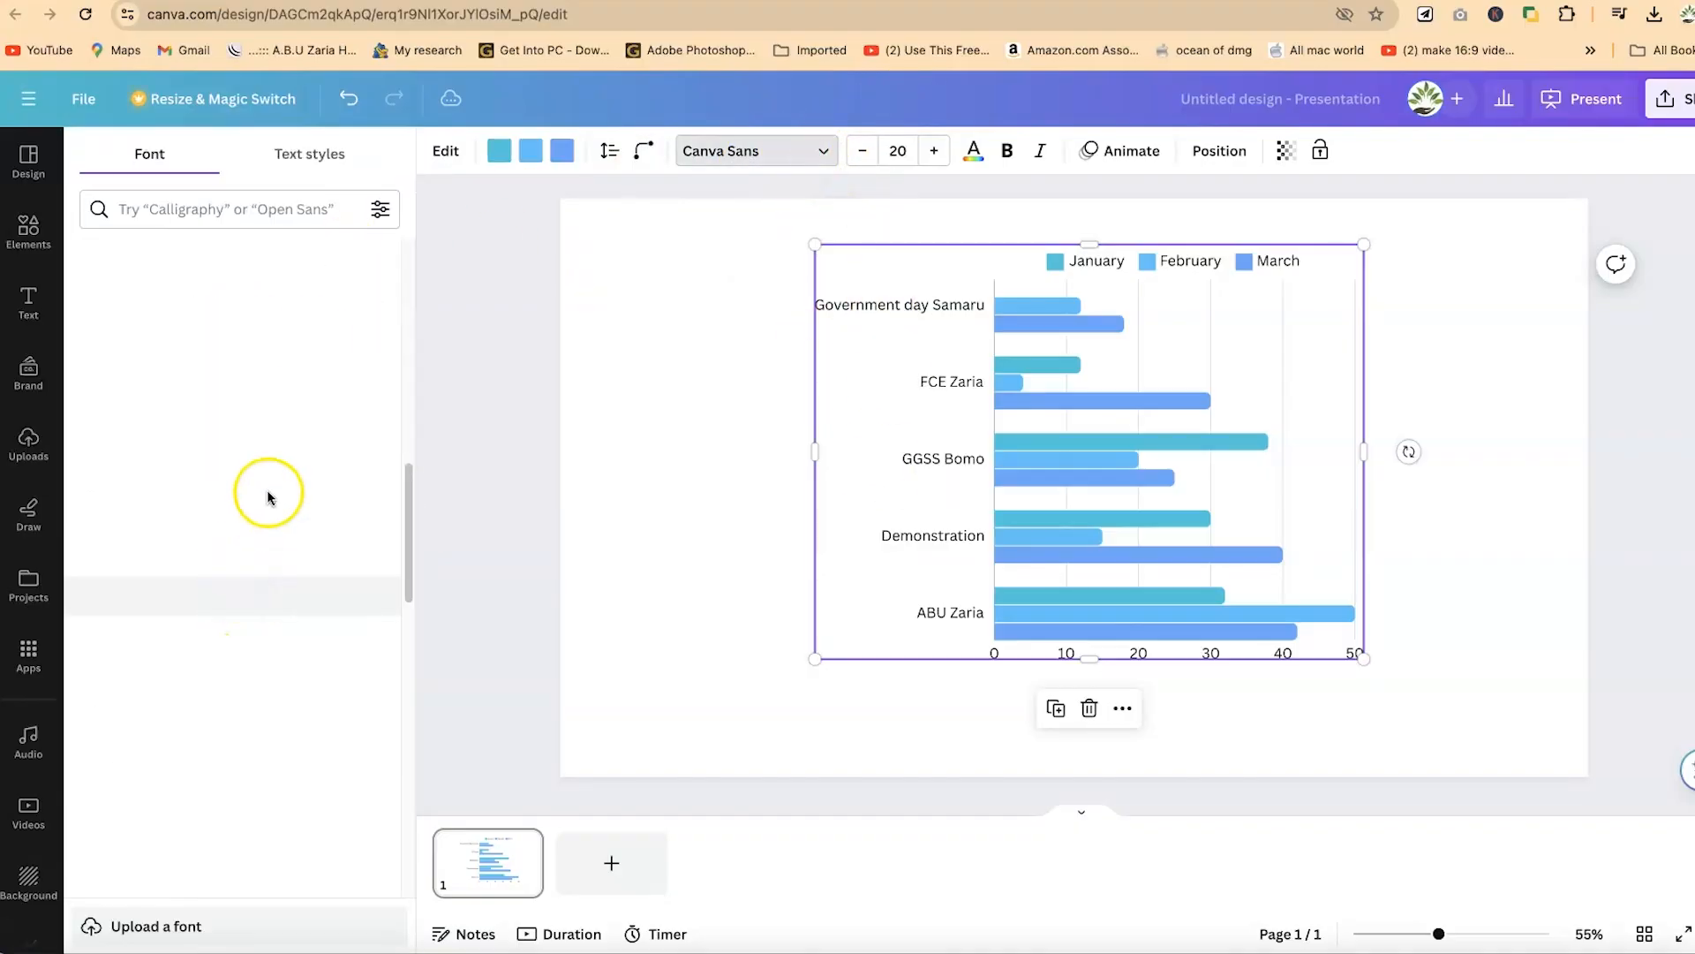
scroll(282, 441, "up", 5)
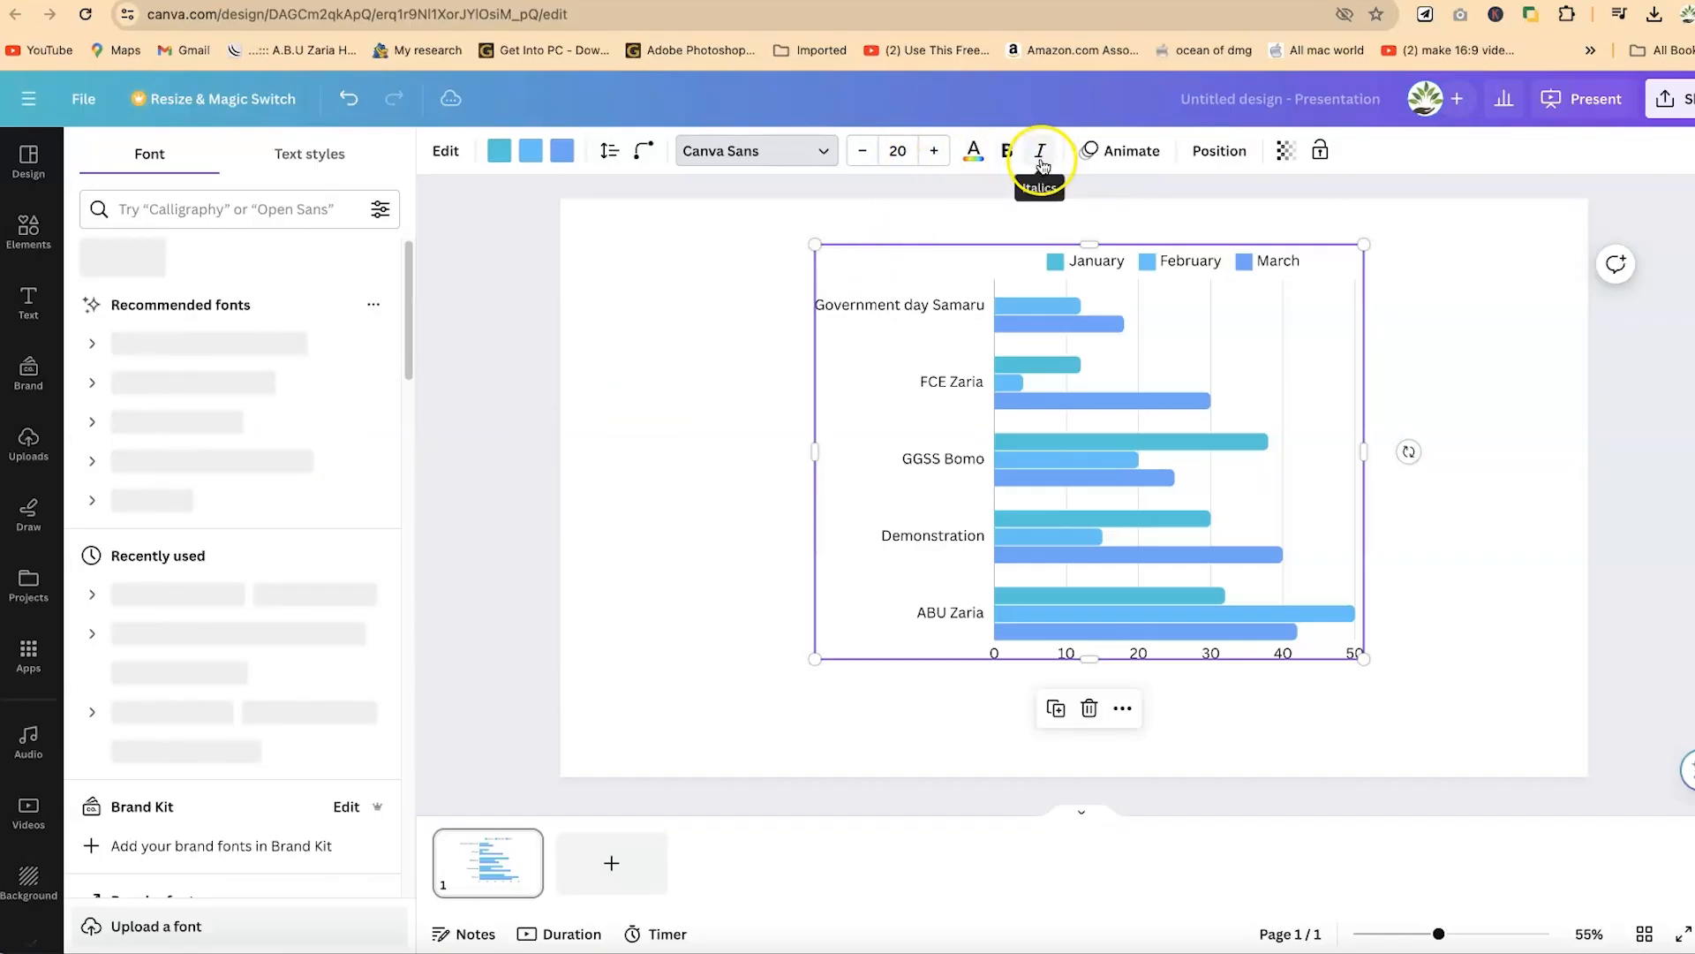
- Recolour the January bars red and the February bars purple, and move the chart slightly lower on the slide
left_click(1128, 161)
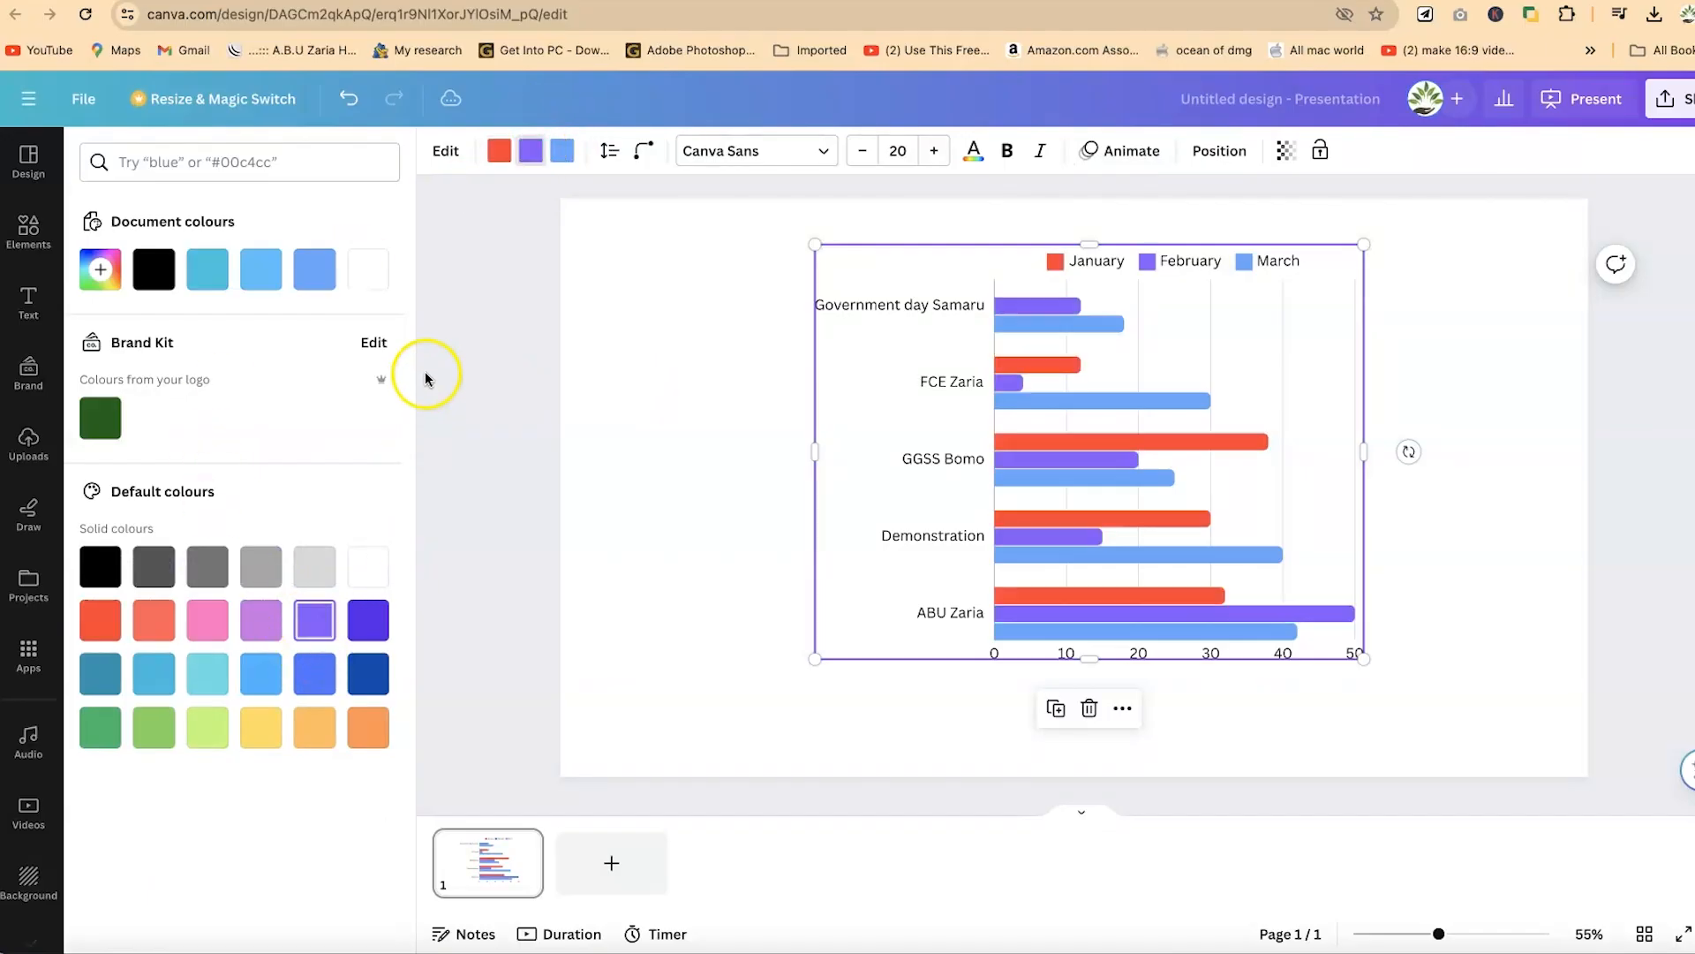
left_click(1244, 519)
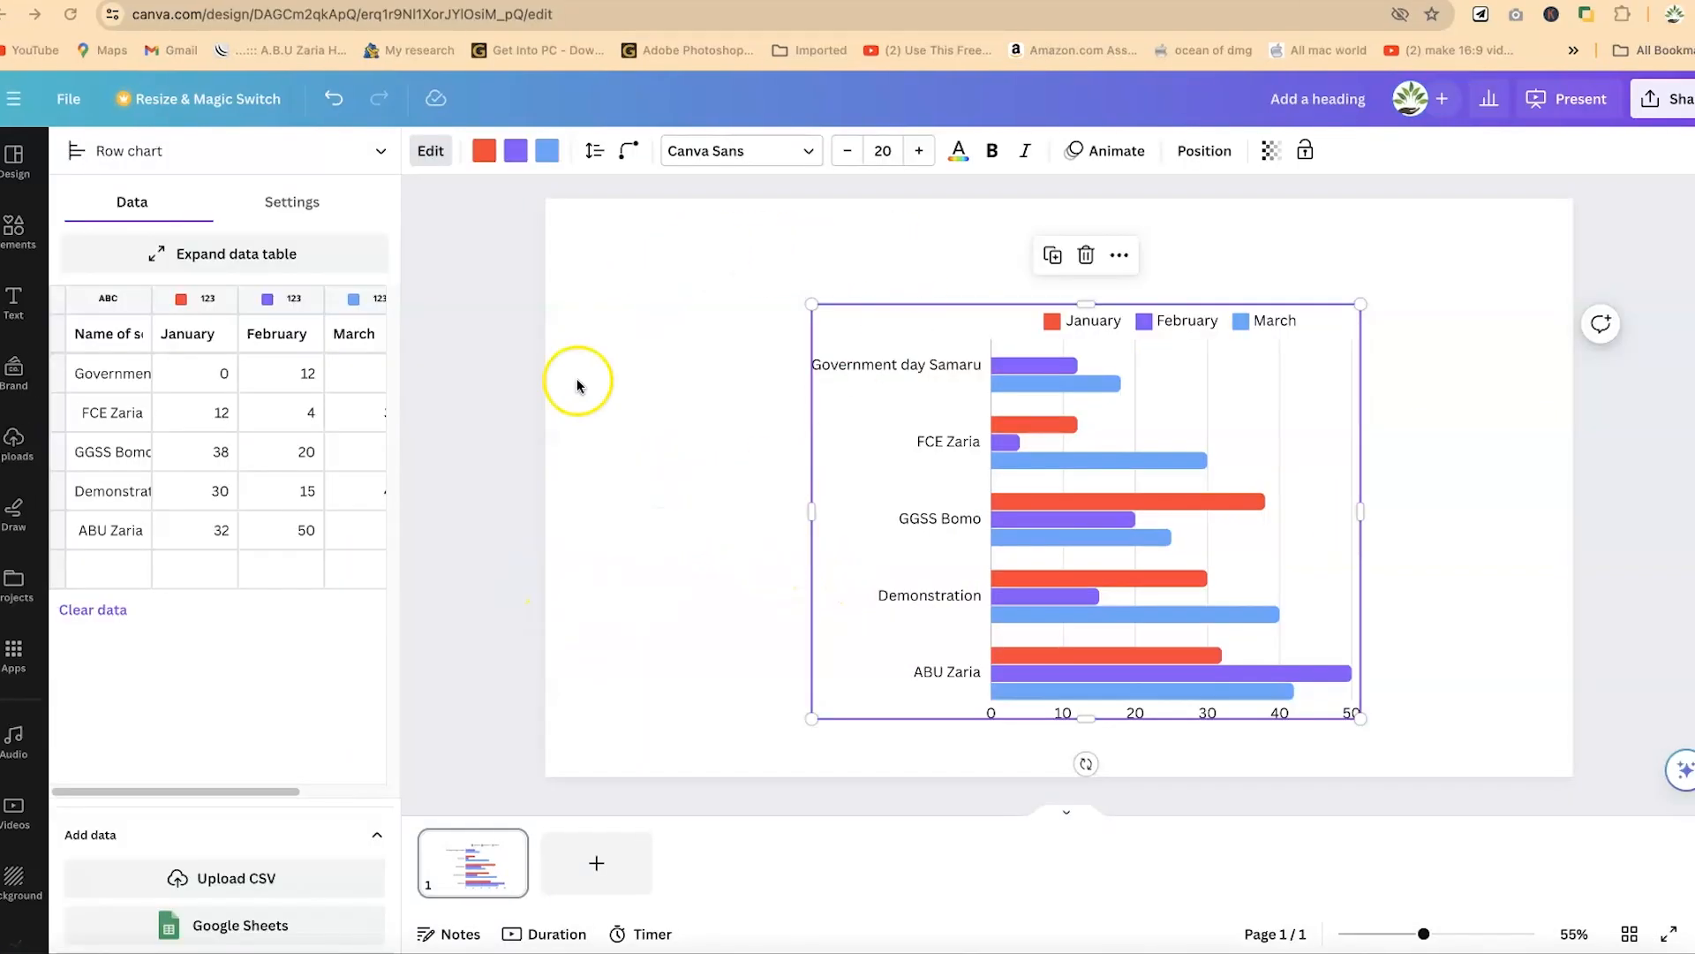
left_click_drag(1059, 437, 1074, 397)
left_click(701, 422)
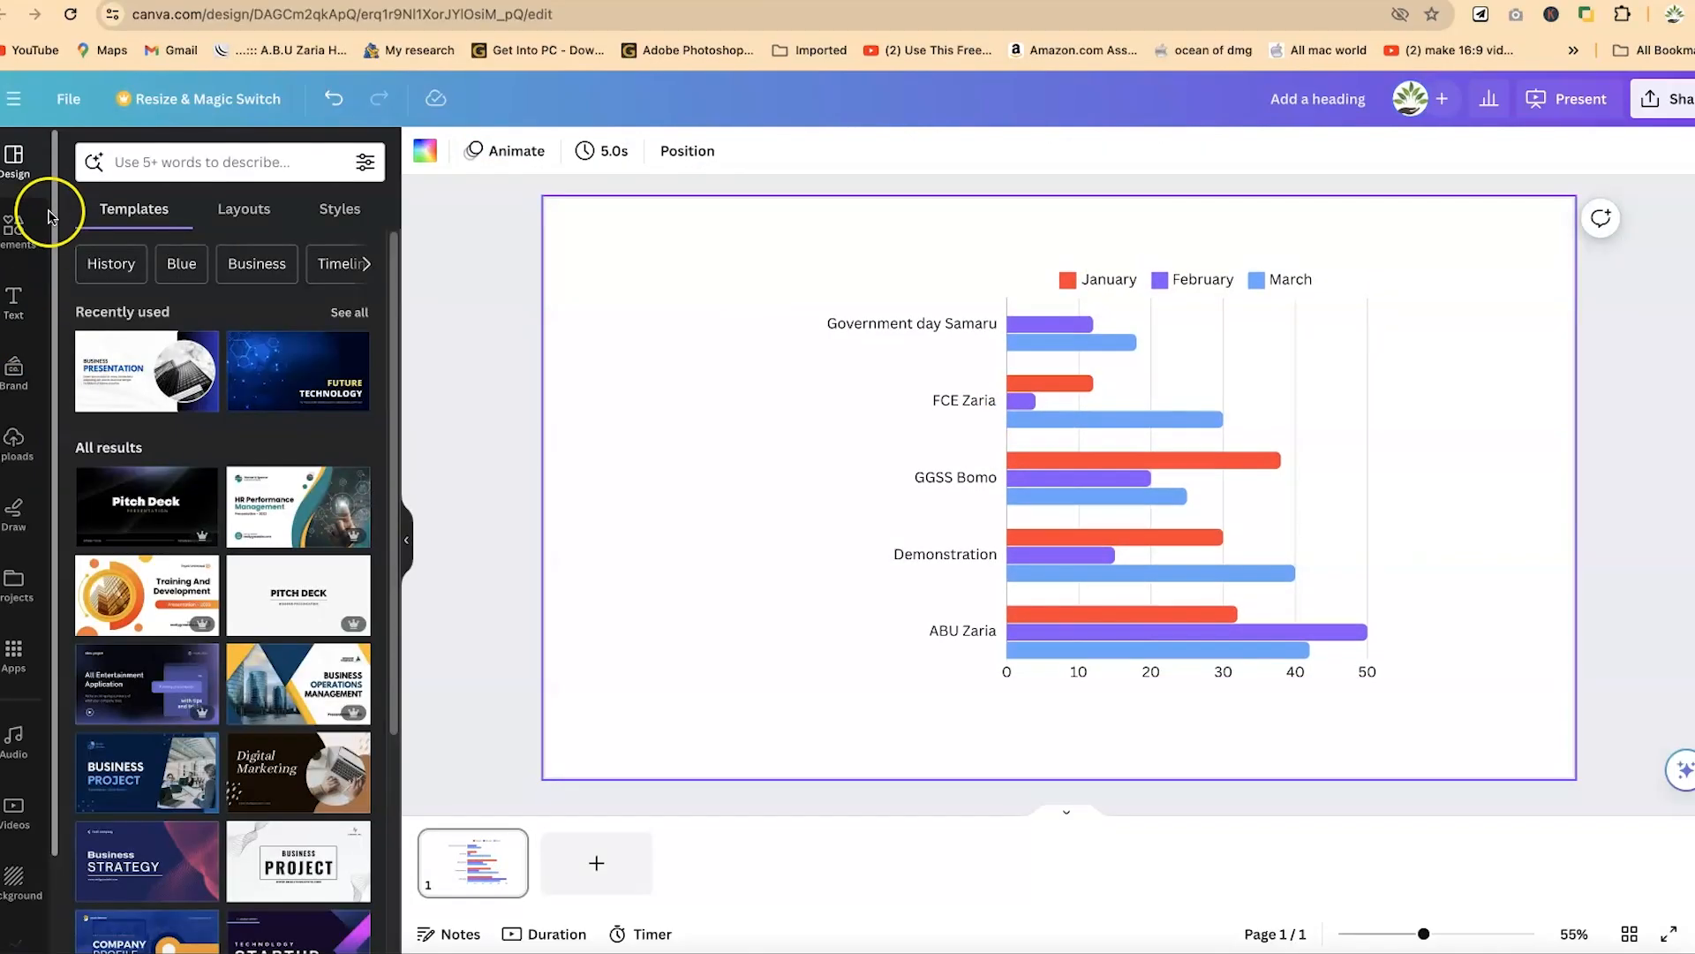
- Search the elements library for "background"
left_click(8, 227)
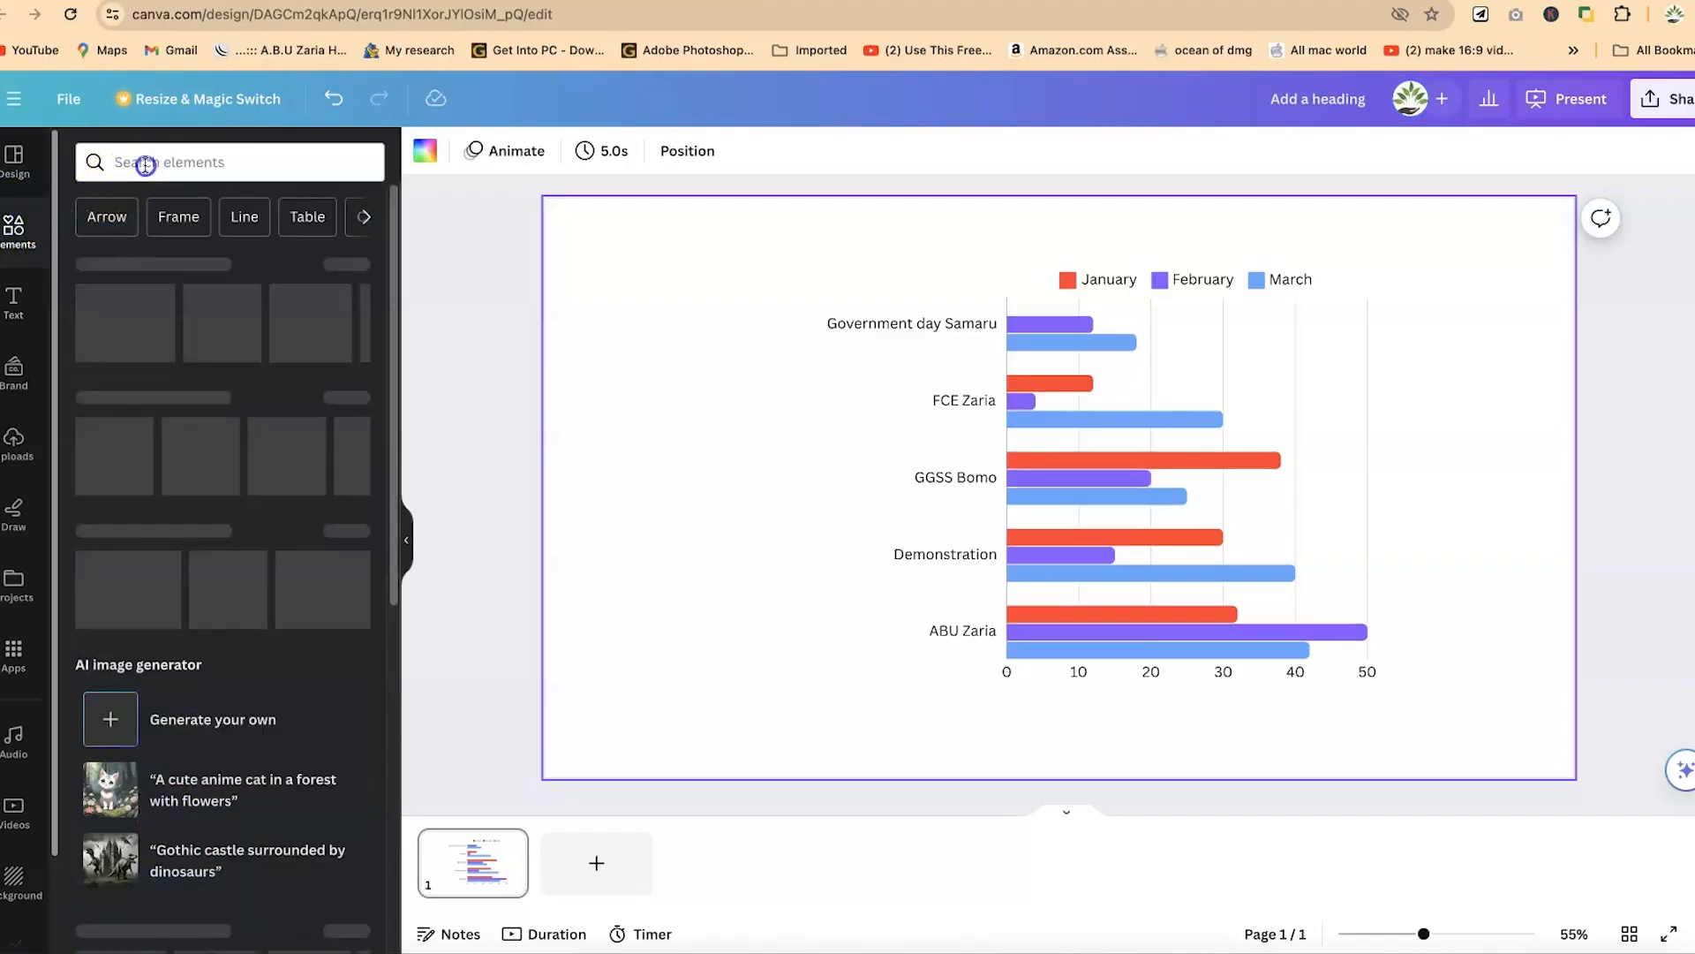
left_click(146, 163)
type("background")
left_click(219, 182)
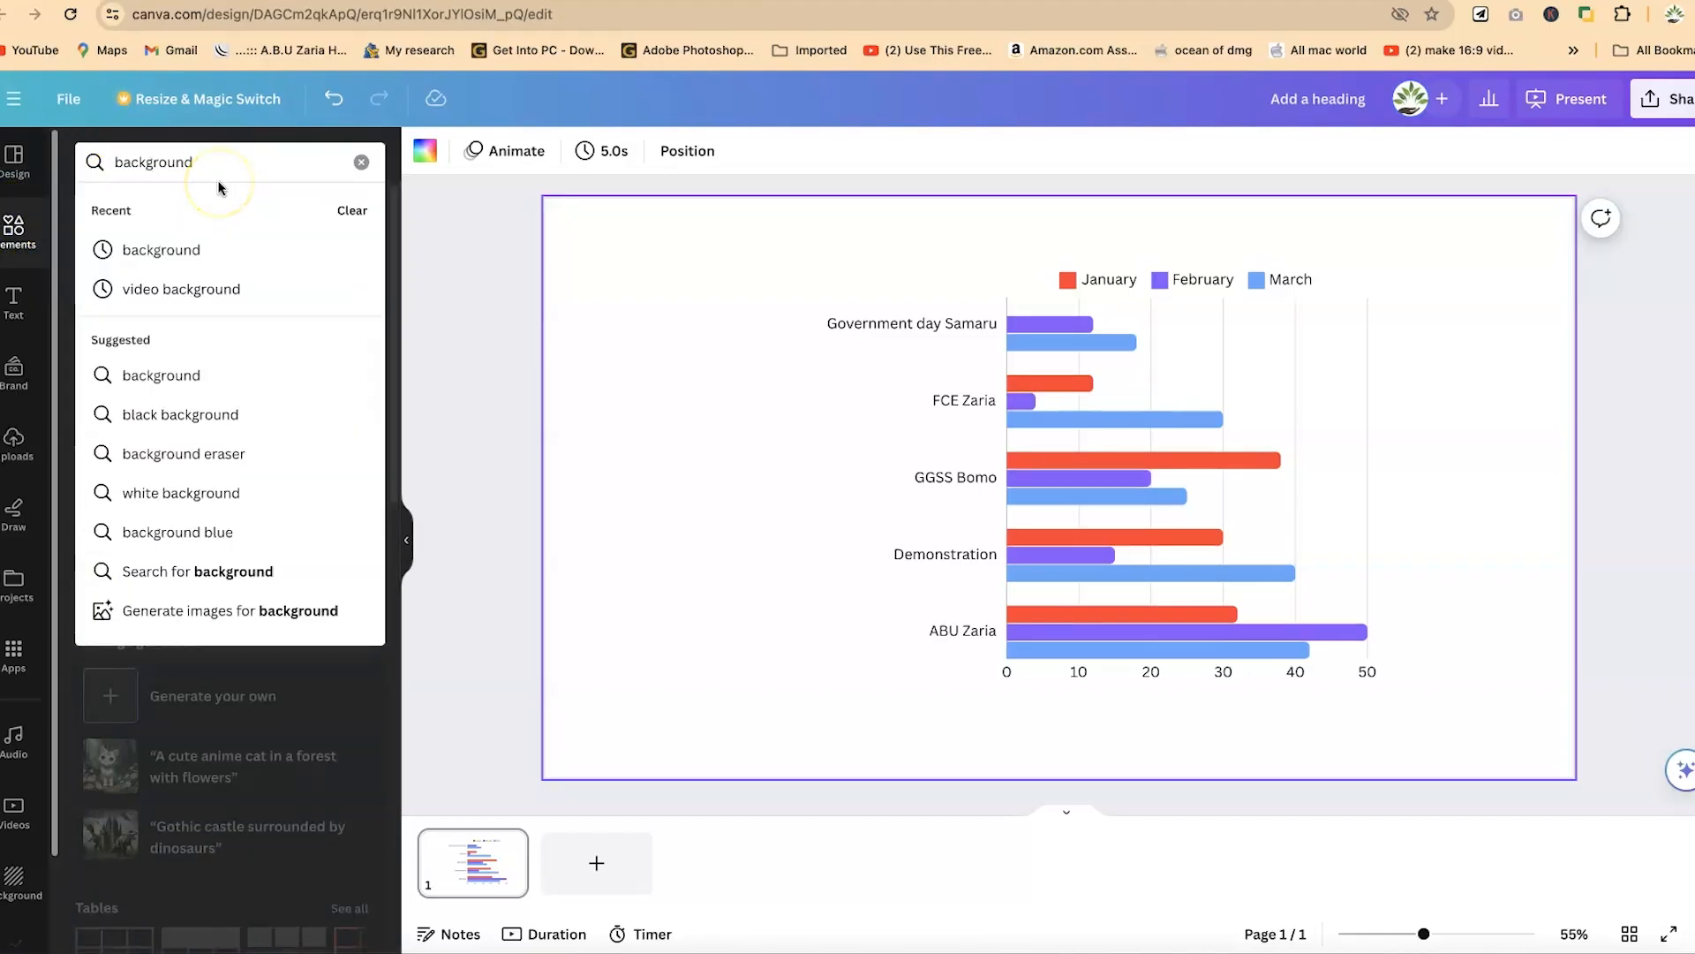
key("Return")
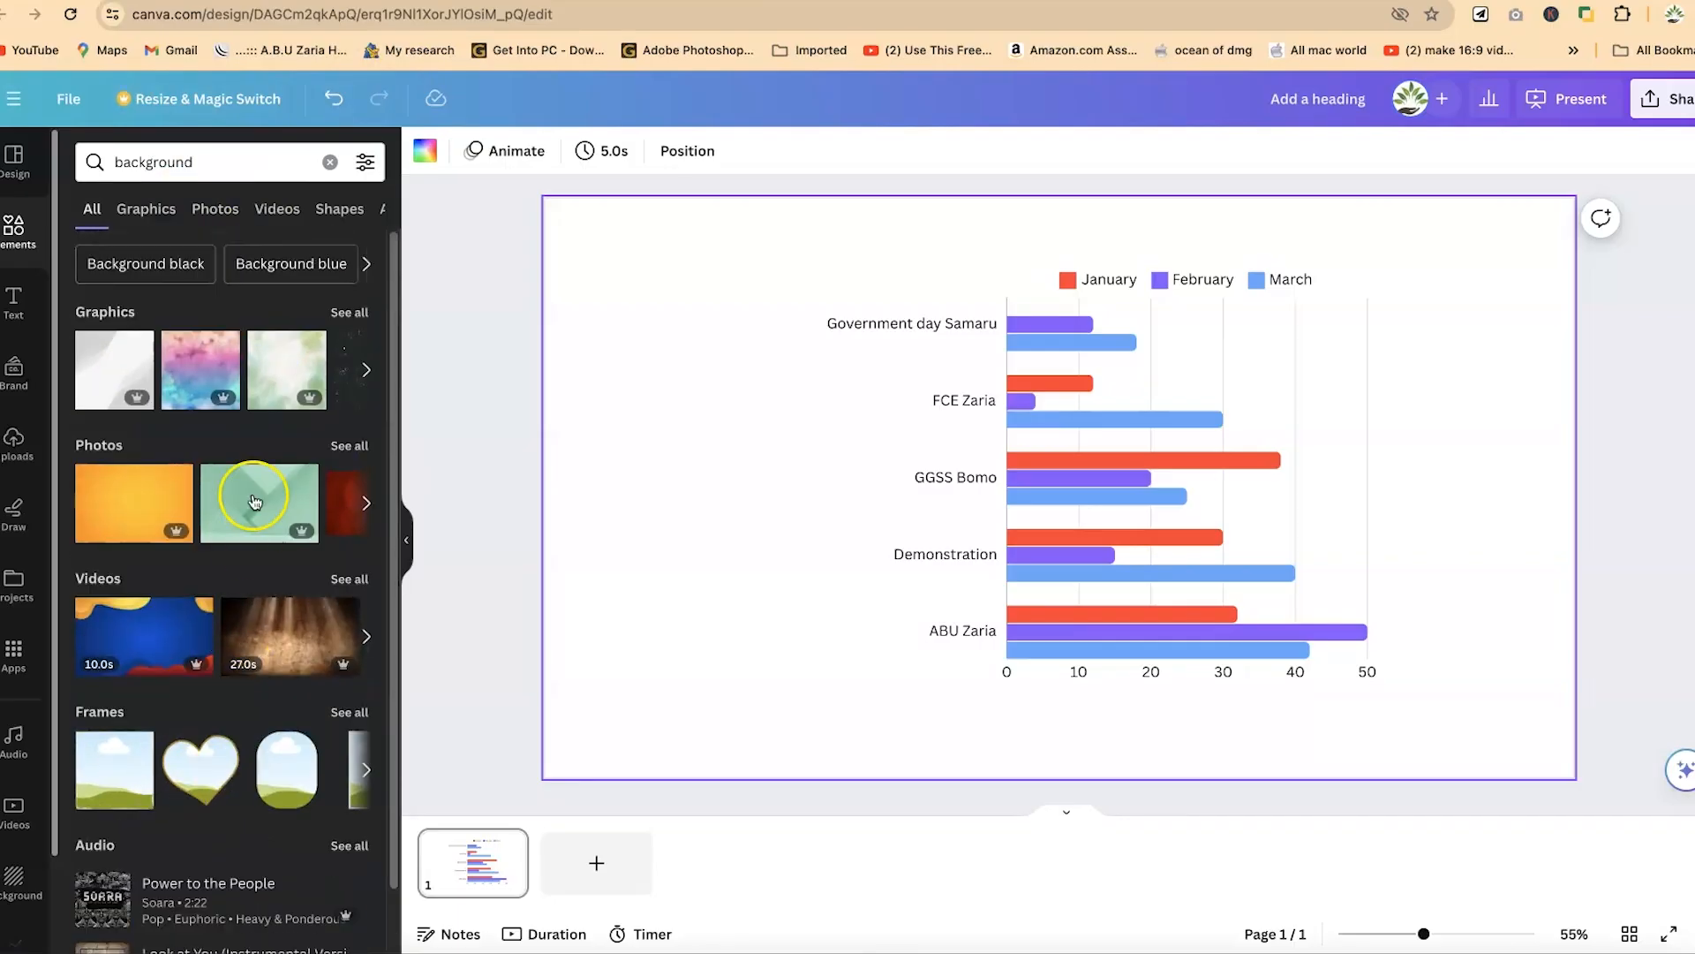
- Insert the grey and white wavy graphic from the results and set it as the slide's background
left_click(110, 365)
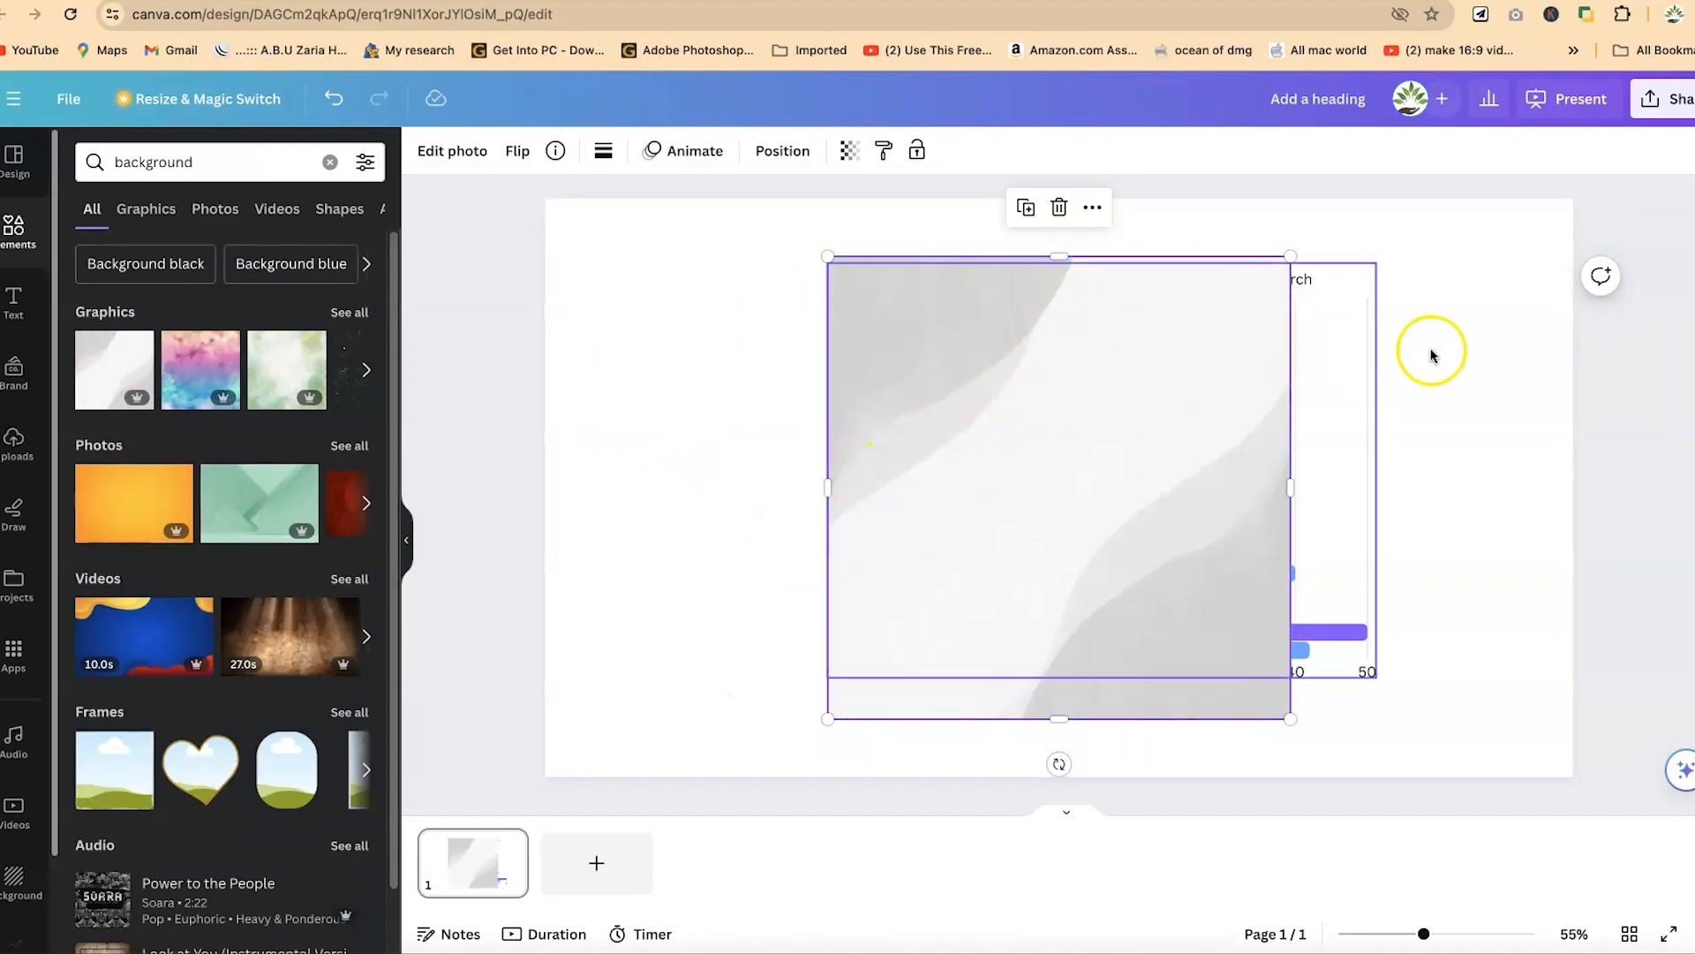
right_click(923, 389)
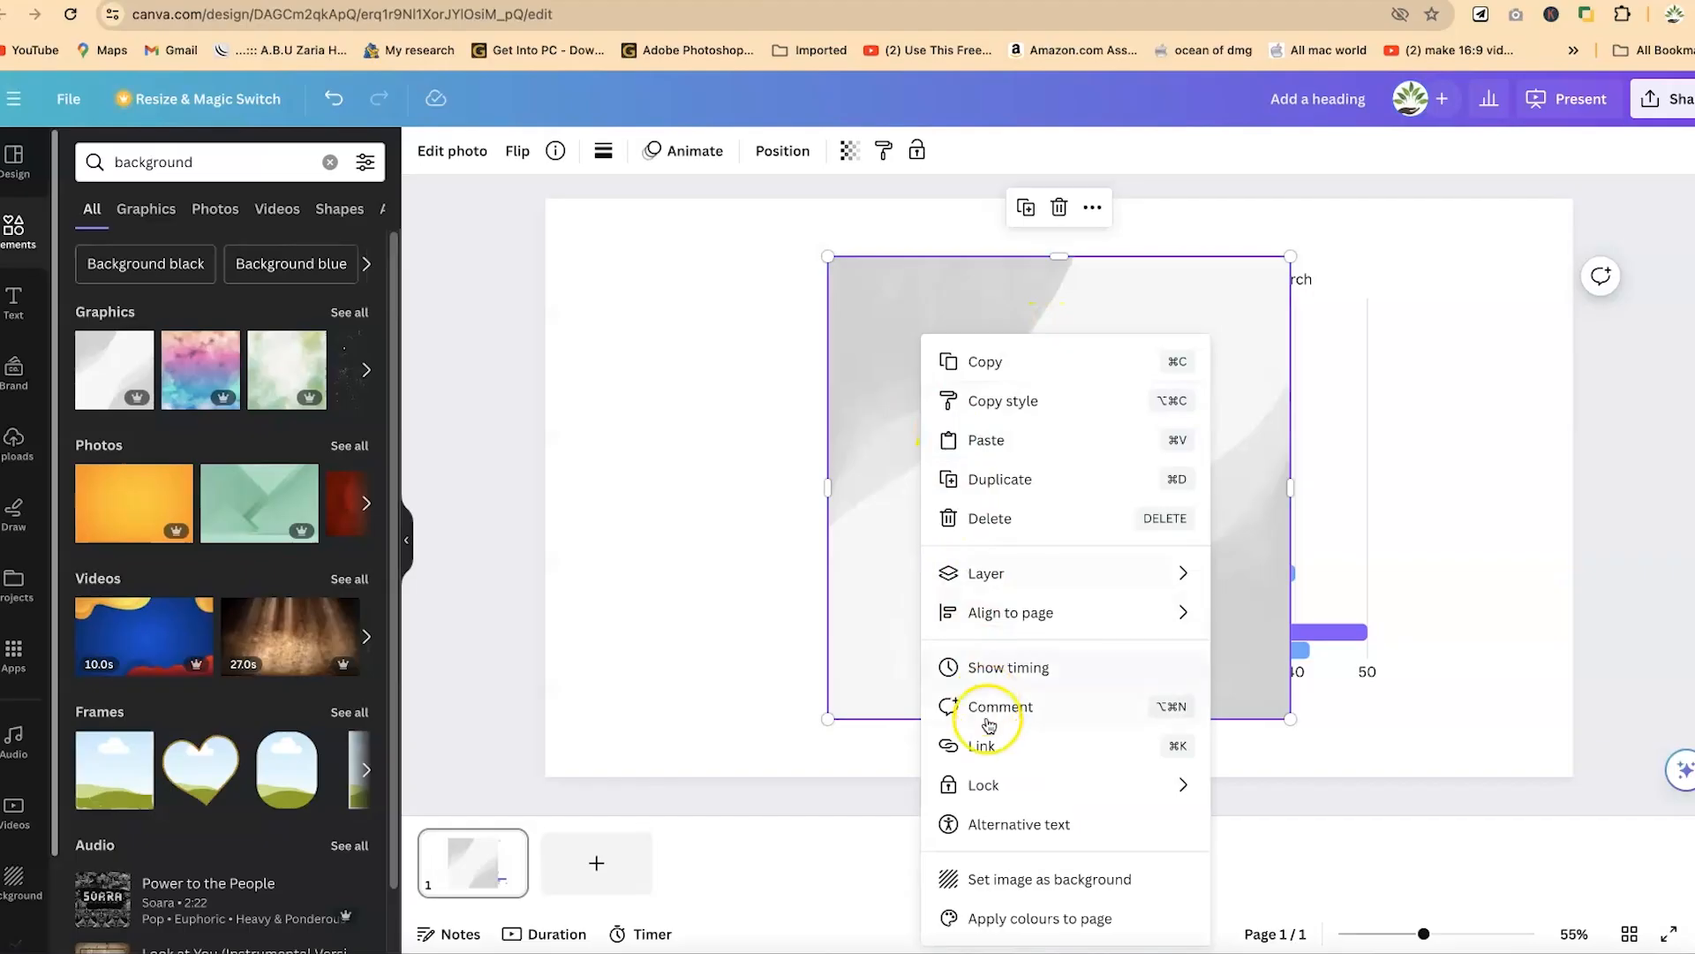
left_click(1051, 886)
left_click(1041, 675)
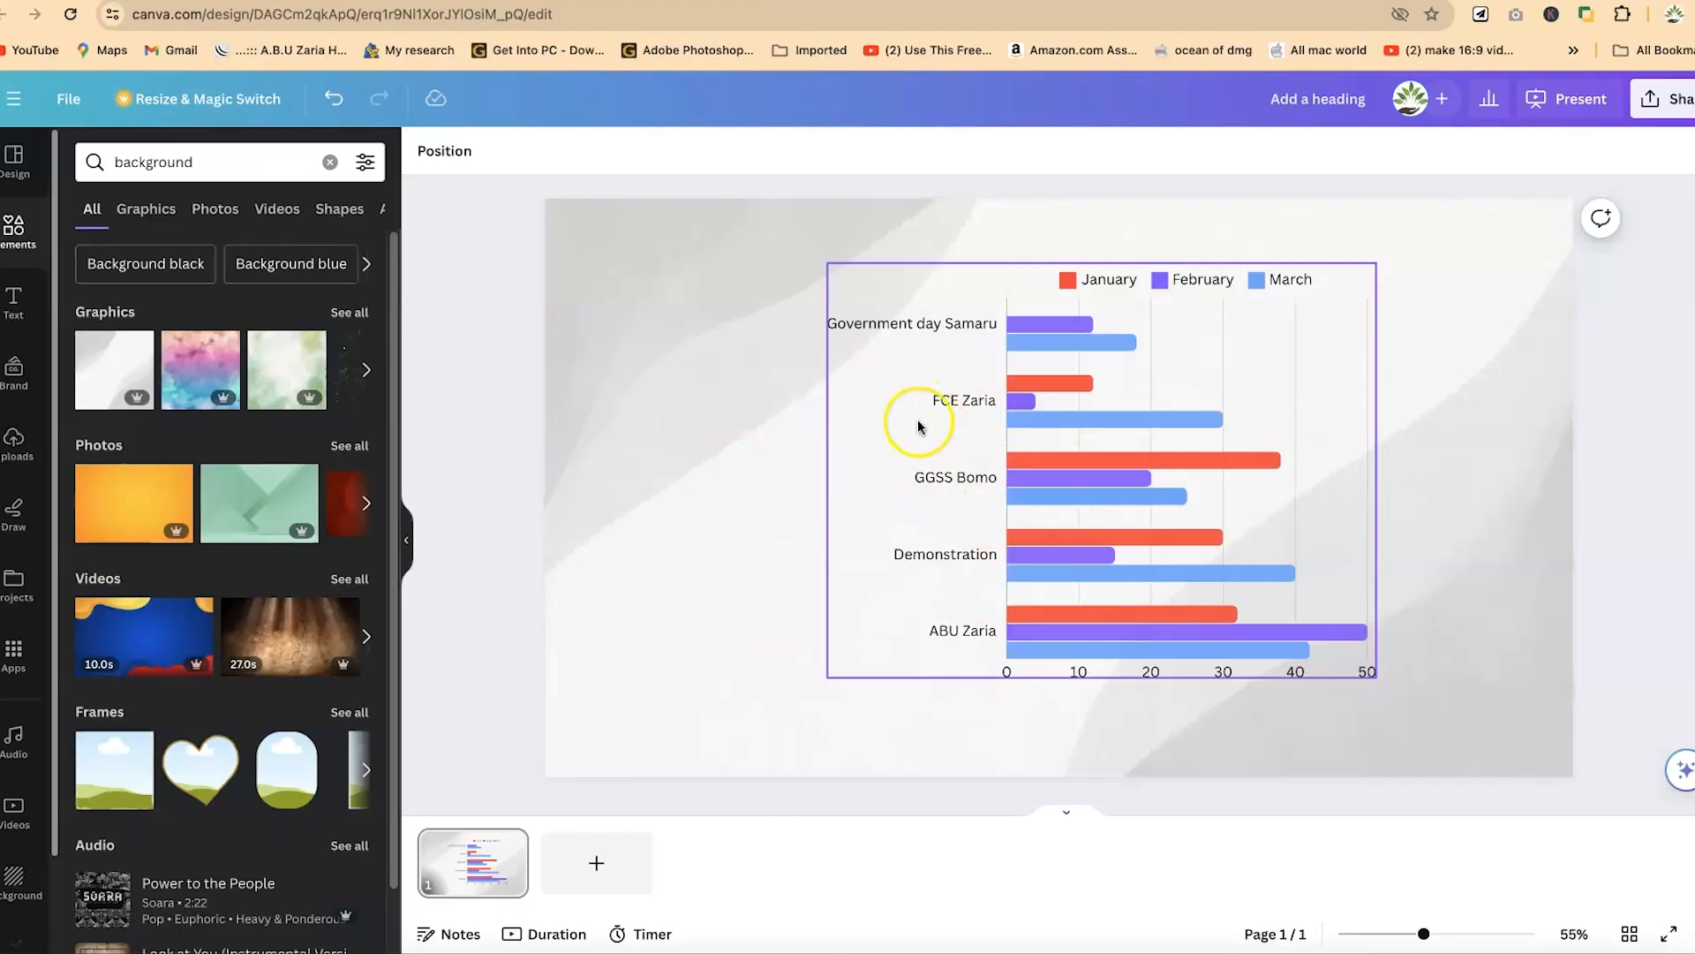
- Nudge the row chart slightly left and down over the new background, leaving it selected
mouse_move(909, 468)
left_mouse_down()
mouse_move(866, 495)
mouse_move(901, 478)
left_mouse_up()
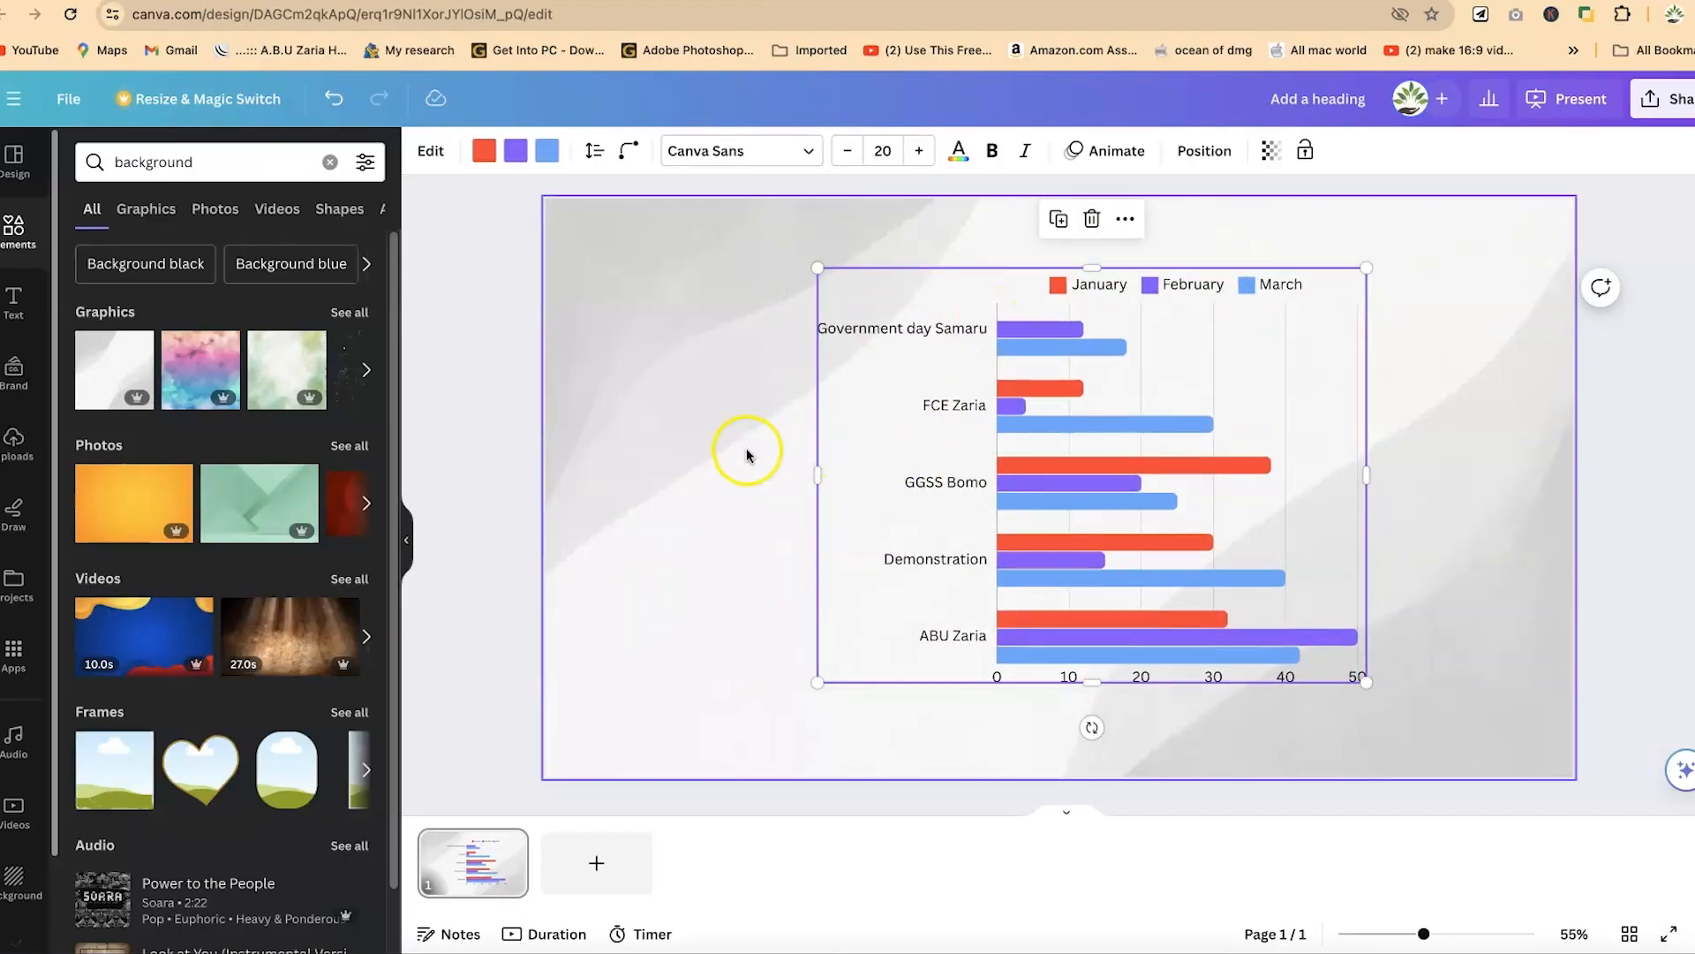
left_click(914, 378)
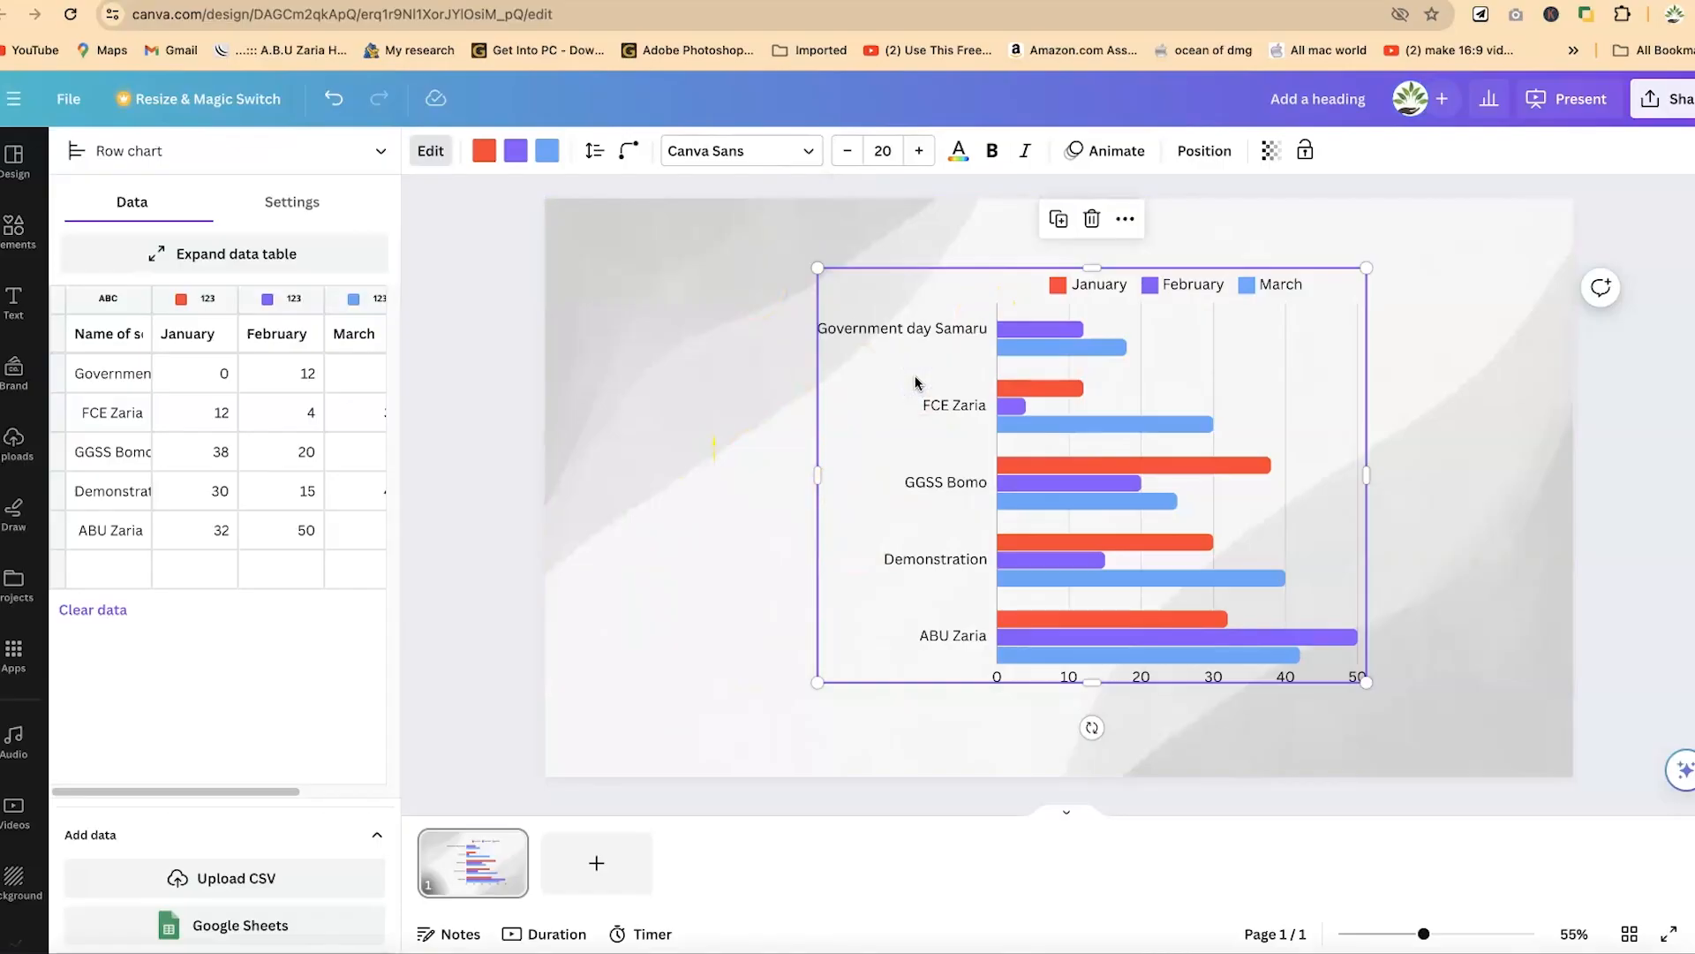
left_click(680, 379)
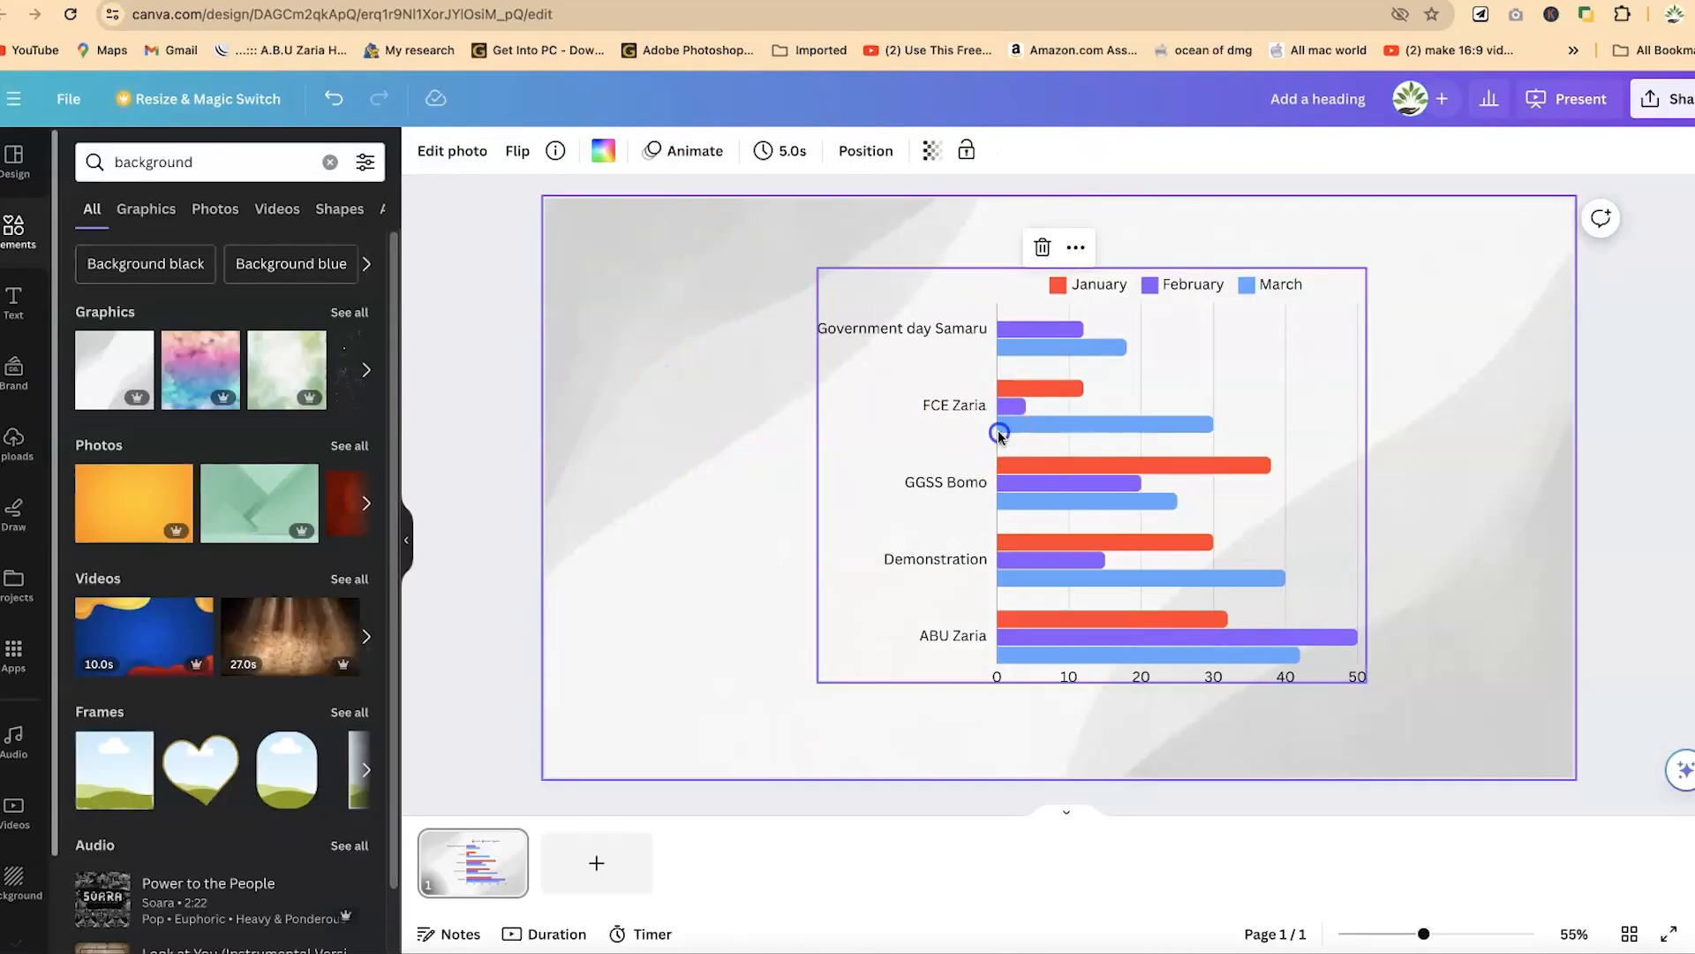
left_click(1000, 432)
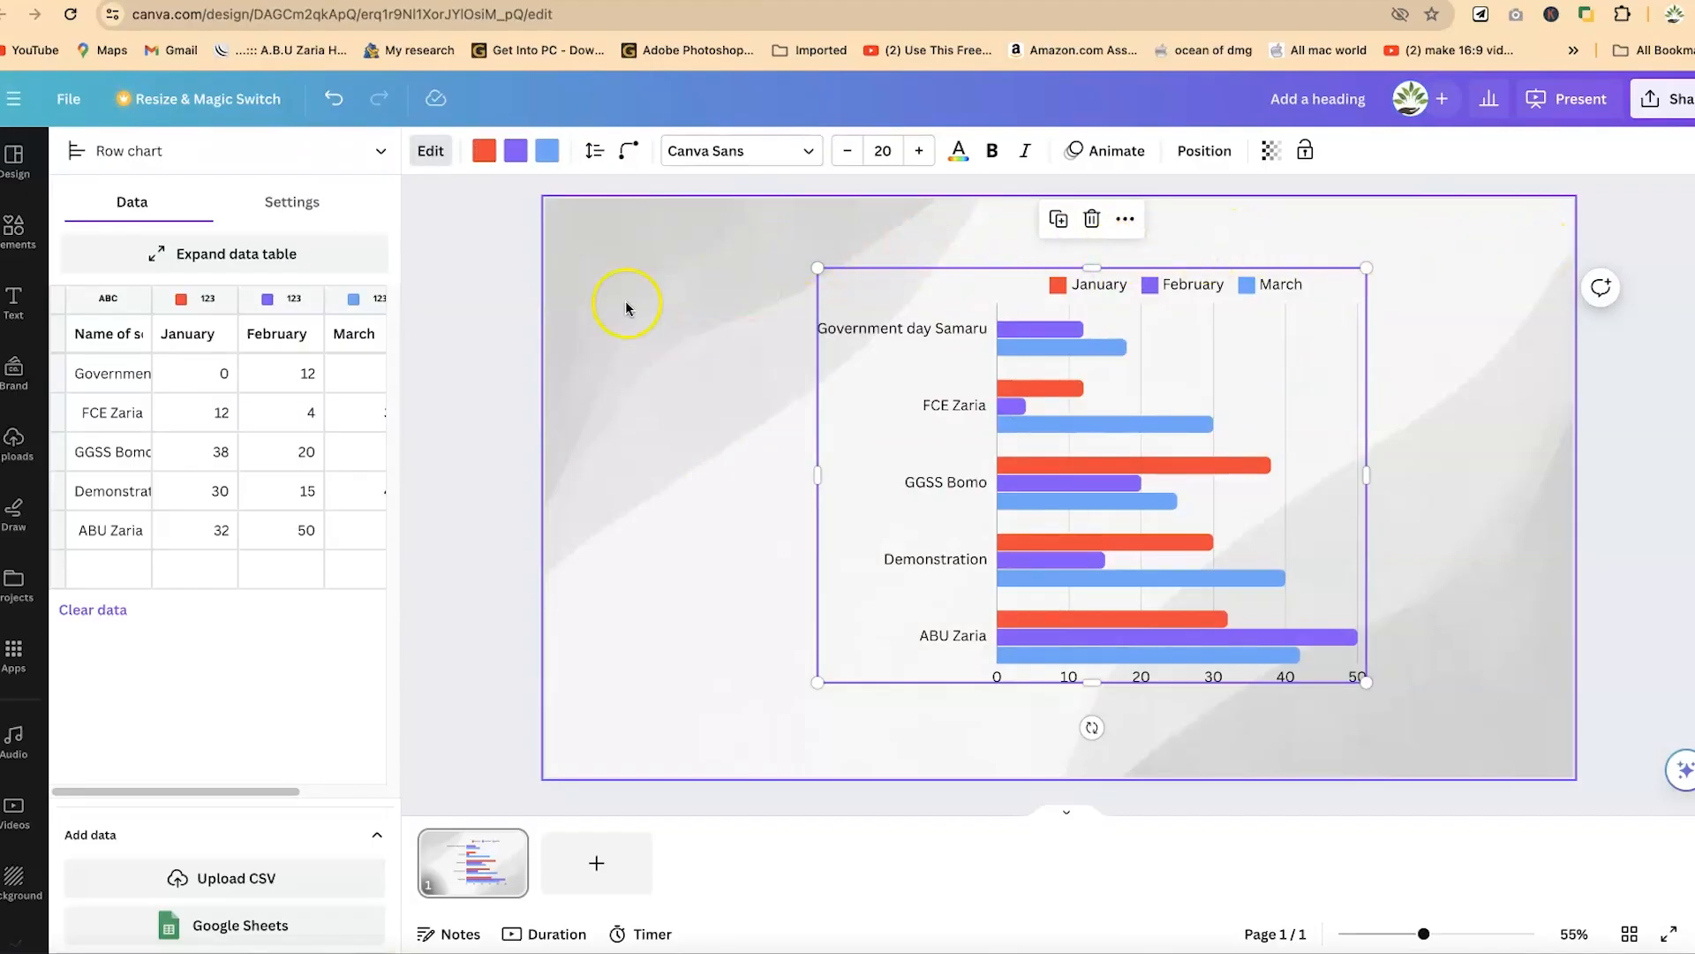
- Add a heading text box in the default heading style to the chart slide
left_click(13, 301)
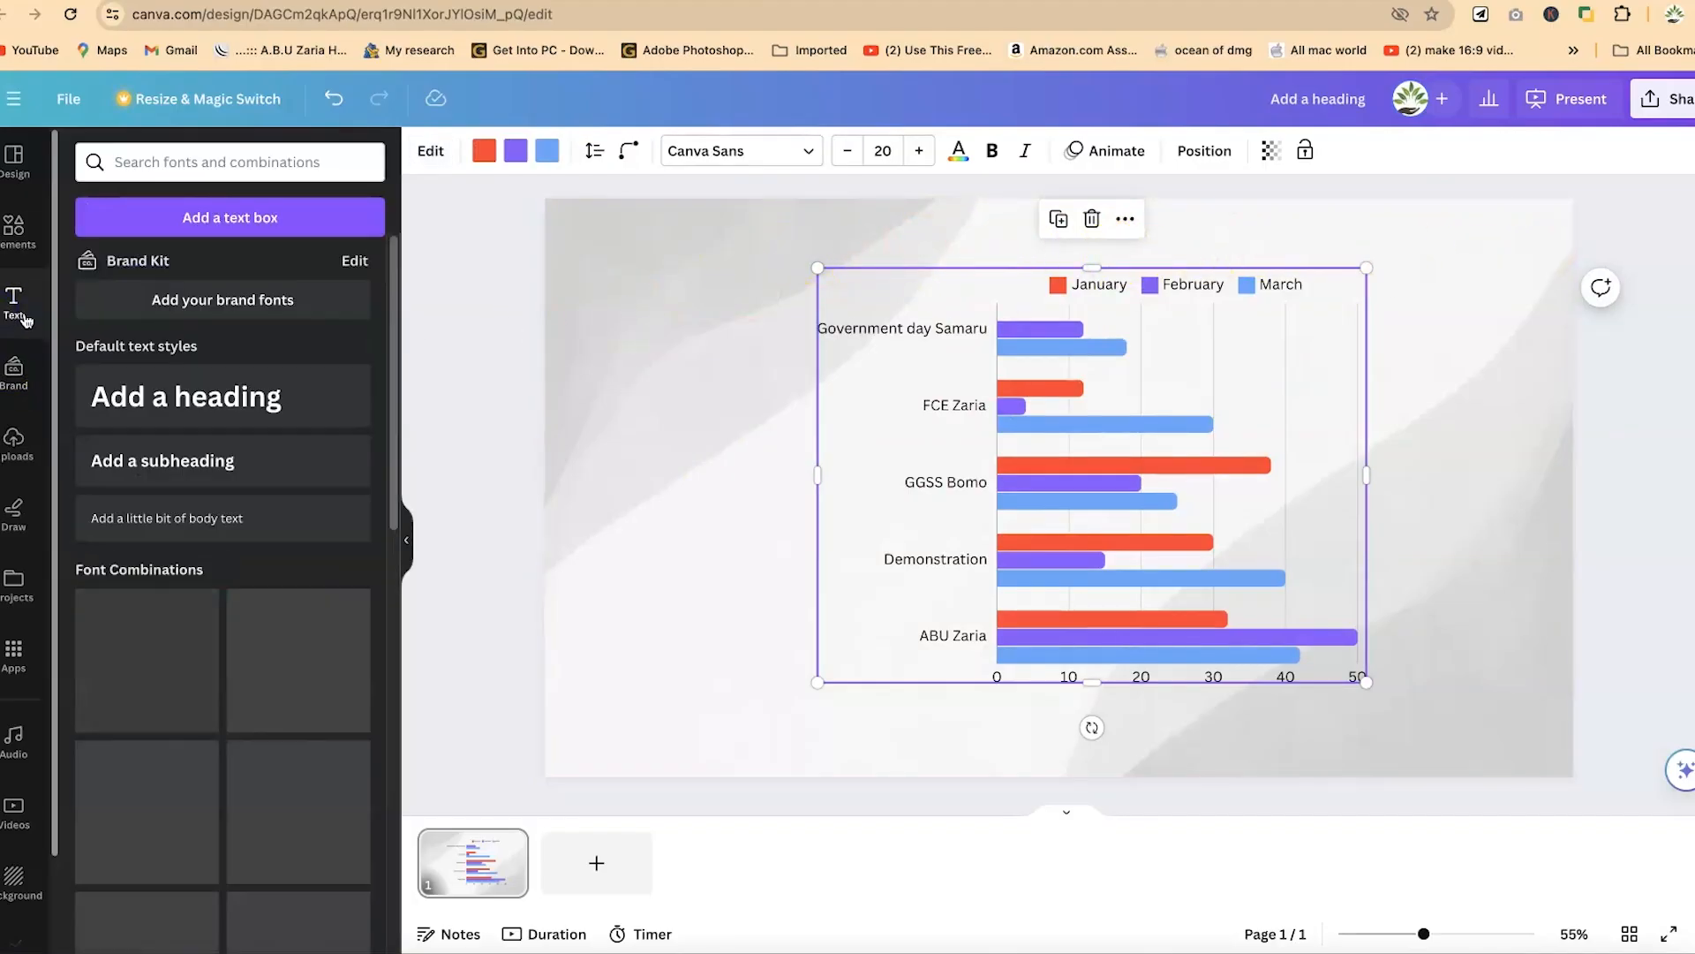
scroll(256, 702, "down", 5)
scroll(256, 711, "up", 5)
scroll(256, 680, "down", 2)
scroll(198, 432, "up", 2)
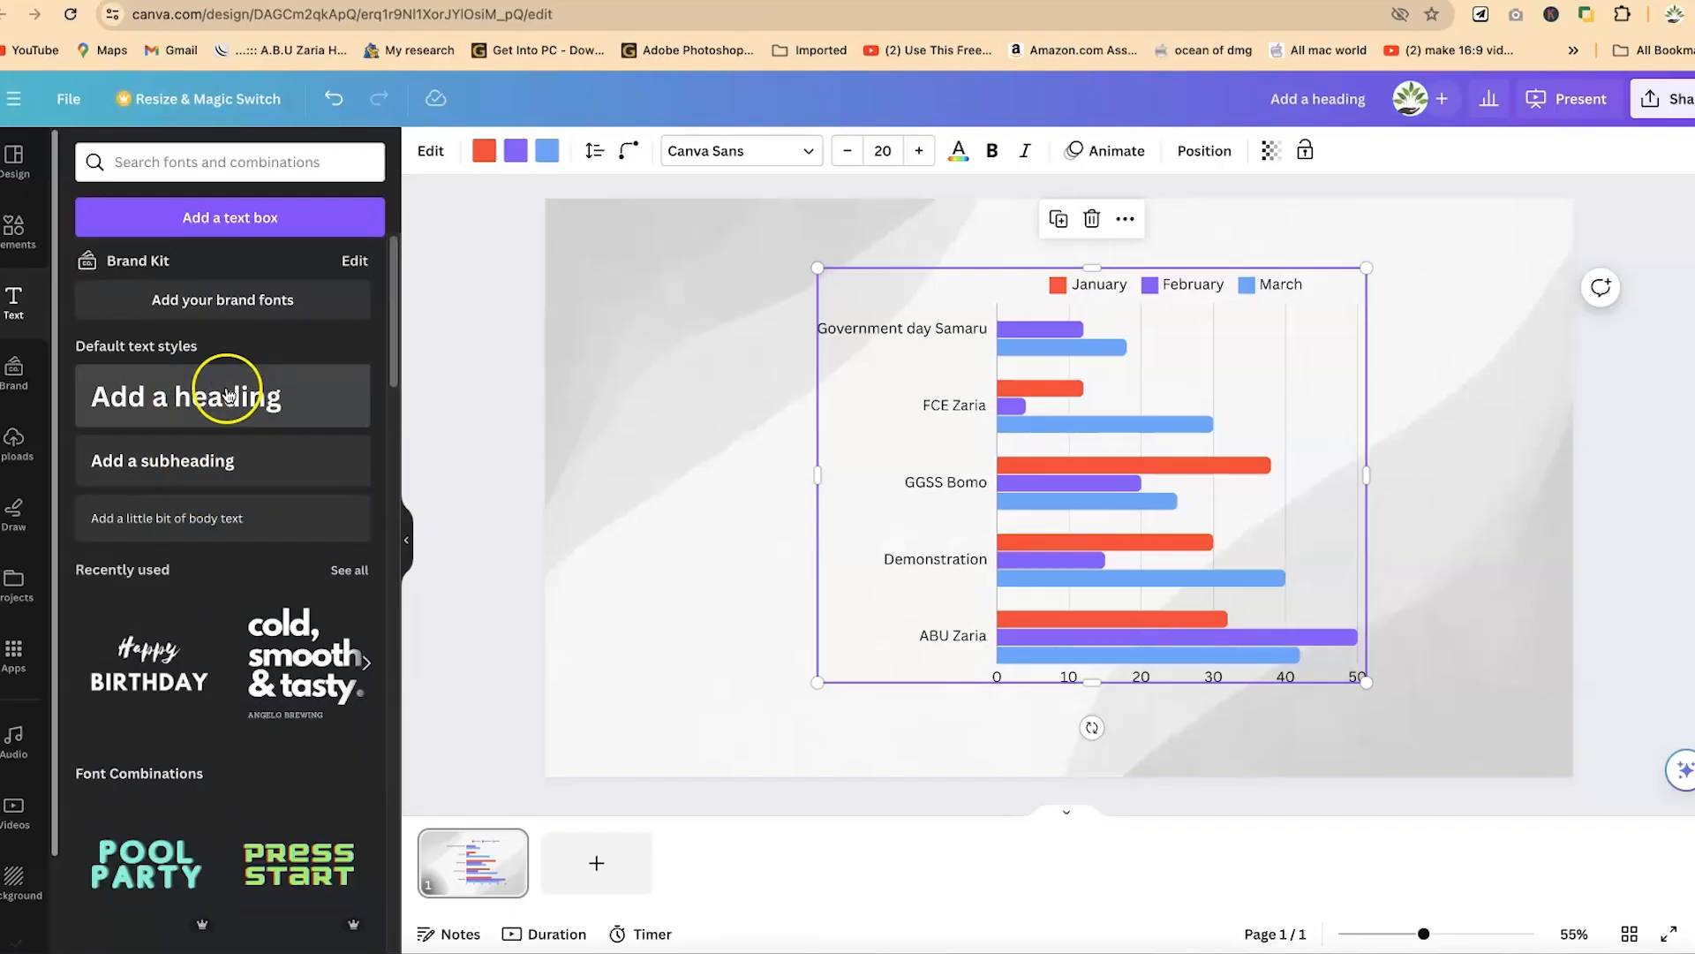
left_click(157, 411)
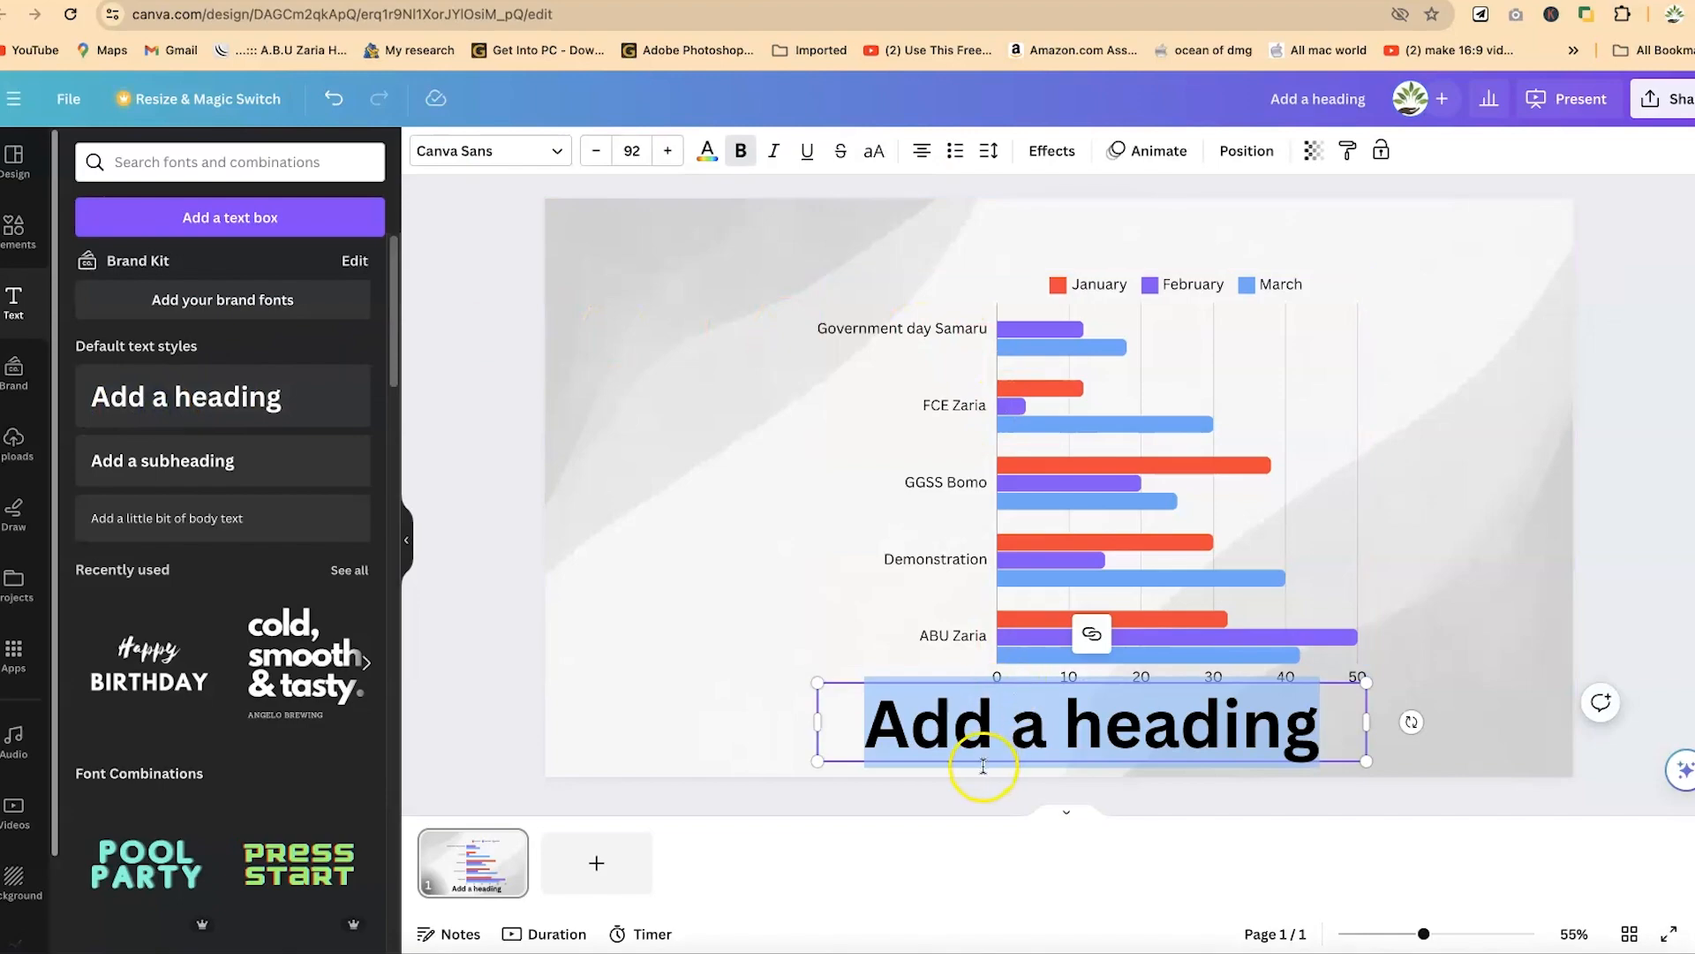
- Move the heading text box up to the slide's upper edge, above the row chart
left_click(621, 648)
left_click(1003, 746)
left_click_drag(1006, 743, 972, 240)
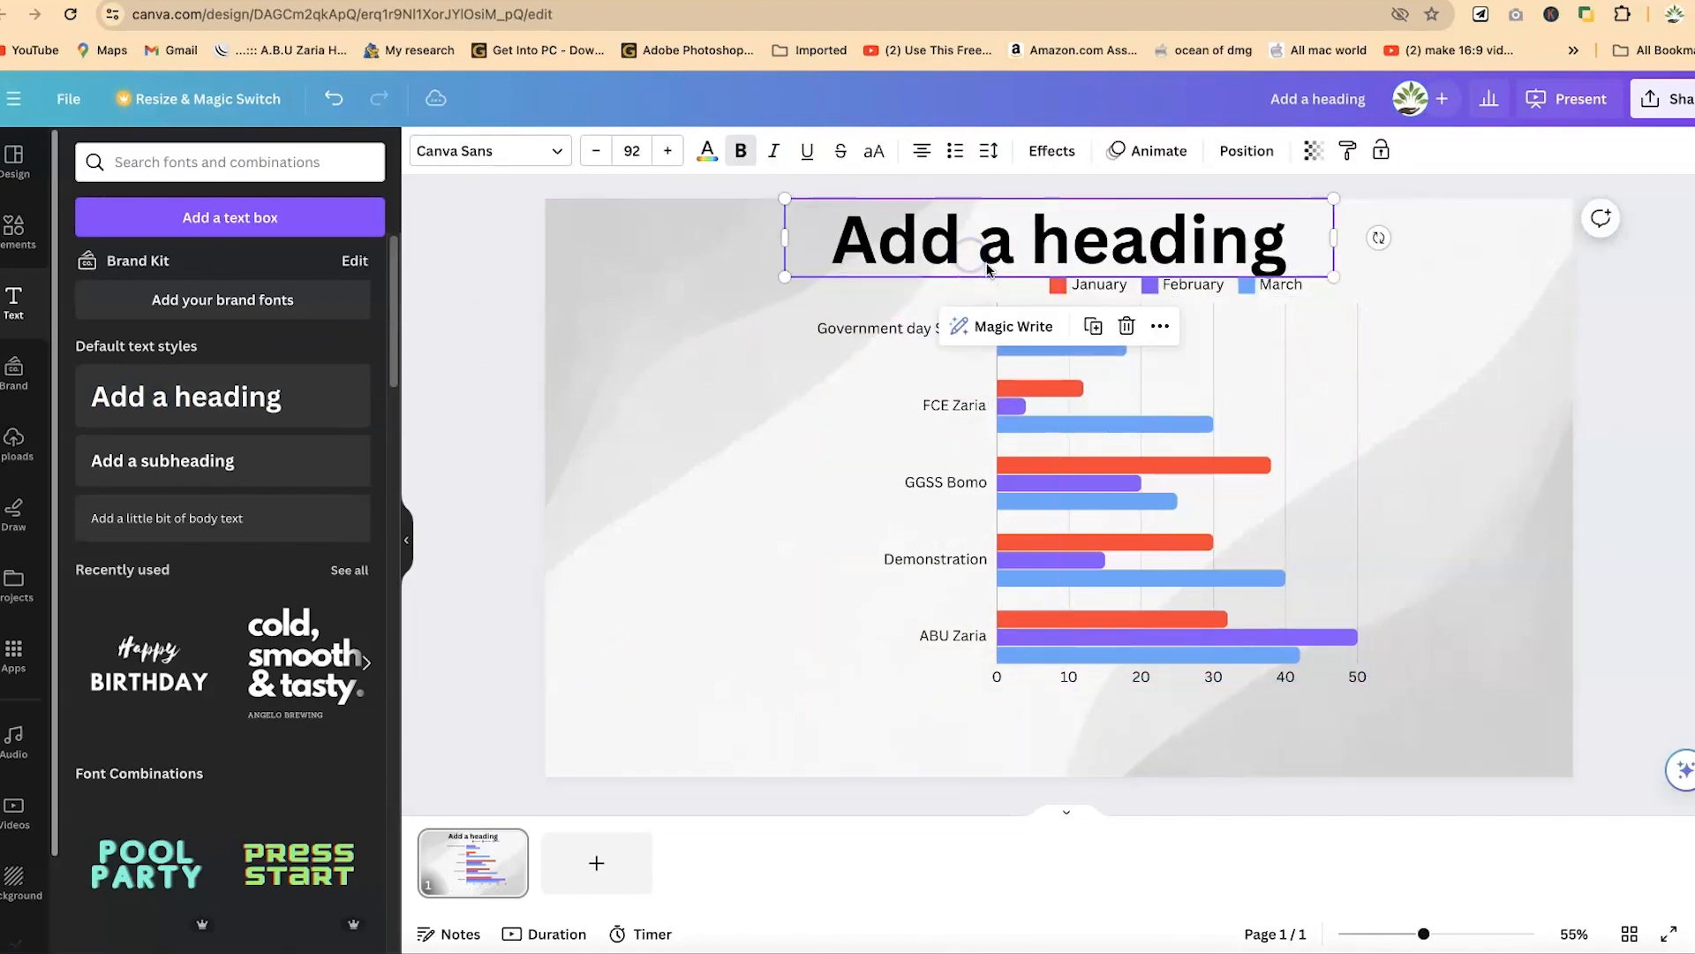
- Replace the placeholder heading text with "Schools enrollments in zaria"
left_click(994, 223)
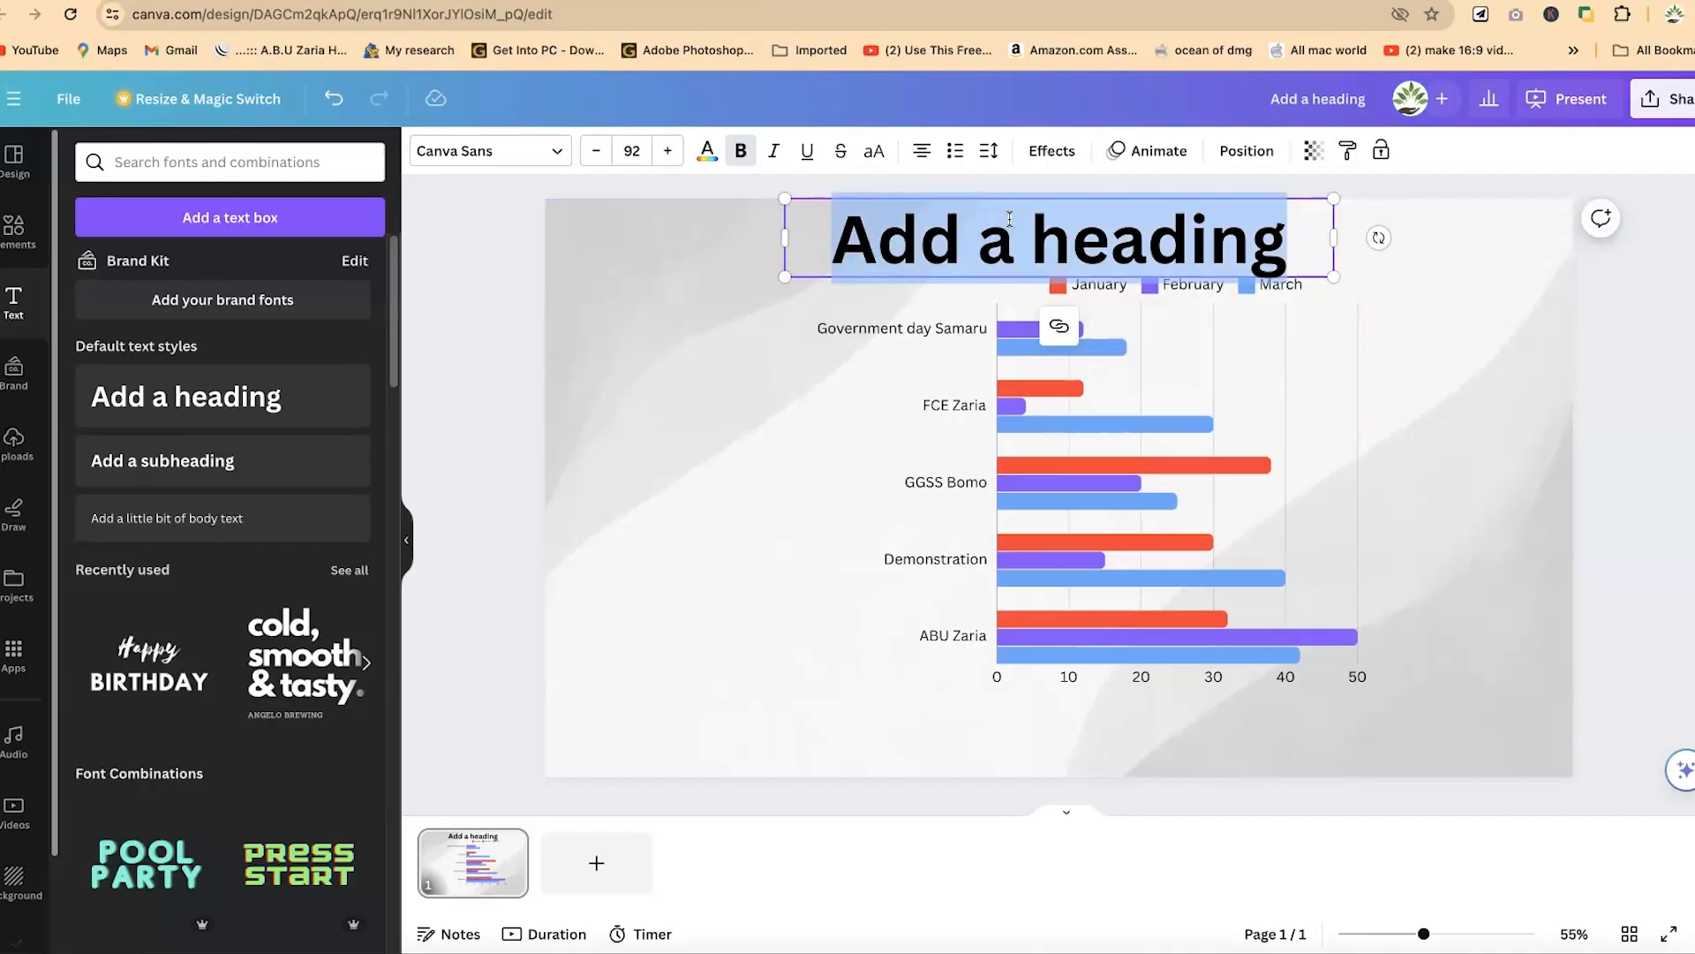
type("School")
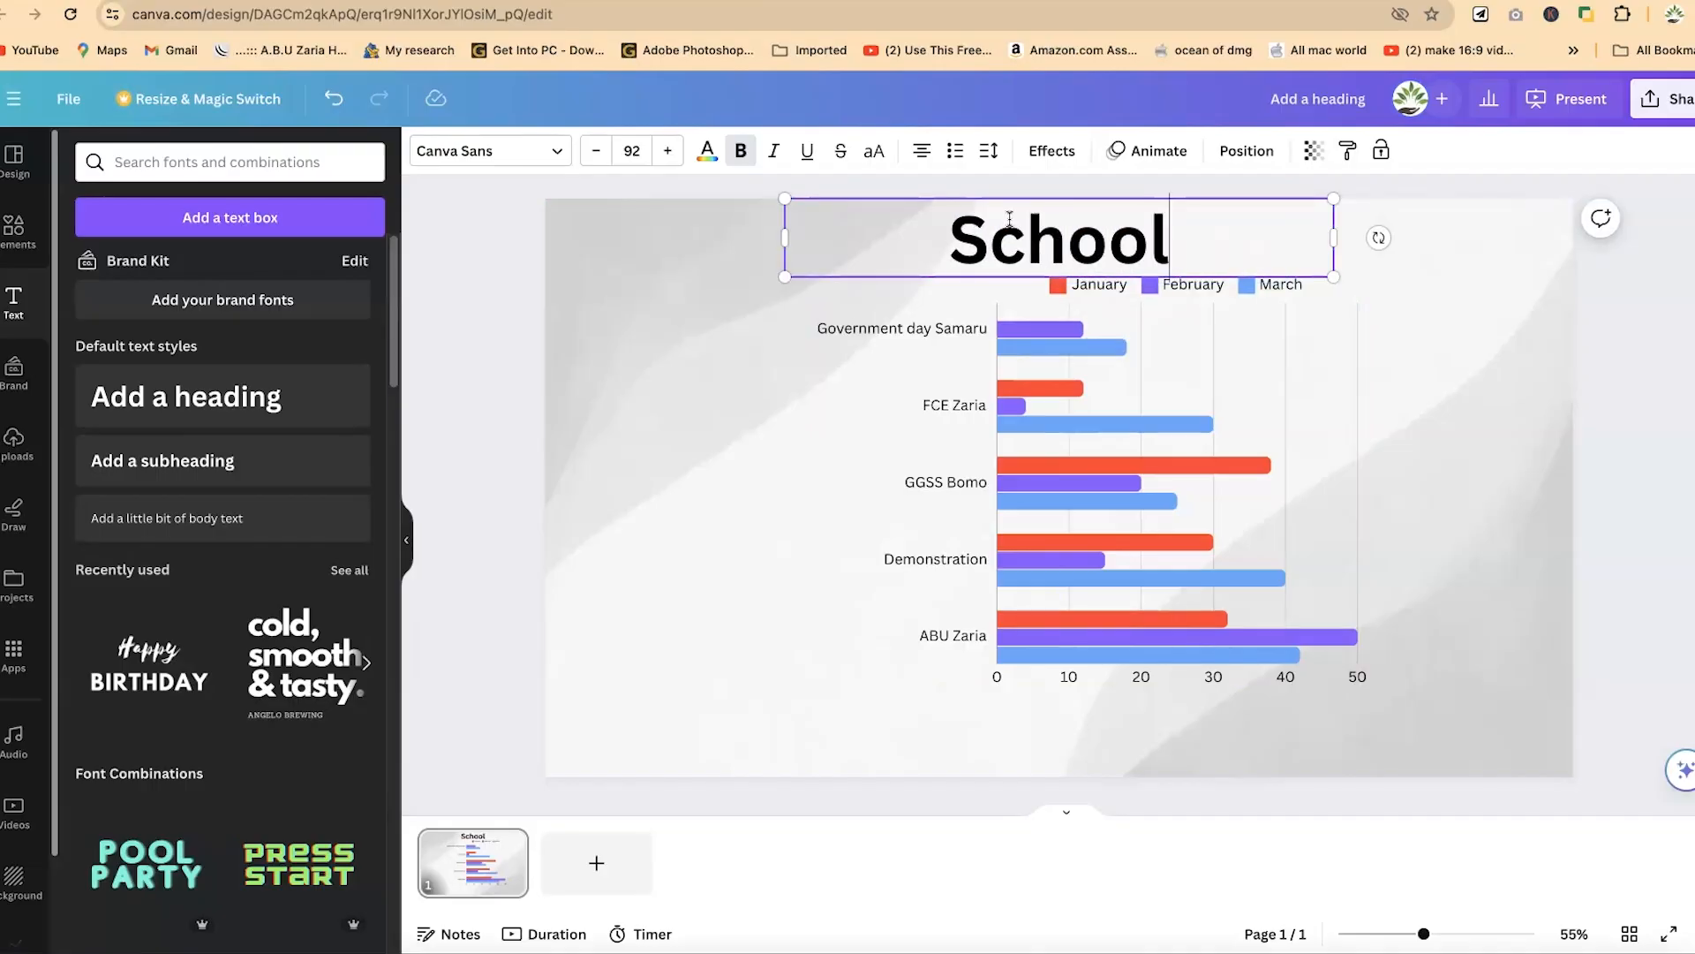
type("s enrollm")
key("BackSpace")
type("llment")
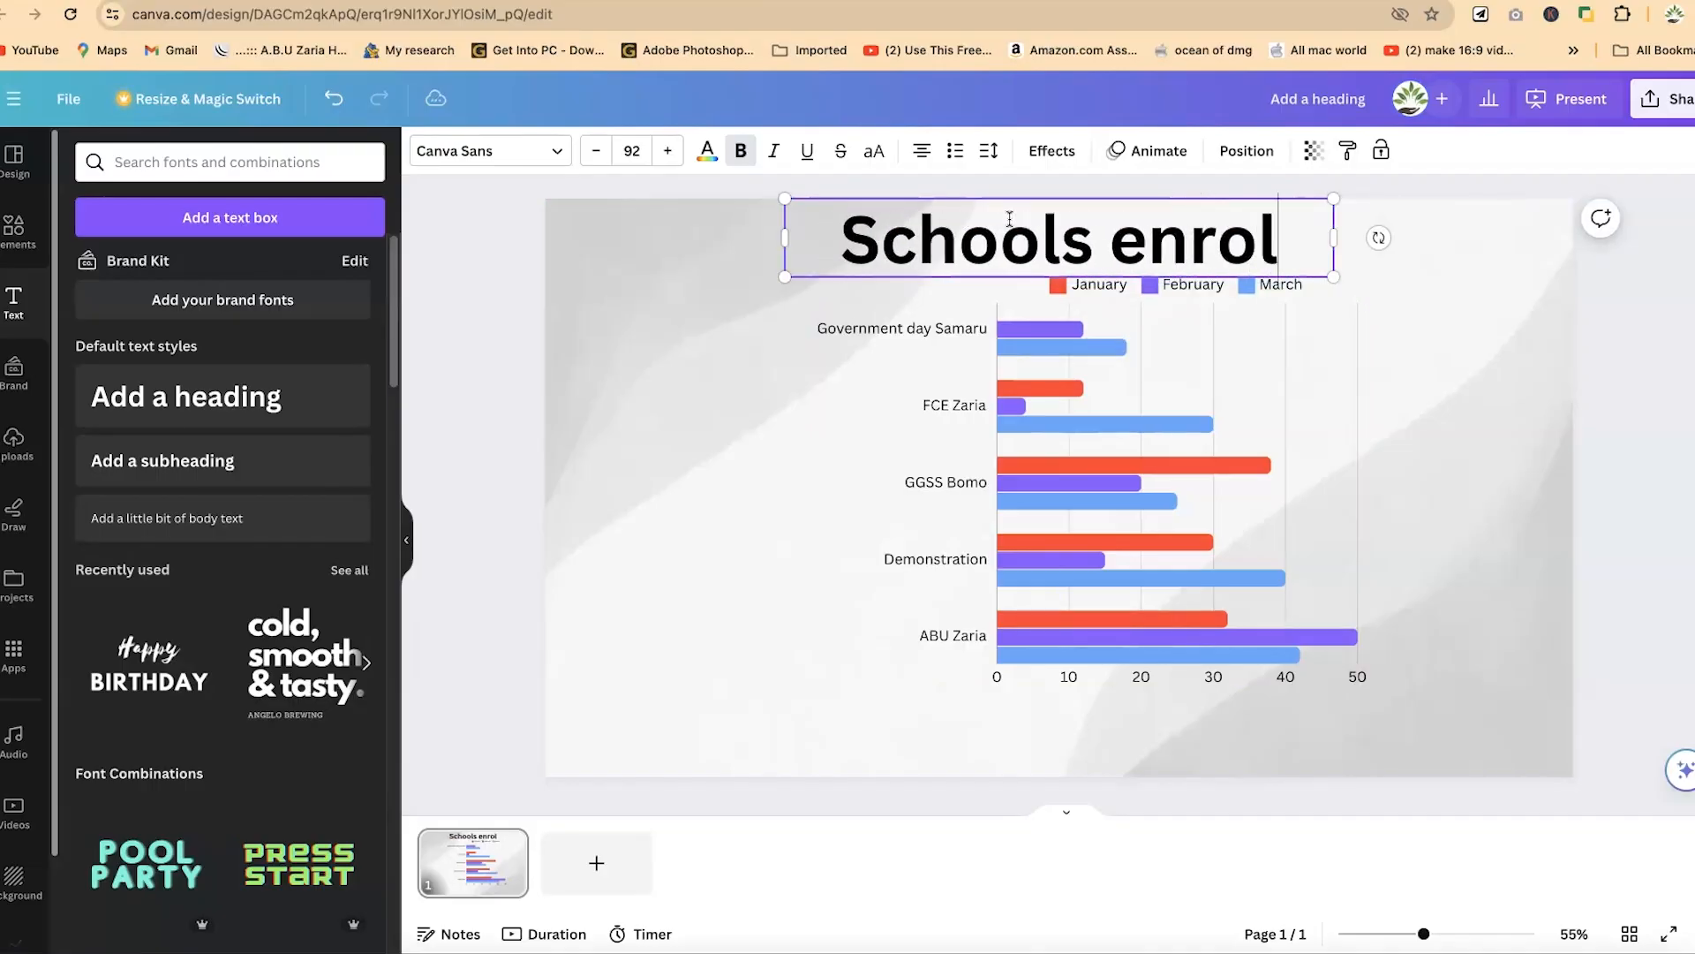
type("s in zaria")
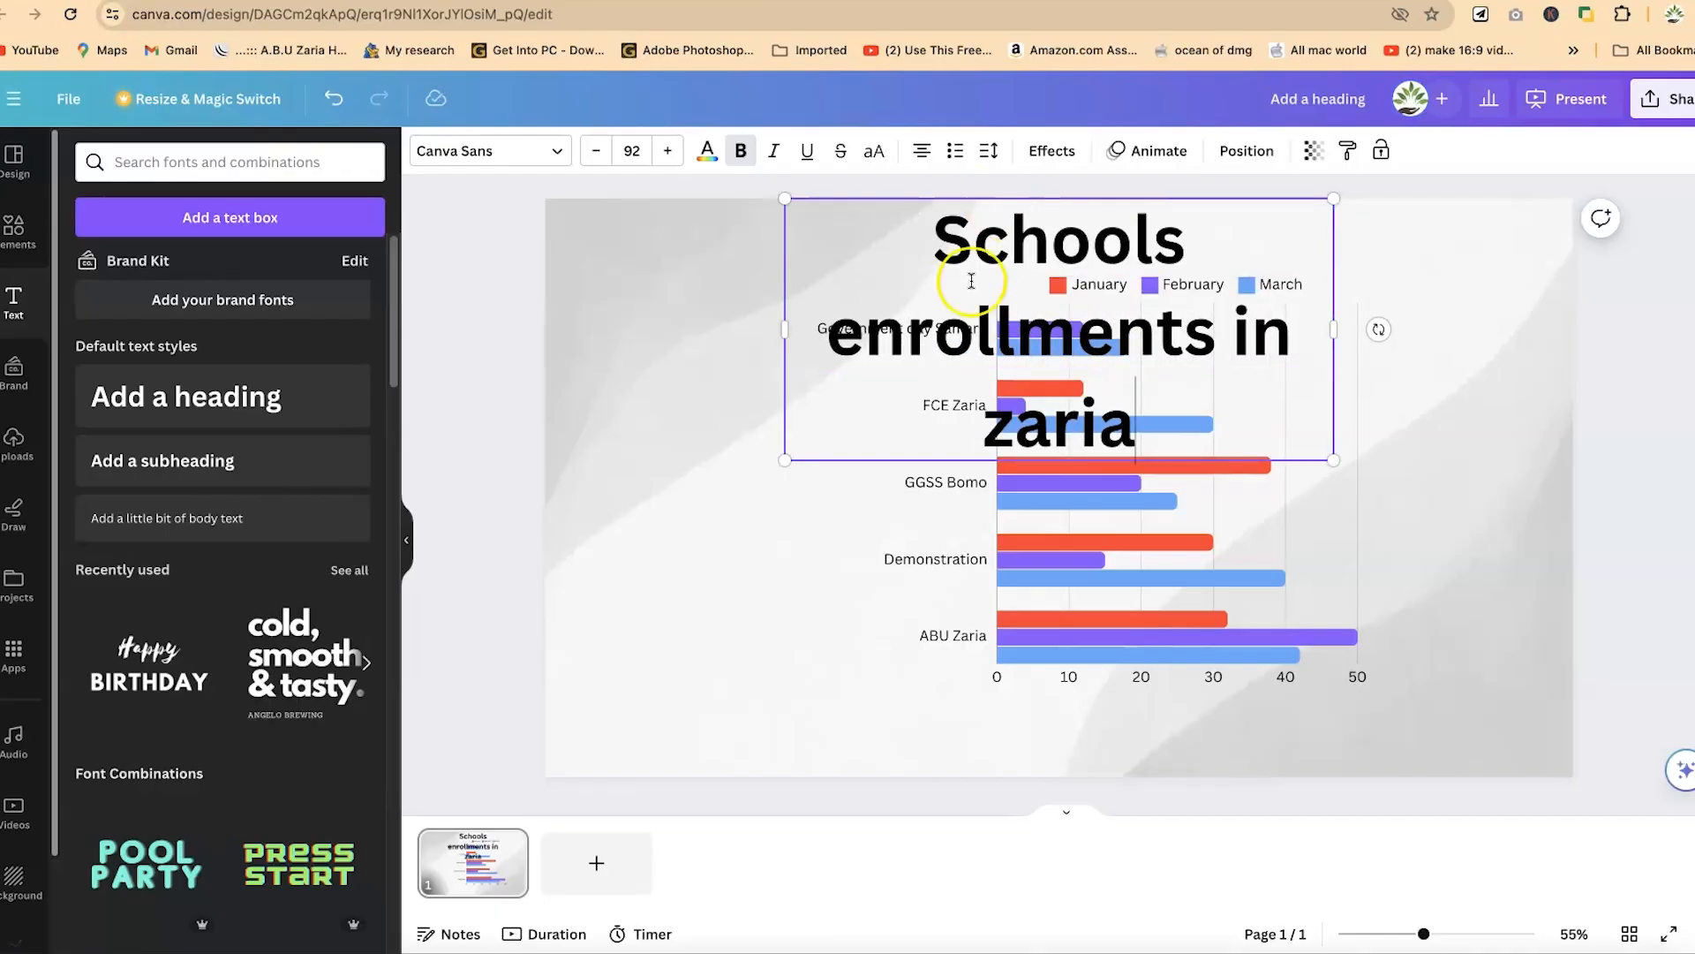
- Reduce the font size of the whole heading until it fits on a single line
key("super+a")
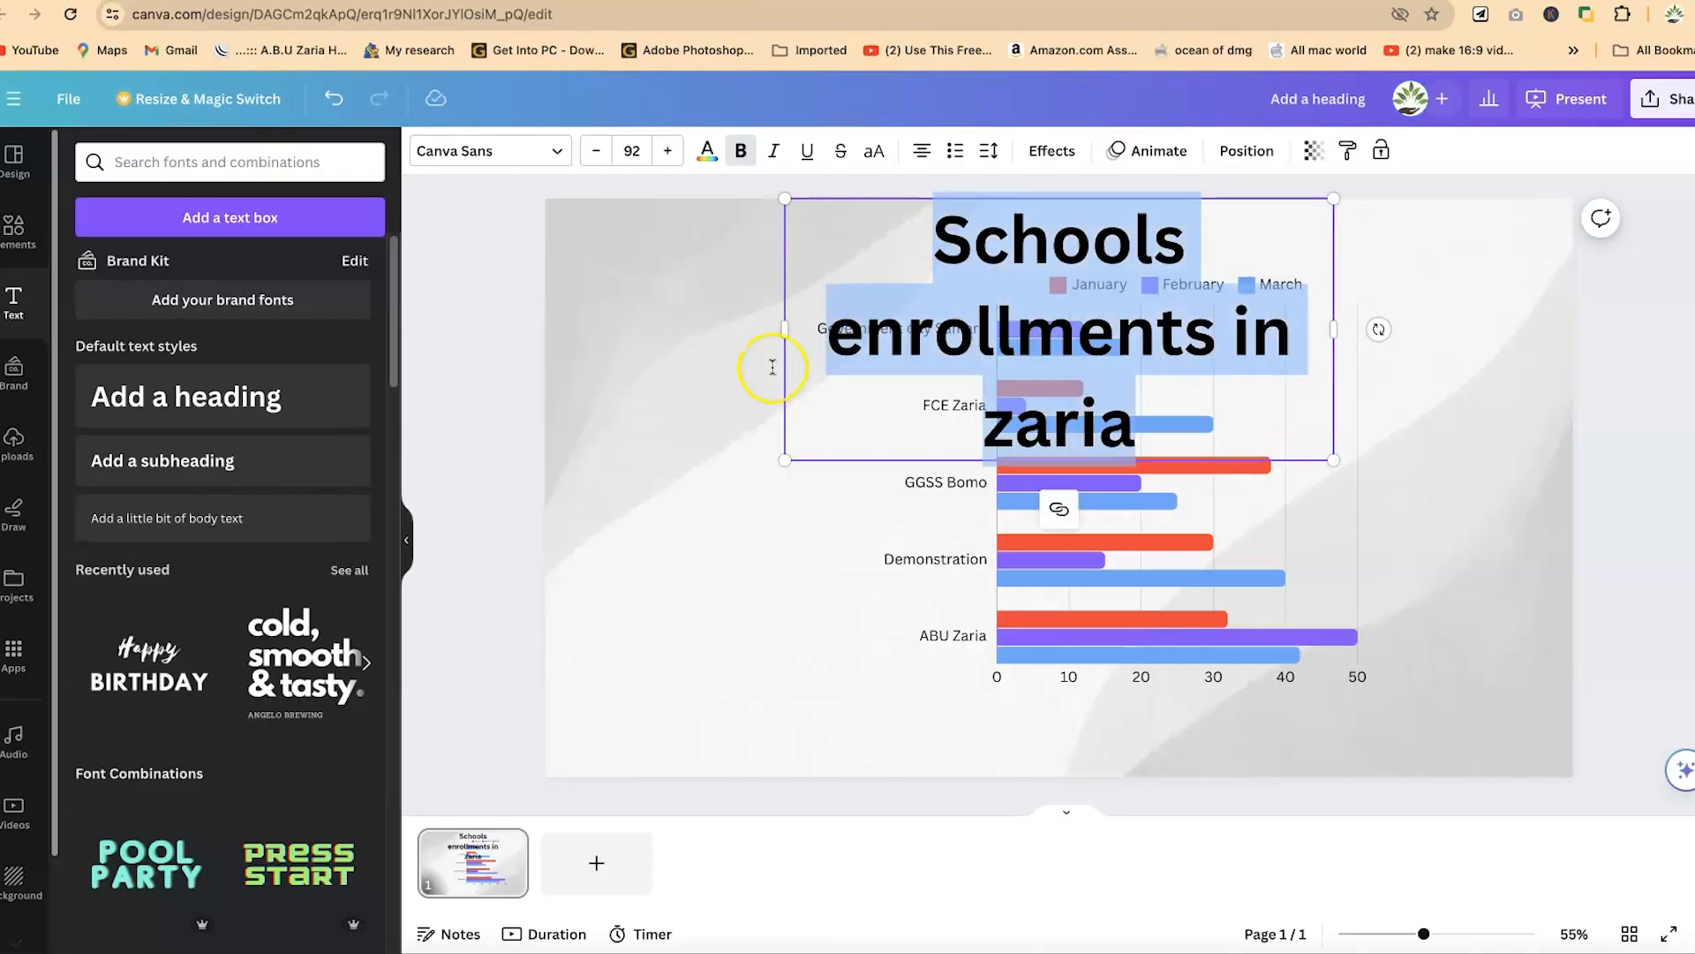
left_click(668, 154)
left_click(599, 151)
left_click(599, 151)
left_click(600, 151)
left_click(600, 151)
left_click(599, 151)
left_click(599, 151)
left_click(599, 151)
left_click(599, 151)
left_click(599, 151)
left_click(600, 151)
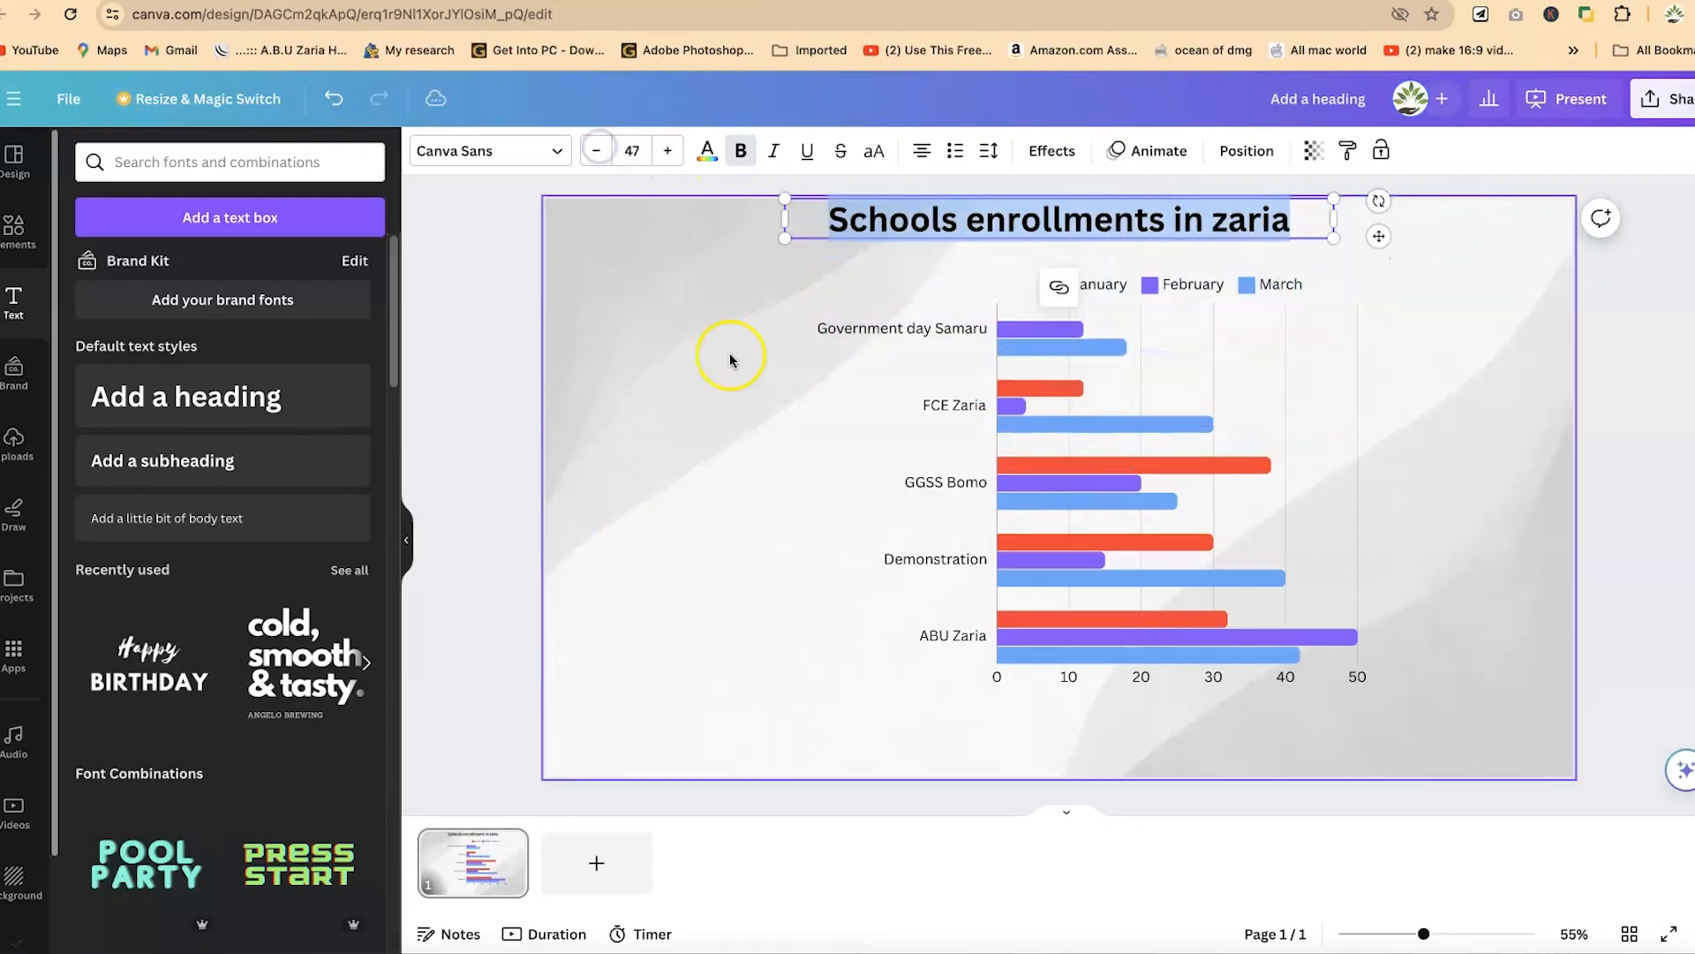
- Move the row chart down the slide to leave clear space beneath the heading
left_click(695, 337)
left_click(1116, 481)
left_click(1107, 539)
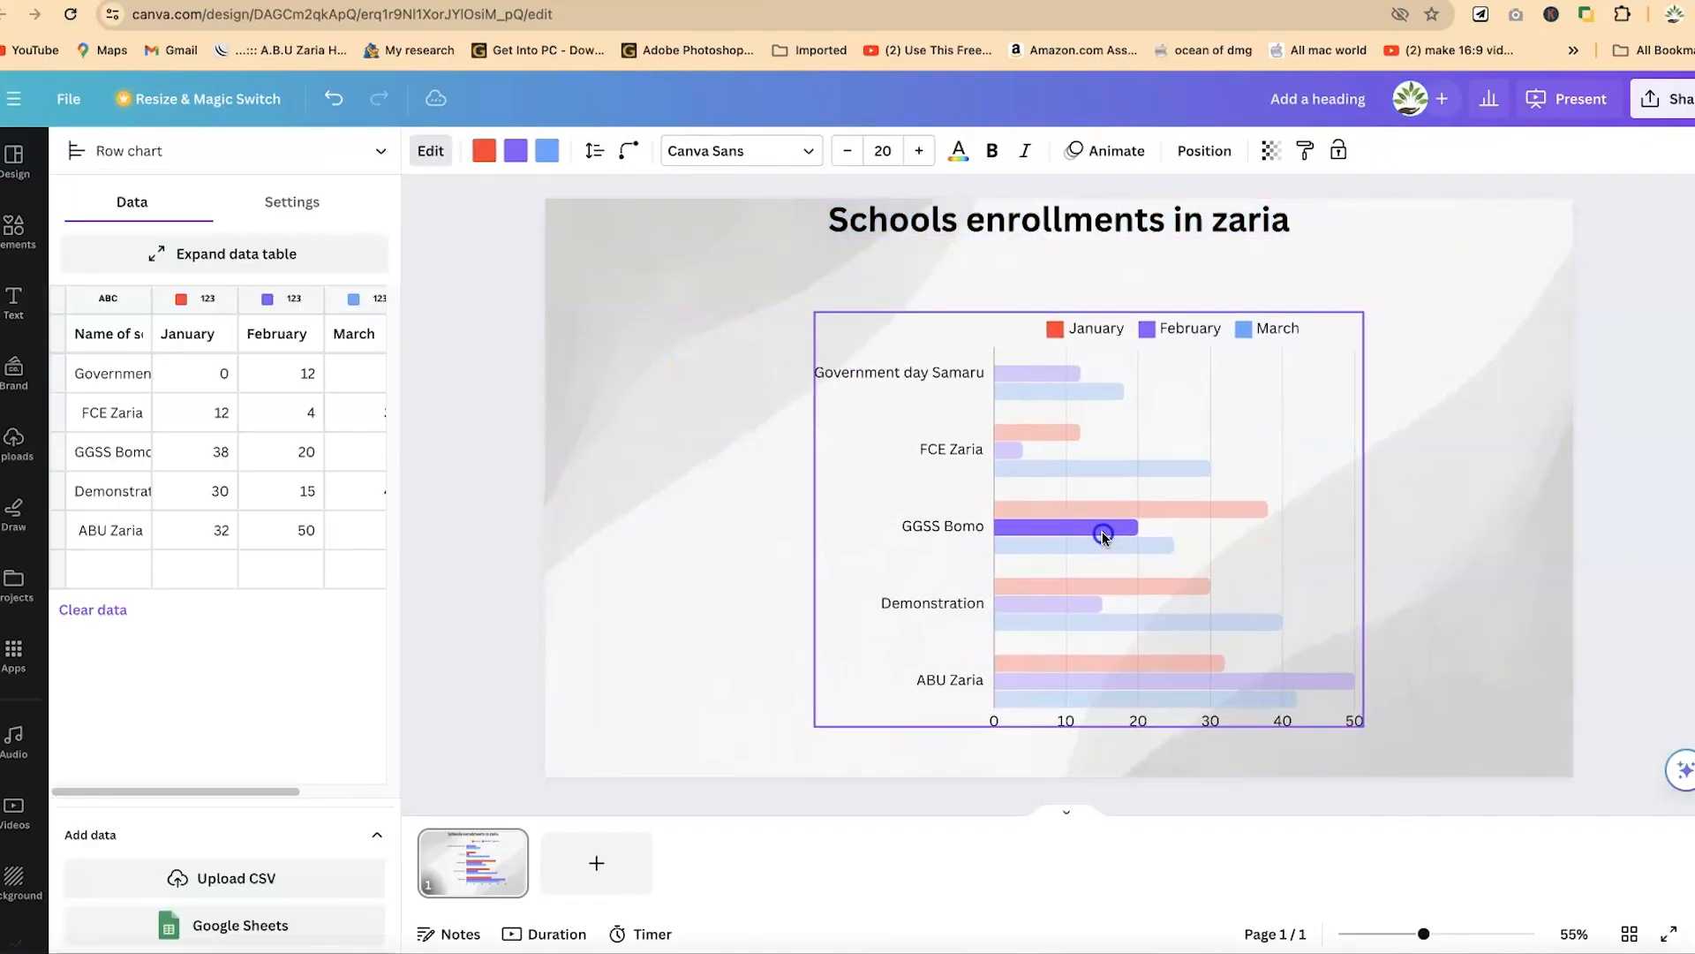
- Set the heading's font size to 40 and place it directly above the chart's legend, aligned with the chart's width
left_click(1121, 231)
left_click_drag(1123, 262, 1123, 277)
left_click(597, 151)
left_click(597, 151)
left_click(596, 151)
left_click(597, 151)
left_click(597, 151)
left_click(597, 151)
left_click(597, 151)
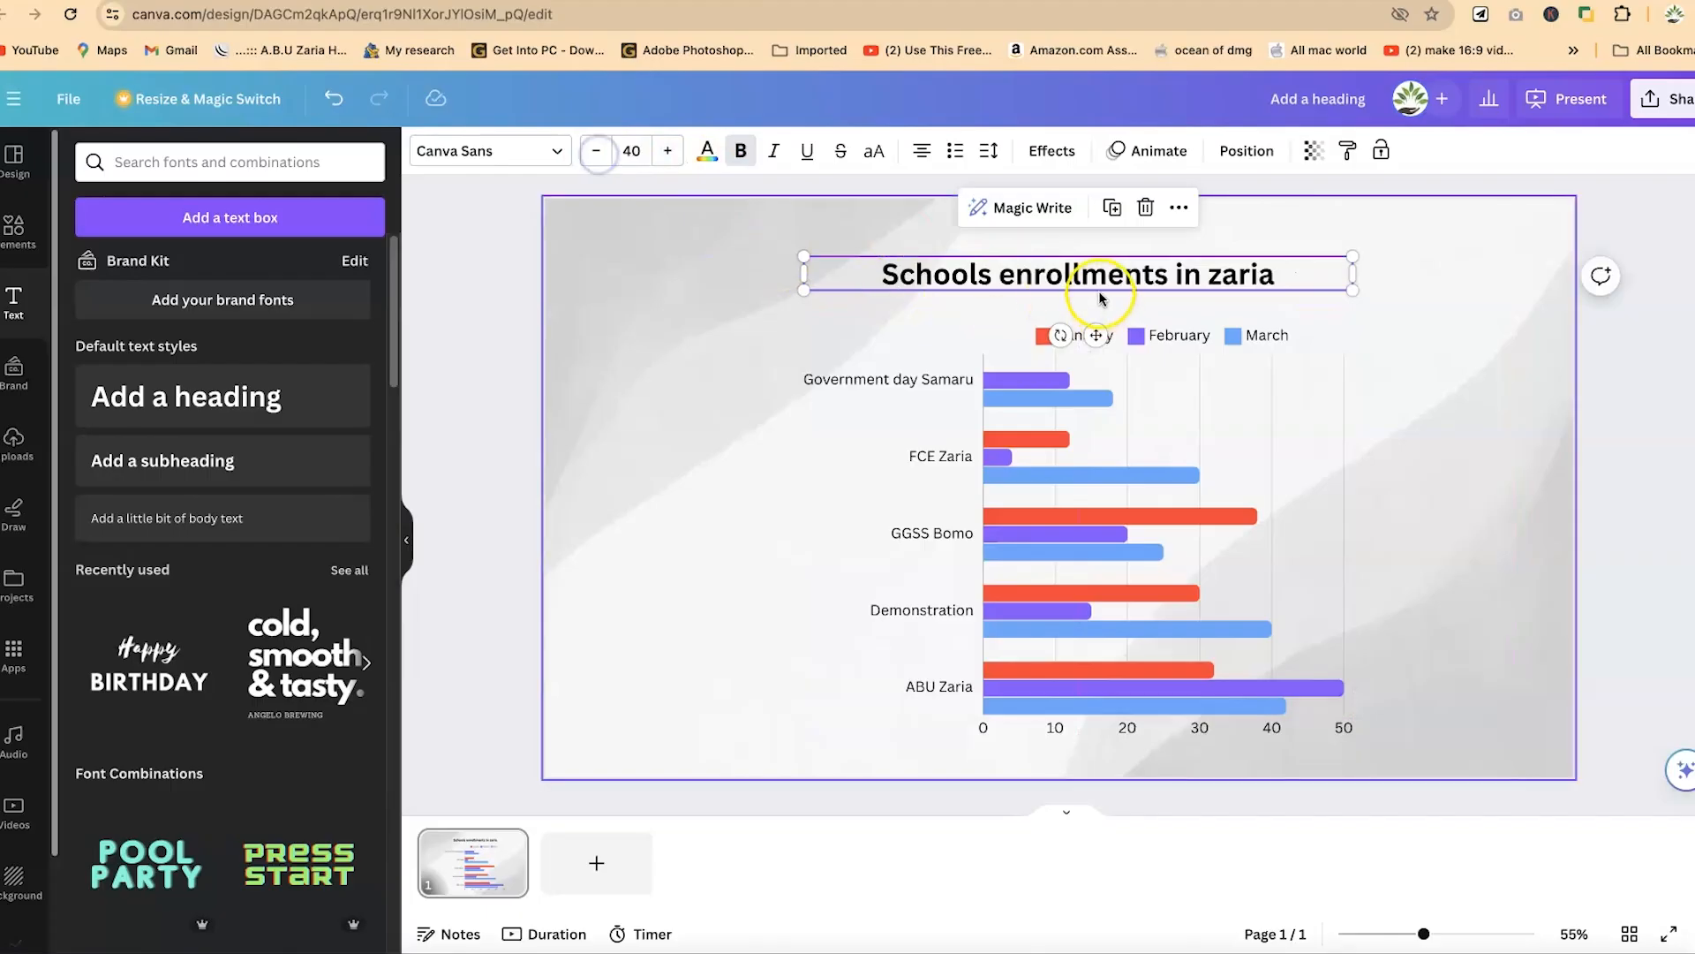
left_click_drag(1098, 276, 1097, 298)
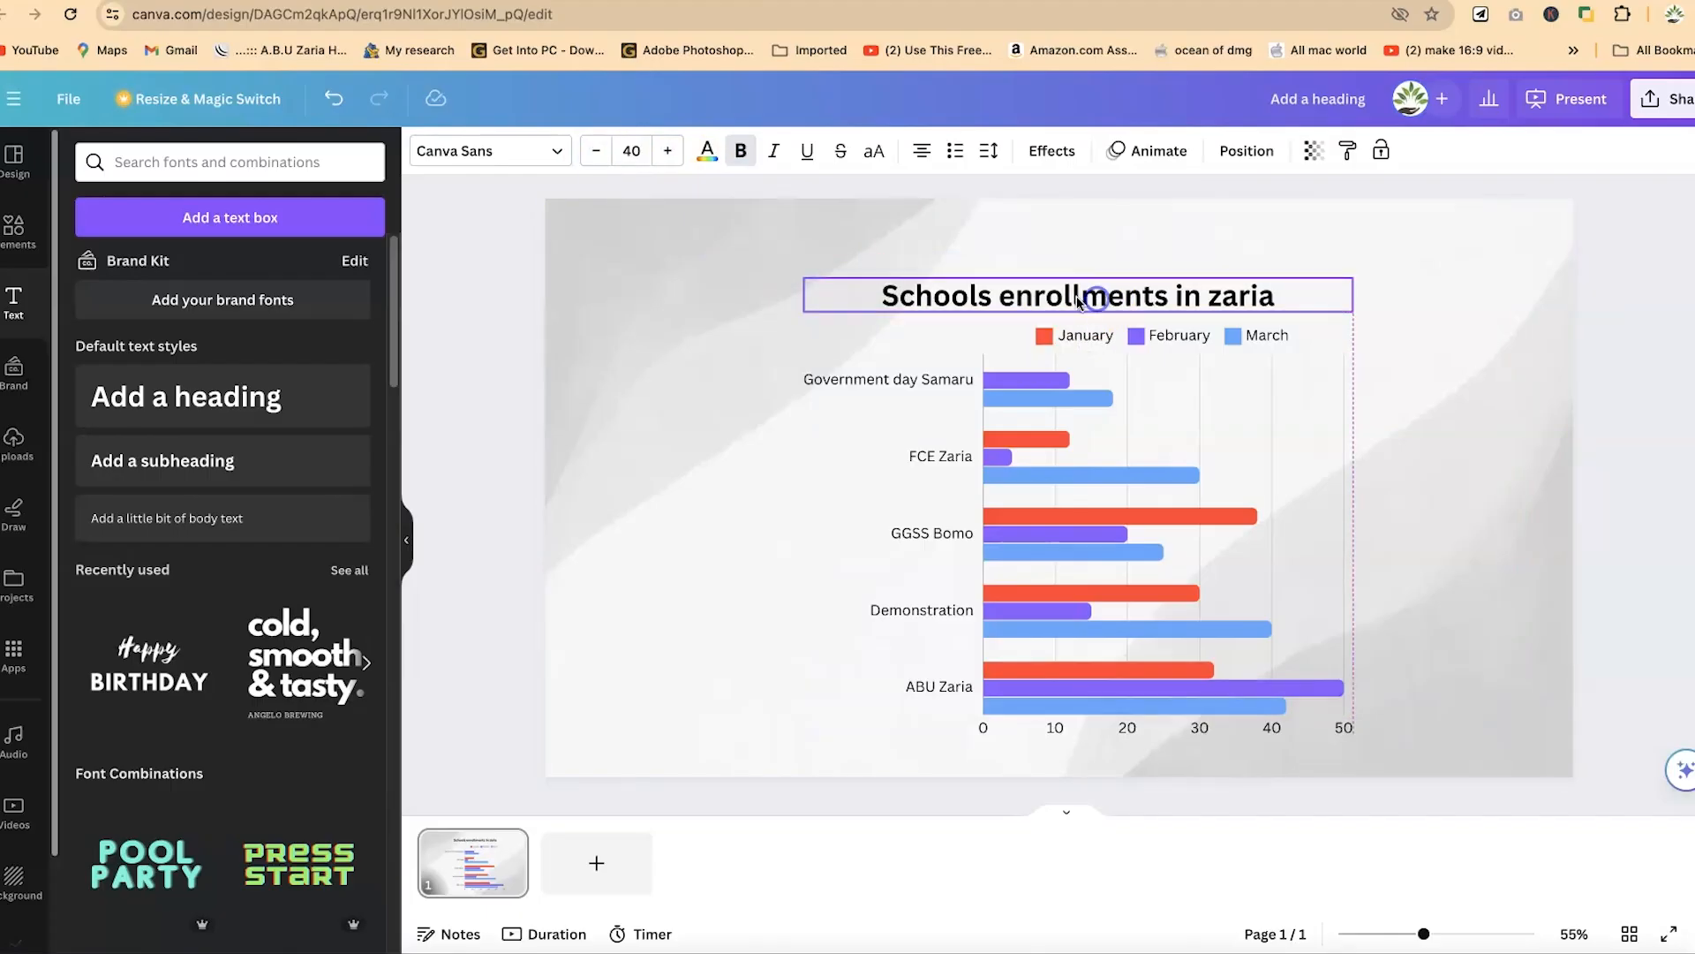
- Recolour the heading text dark blue from the default solid colours
left_click(555, 151)
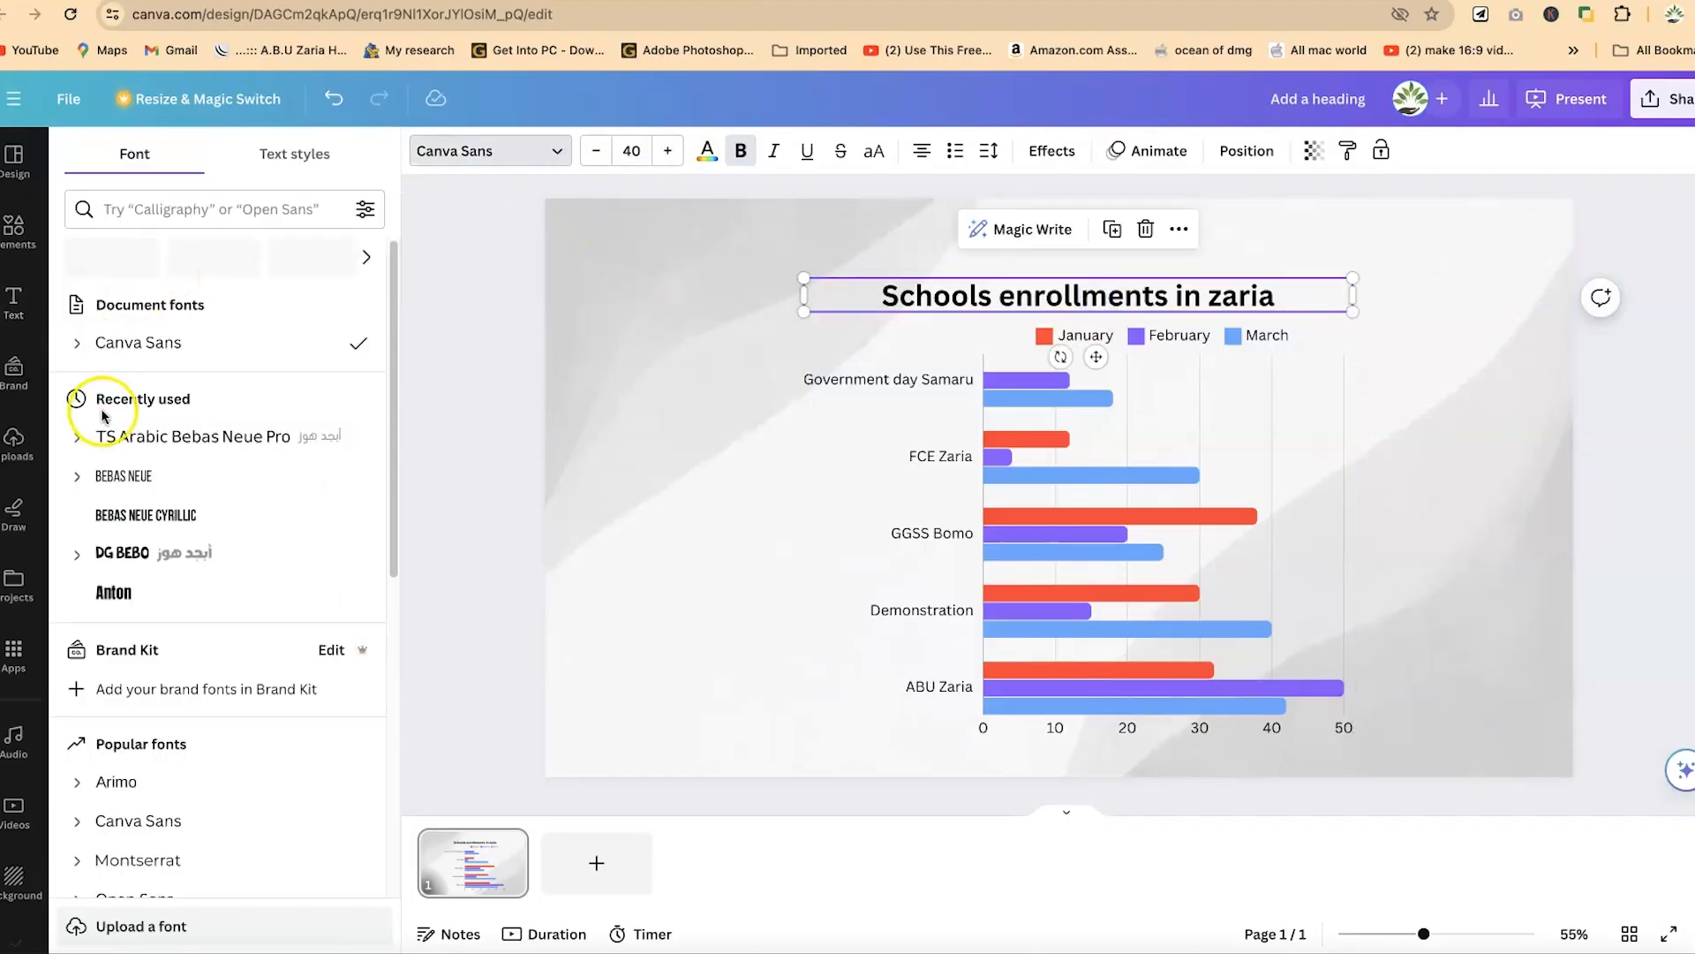
scroll(129, 799, "down", 1)
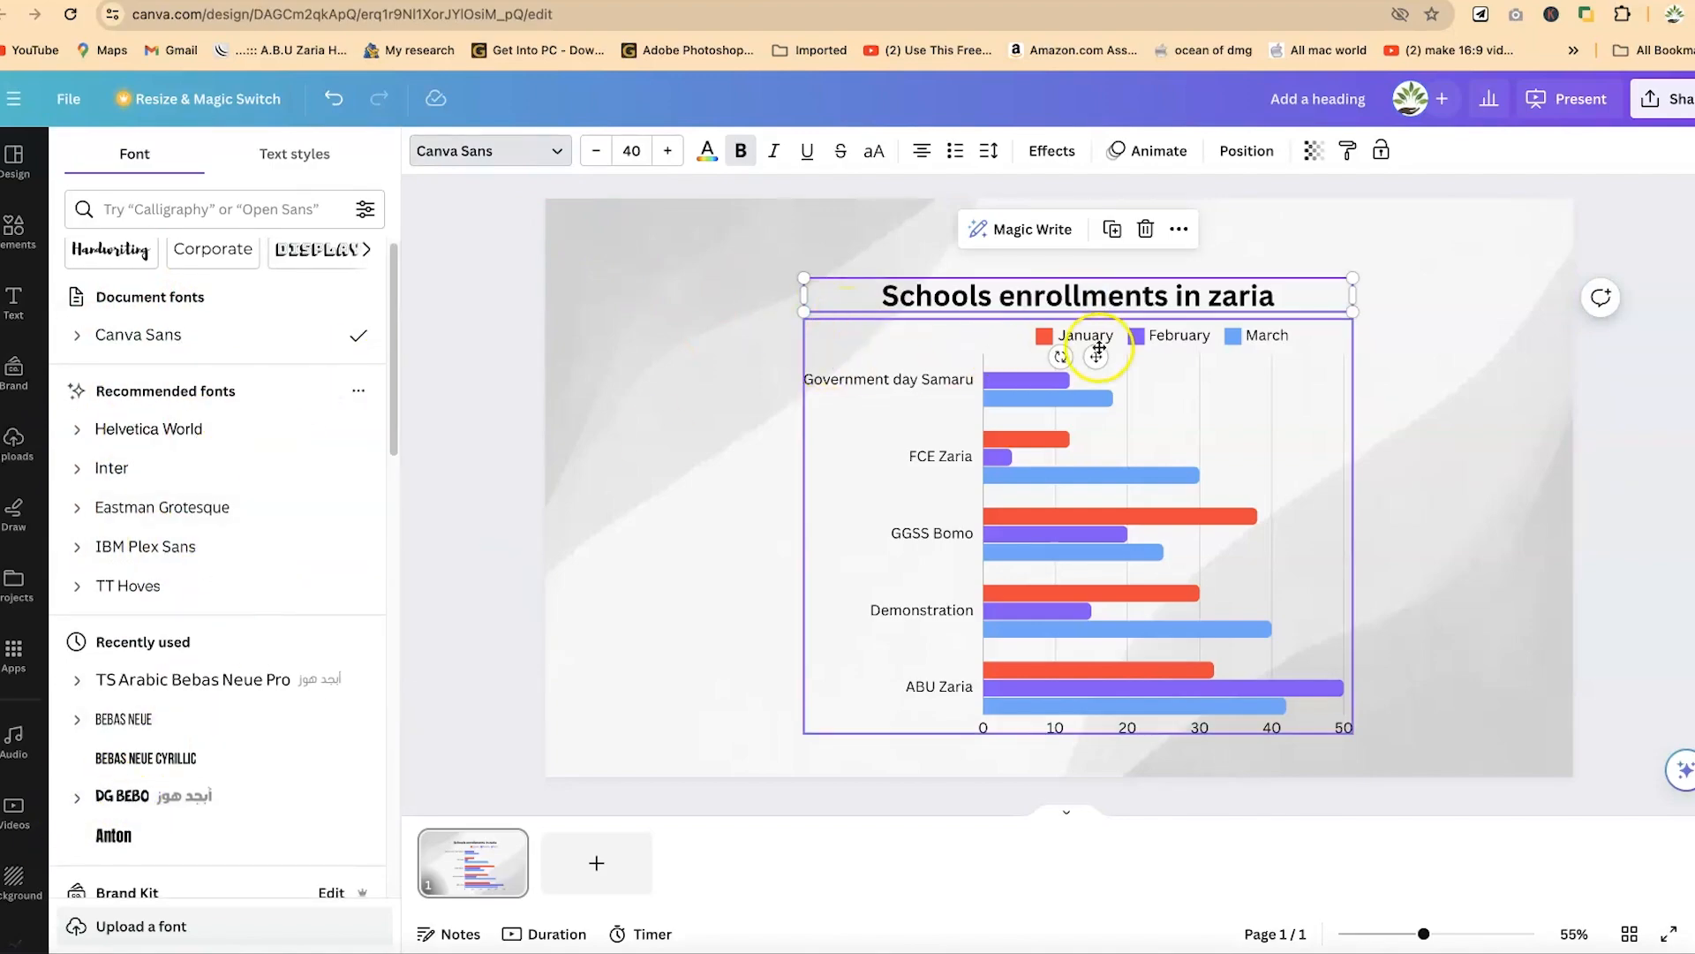
left_click(708, 150)
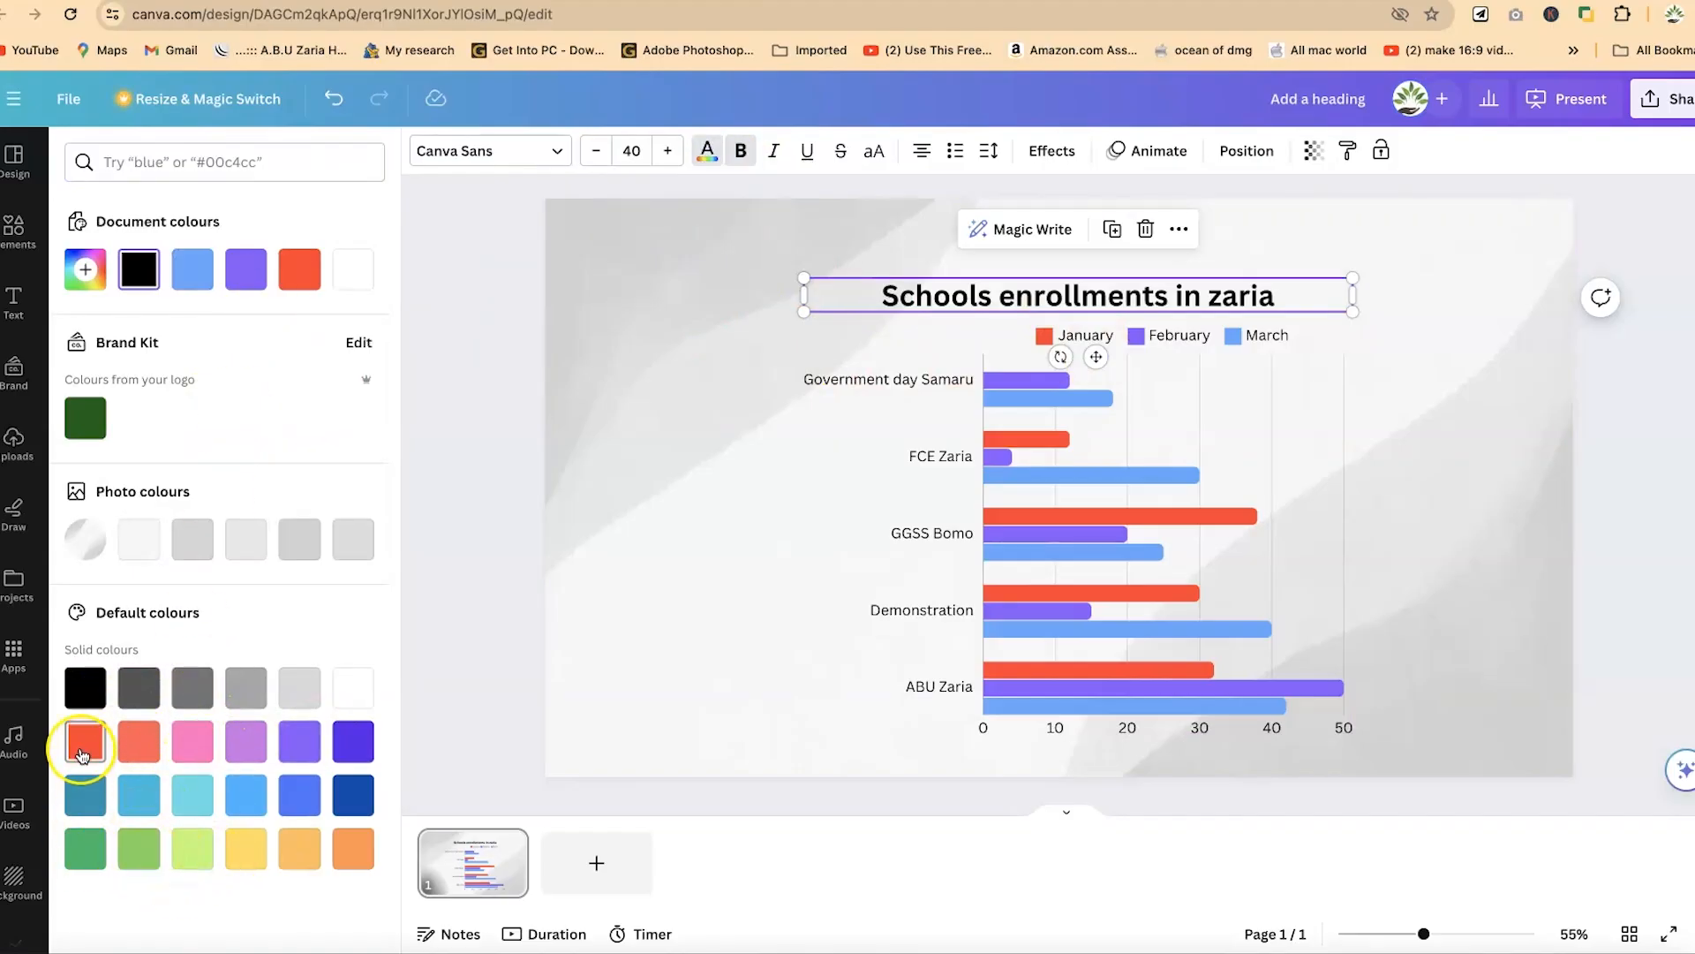
left_click(103, 751)
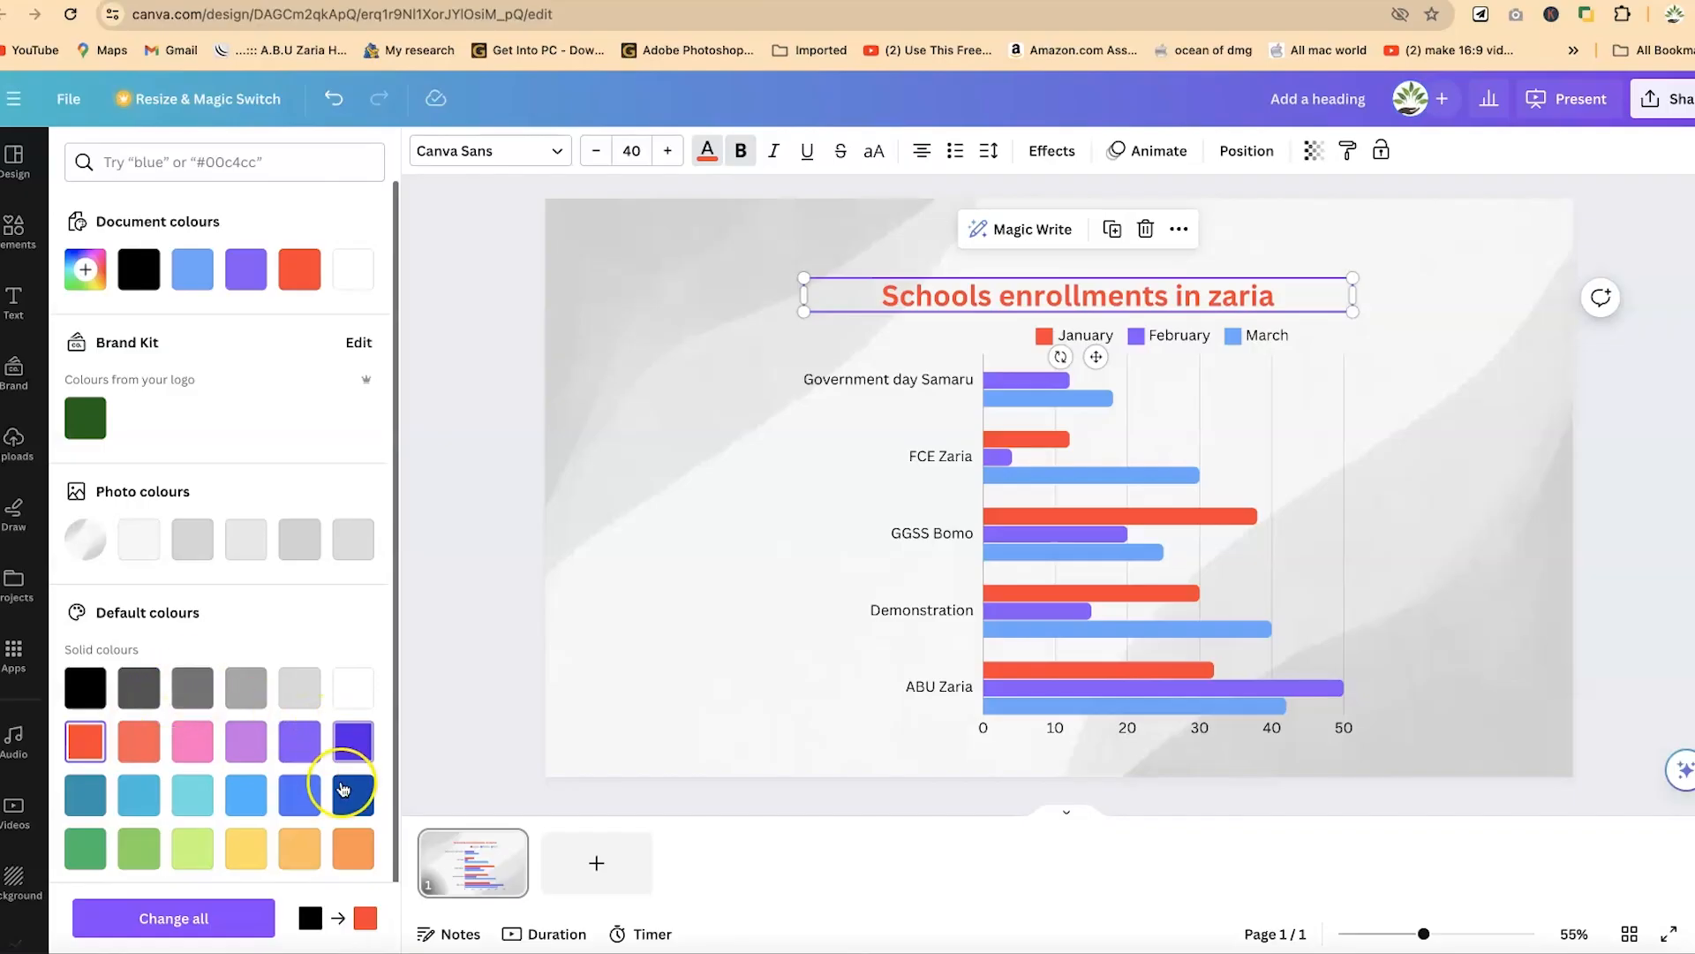
left_click(353, 794)
left_click(611, 483)
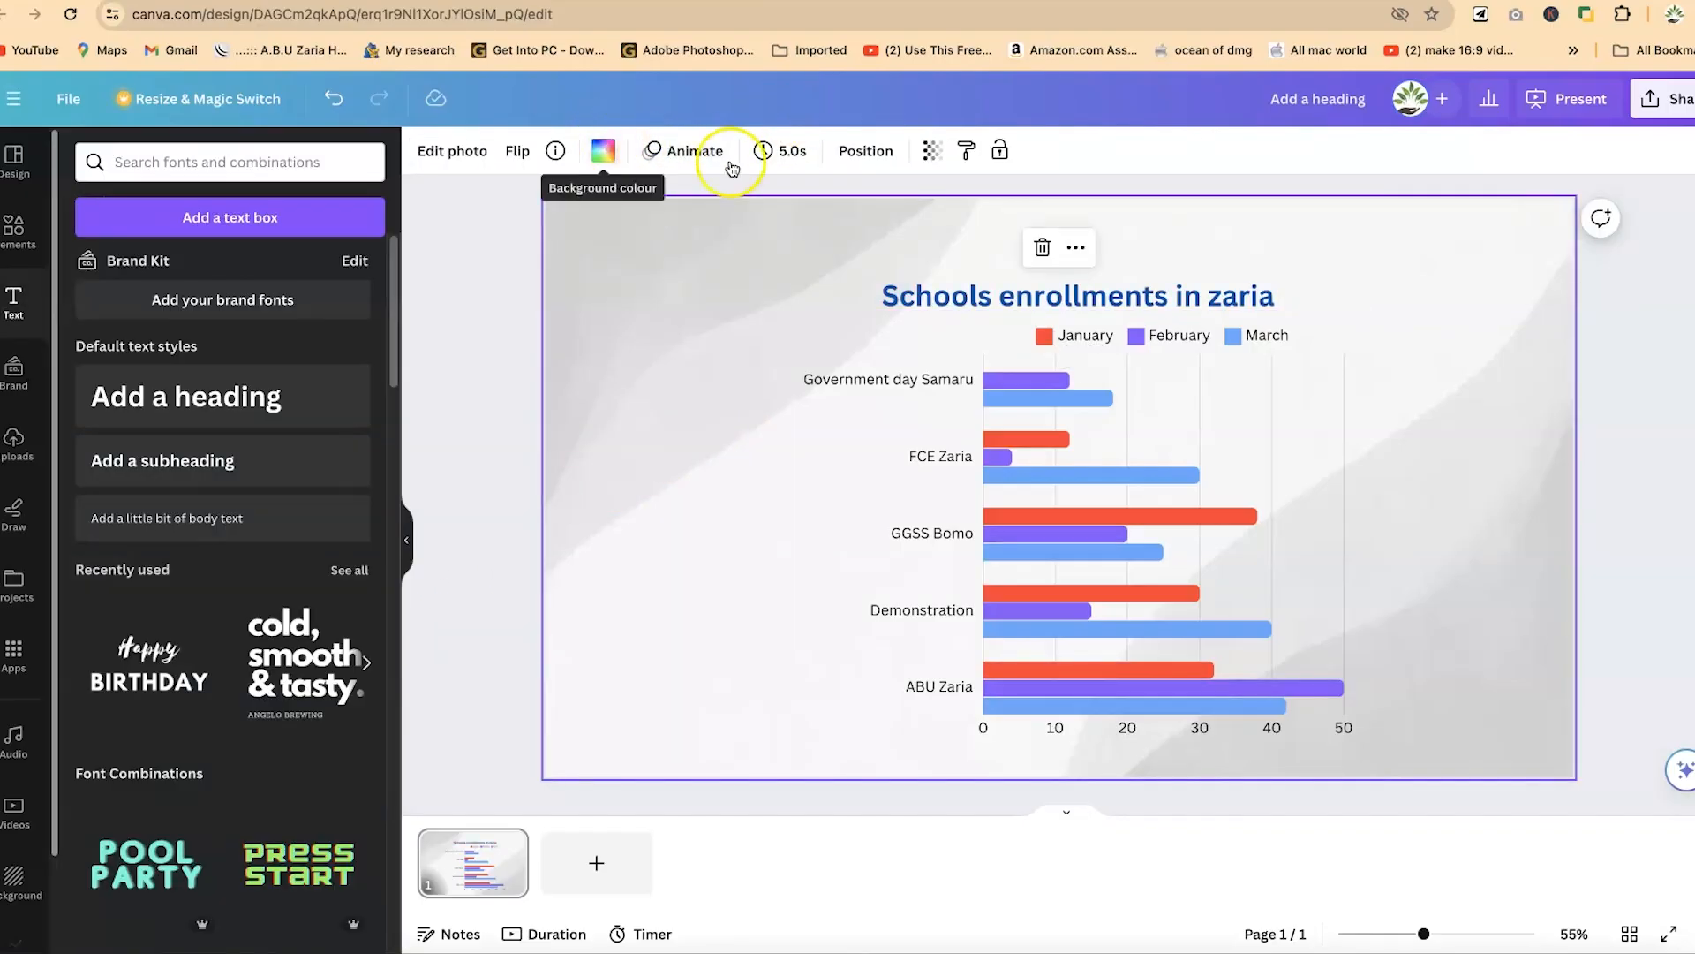
- Try uppercase lettering on the heading and restore its original case
left_click(992, 273)
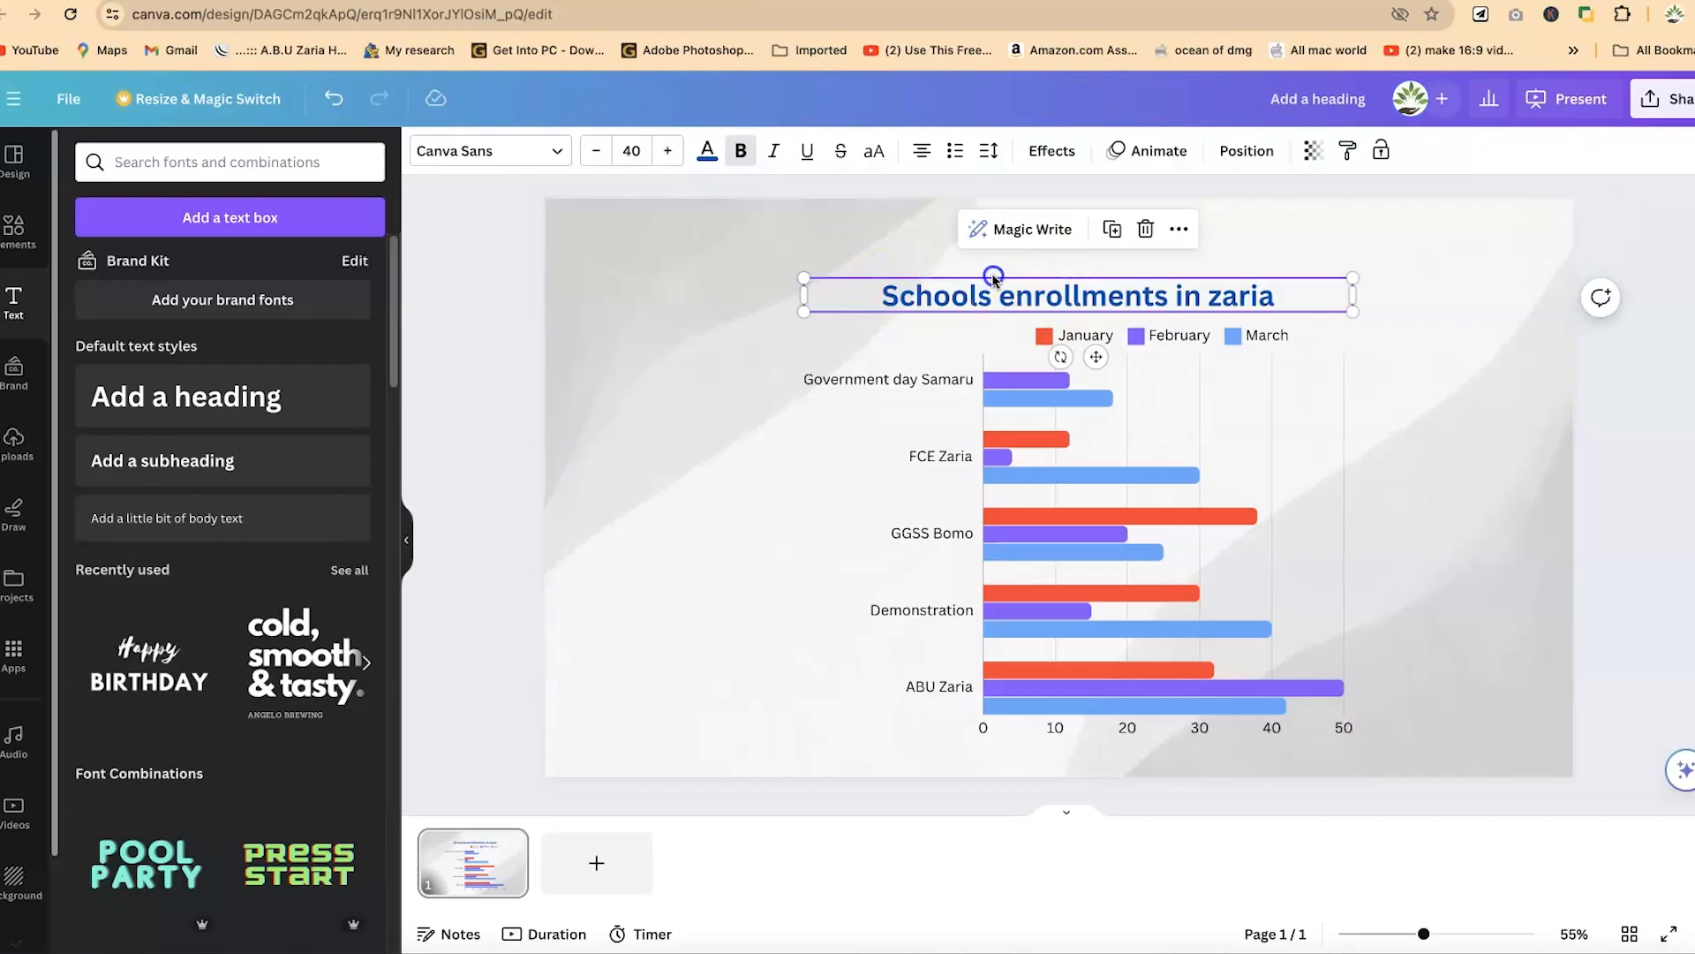
left_click(756, 164)
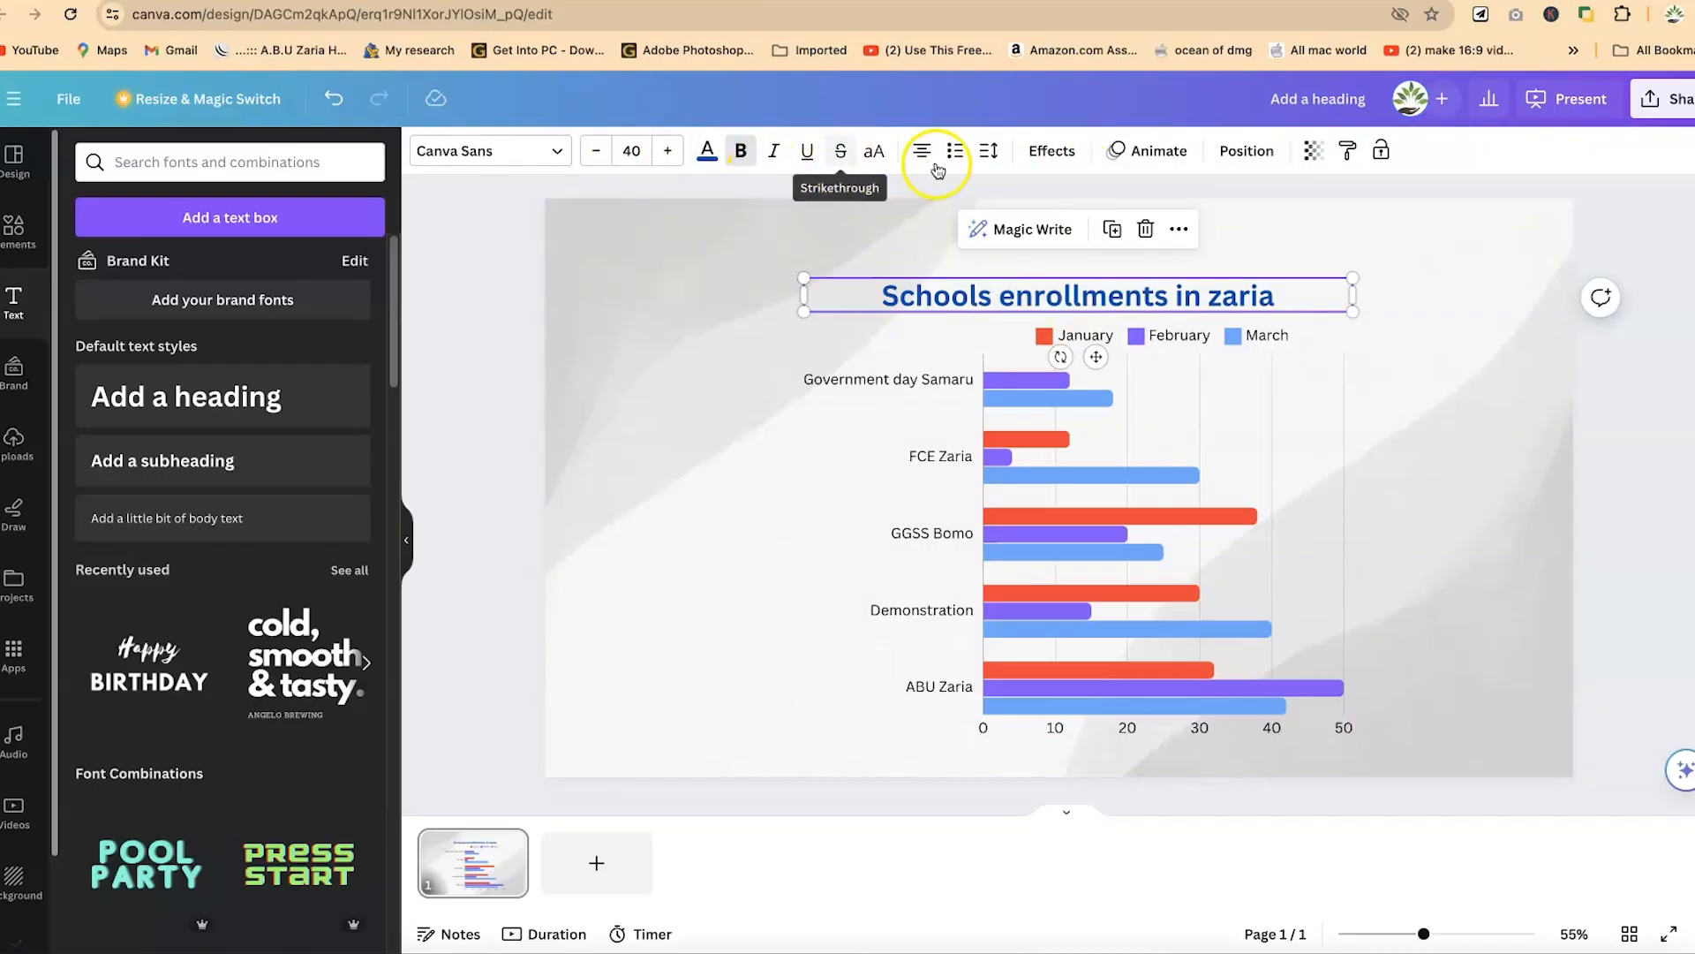
left_click(881, 154)
left_click(882, 153)
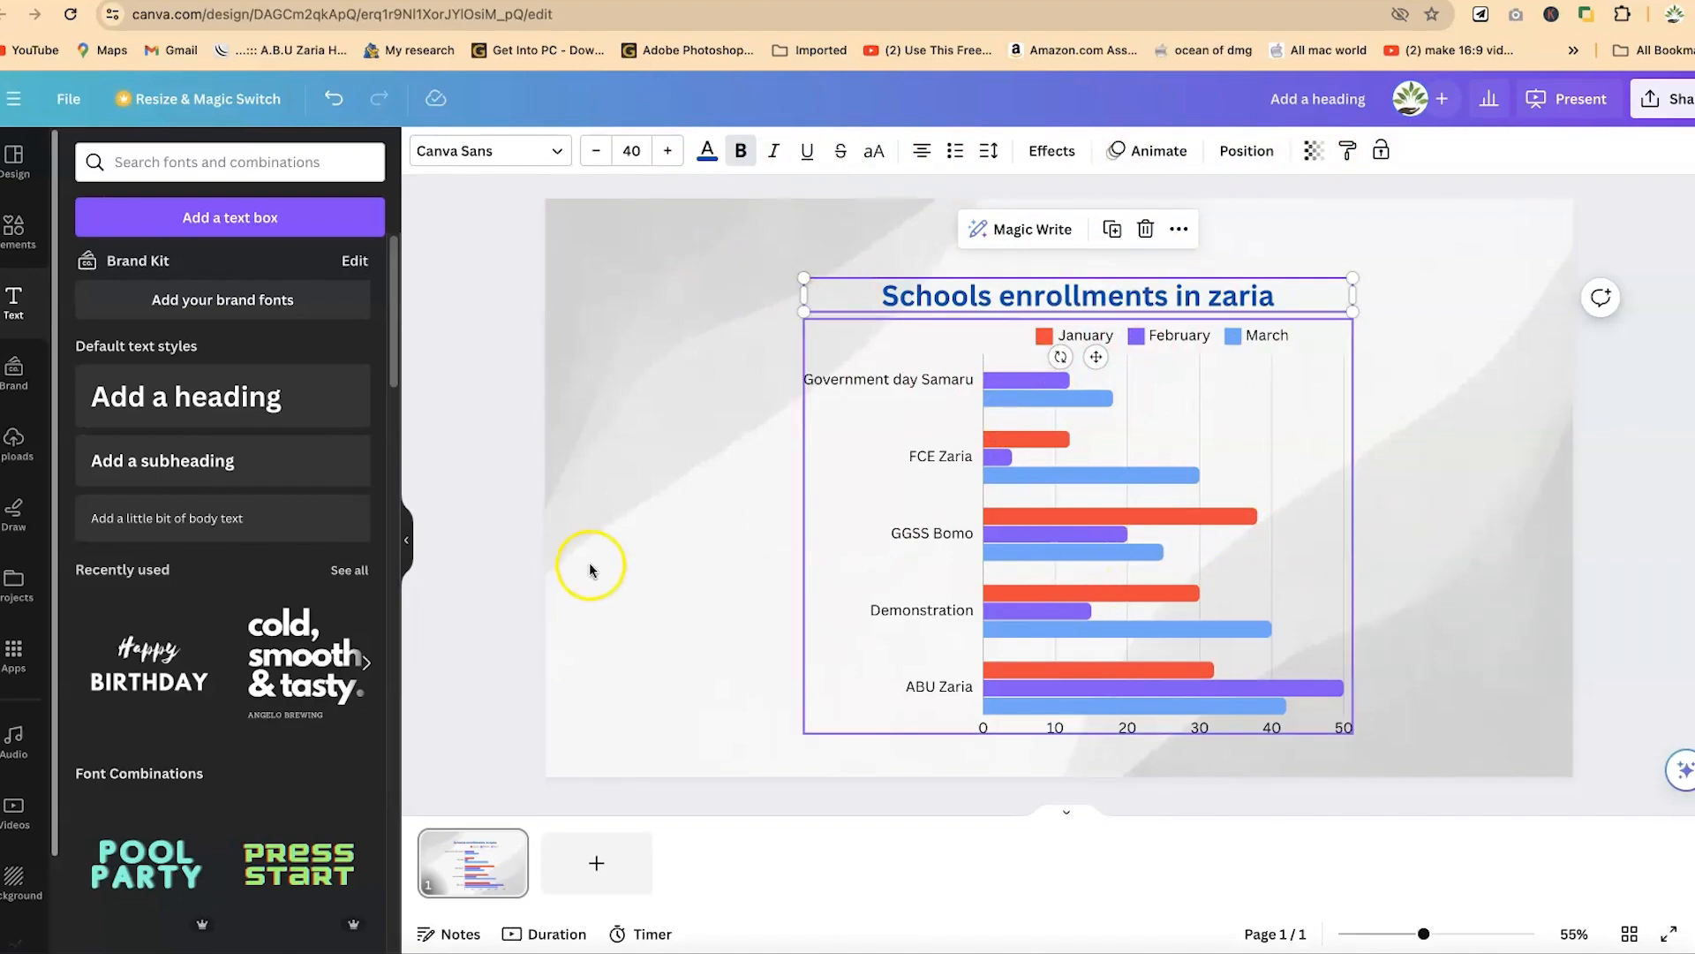
left_click(1101, 472)
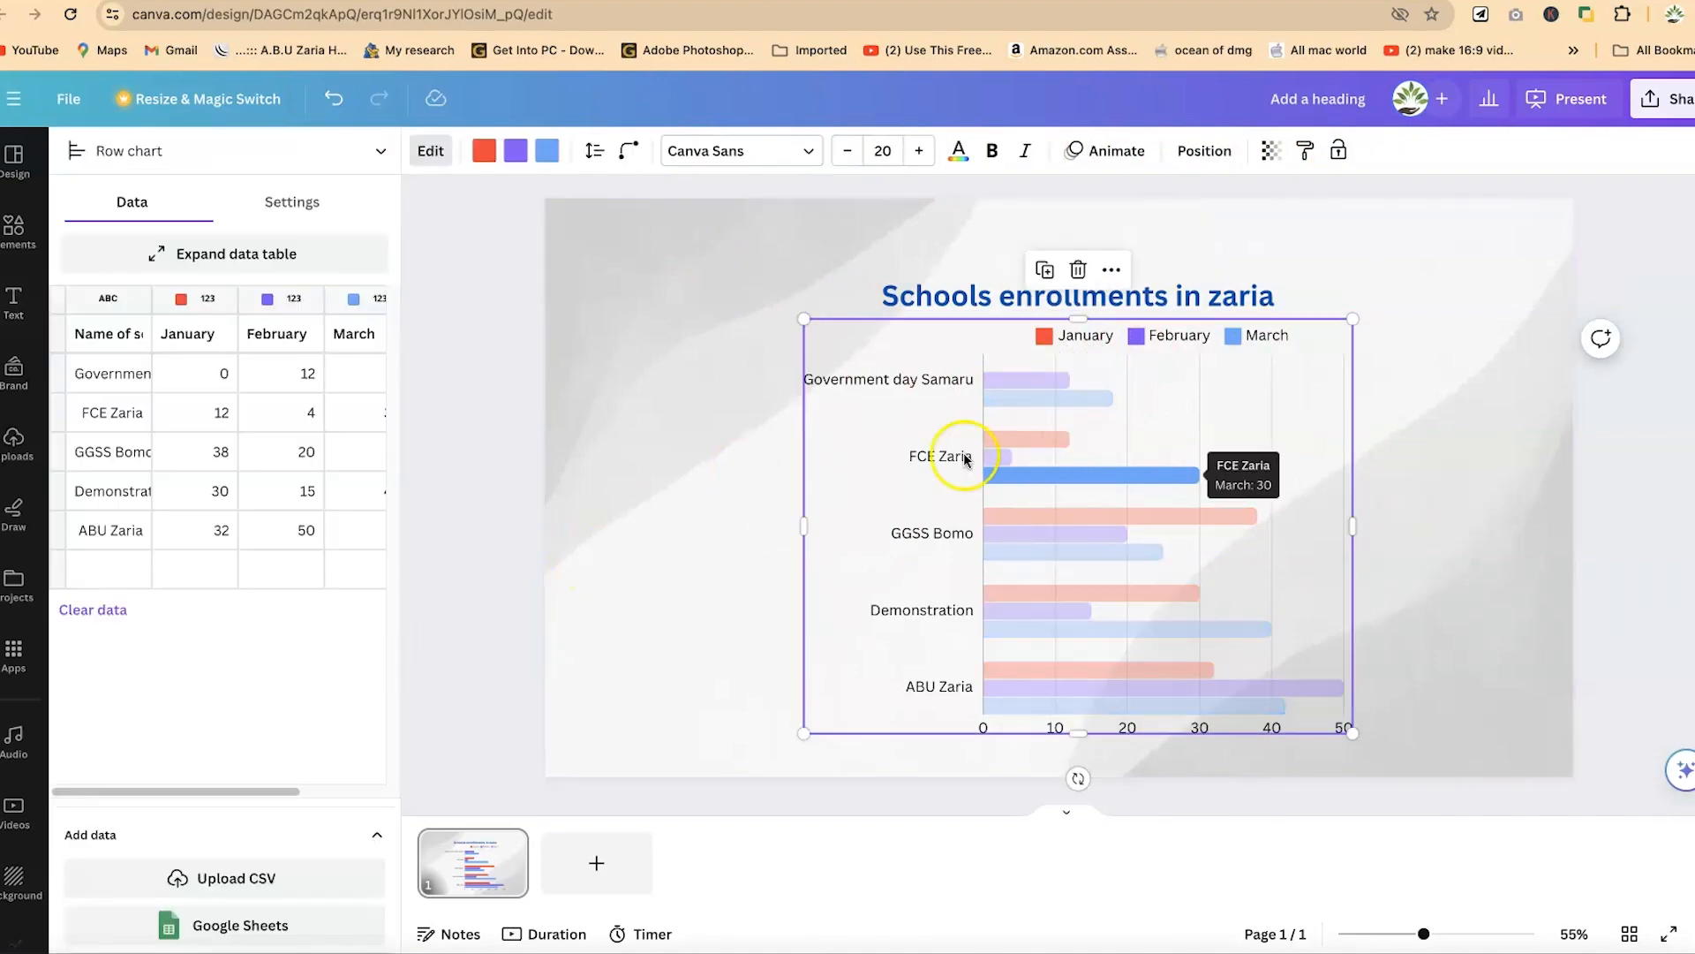
left_click(287, 883)
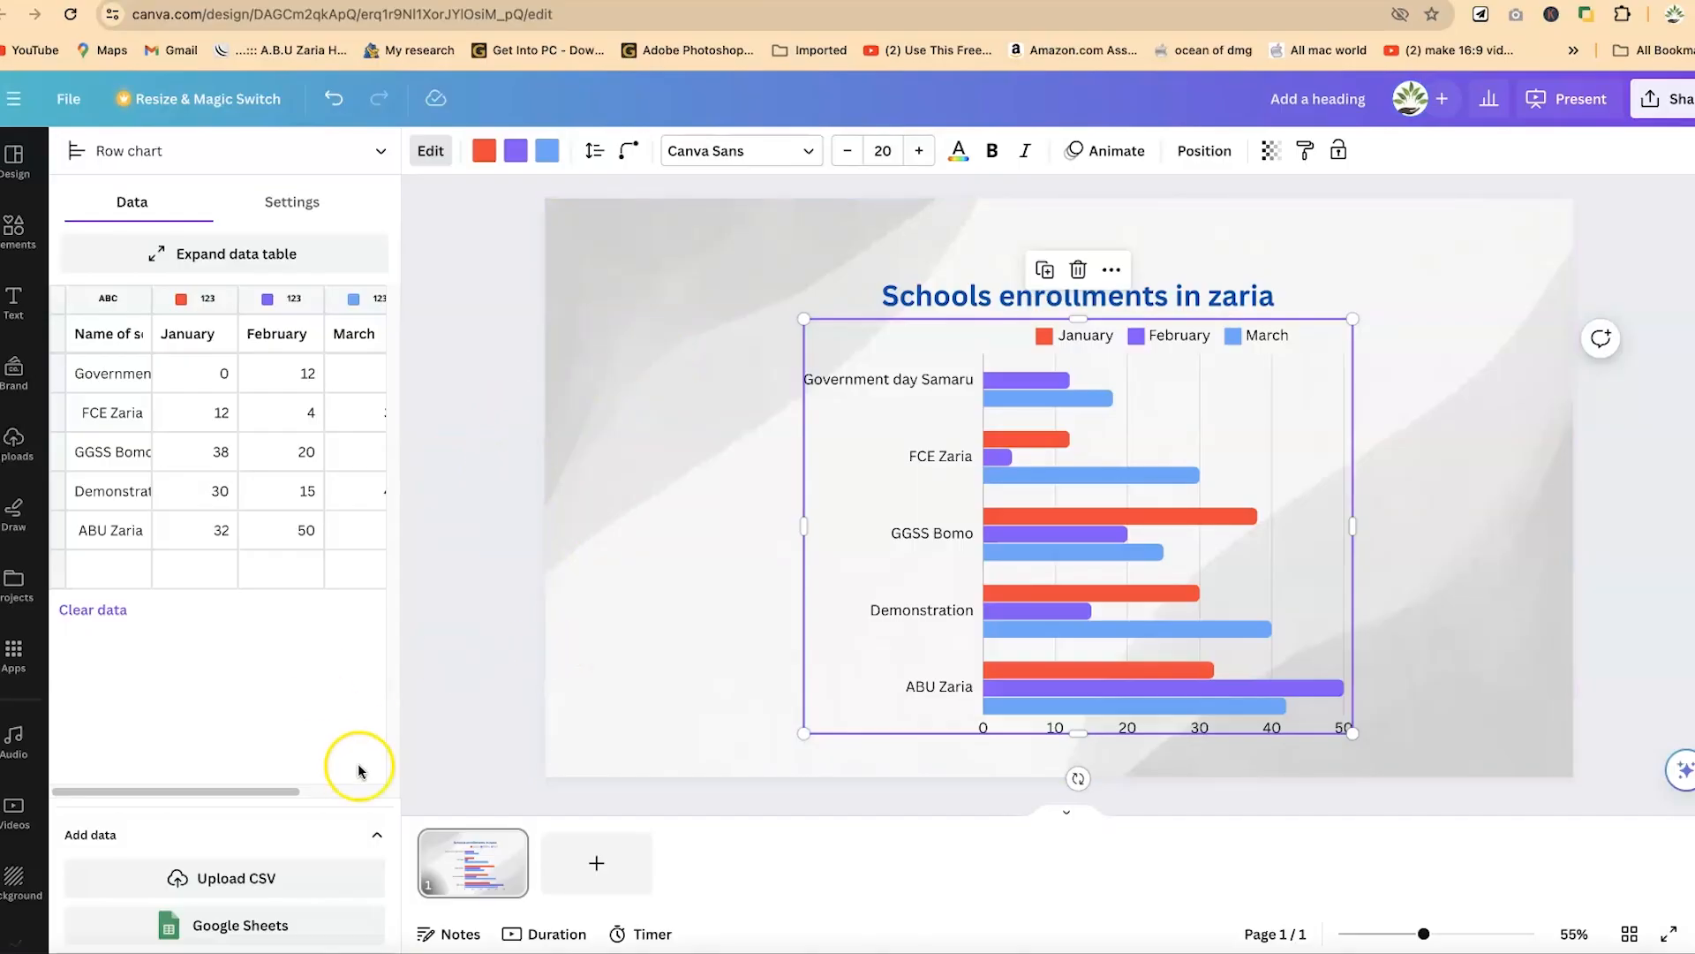
- Add a blank page after the chart slide and duplicate the chart slide
left_click(598, 868)
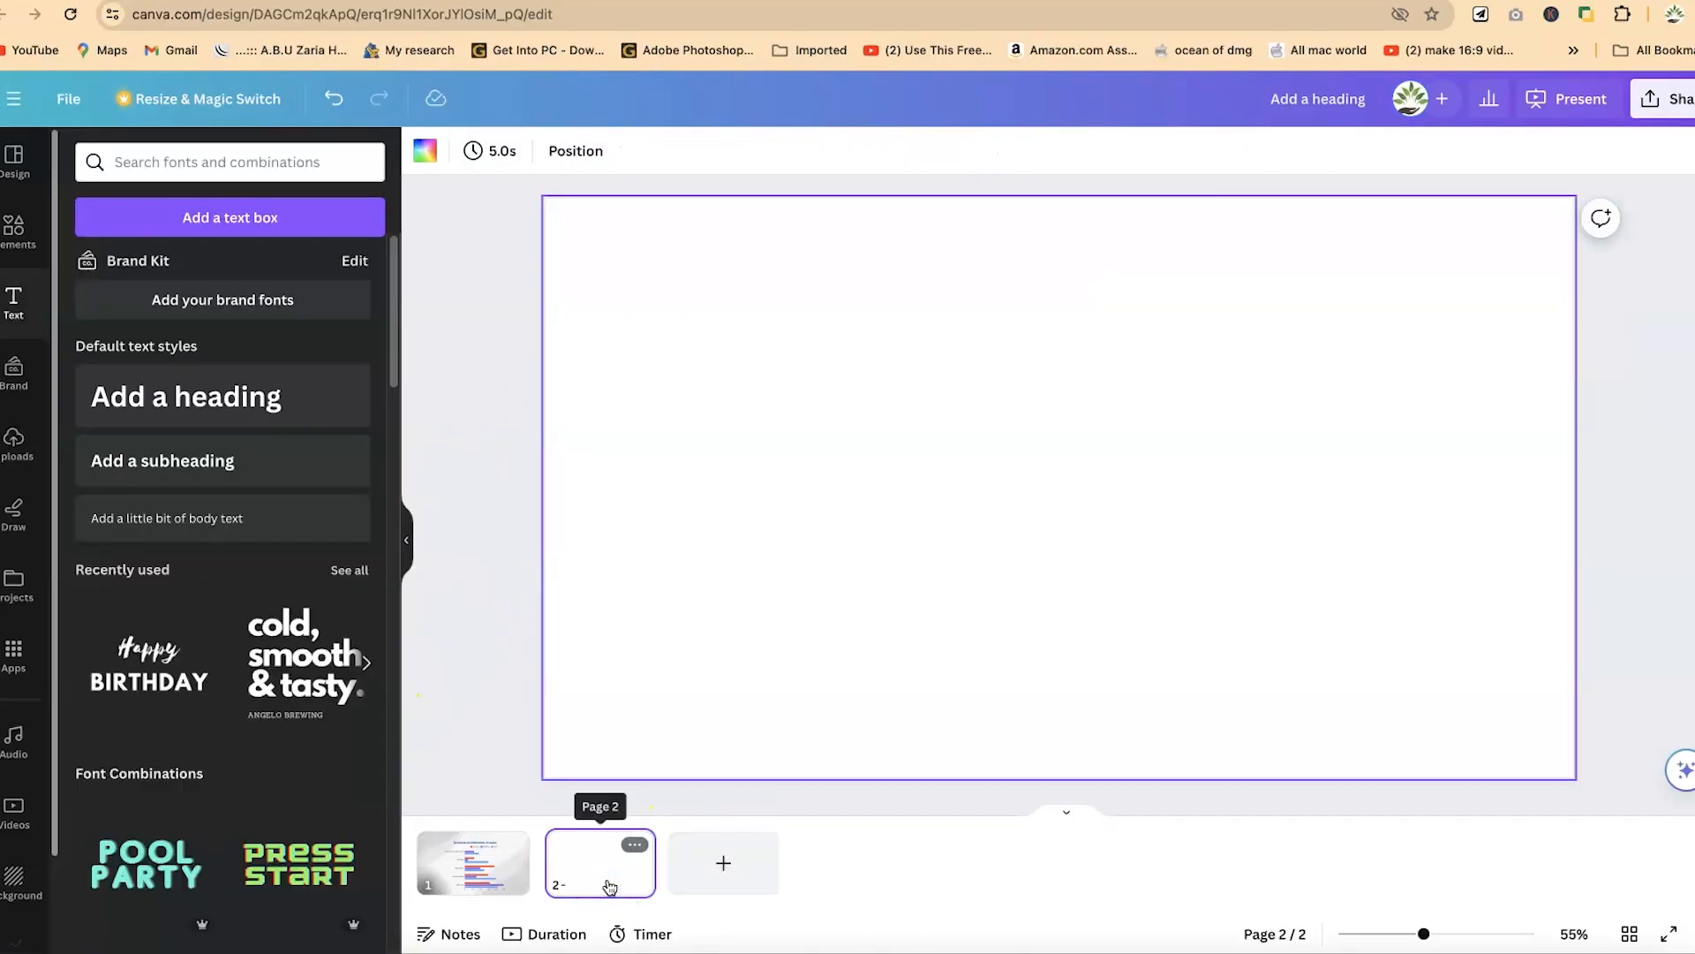
left_click(481, 870)
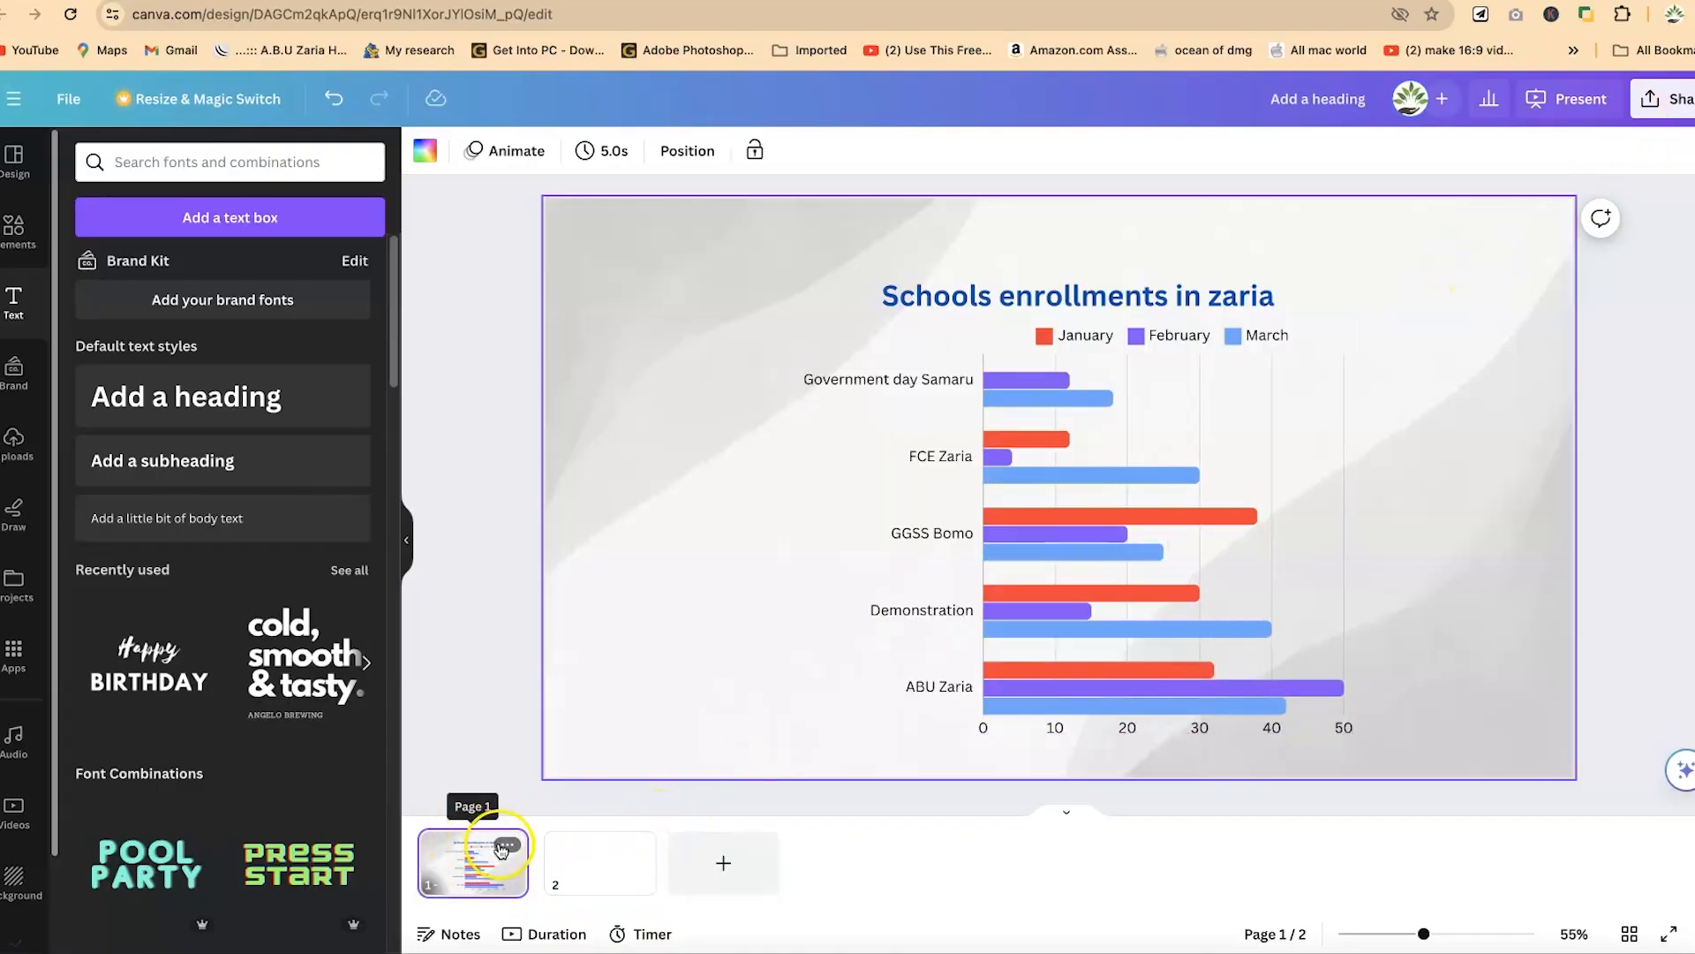
left_click(509, 845)
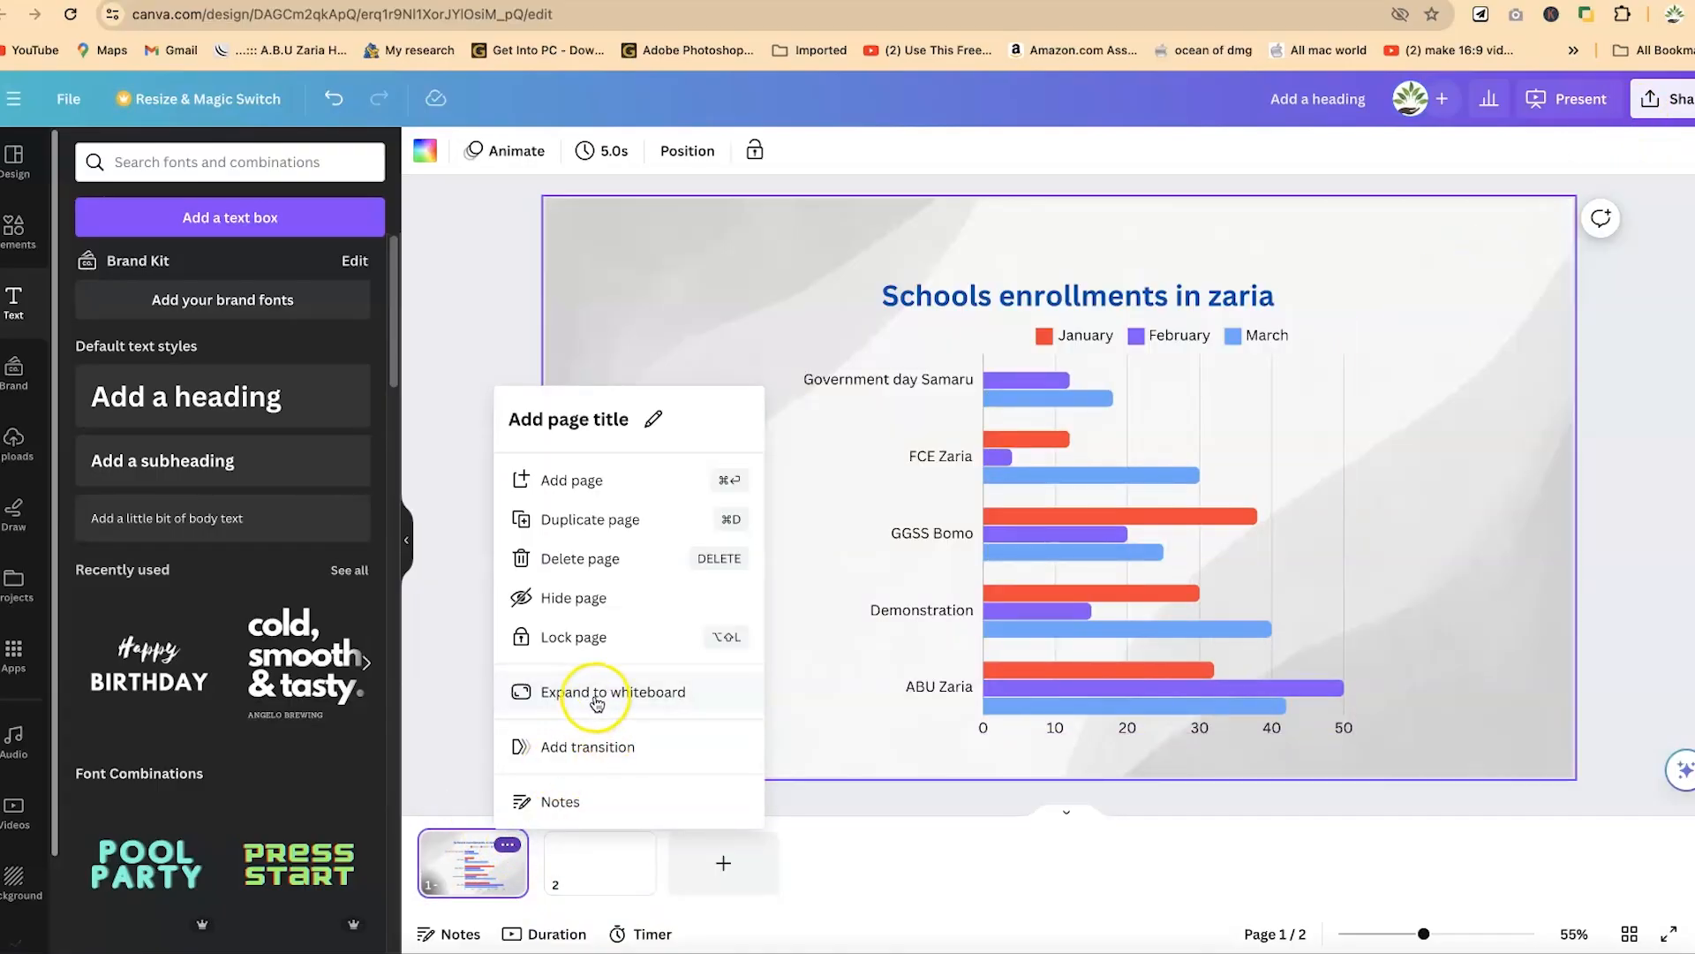
left_click(623, 526)
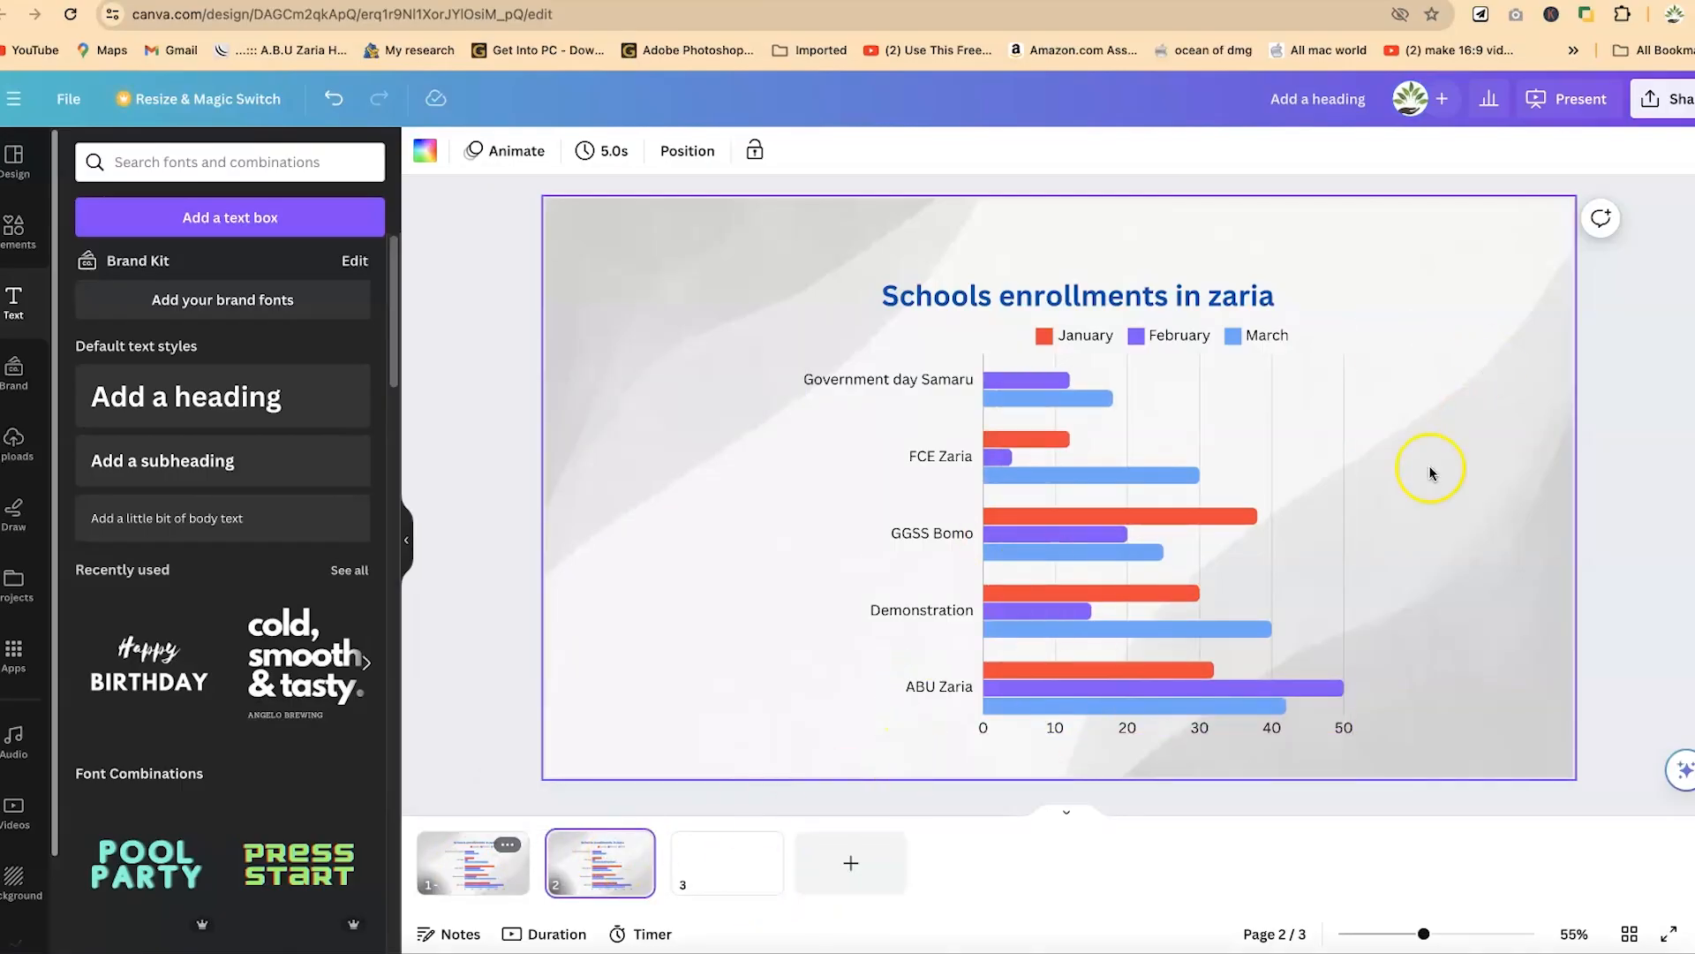
- Delete the row chart and the heading from the duplicated slide, keeping only its background
left_click(1215, 540)
key("Delete")
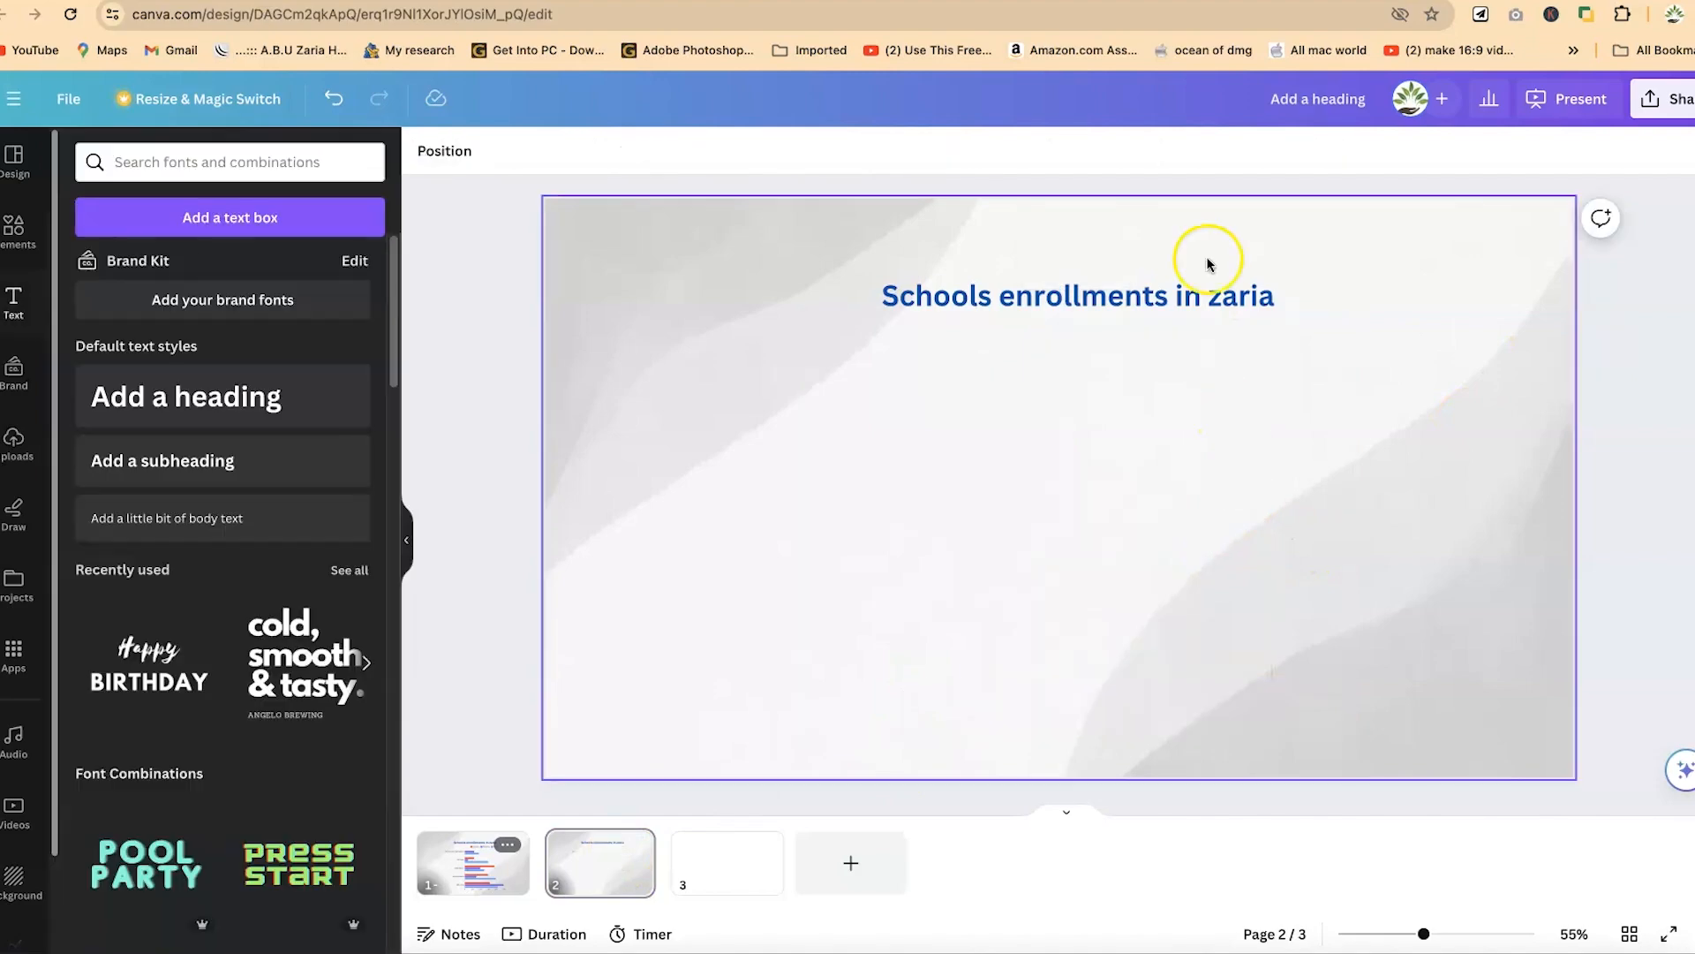
left_click(1192, 292)
key("Delete")
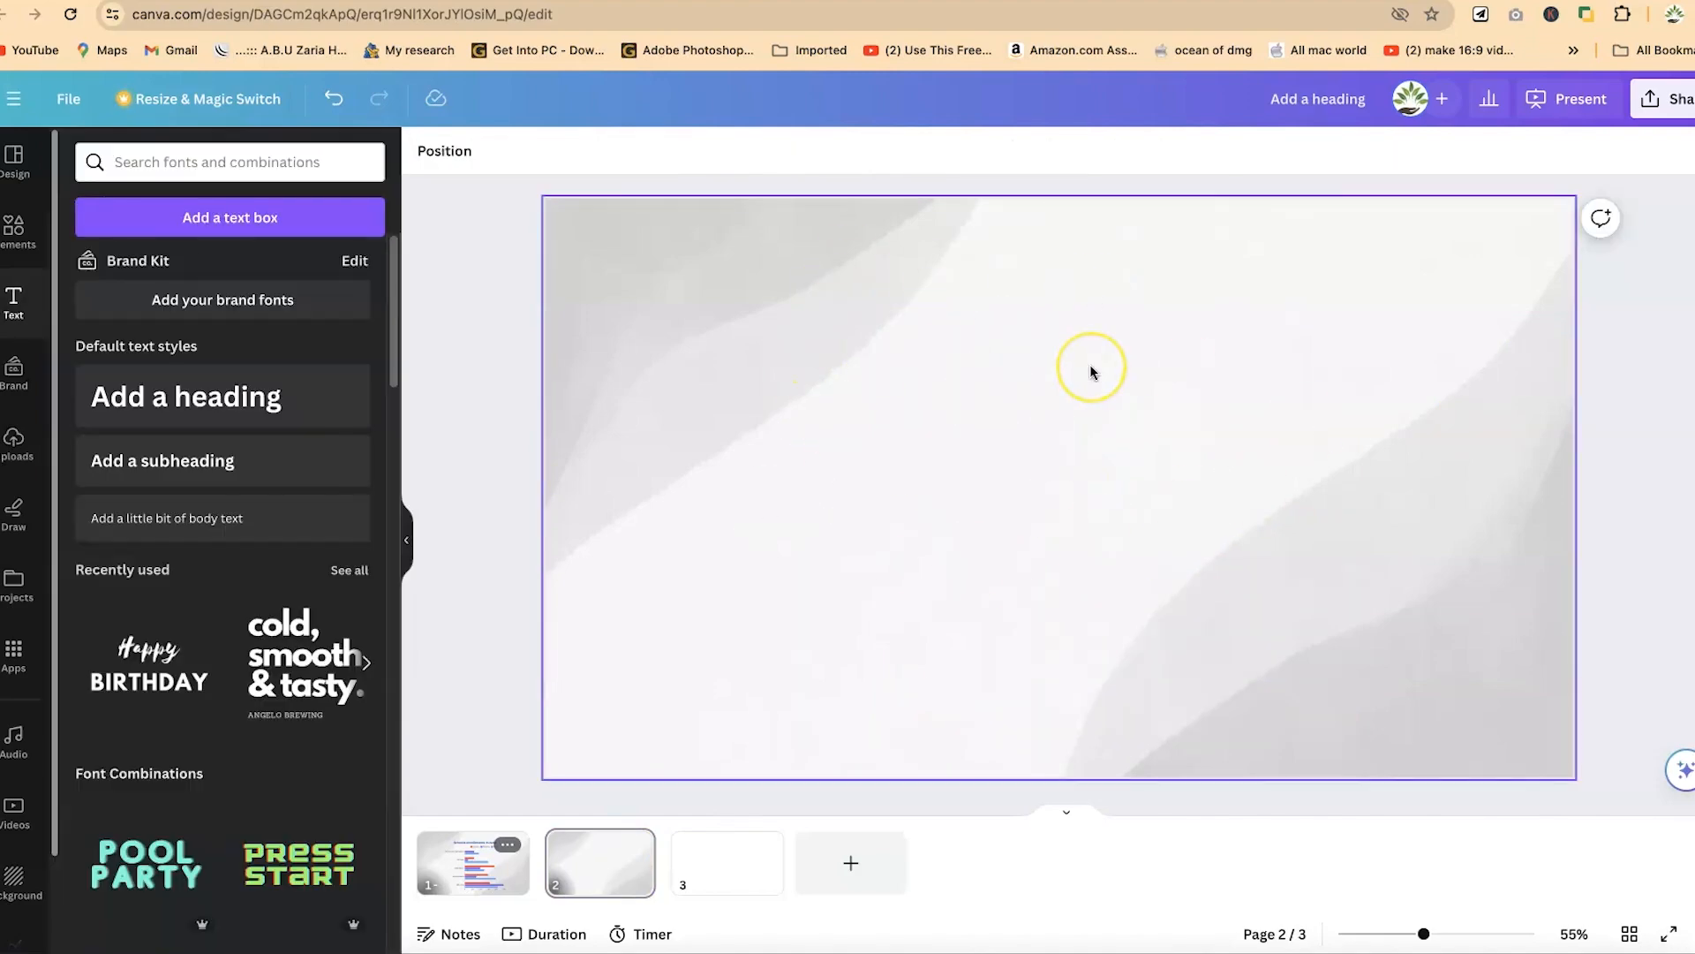
- Insert a pie chart from Canva's charts collection onto the emptied second slide
left_click(18, 649)
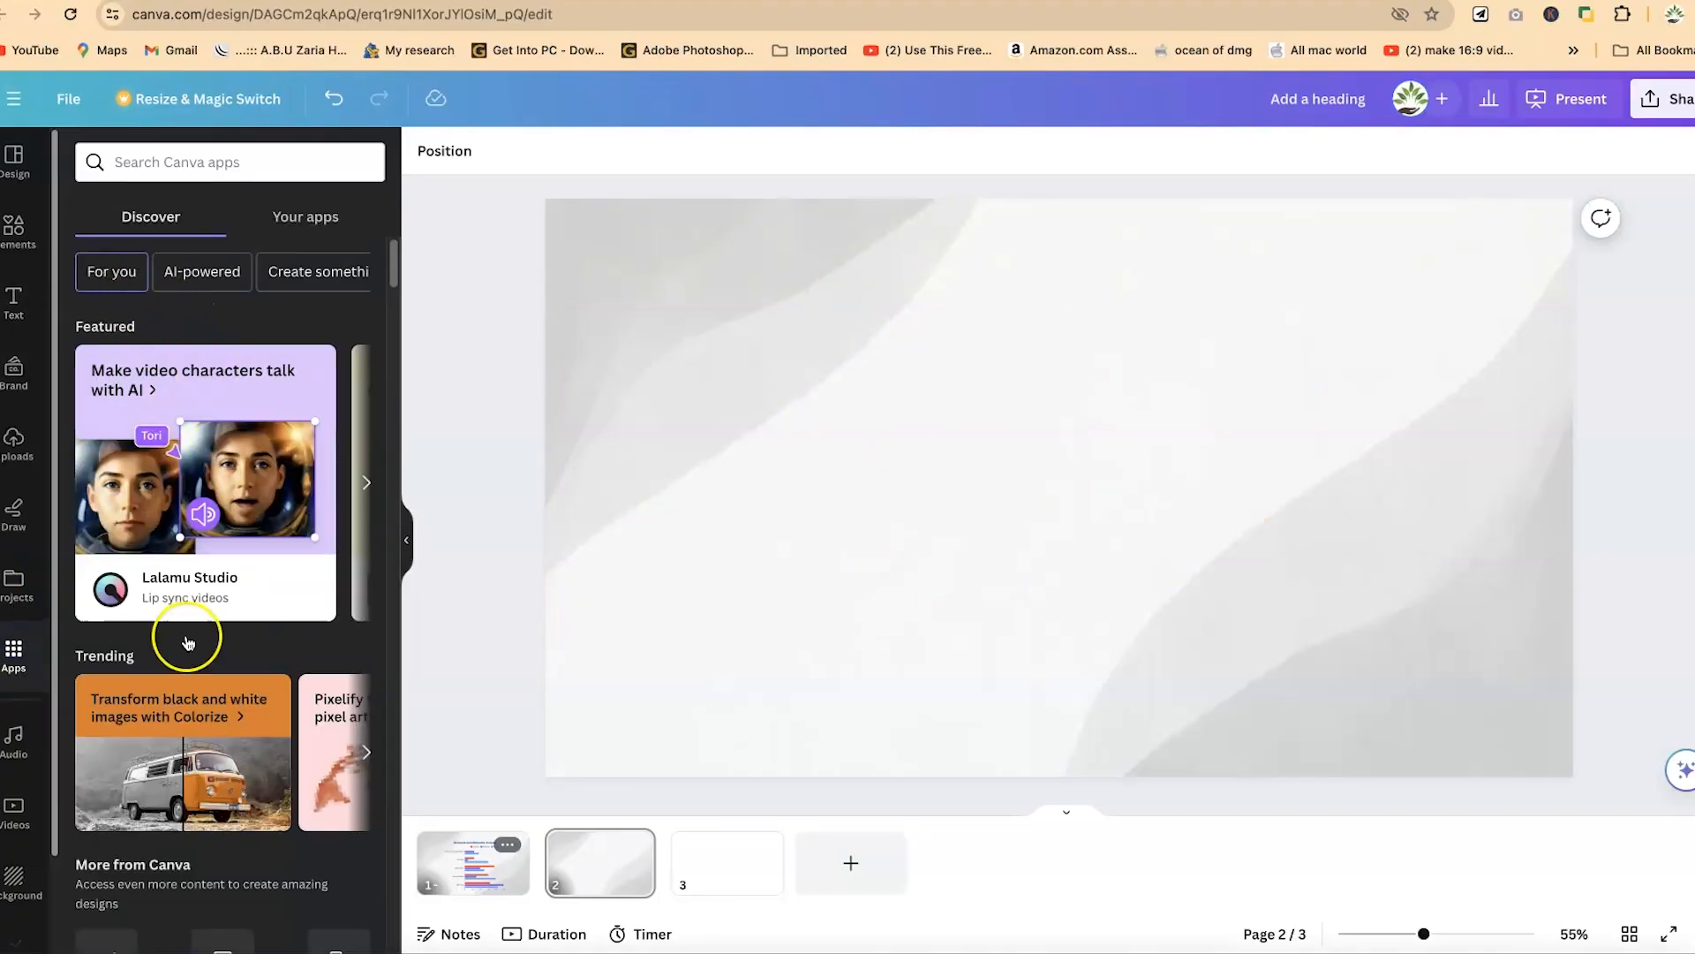
scroll(197, 689, "down", 3)
left_click(125, 731)
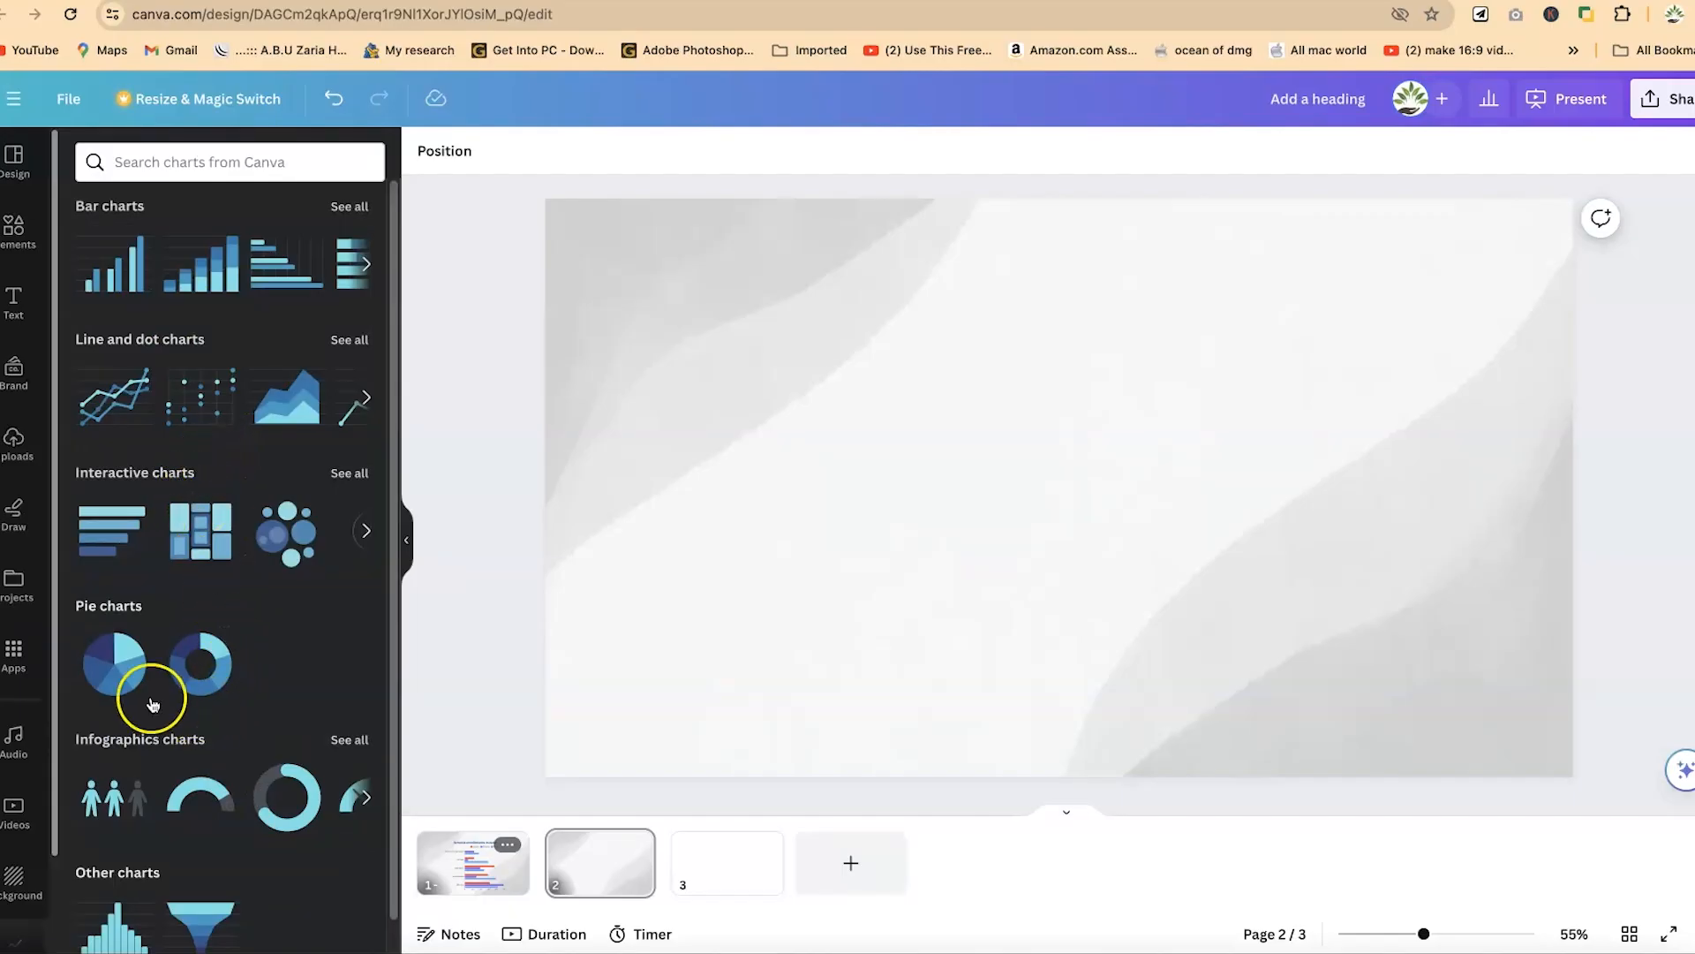
left_click(123, 669)
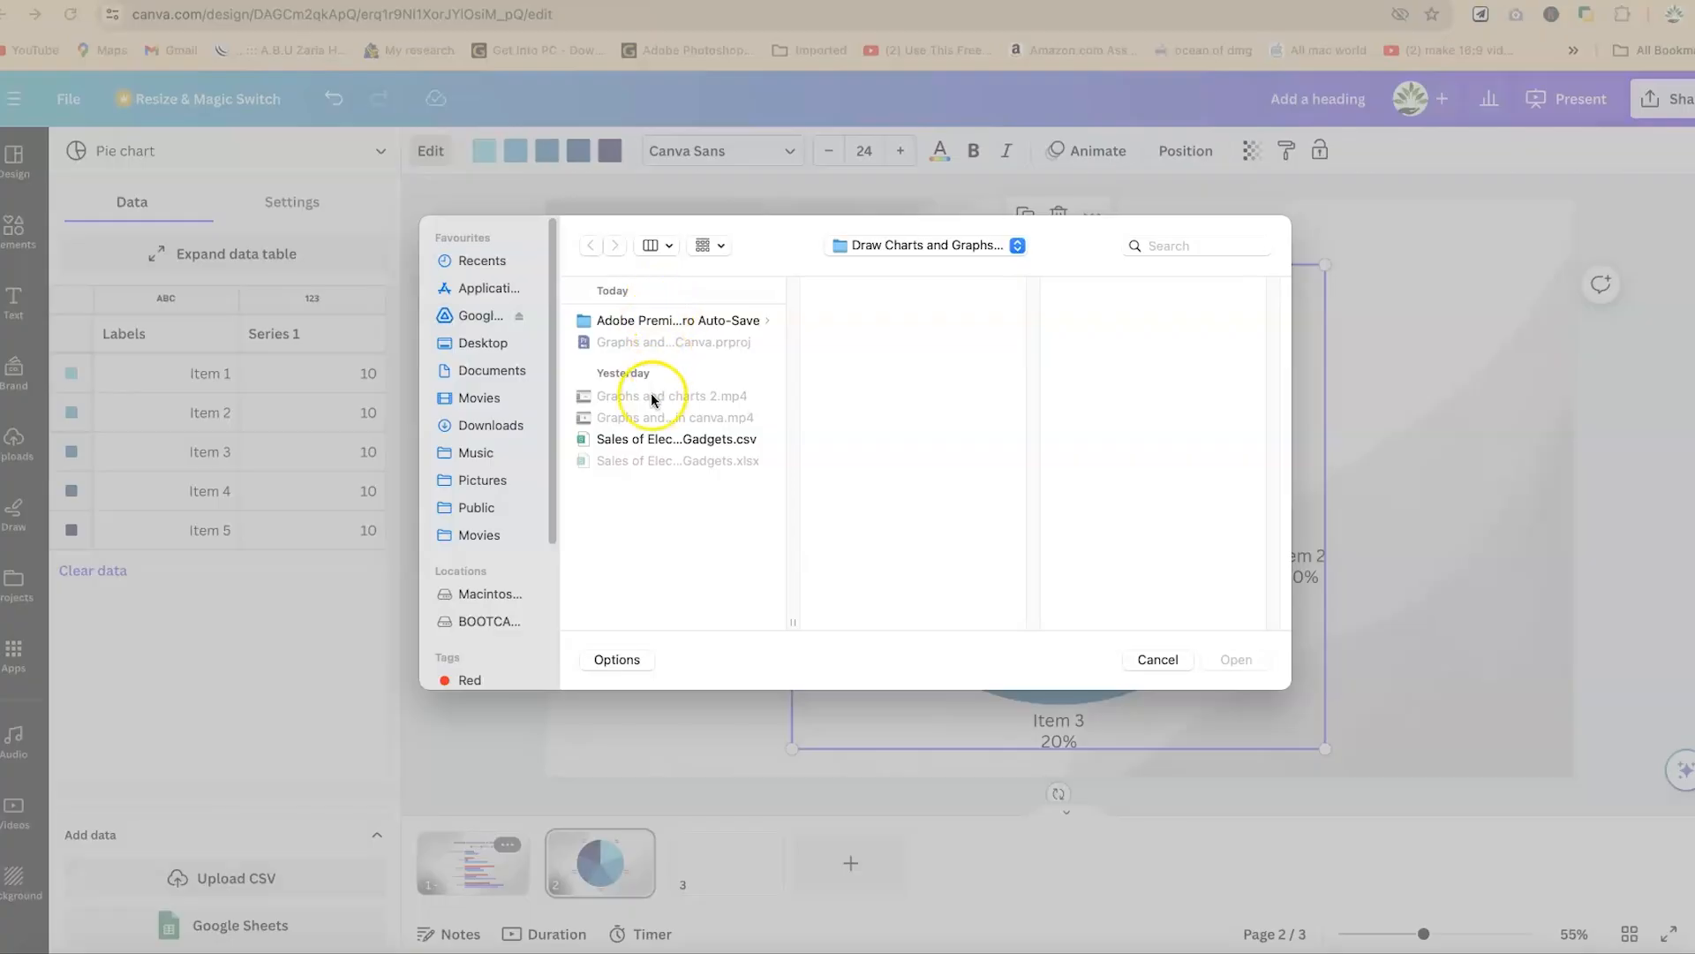
- Import "Sales of Electronic Gadgets.csv" as the pie chart's data and scale the chart down slightly, repositioning it on the slide
left_click(654, 440)
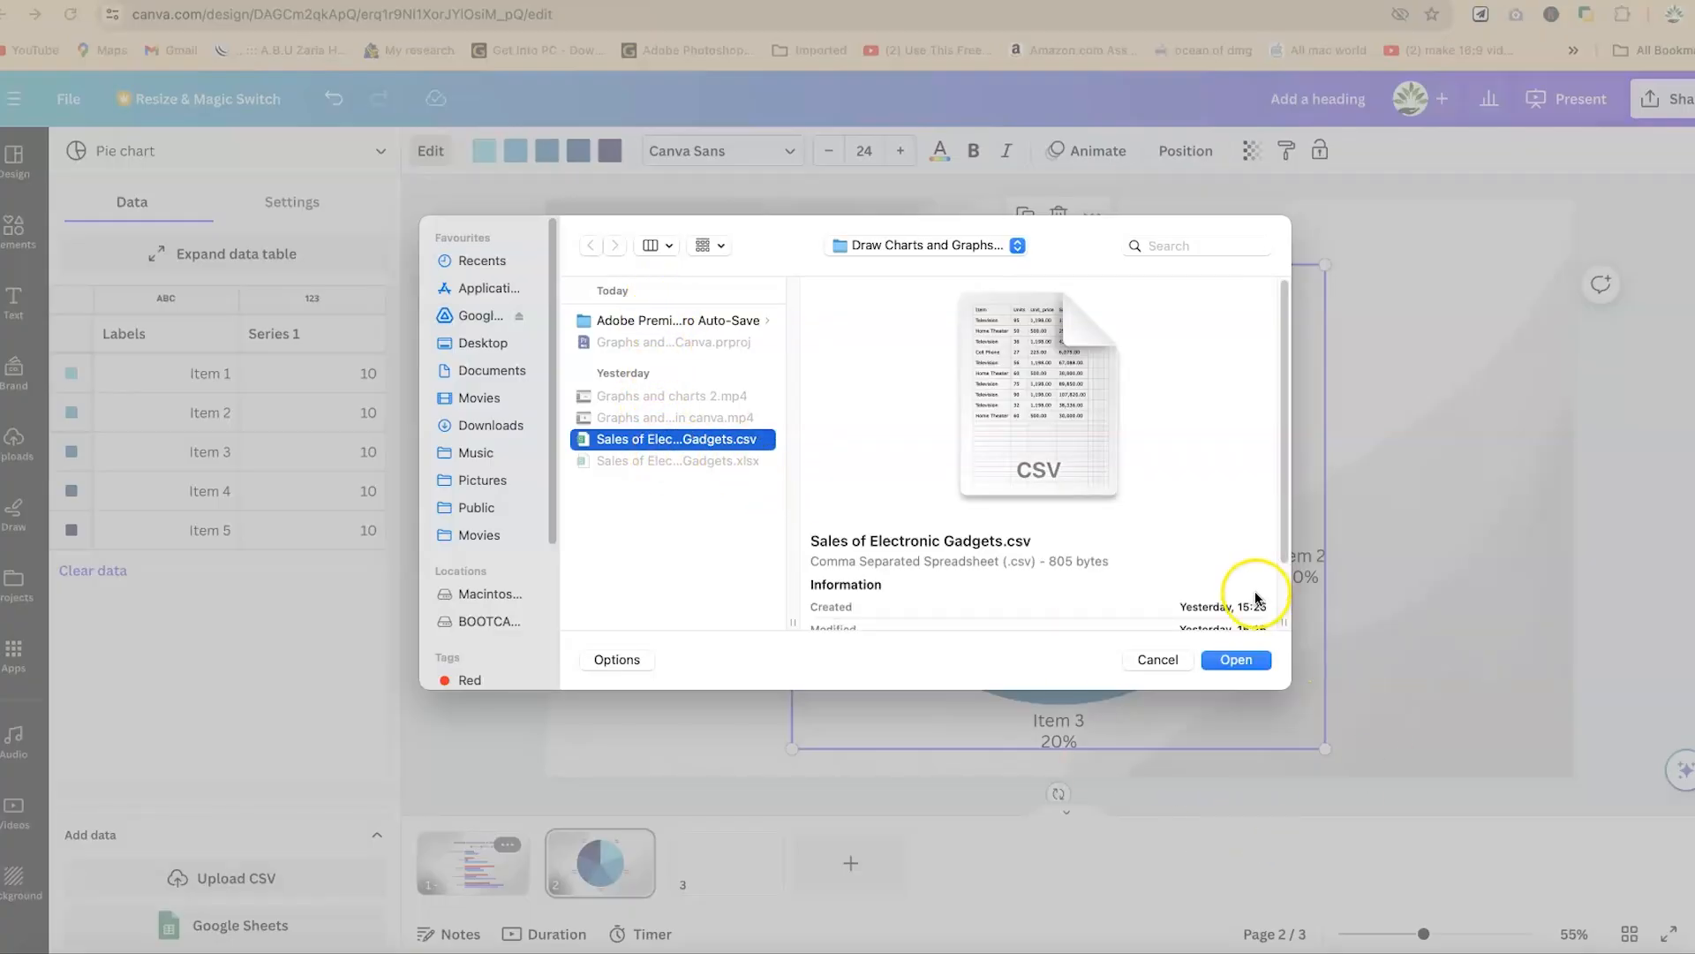
left_click(1247, 661)
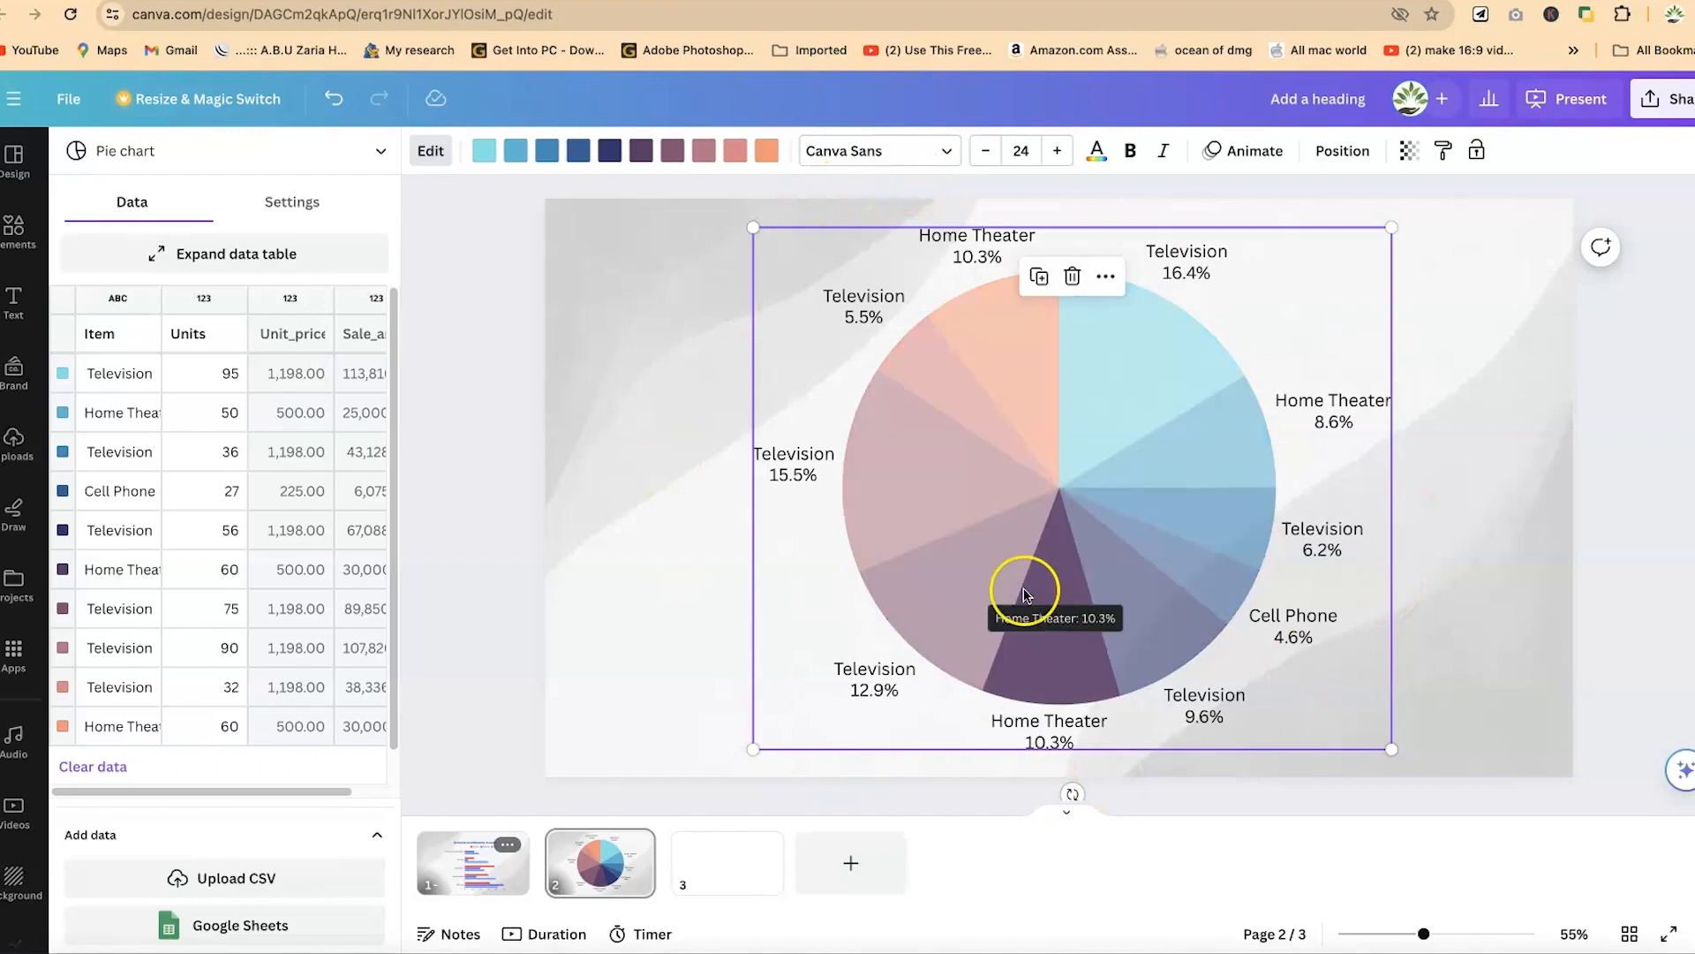
left_click_drag(1391, 746, 1325, 678)
mouse_move(1068, 458)
left_mouse_down()
mouse_move(1071, 495)
mouse_move(1063, 462)
left_mouse_up()
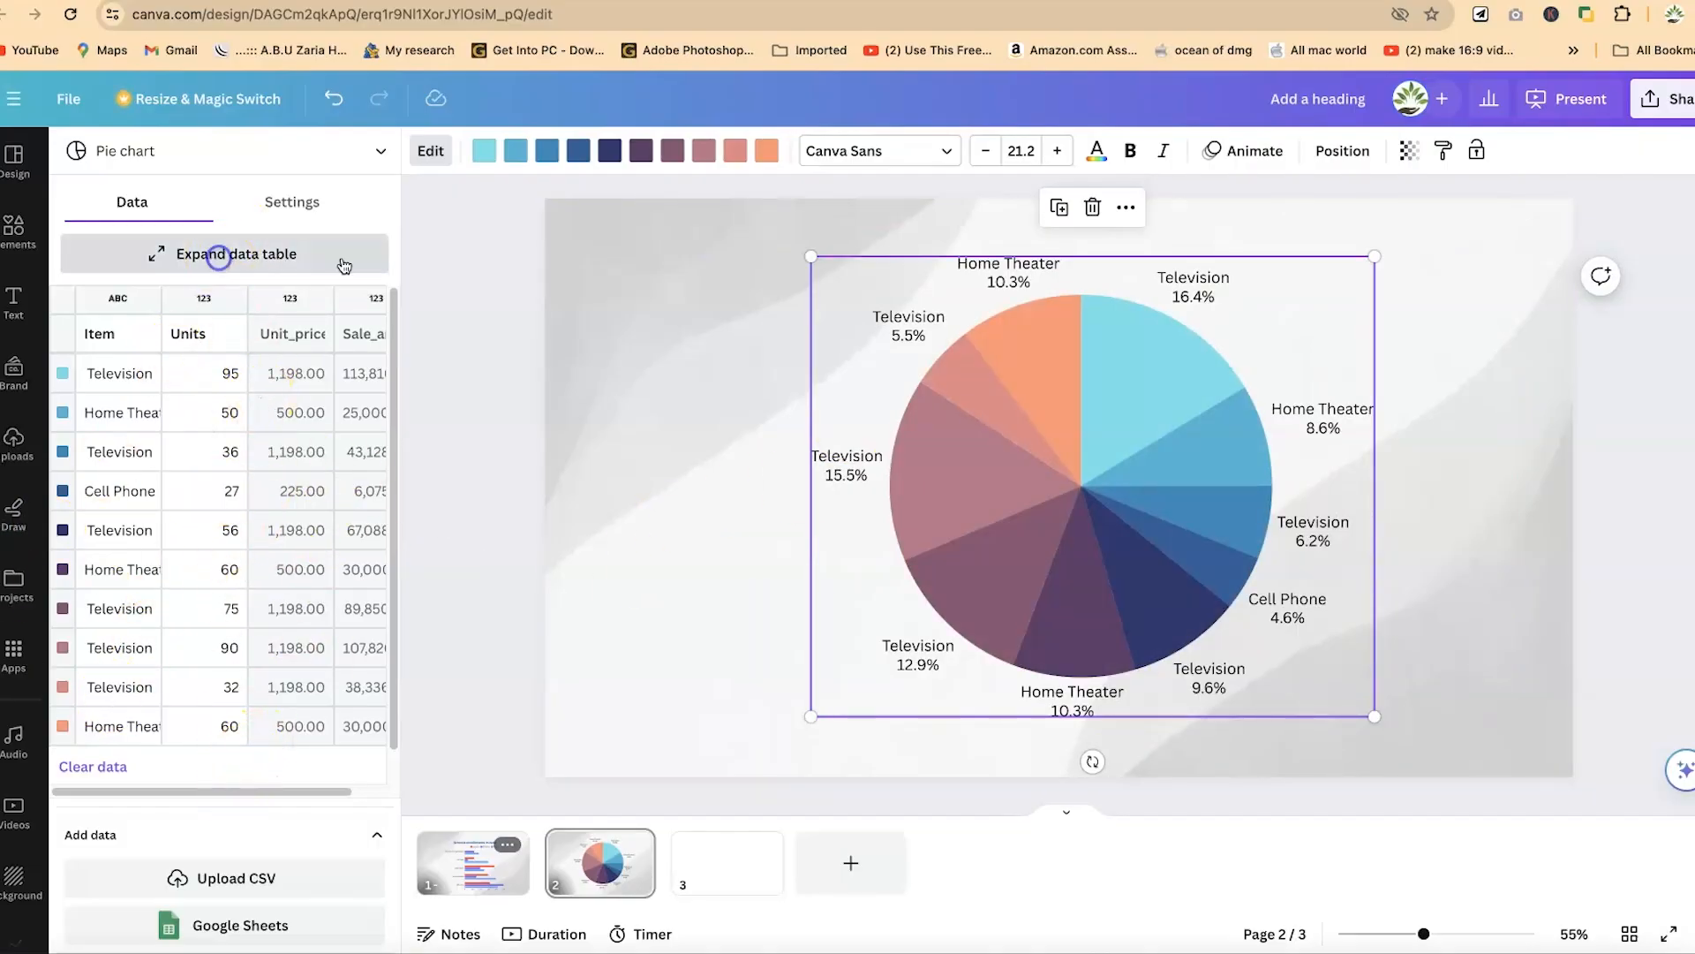
- Open the pie chart's expanded data table and examine its rows, price column, data selection and display options
left_click(220, 257)
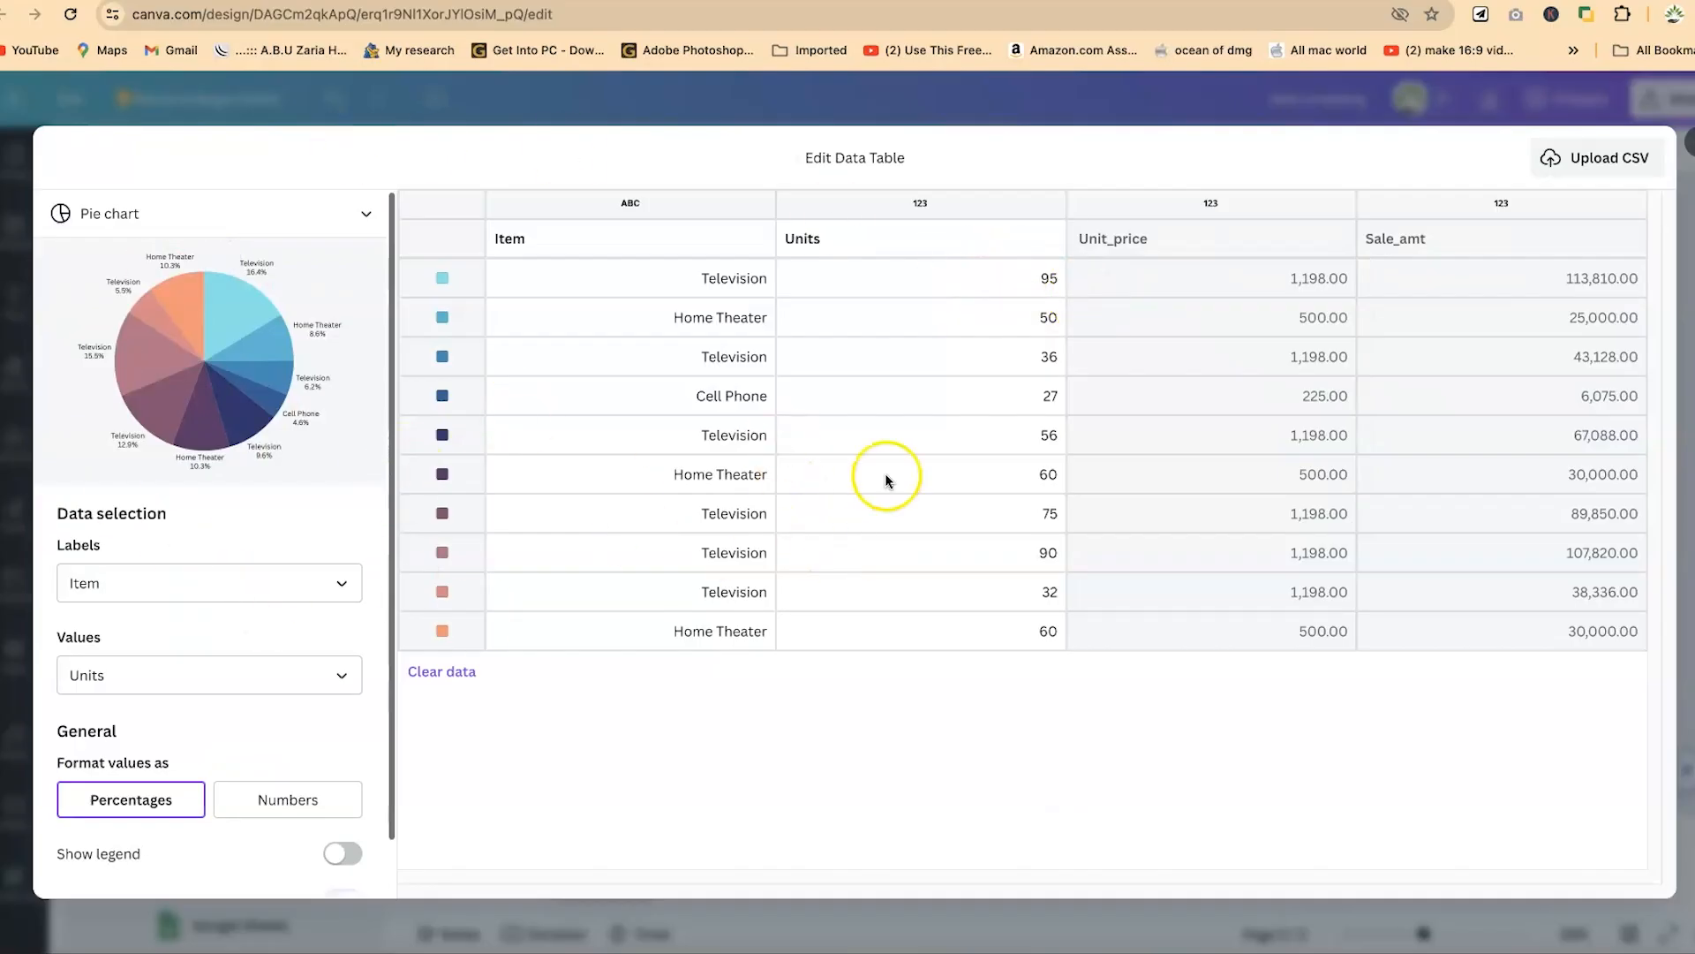
left_click(446, 635)
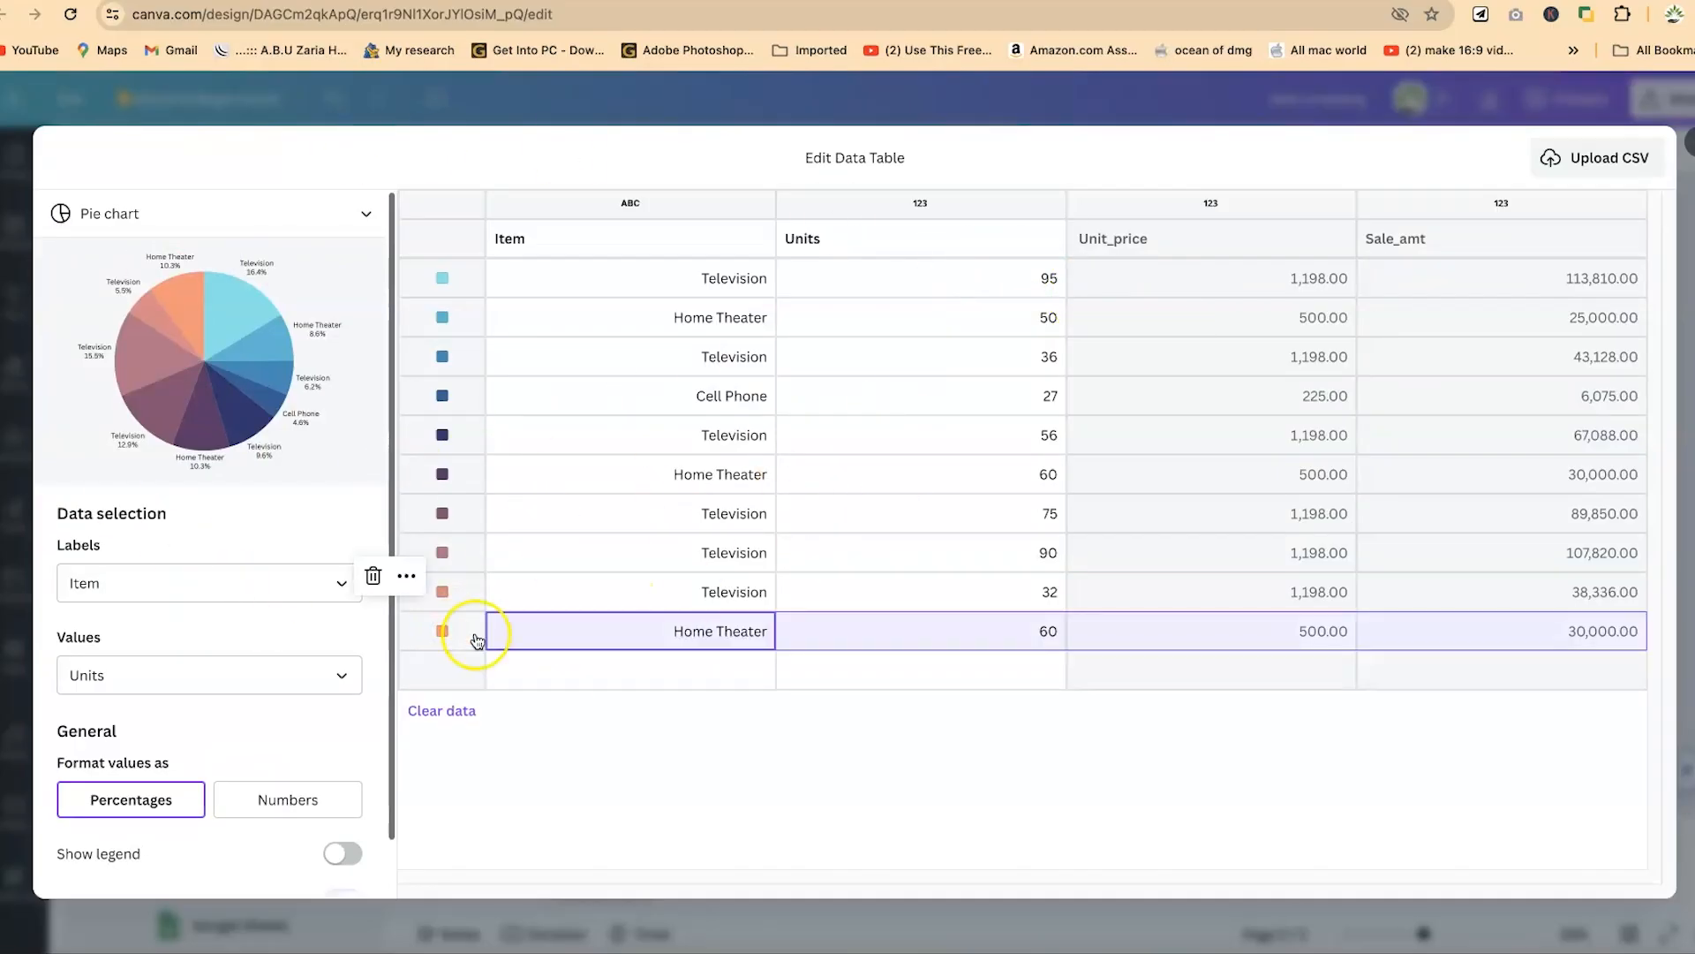
left_click(1313, 325)
left_click(1303, 405)
left_click(1298, 594)
left_click(1292, 498)
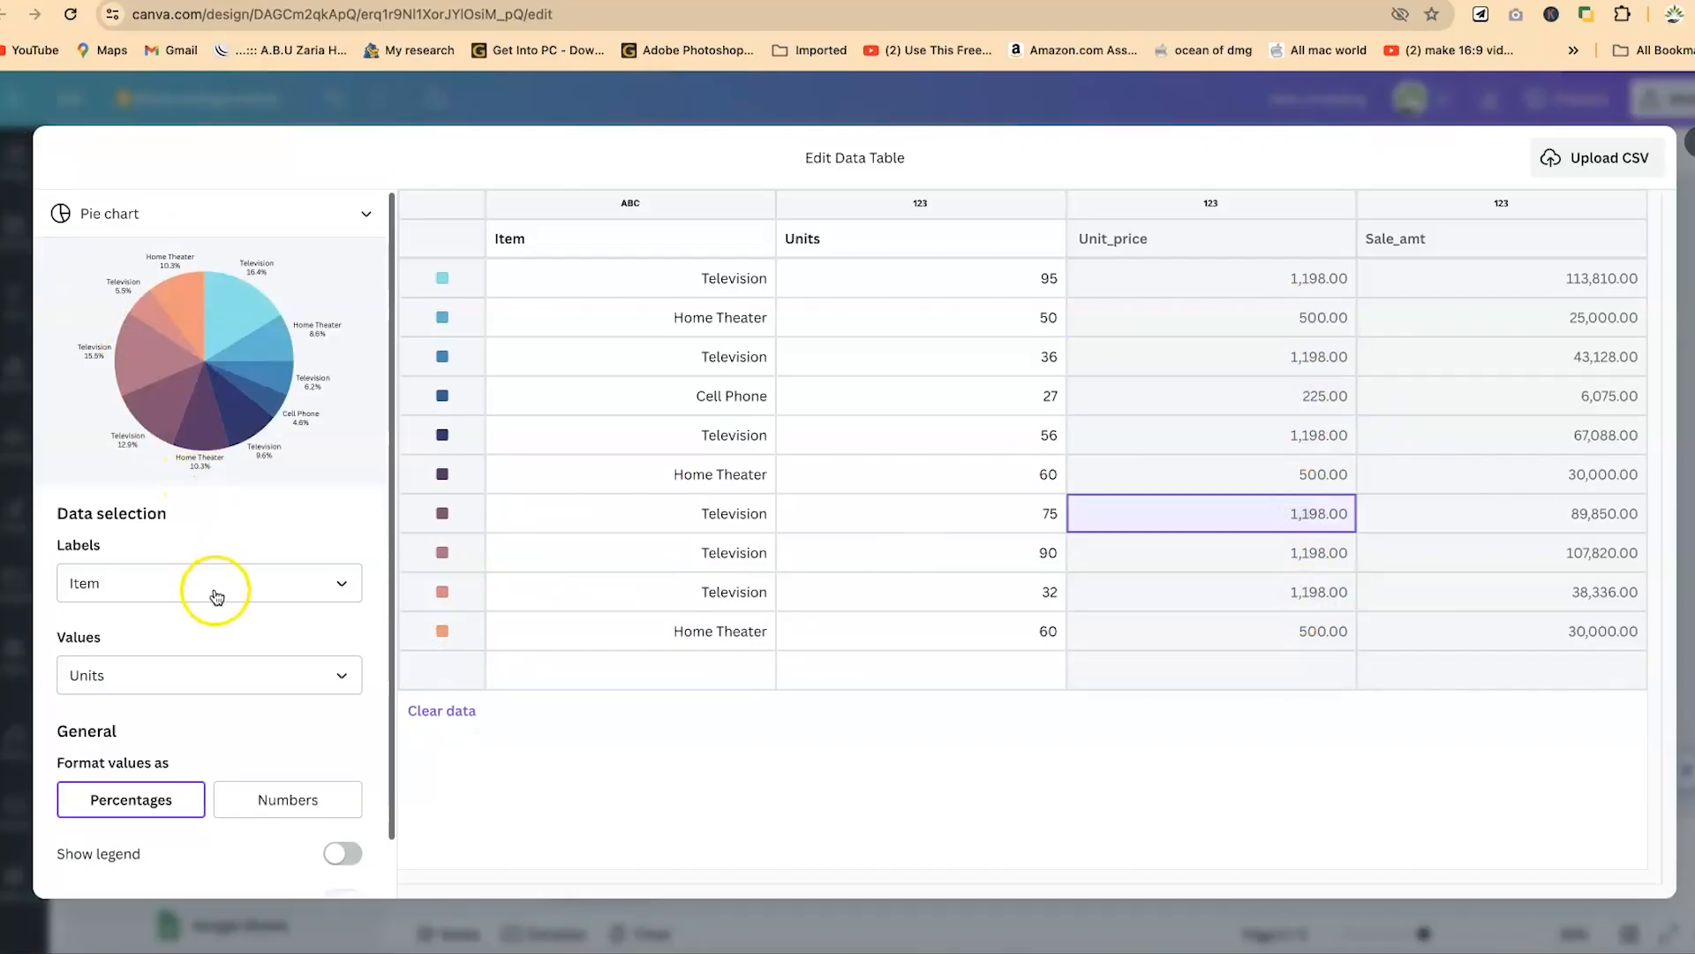
scroll(221, 609, "down", 1)
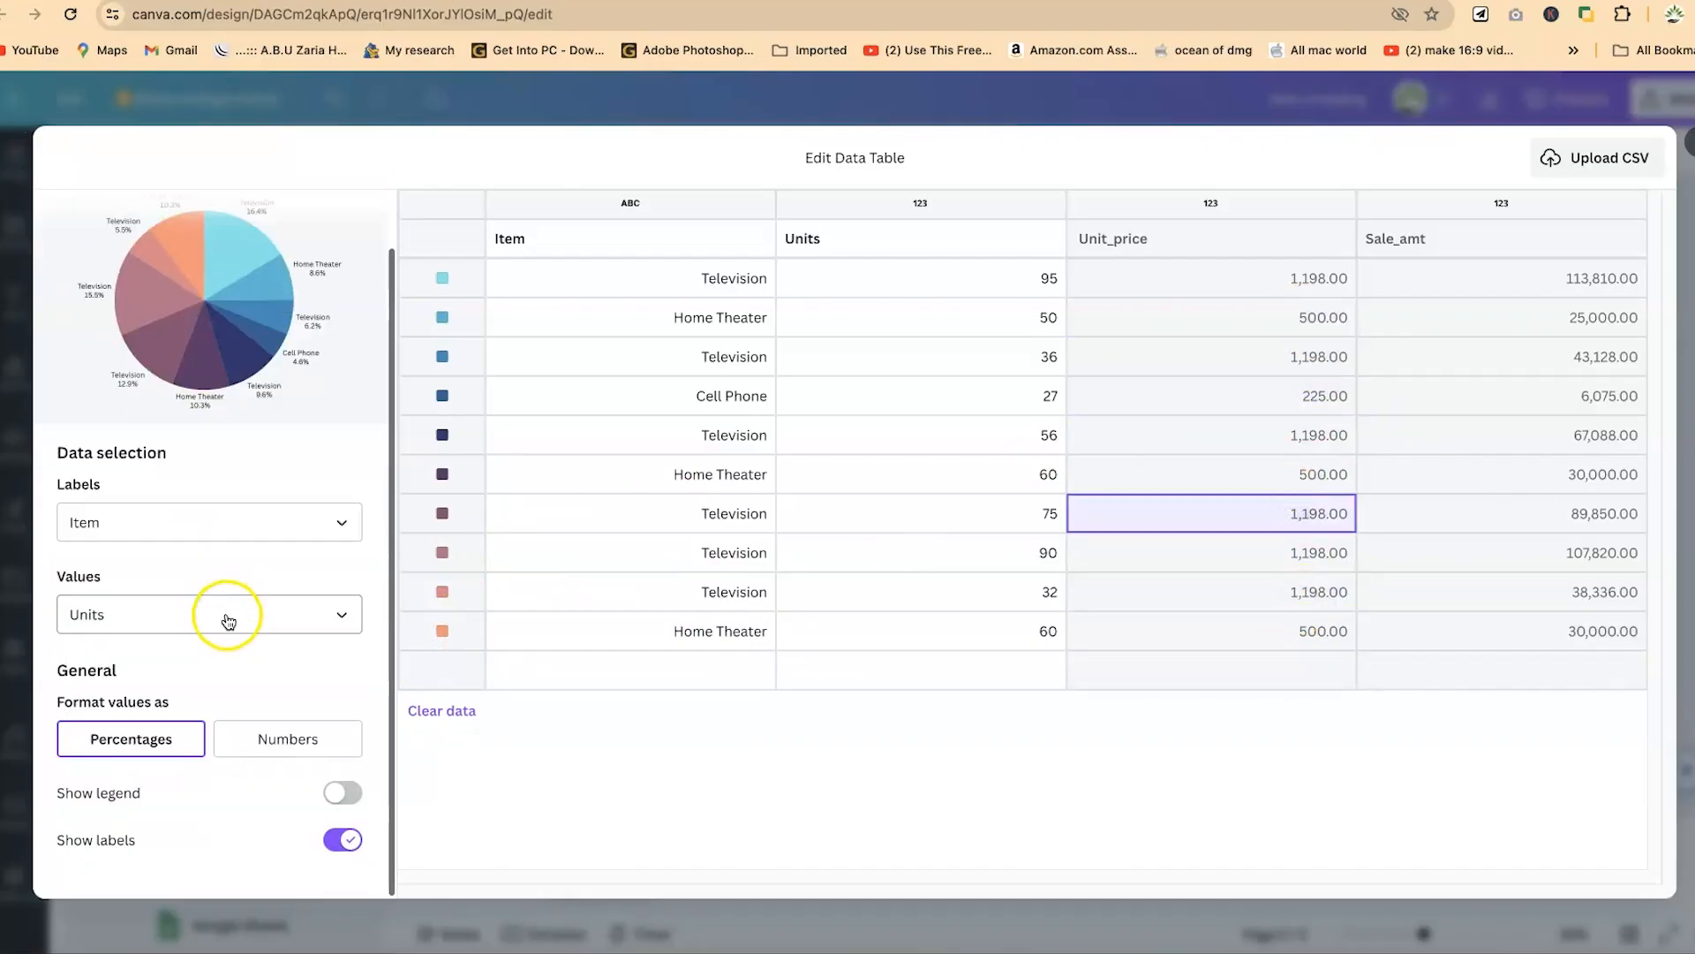
- Try out the pie chart's legend, check the label and value column settings, and close the expanded data table
left_click(344, 796)
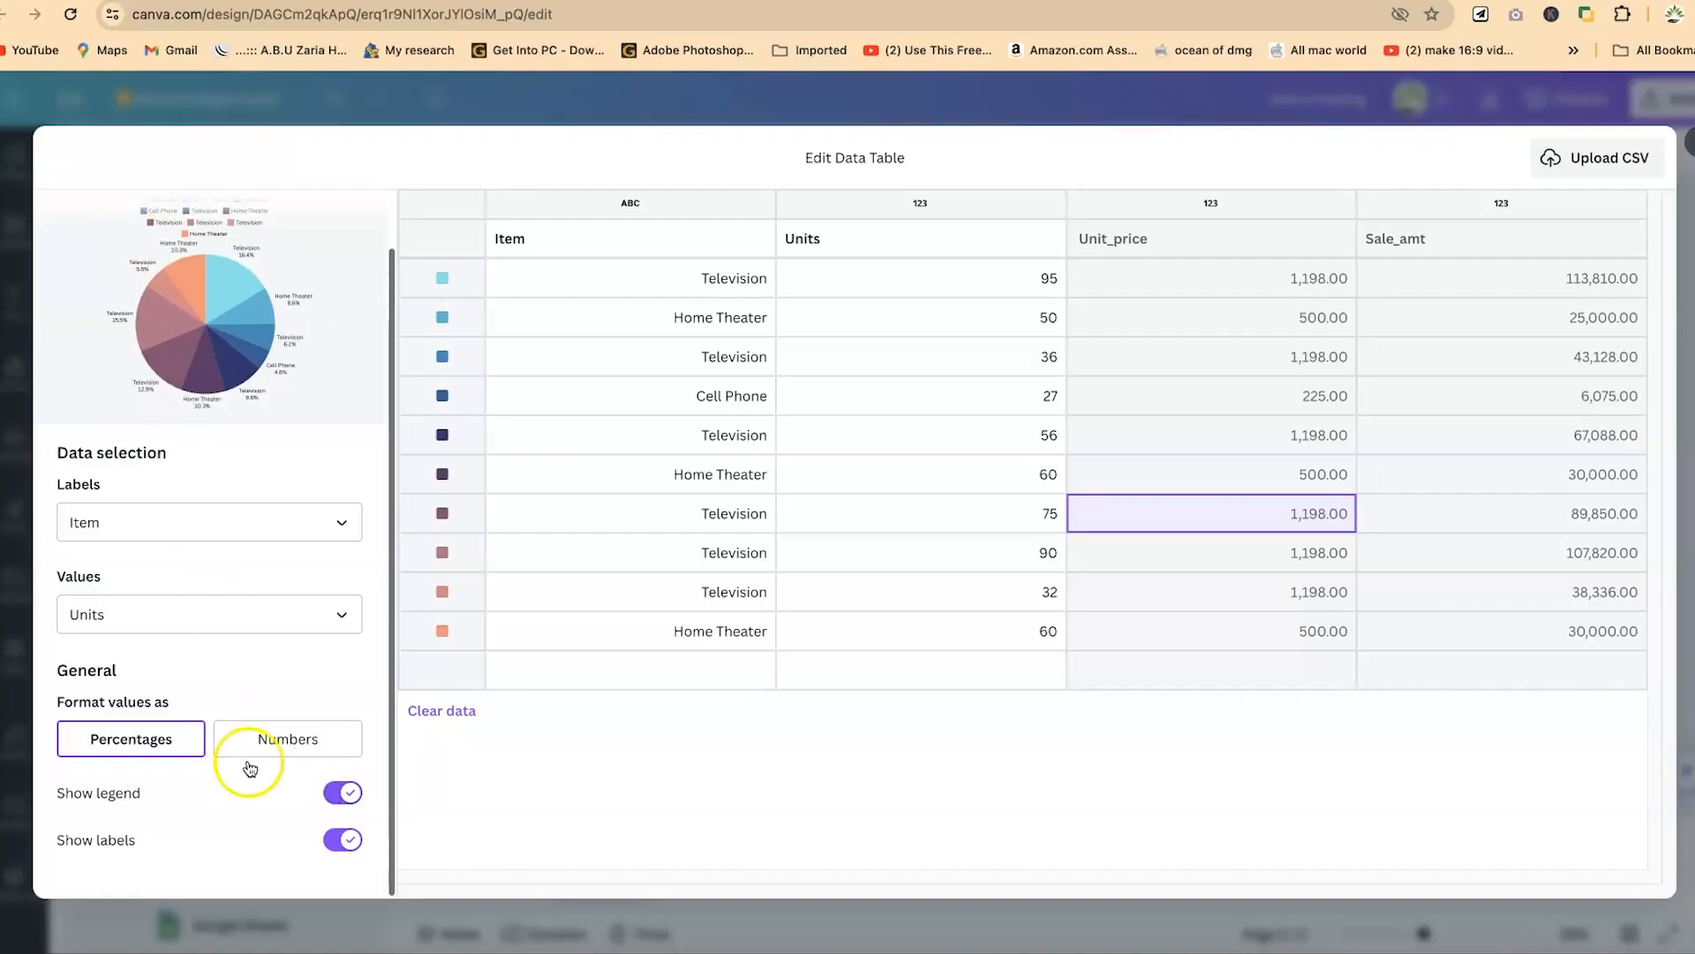
left_click(346, 788)
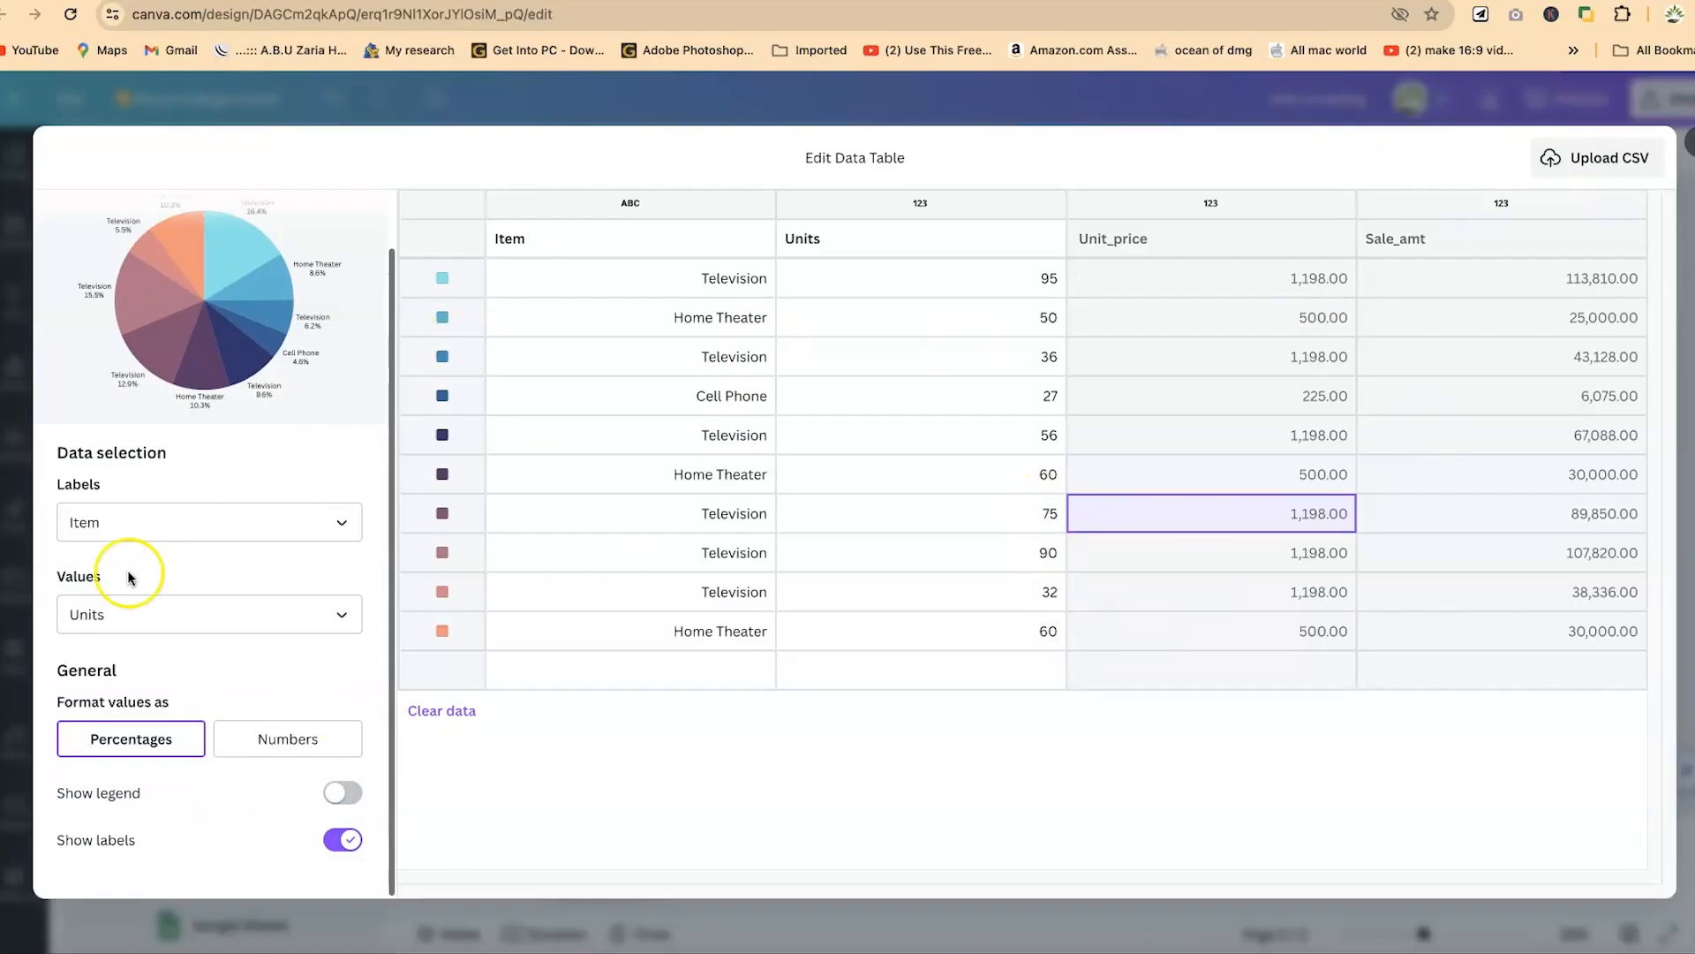
left_click(307, 516)
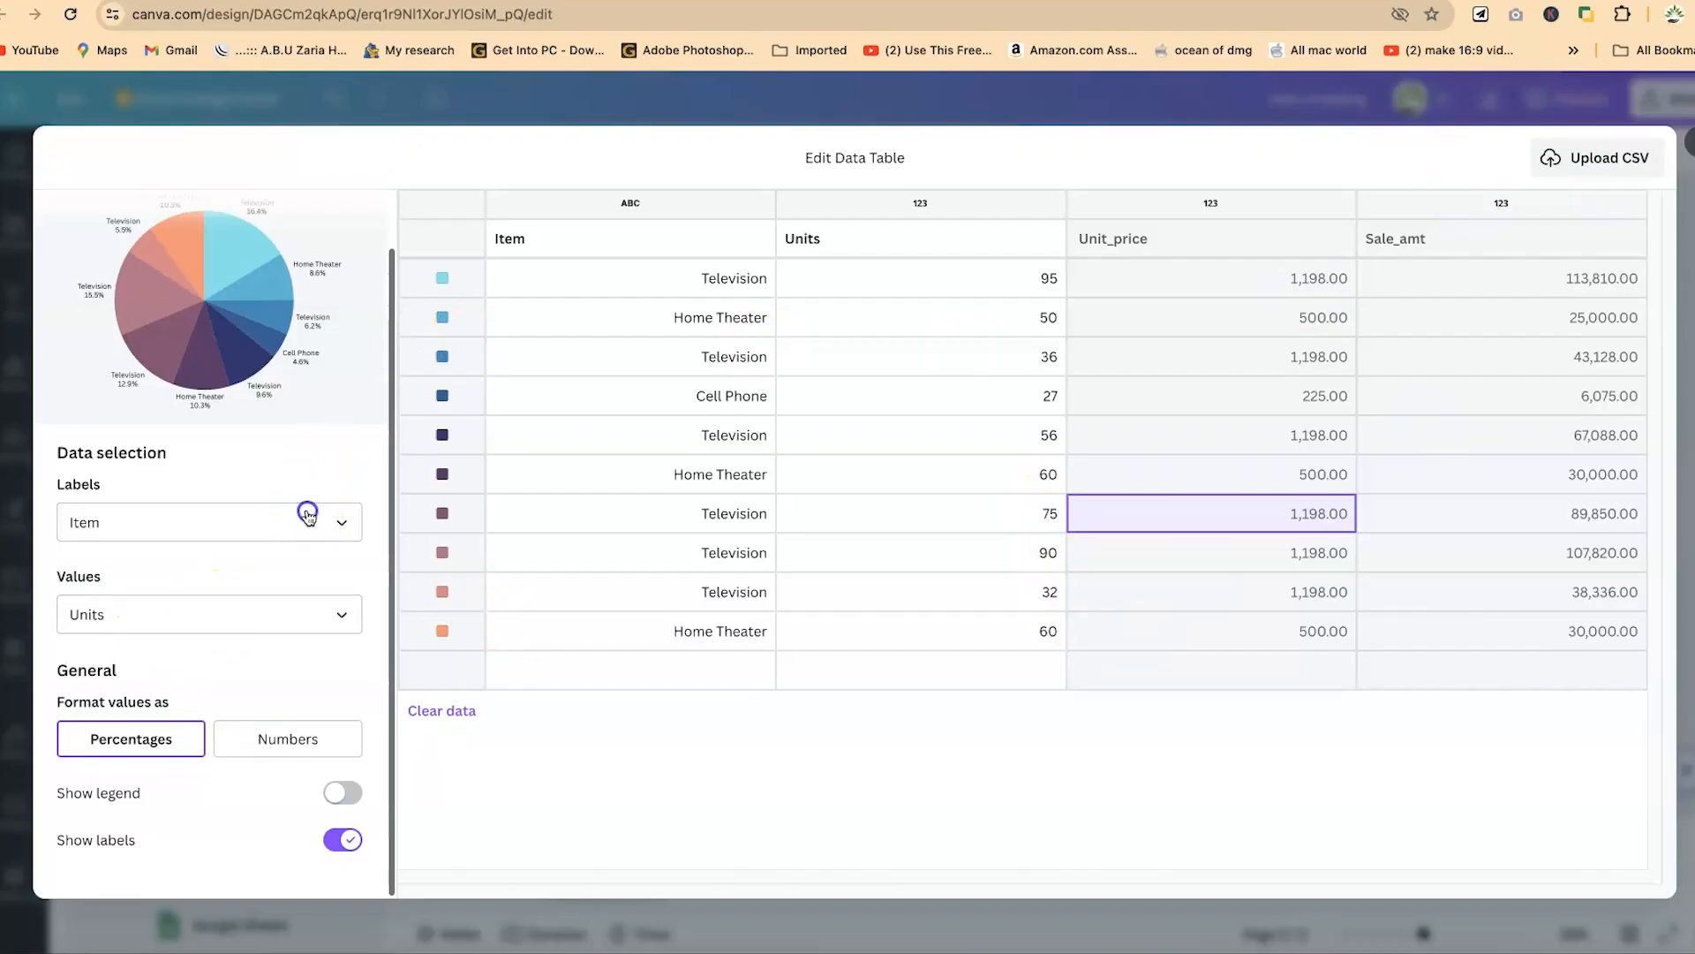
left_click(309, 517)
left_click(326, 614)
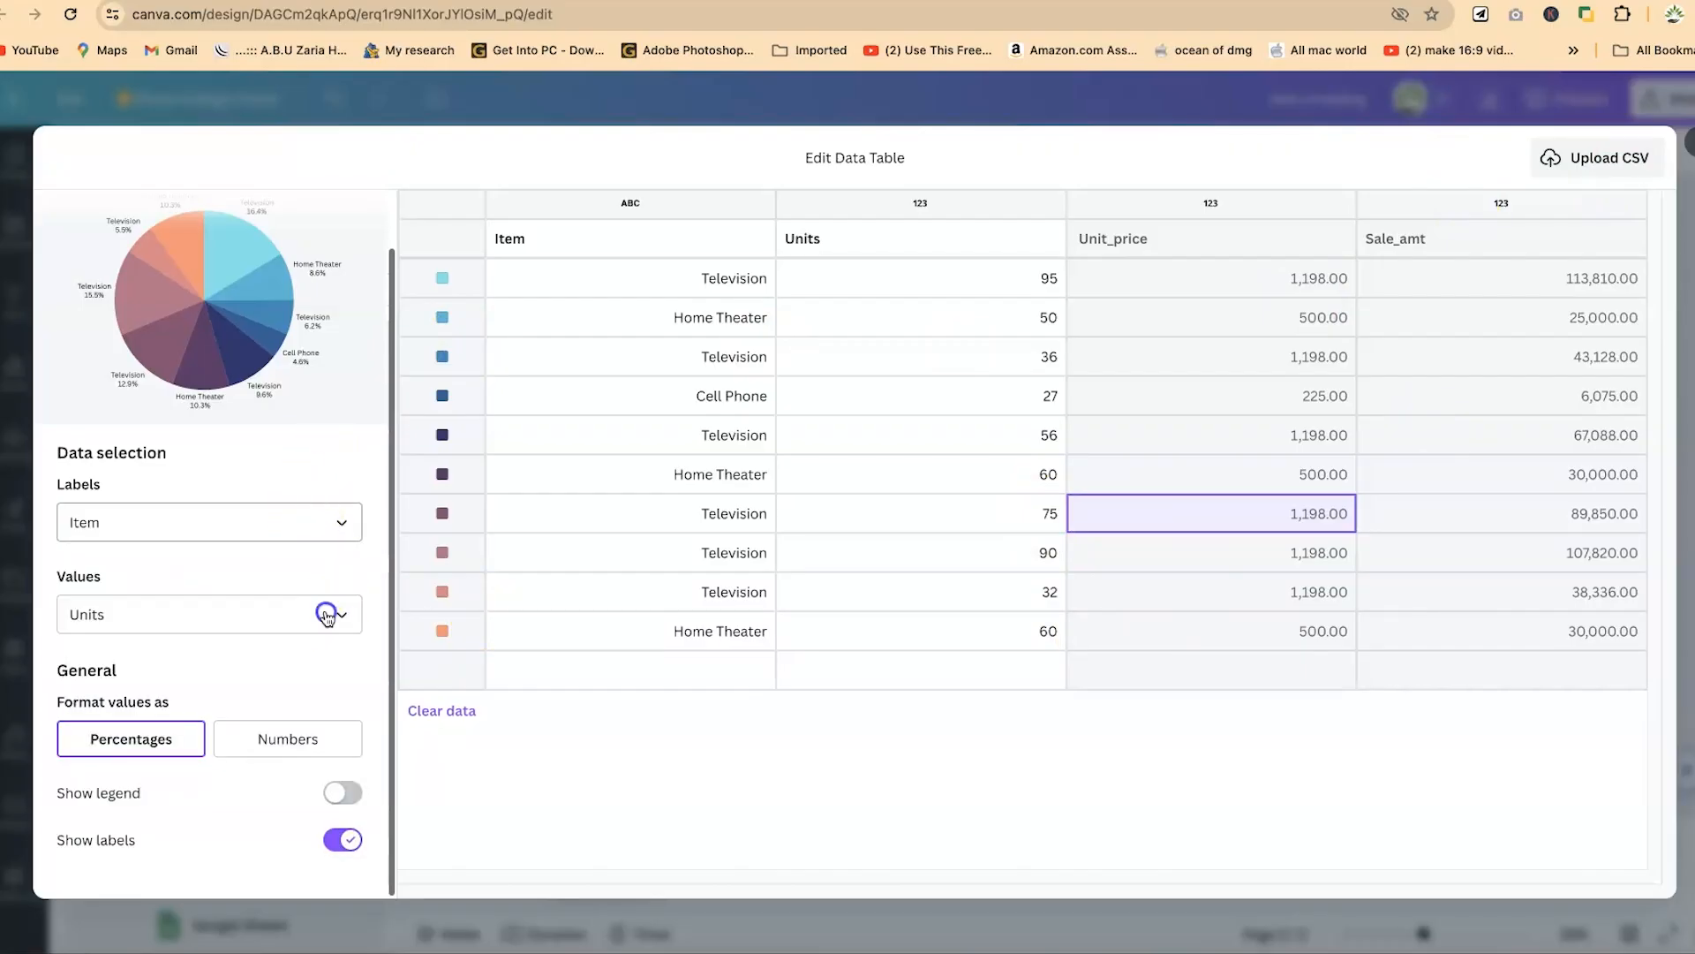
left_click(284, 785)
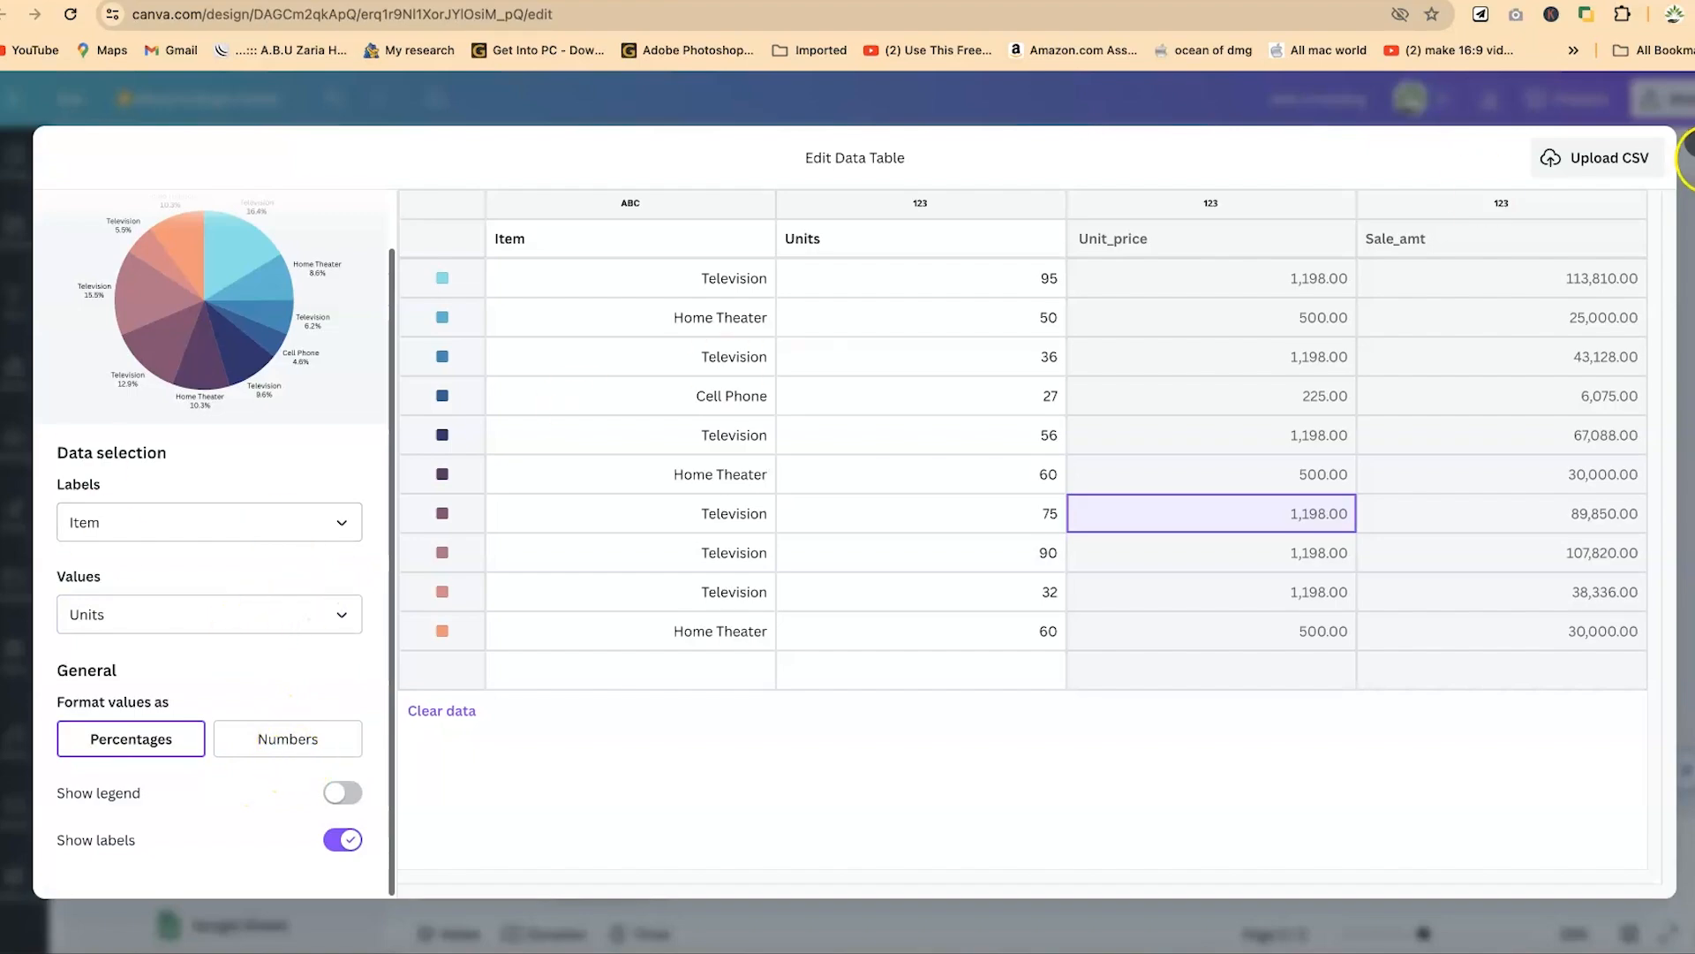
left_click(1692, 143)
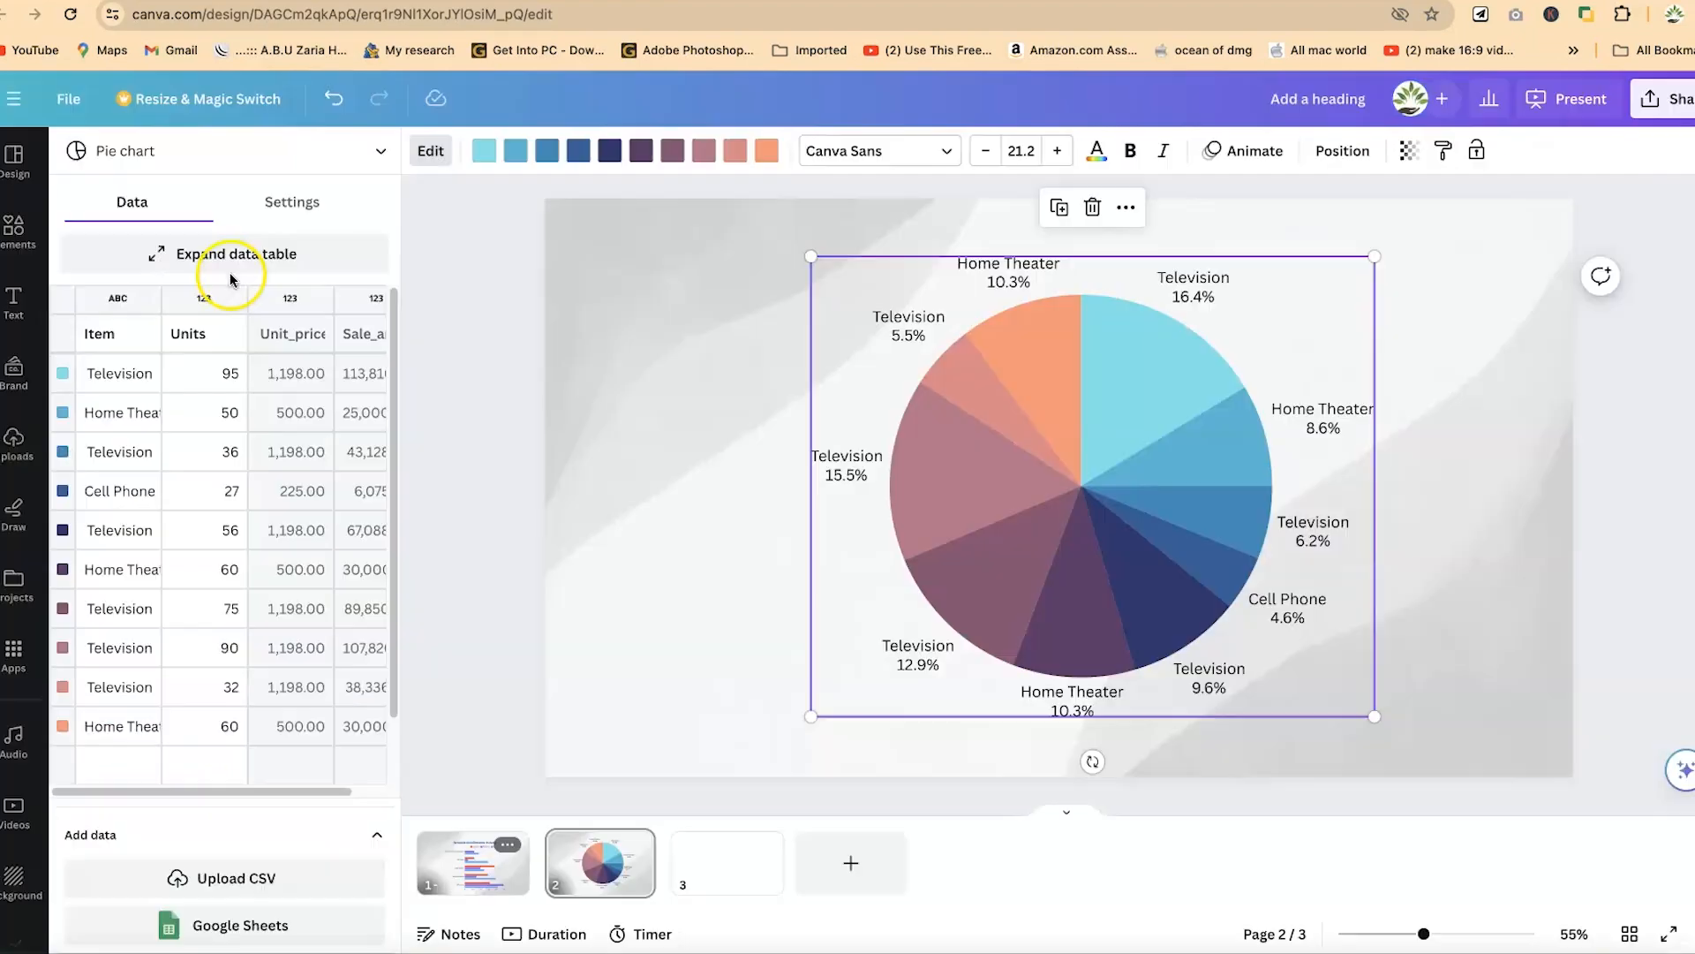
- Try formatting the pie chart's values as numbers in its settings and switch them back to percentages
left_click(300, 201)
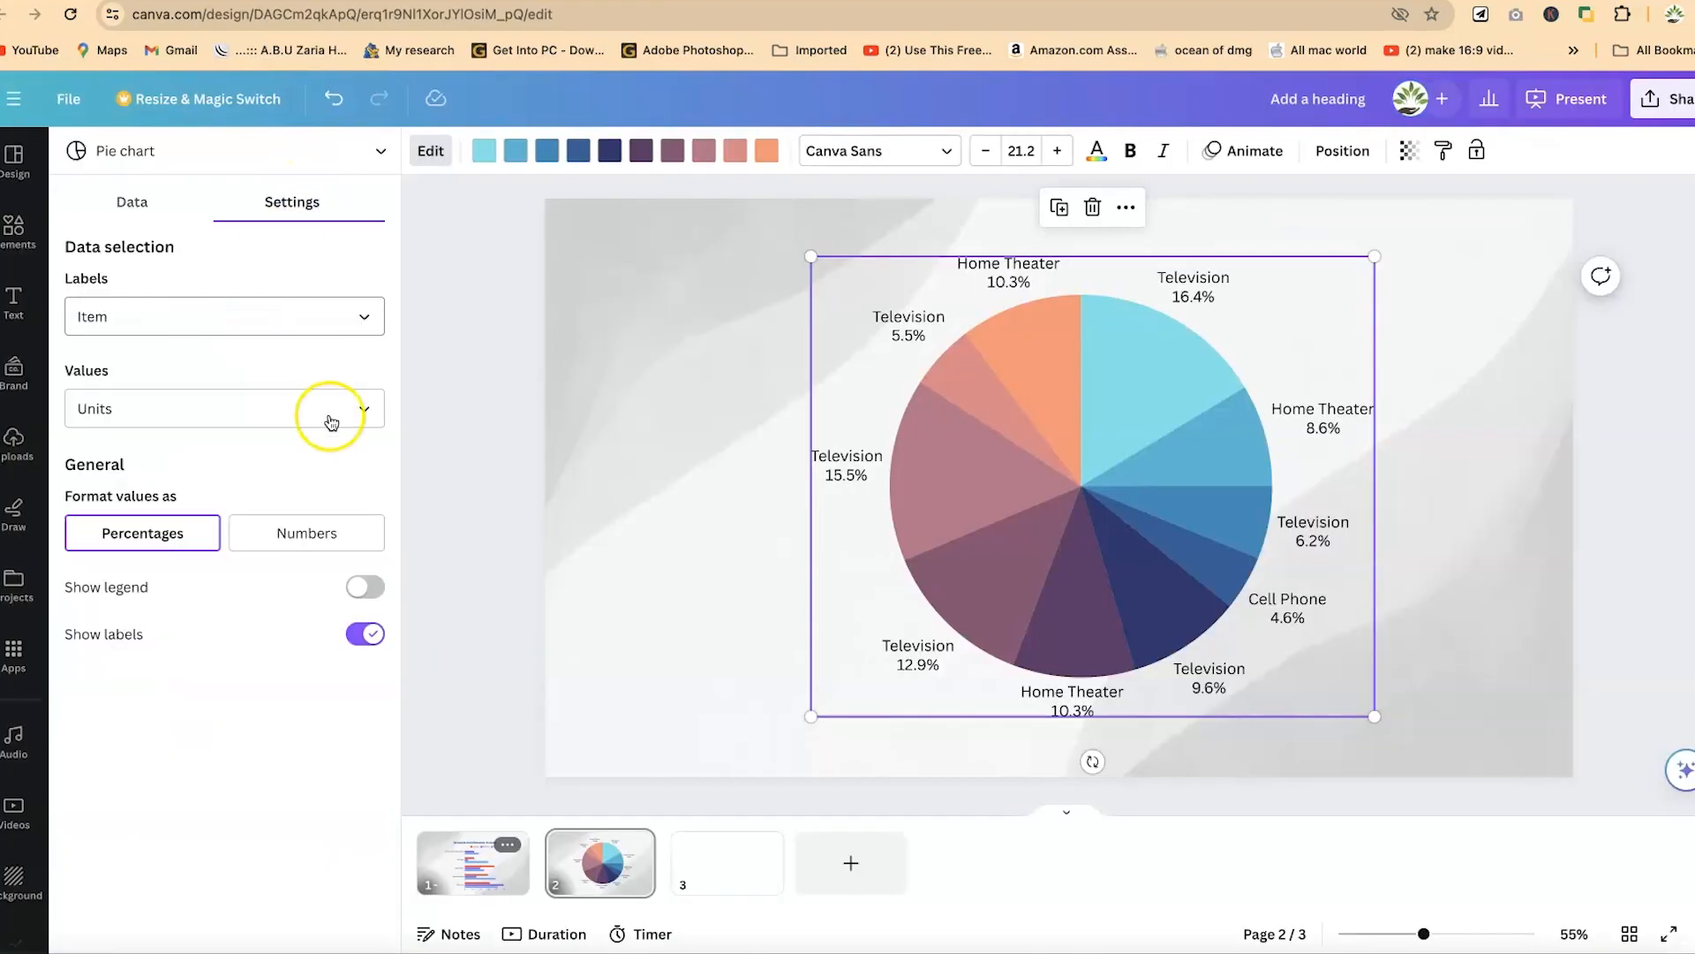
left_click(263, 536)
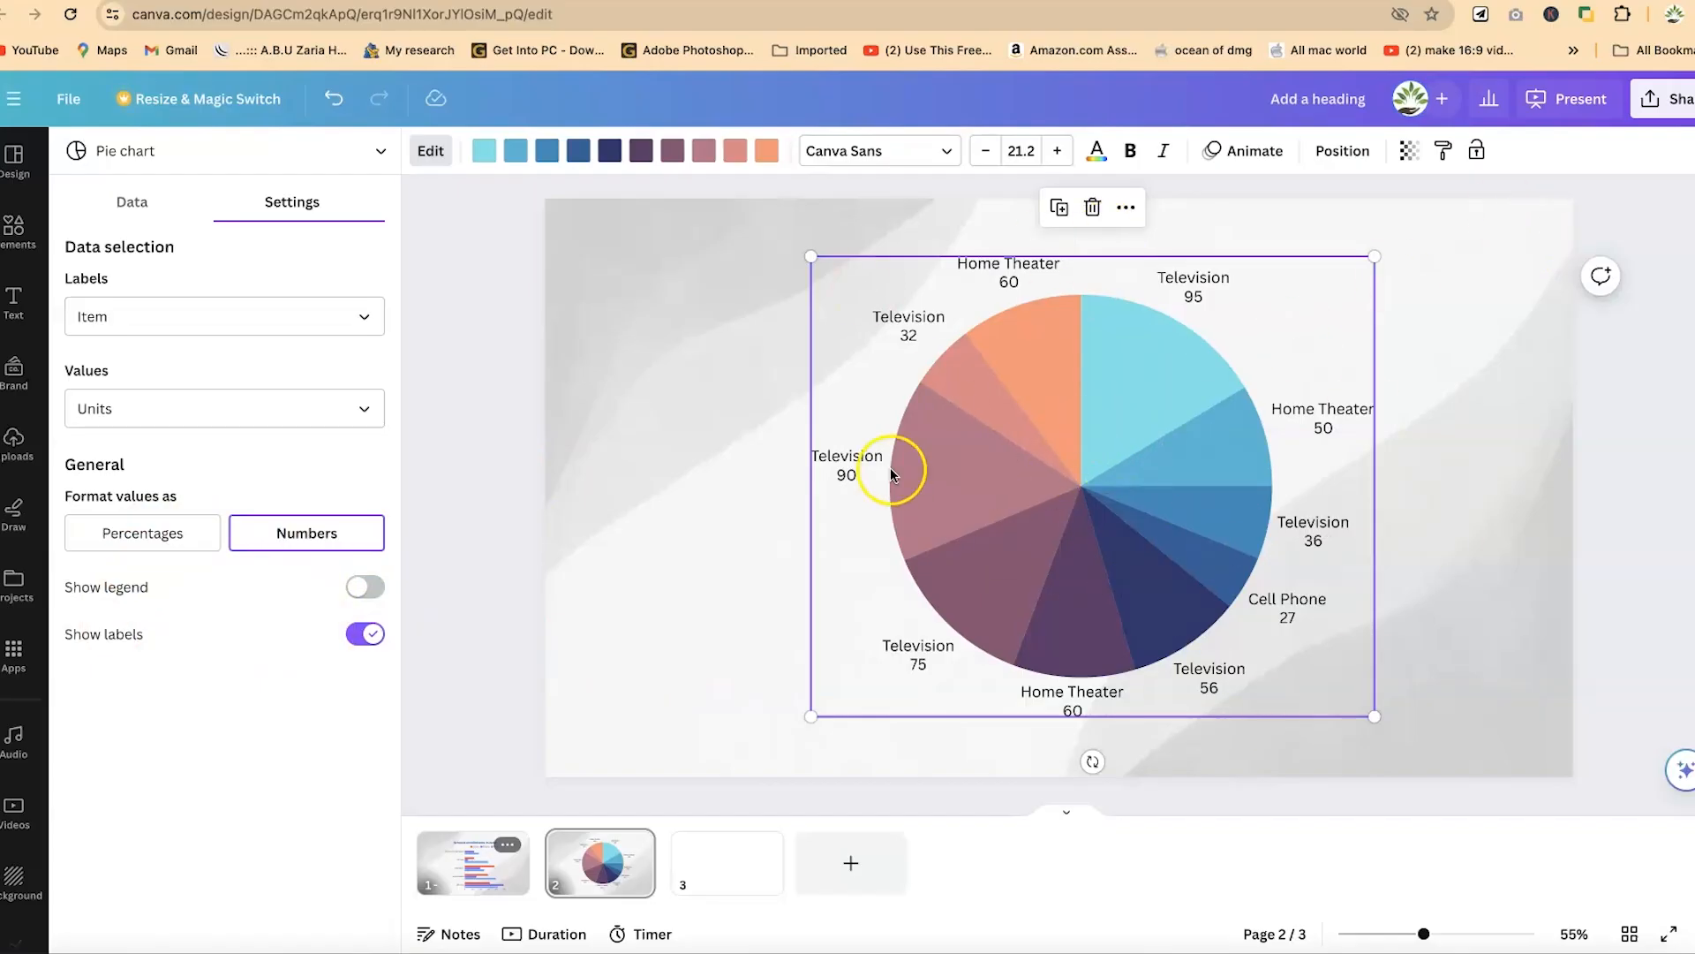
left_click(108, 536)
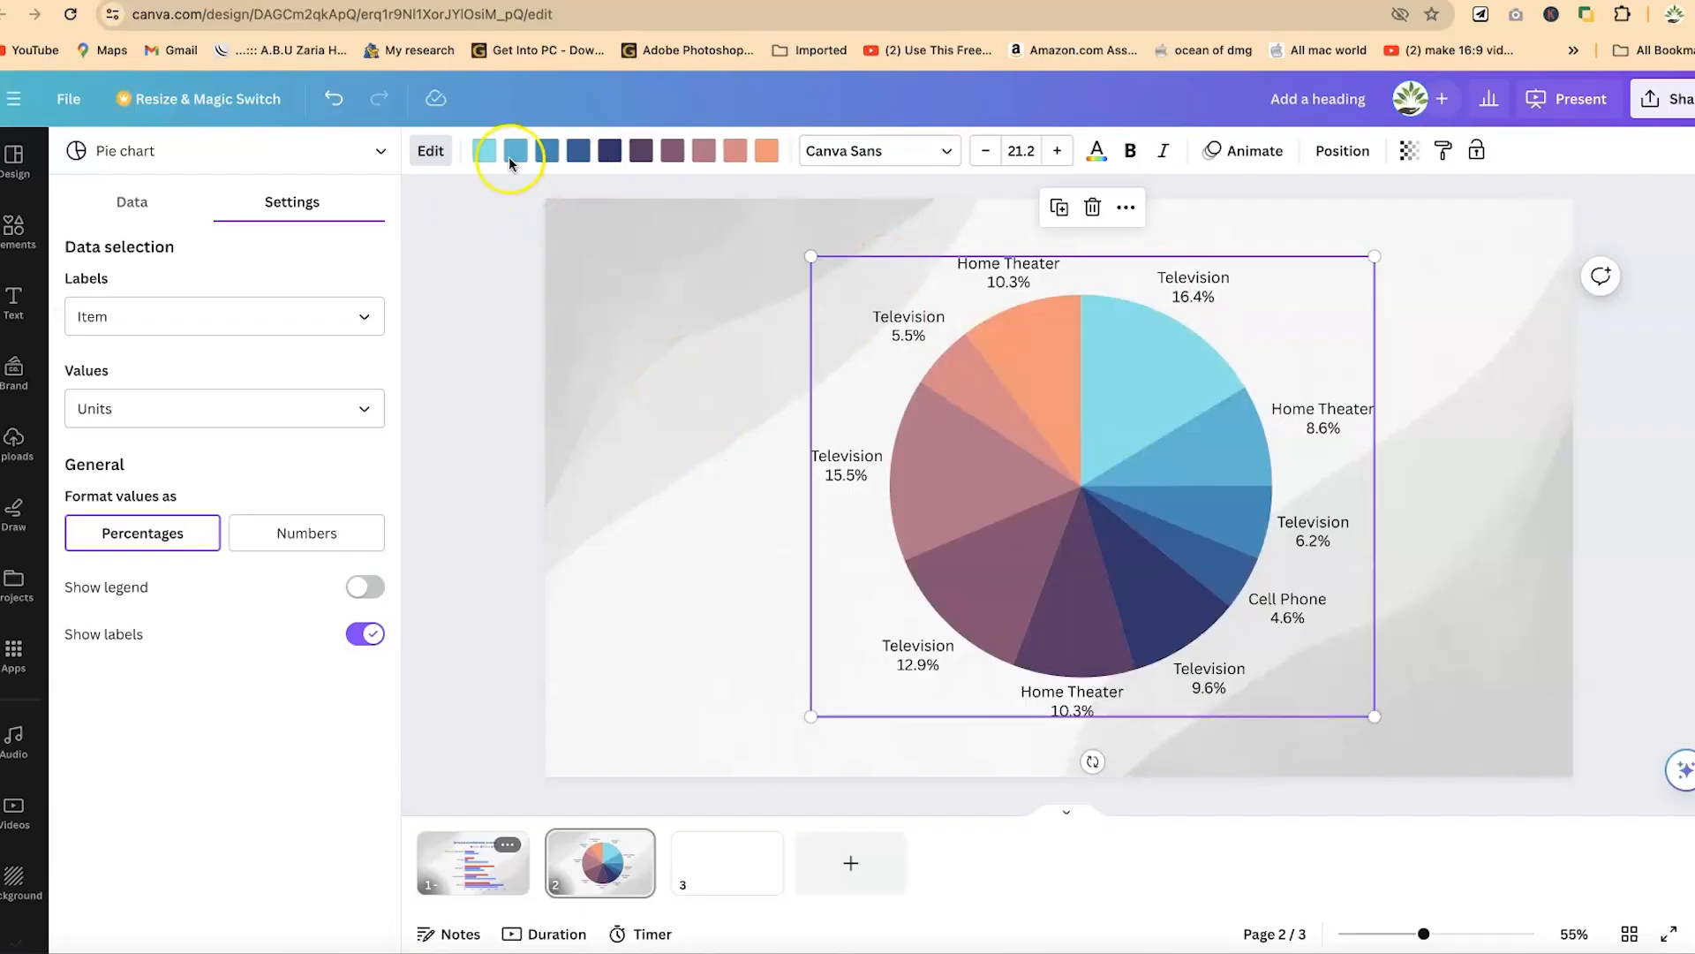
- Recolour the pie chart's first Television slice red-orange and its third slice, also Television, bright blue
left_click(484, 148)
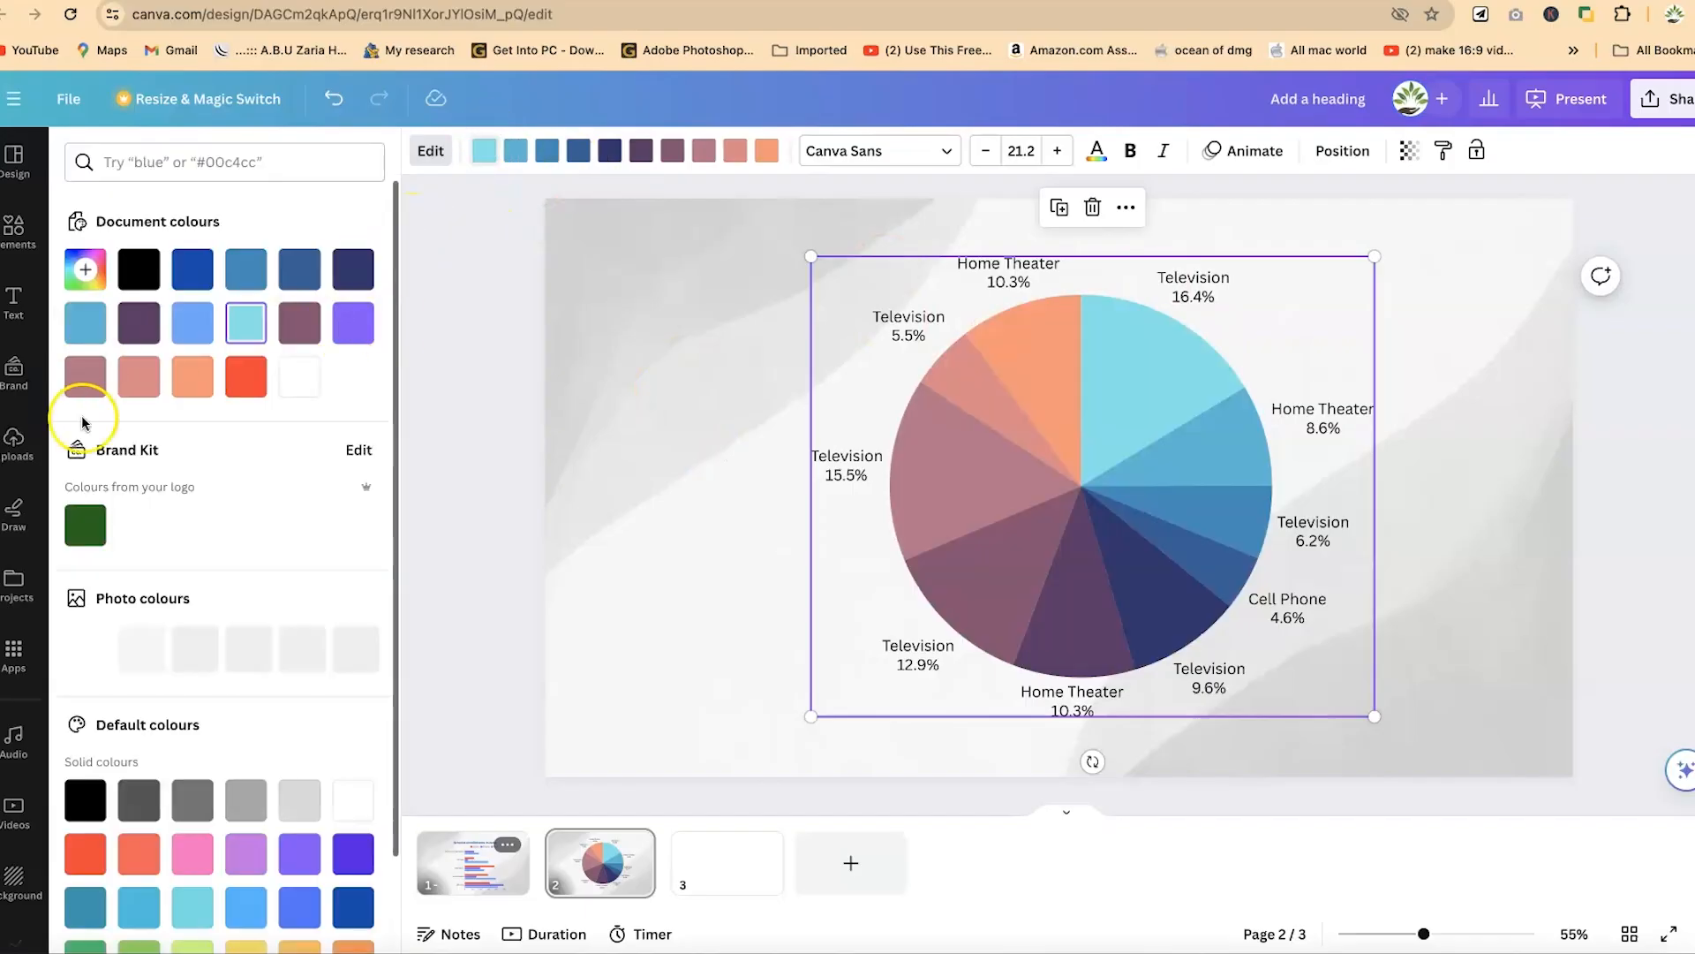
left_click(256, 382)
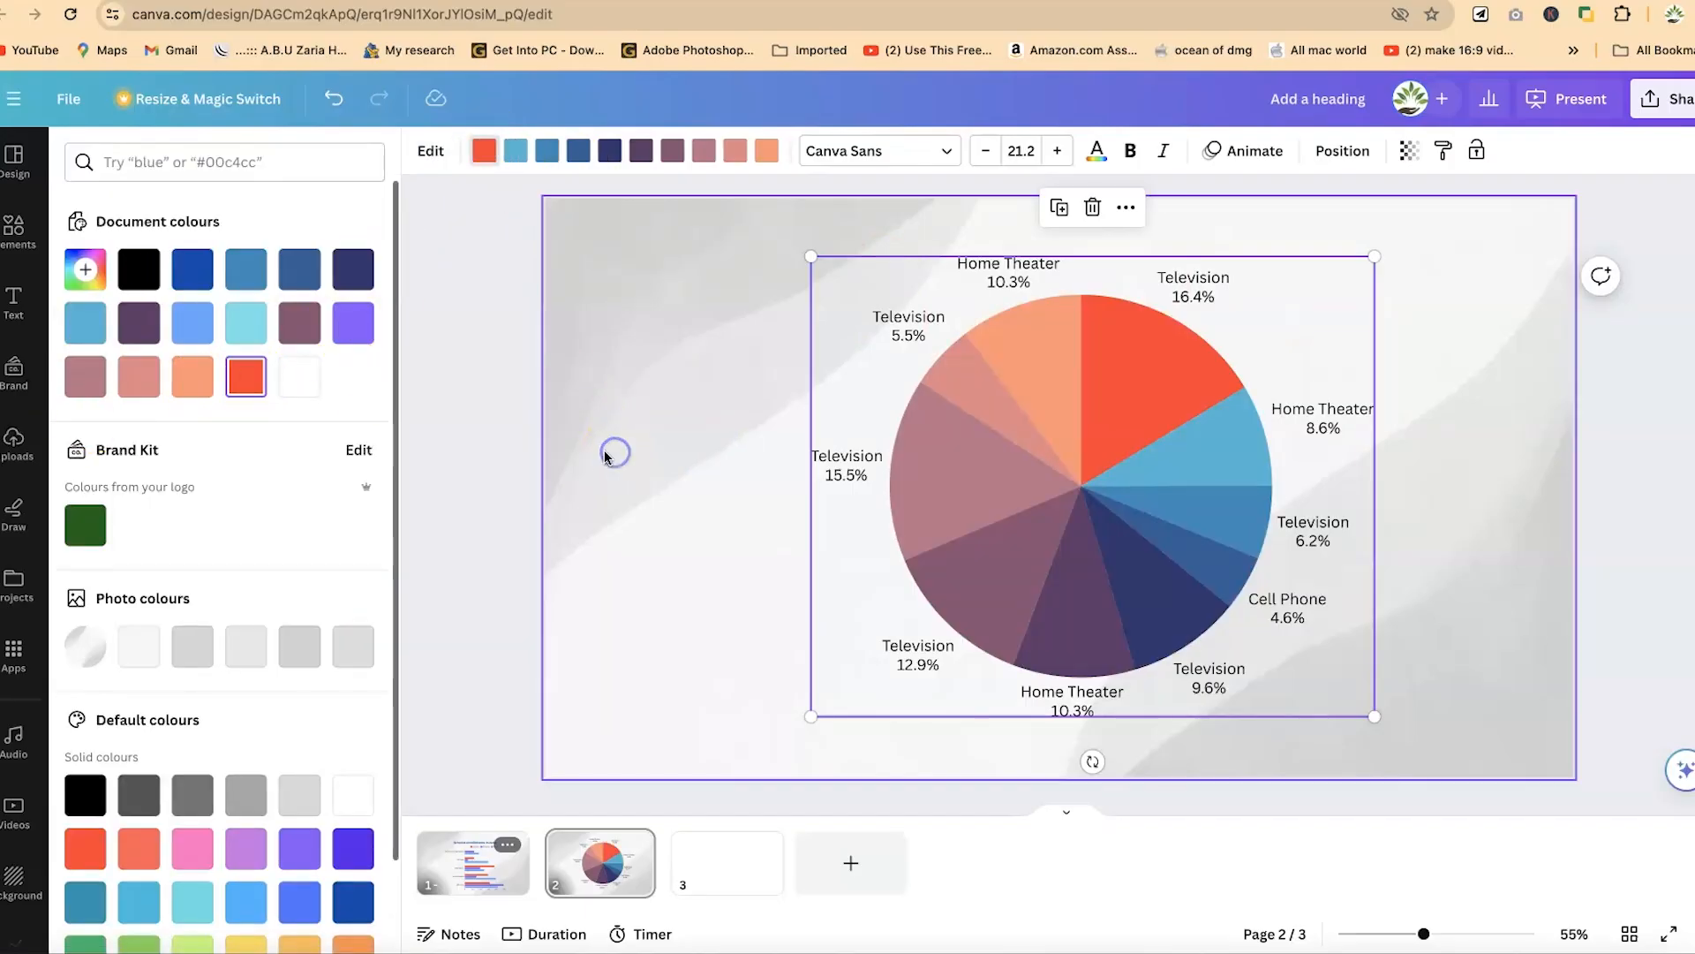
left_click(627, 528)
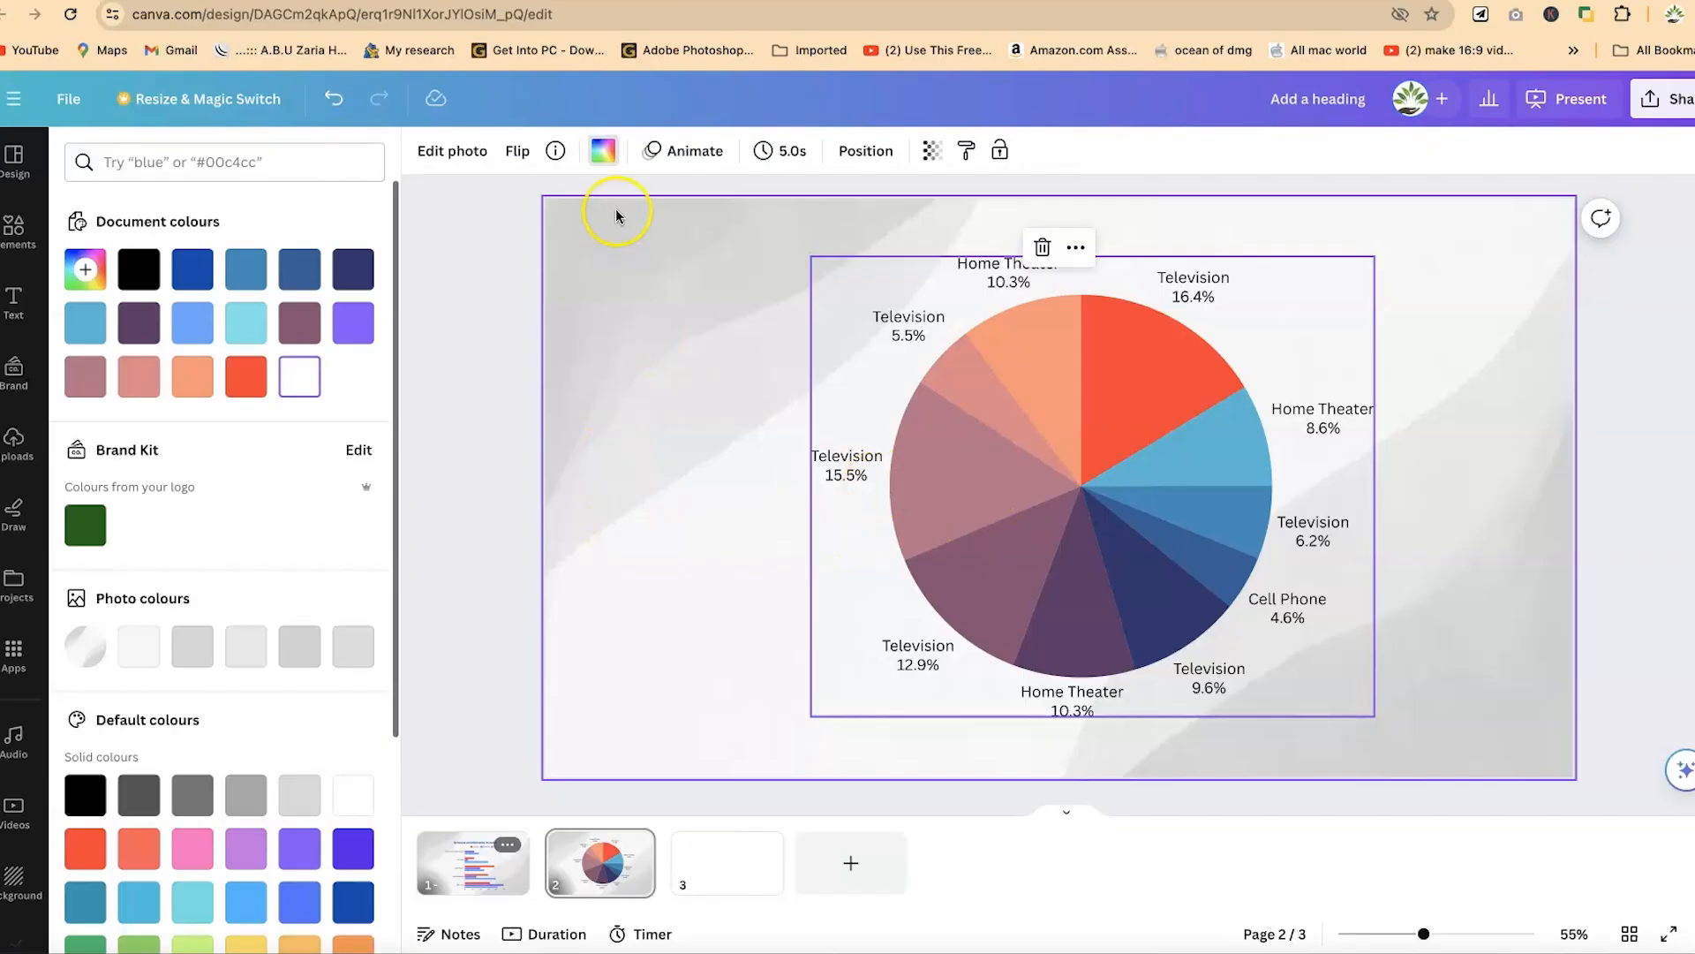
left_click(546, 152)
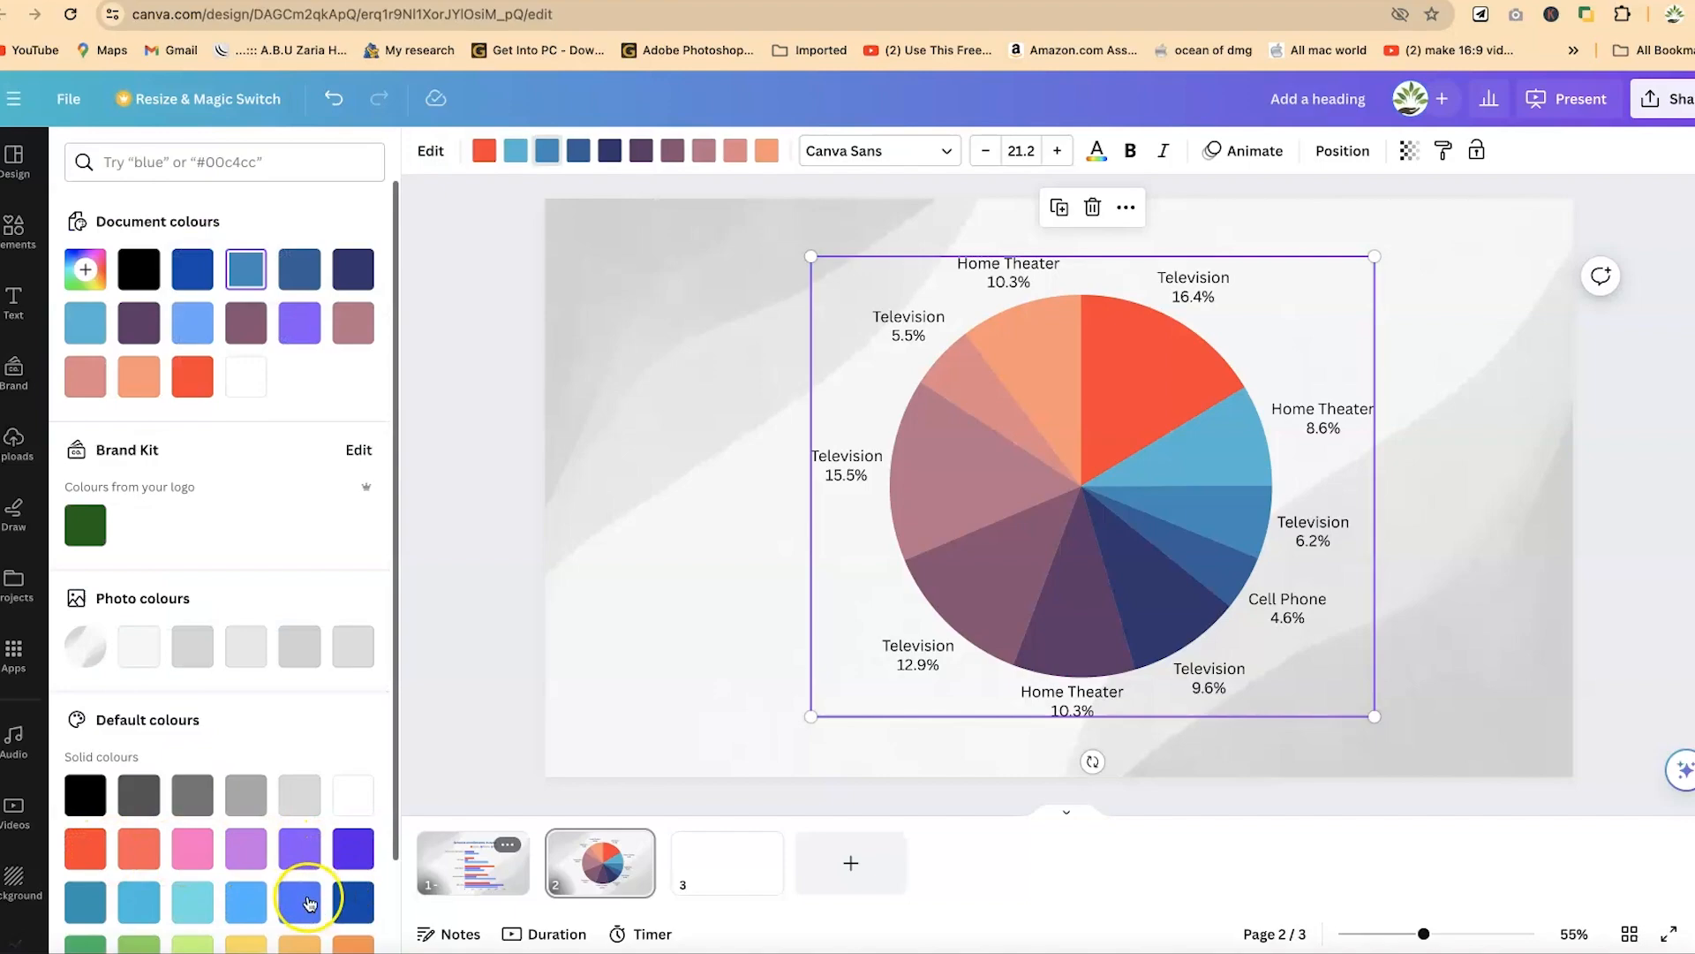
left_click(300, 900)
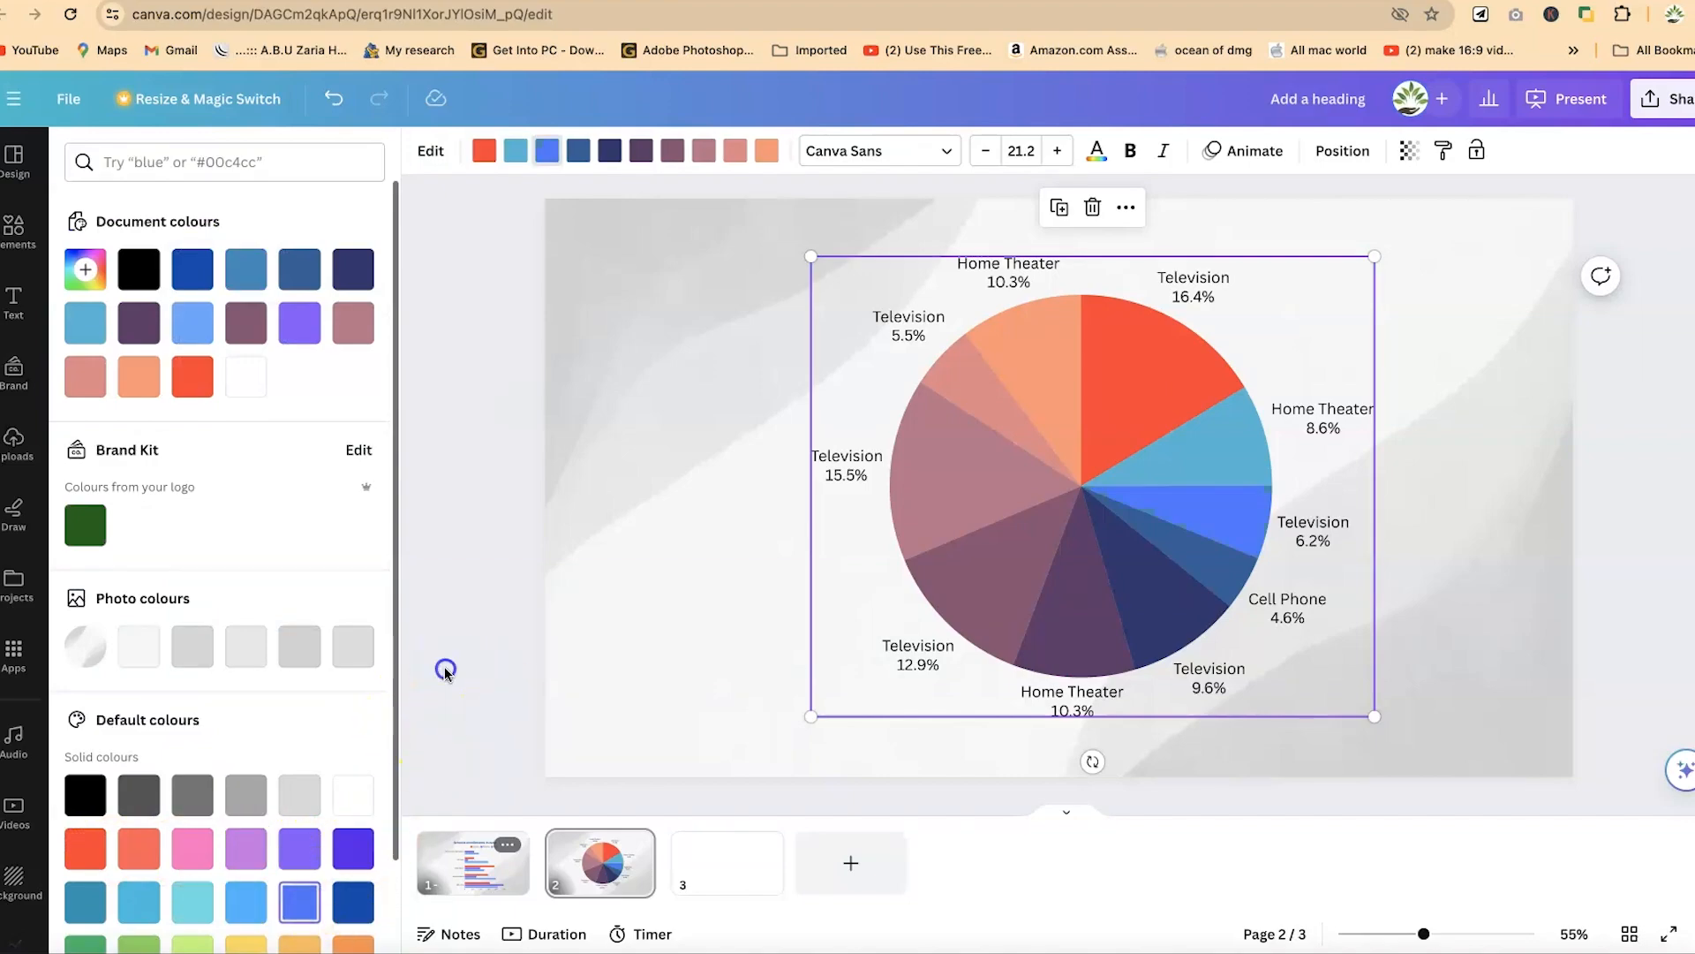
left_click(1024, 520)
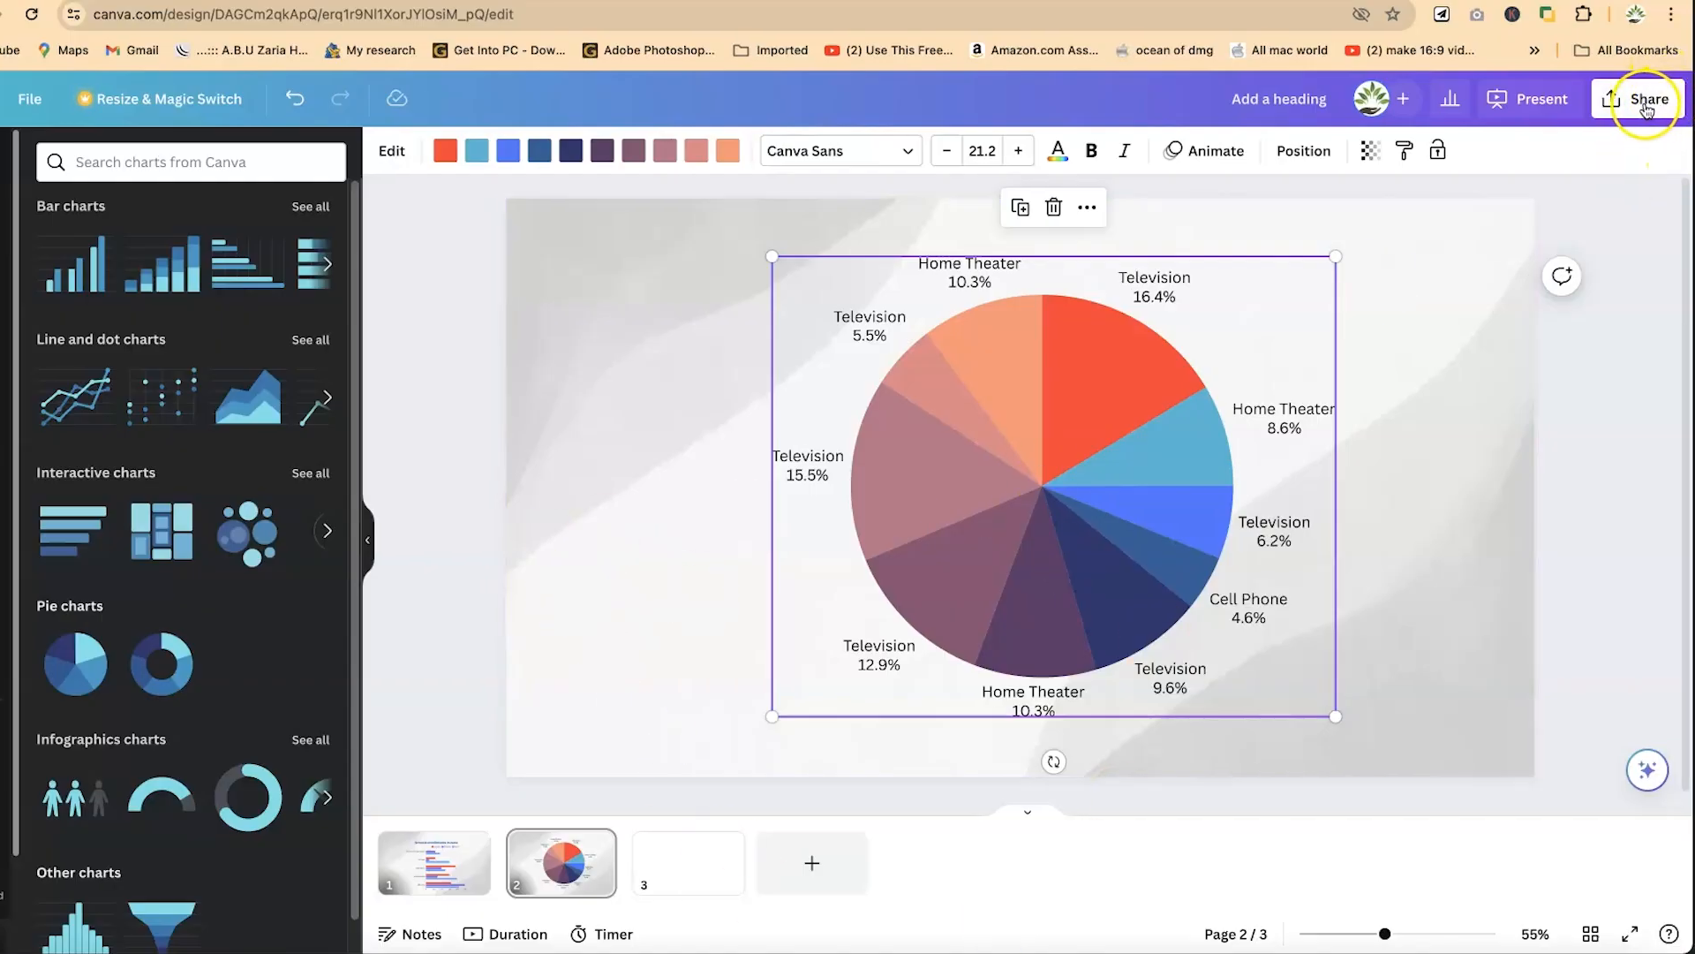
- Download pages 1–2 of the design as a PPTX file, leaving out the blank third page
left_click(1646, 104)
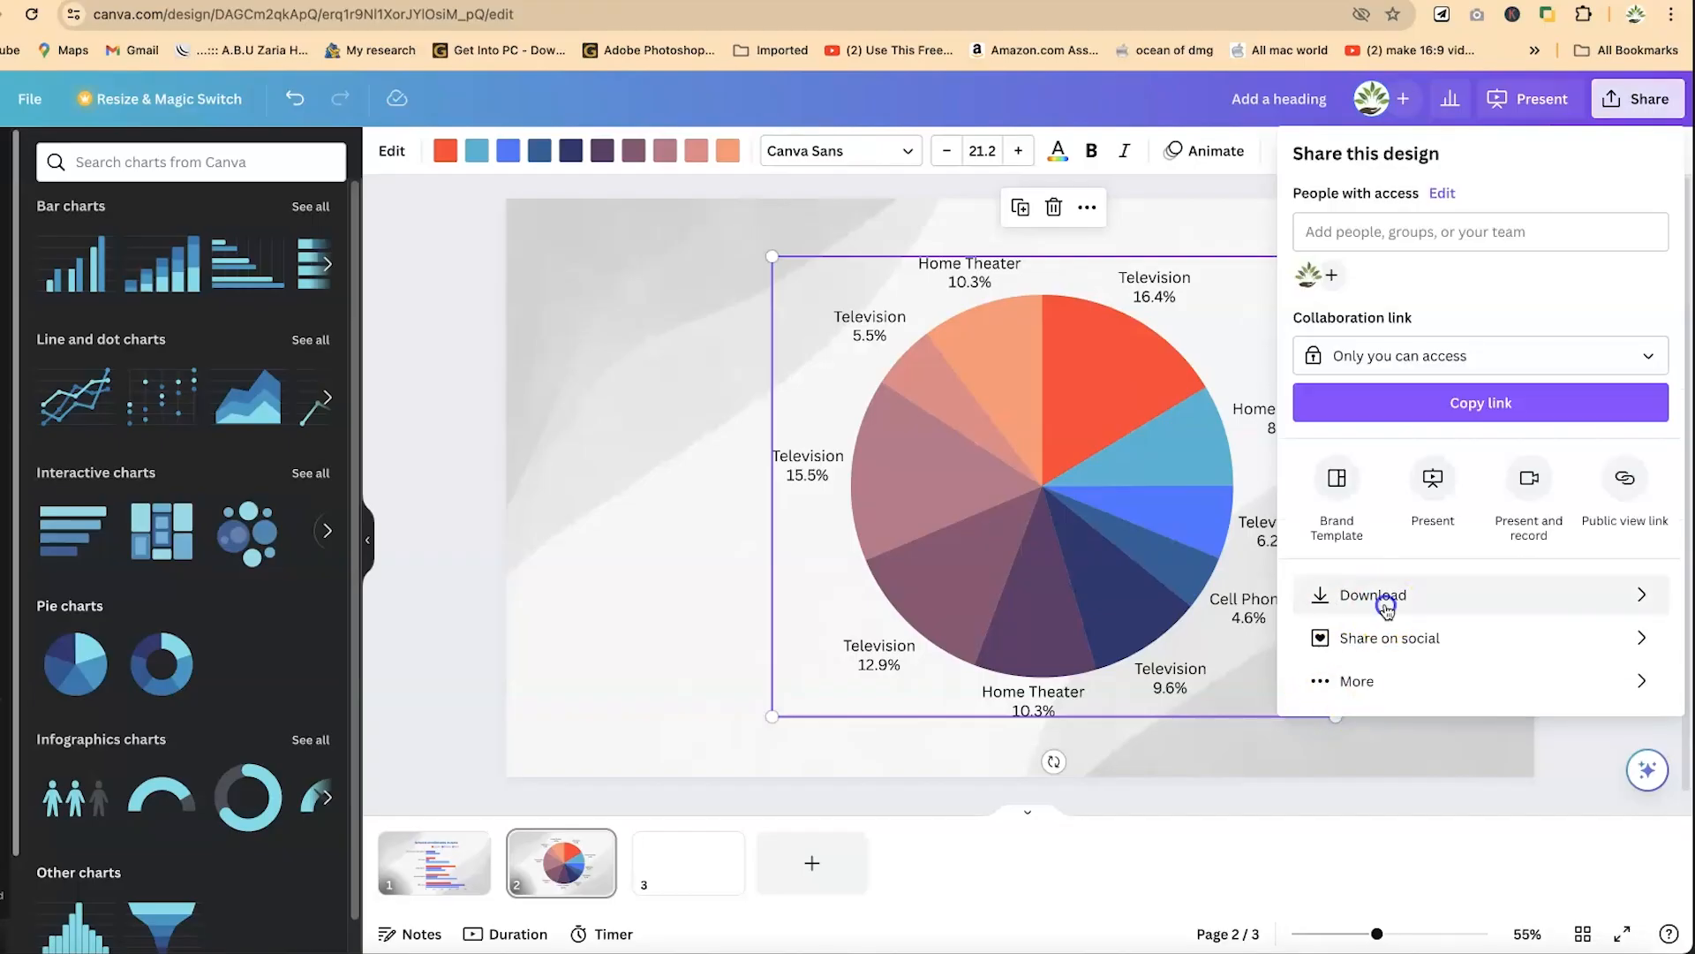
left_click(1374, 596)
left_click(1598, 238)
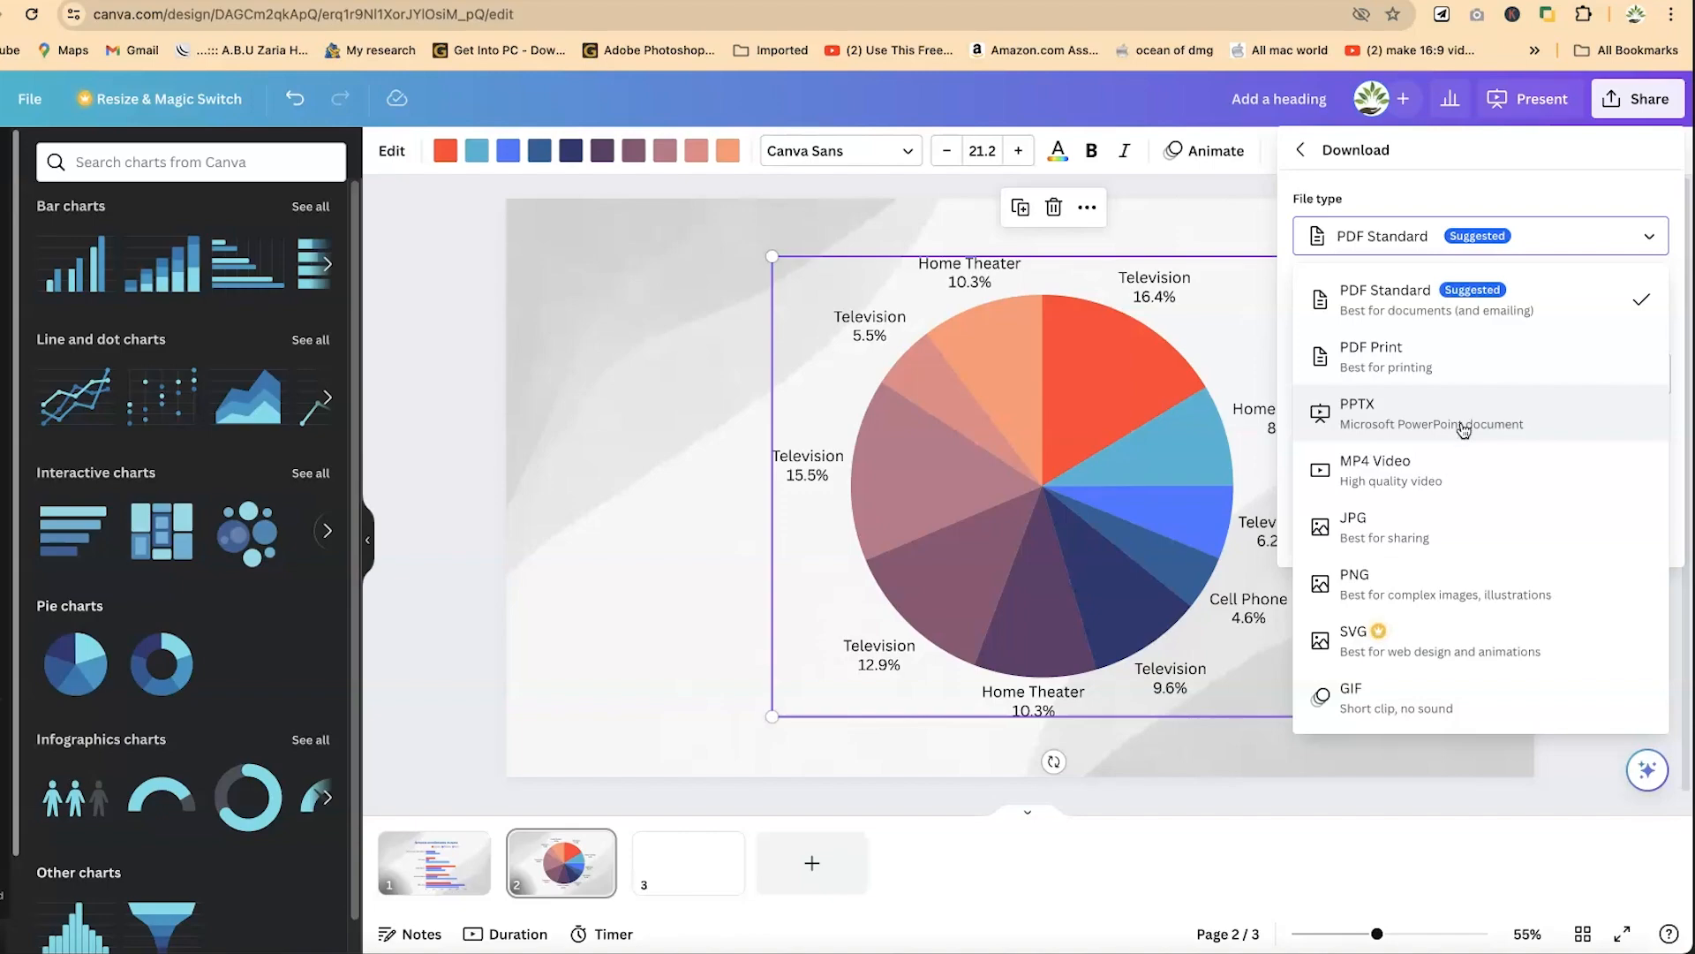
left_click(1472, 417)
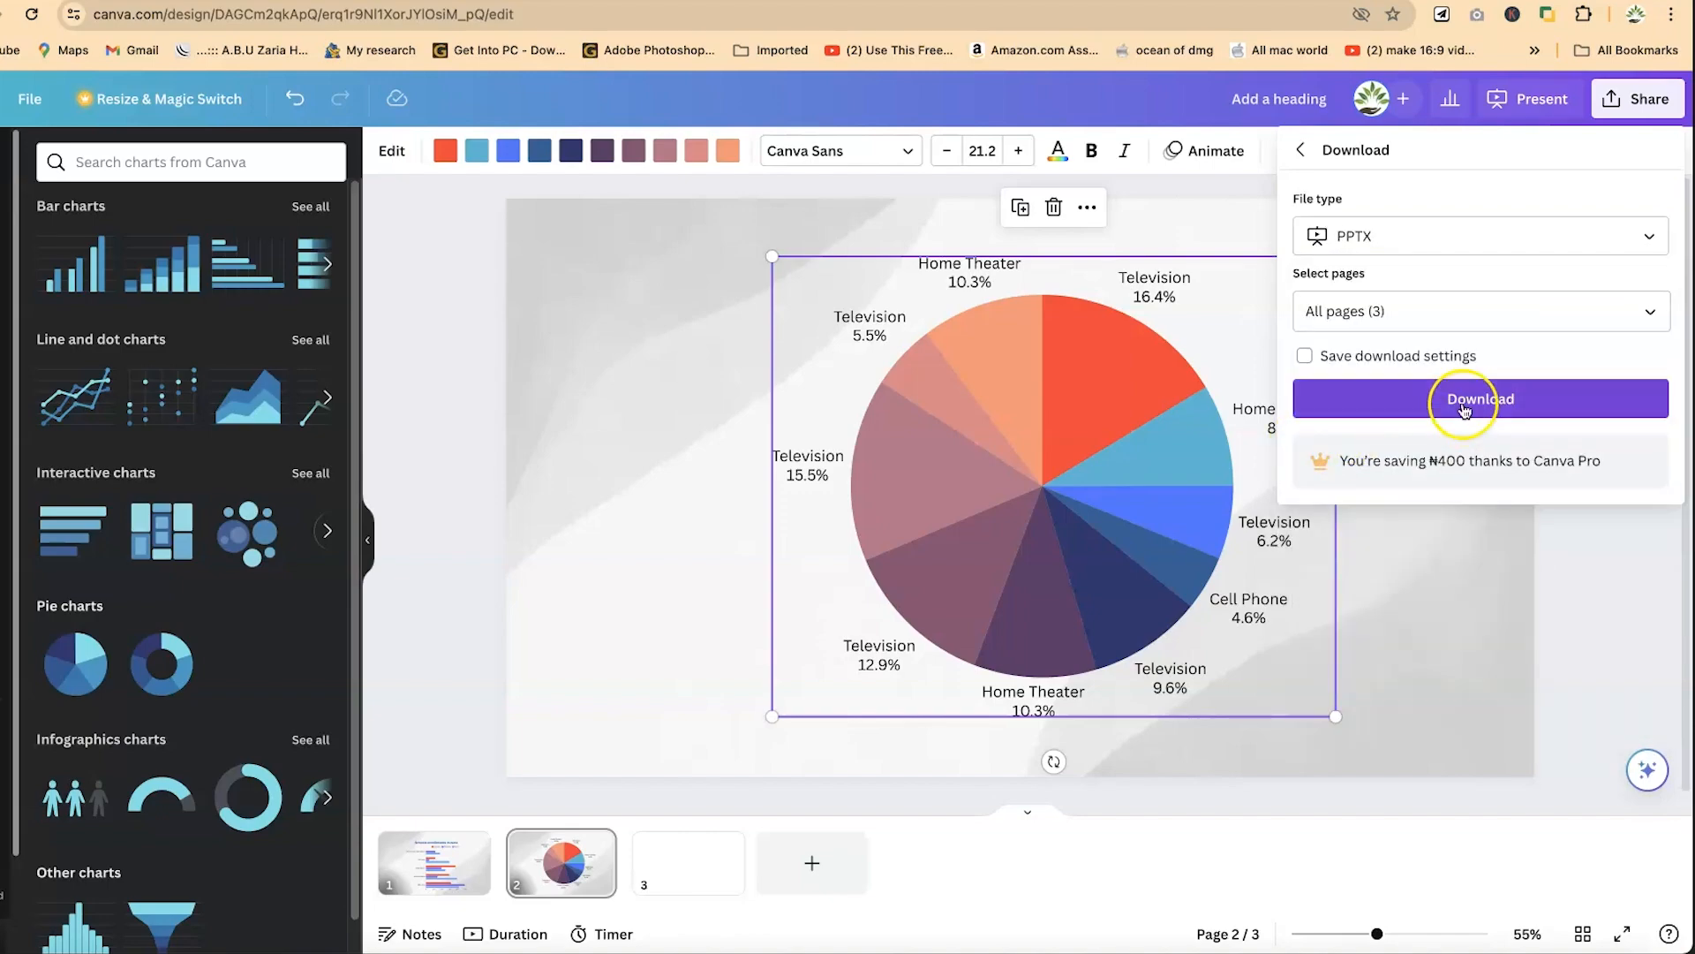
left_click(1471, 356)
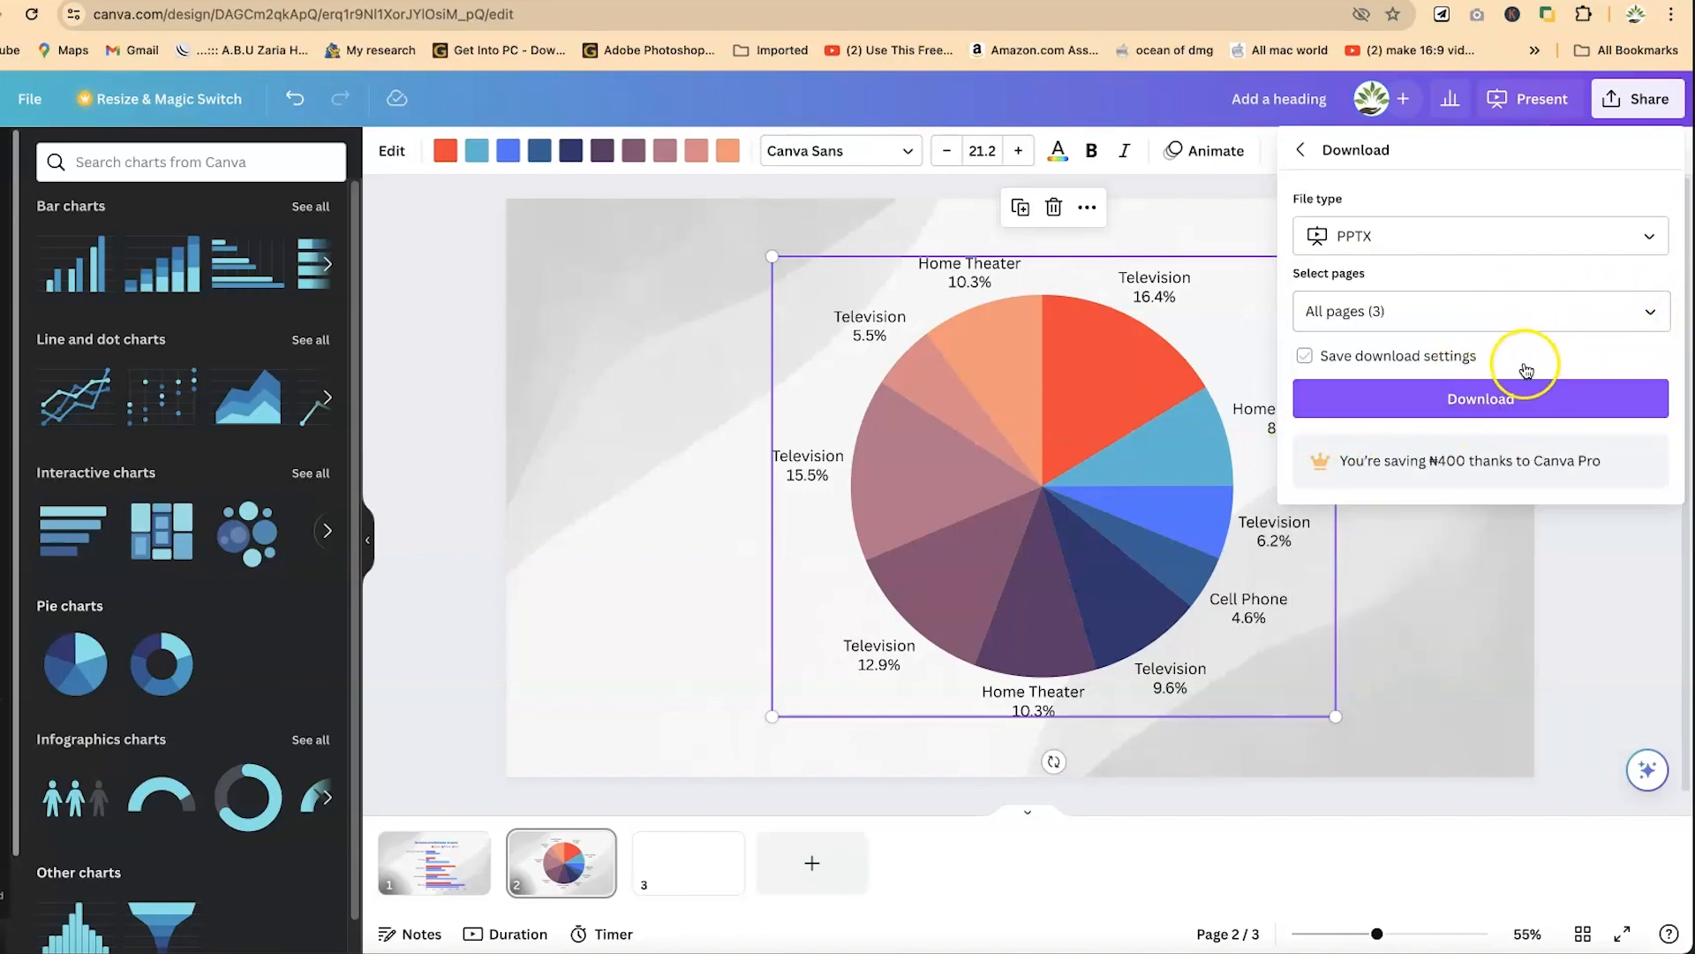
left_click(1653, 309)
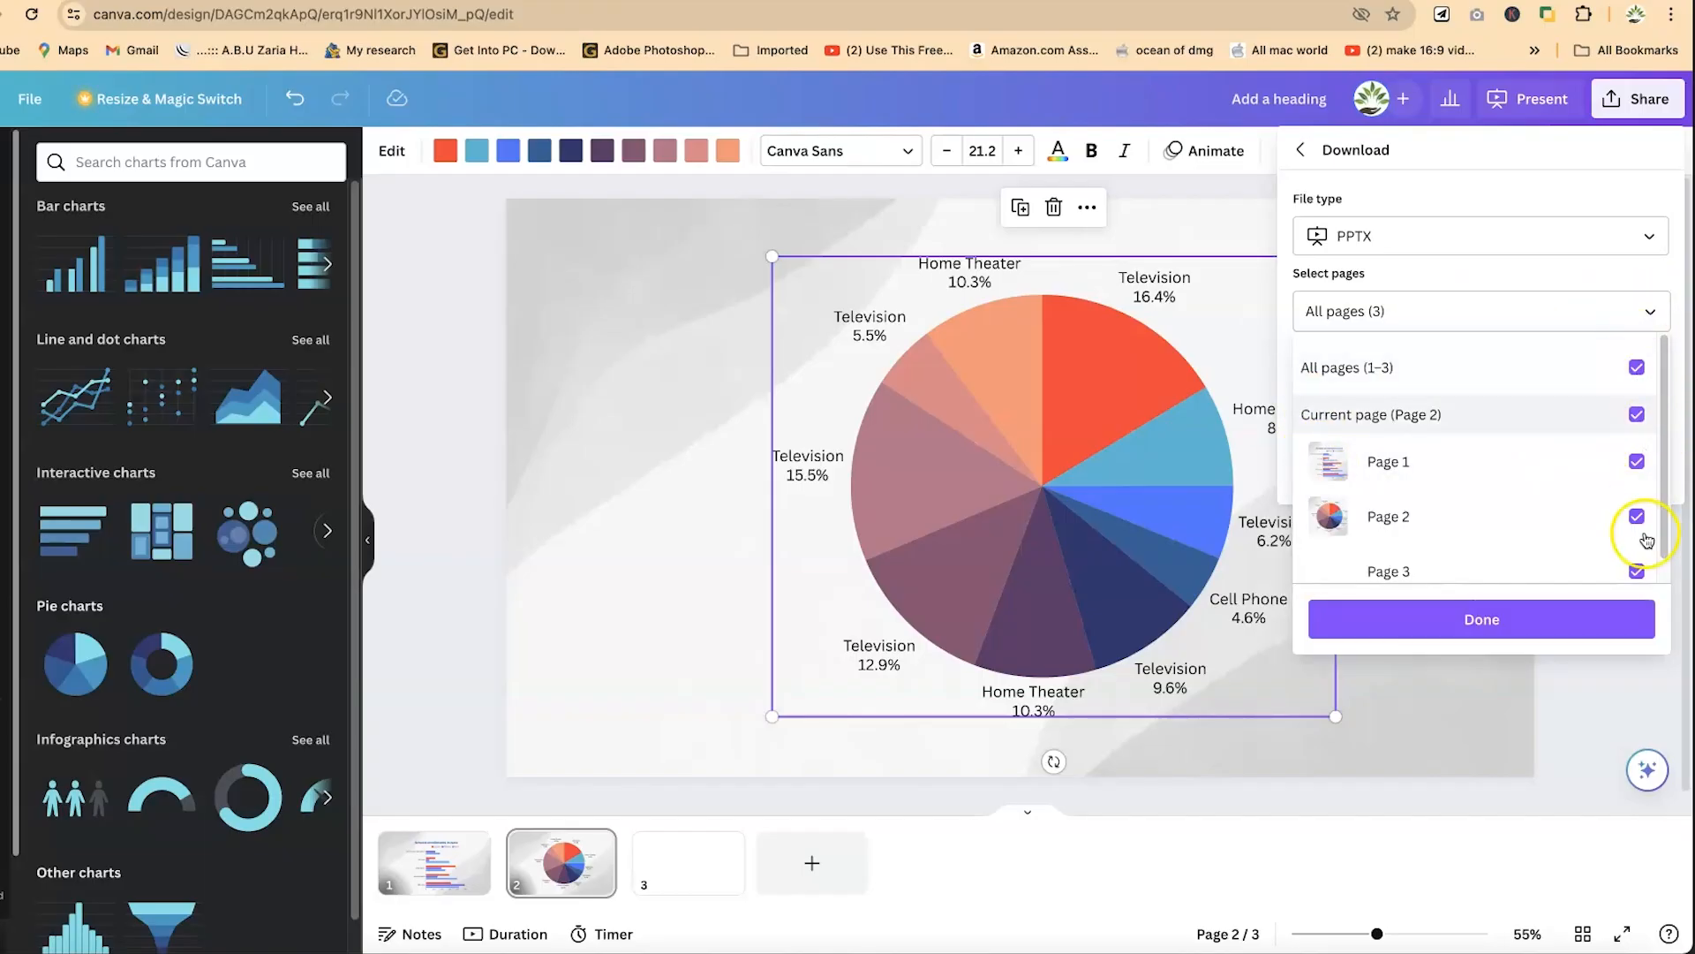
left_click(1639, 574)
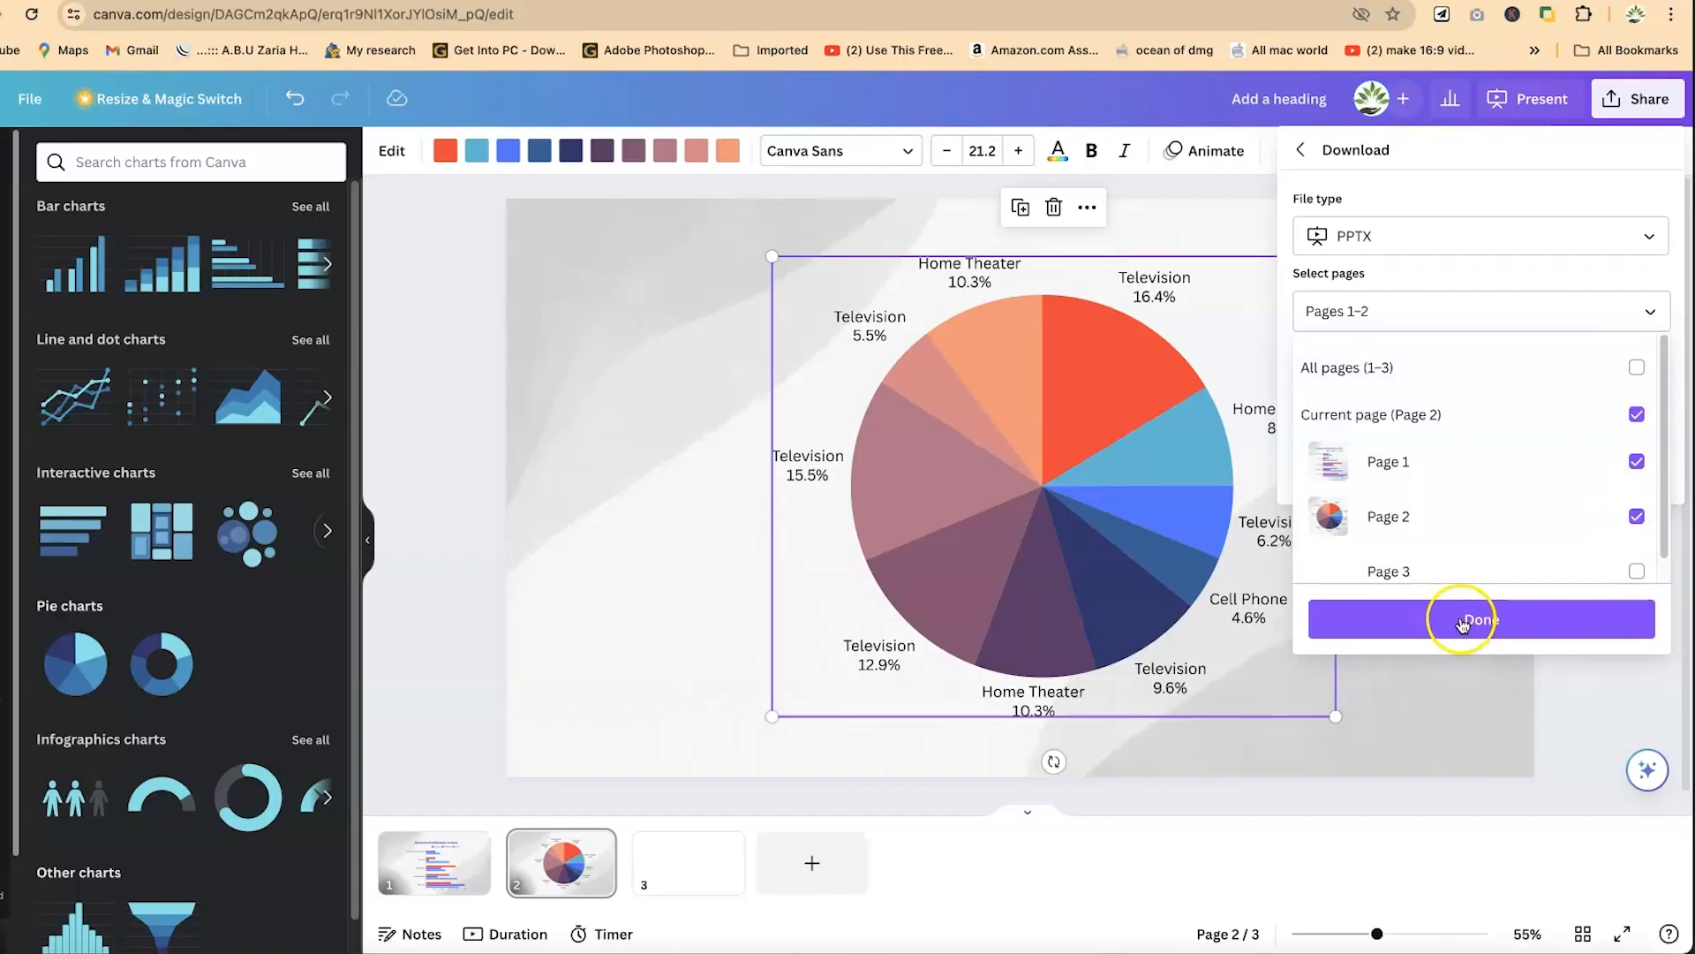
left_click(1466, 619)
left_click(1437, 402)
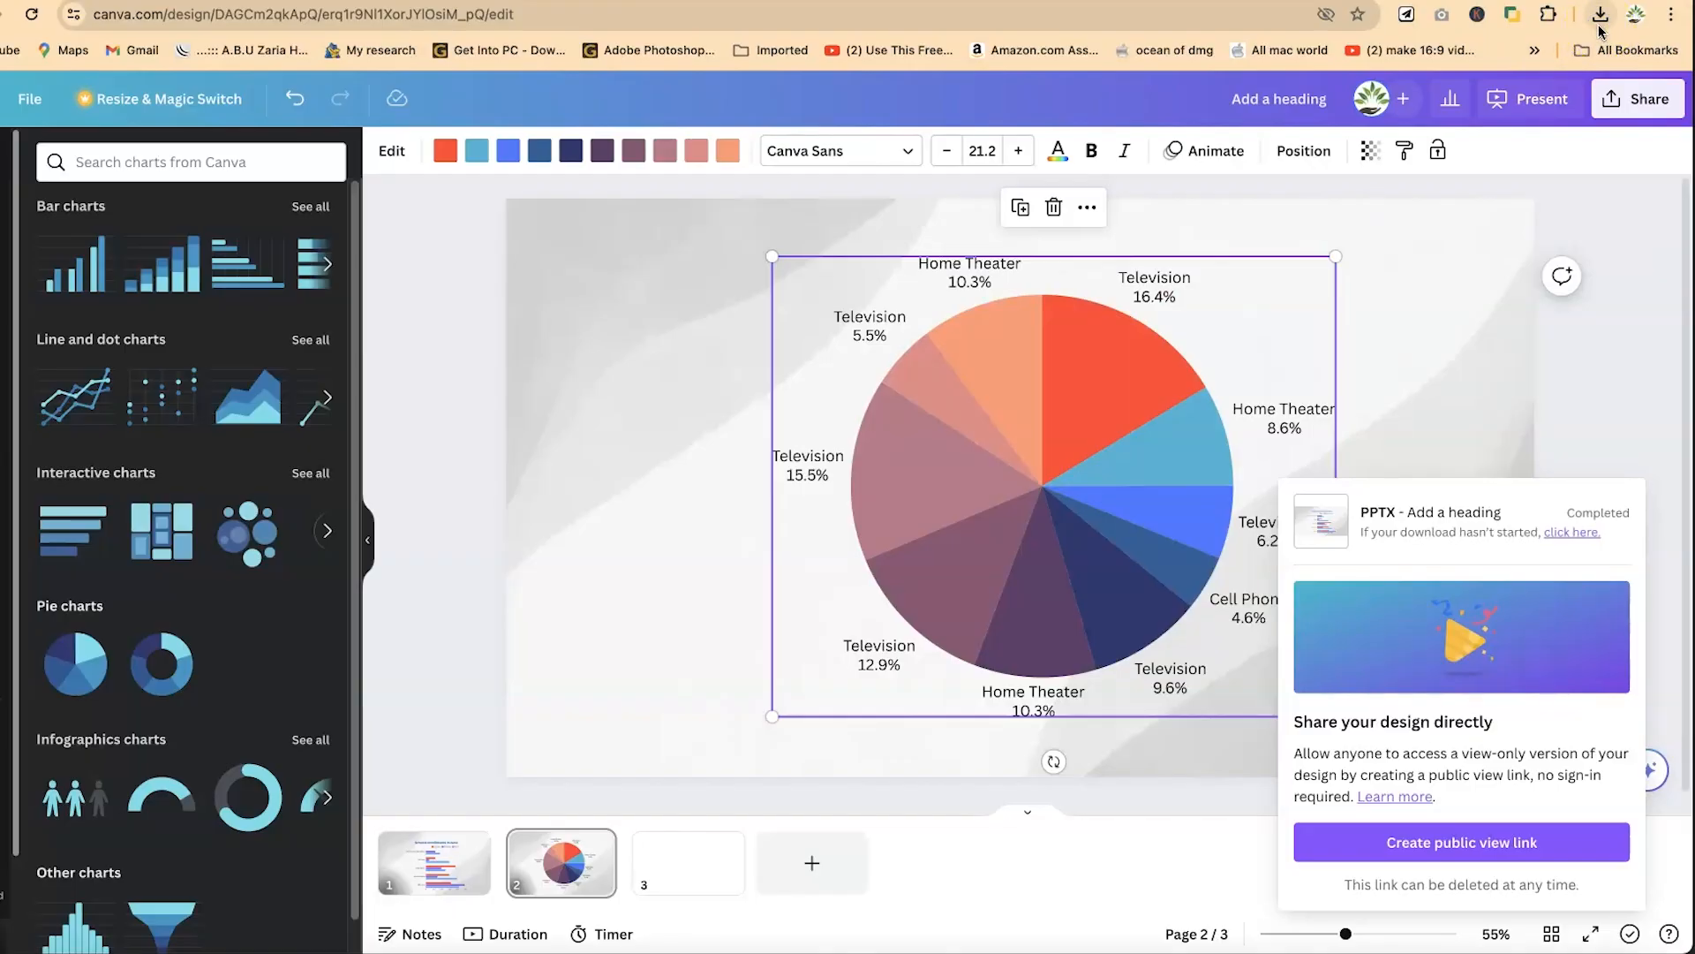
- Open the downloaded "Add a heading (1).pptx" from the Downloads folder in PowerPoint and move its window so the slides are fully in view
left_click(1600, 16)
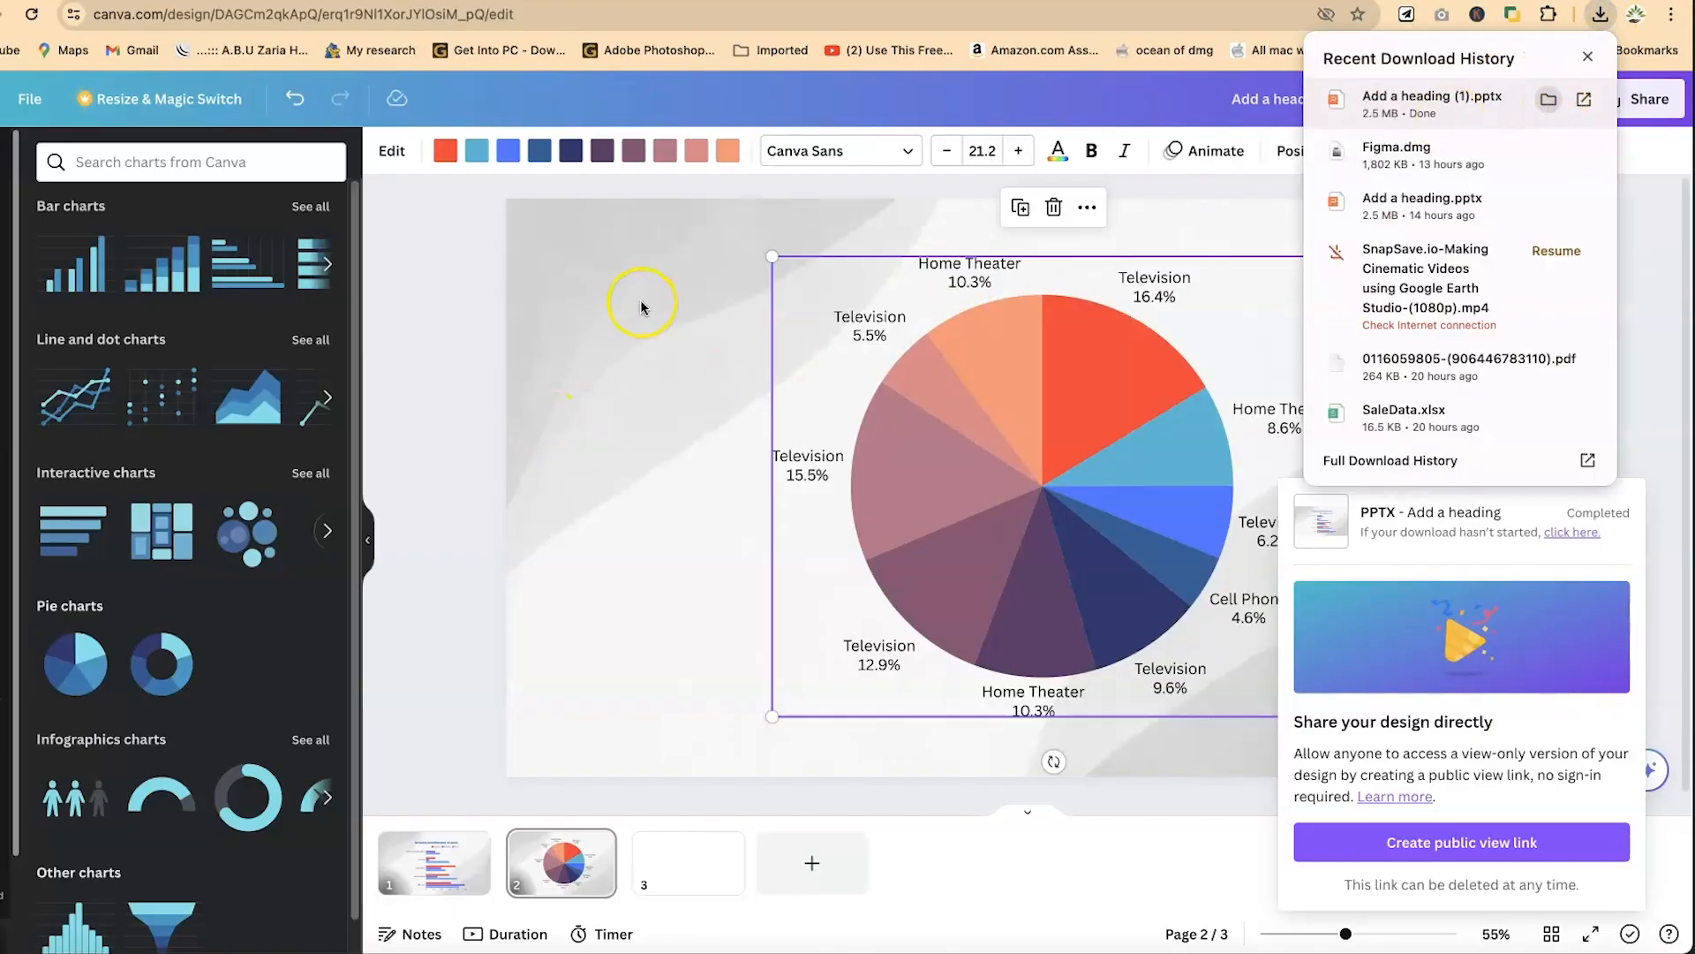
left_click(714, 244)
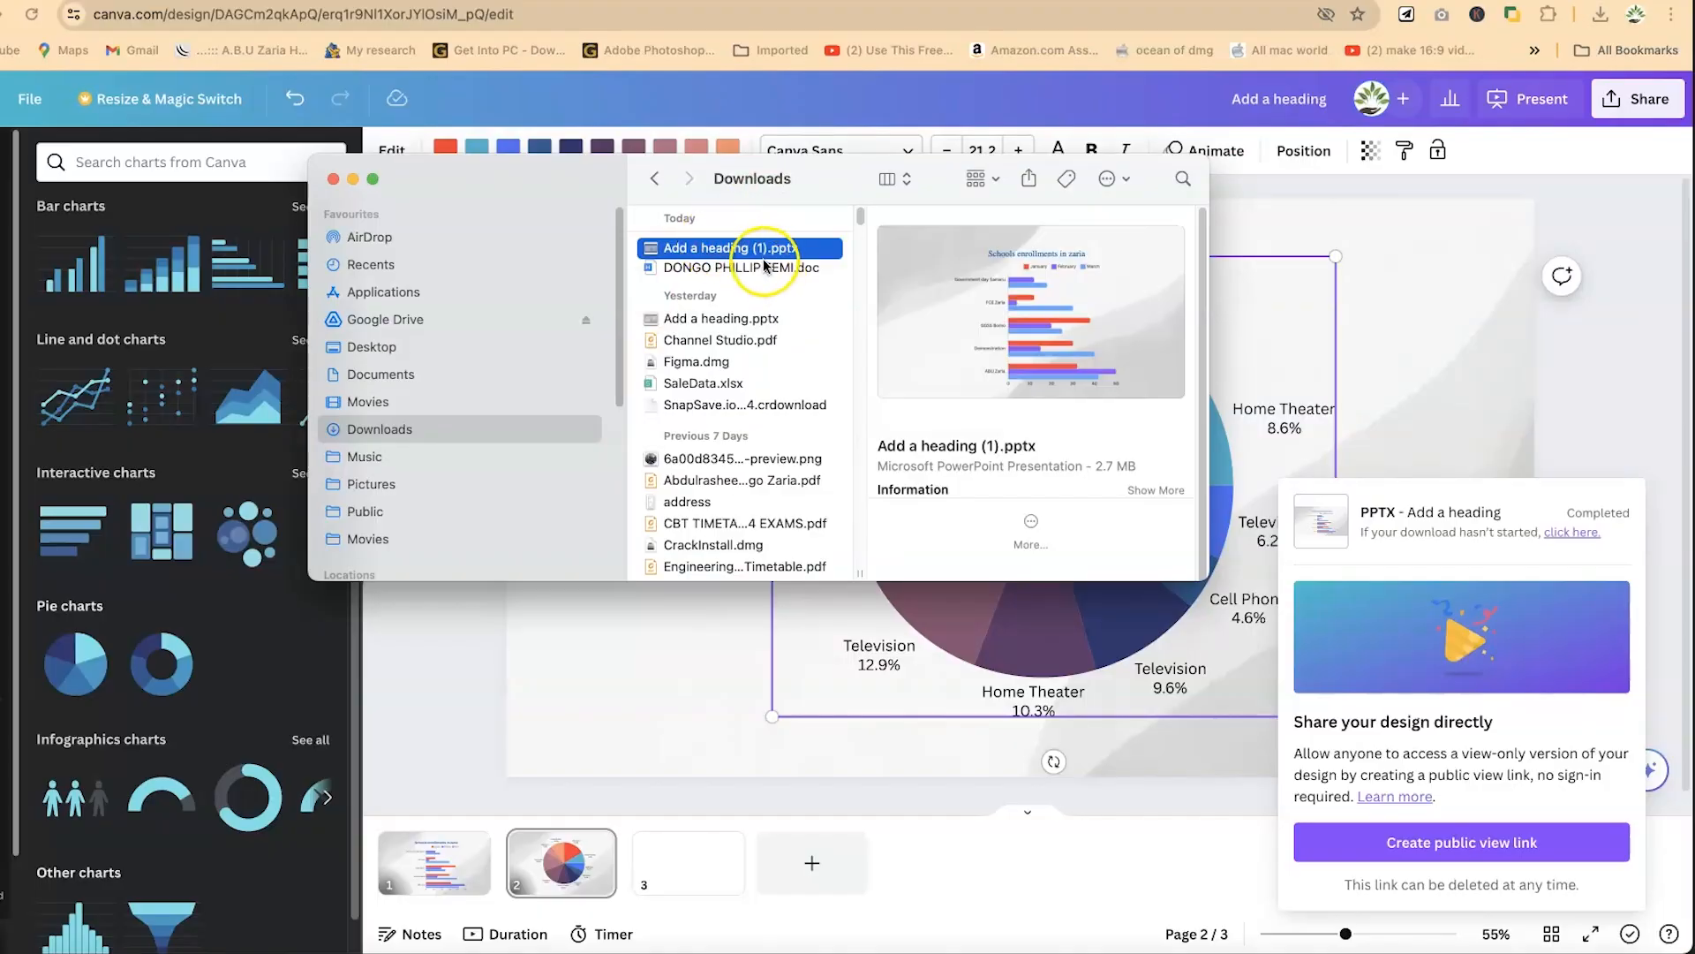
right_click(719, 241)
mouse_move(760, 270)
left_click(1086, 345)
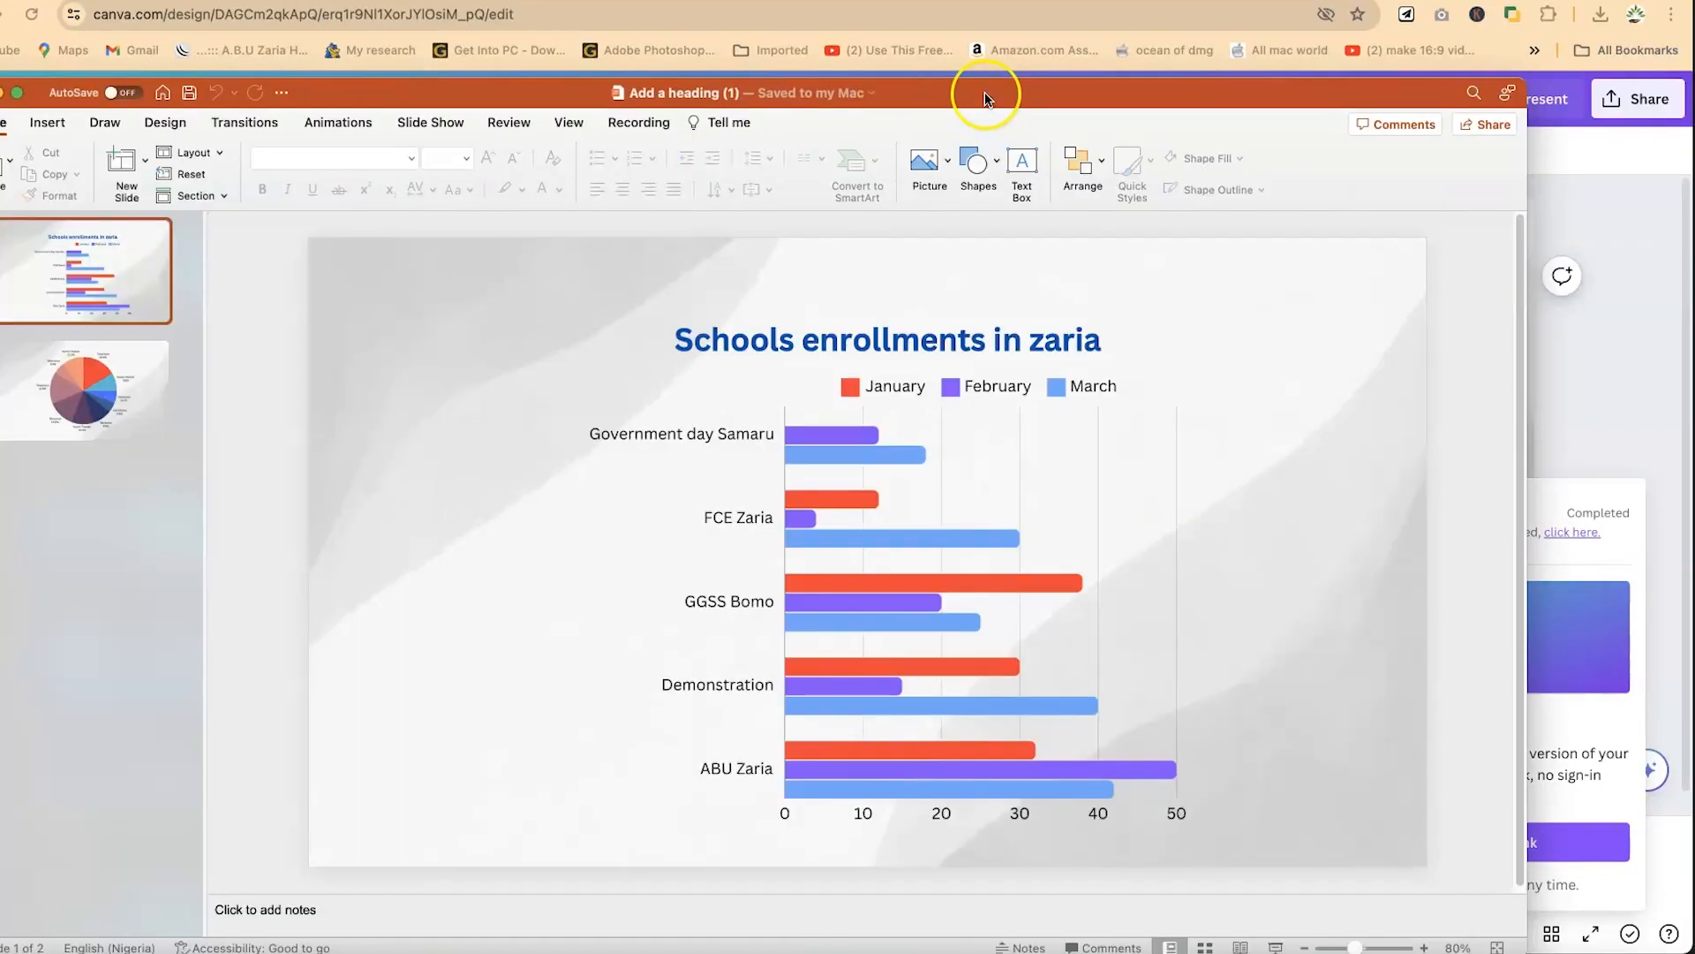
left_click_drag(984, 92, 1177, 82)
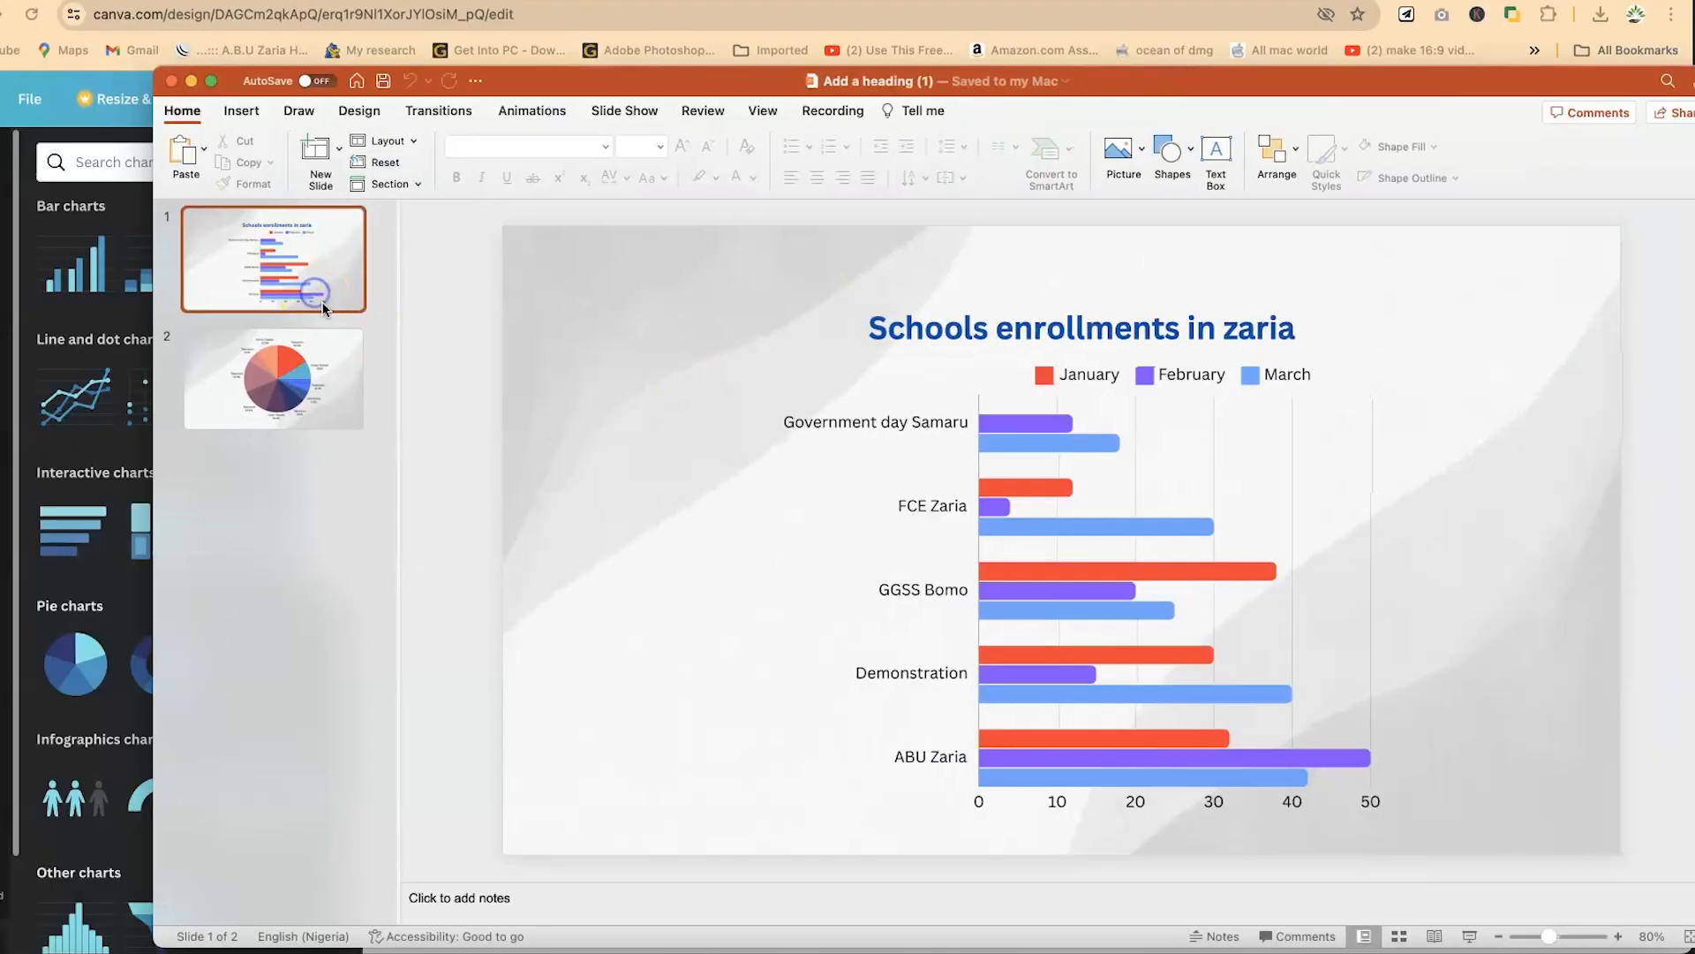